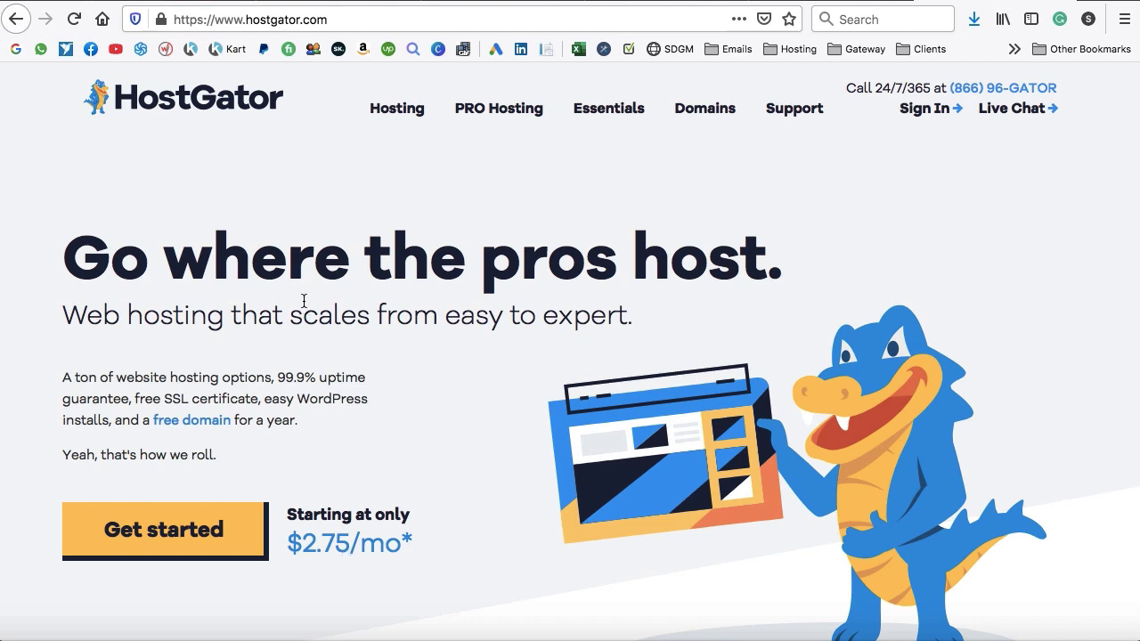
Step: Go to HostGator's Shared Hosting plans page and bring the plan cards into view
mouse_move(391, 117)
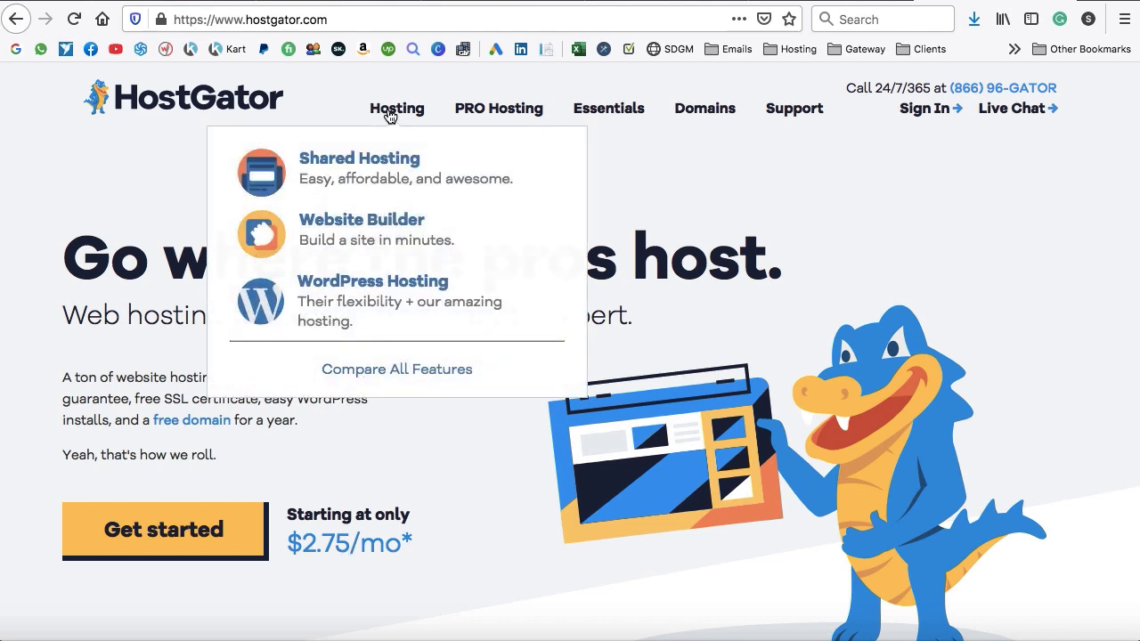
left_click(365, 159)
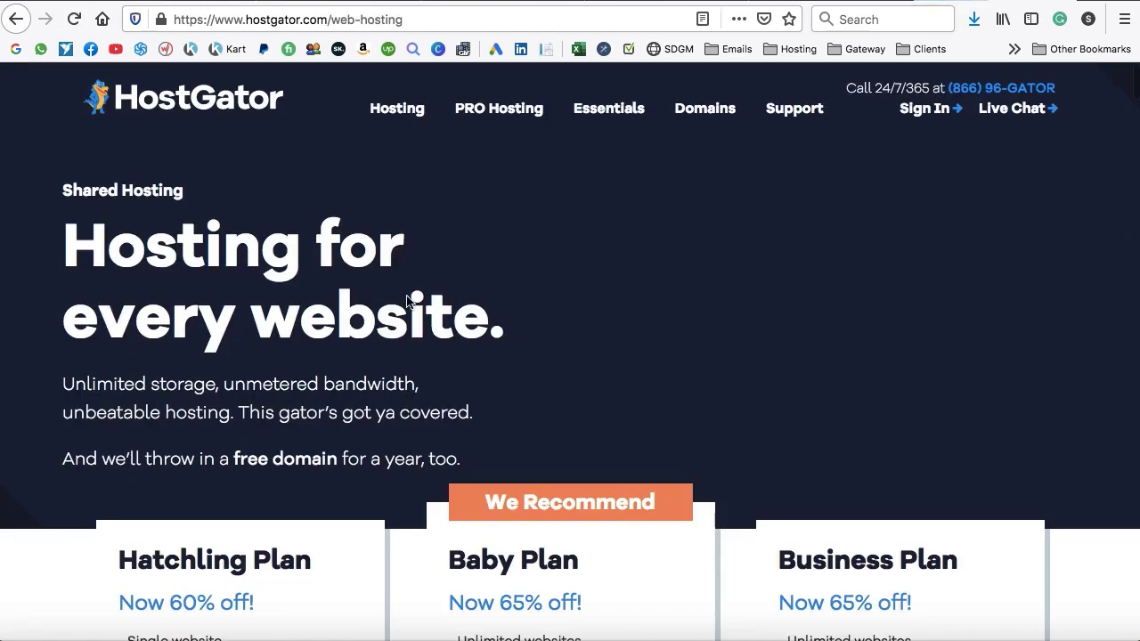
scroll(406, 301, "down", 5)
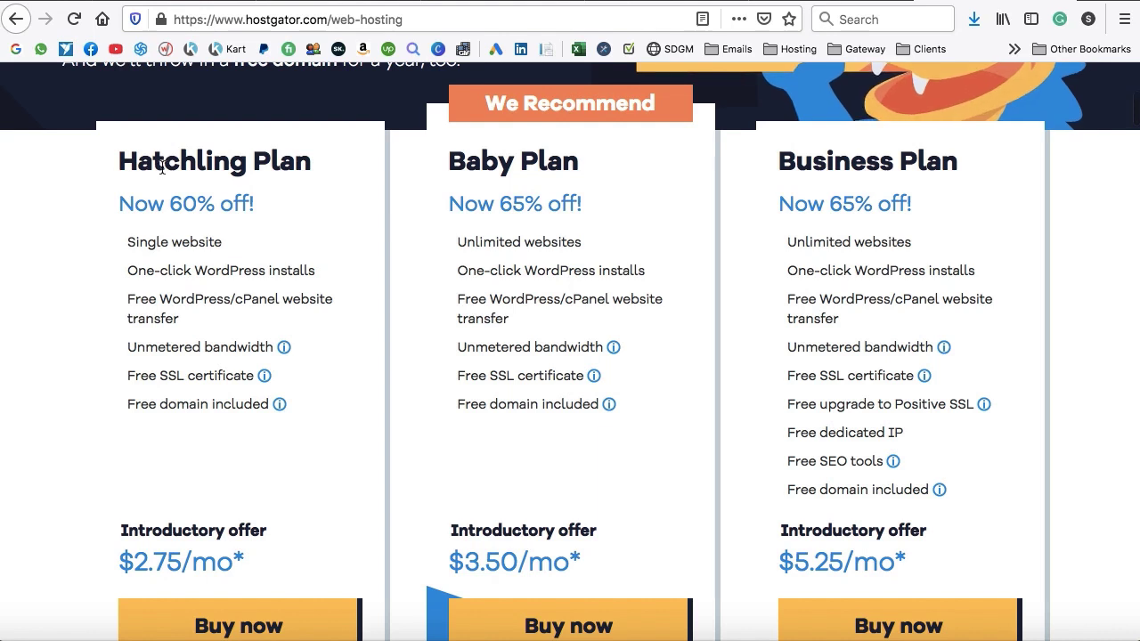
Step: Highlight Hatchling's single-website limit and the Baby plan's features to compare the plans
left_click_drag(126, 242, 219, 242)
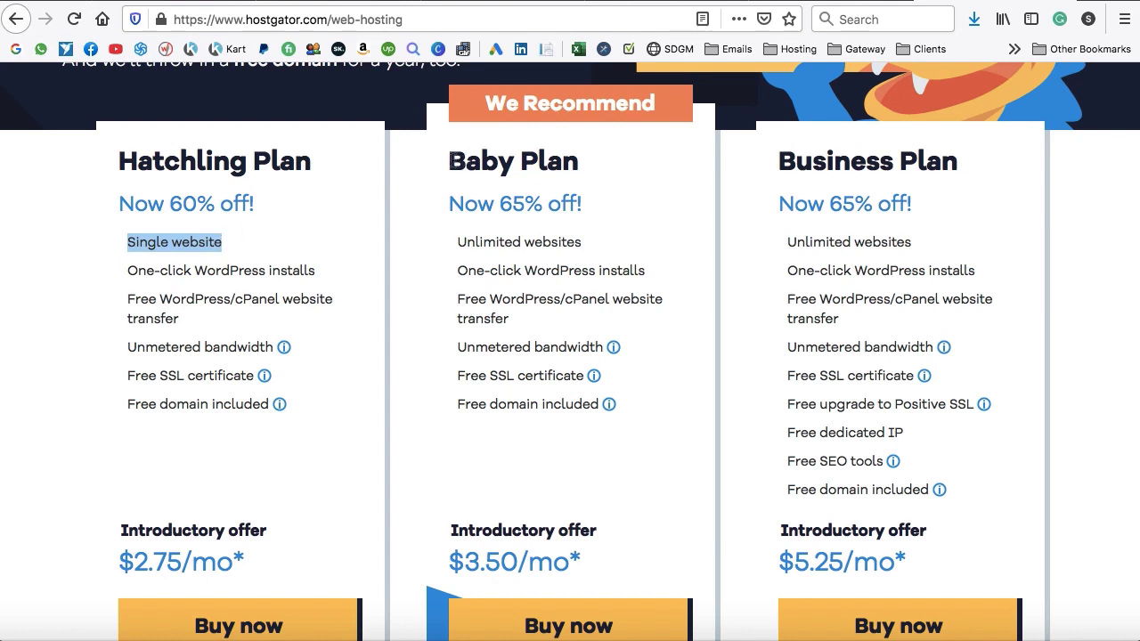
left_click_drag(449, 162, 563, 161)
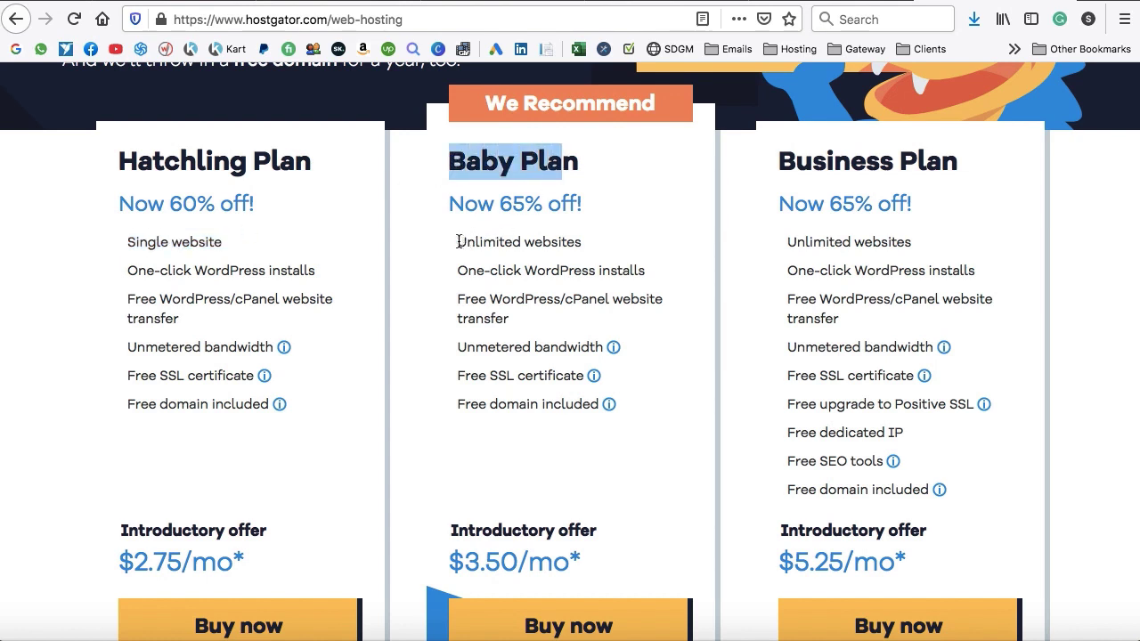
left_click_drag(458, 241, 567, 243)
scroll(390, 293, "down", 1)
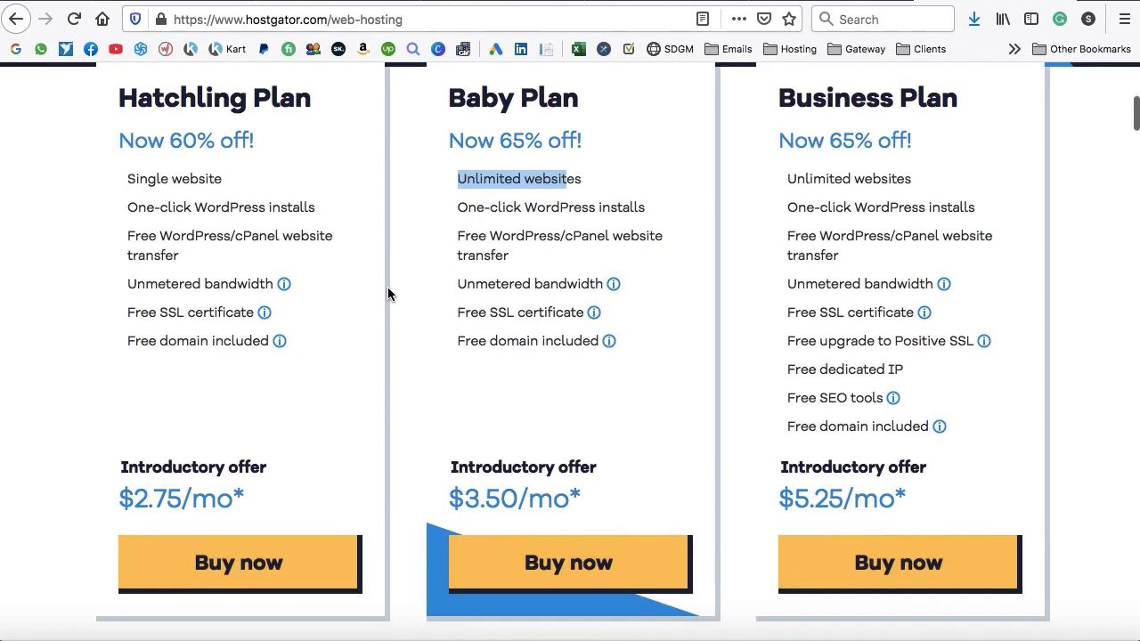
Step: Start the Hatchling checkout and enter icecreamapp99 as the free domain
left_click(217, 571)
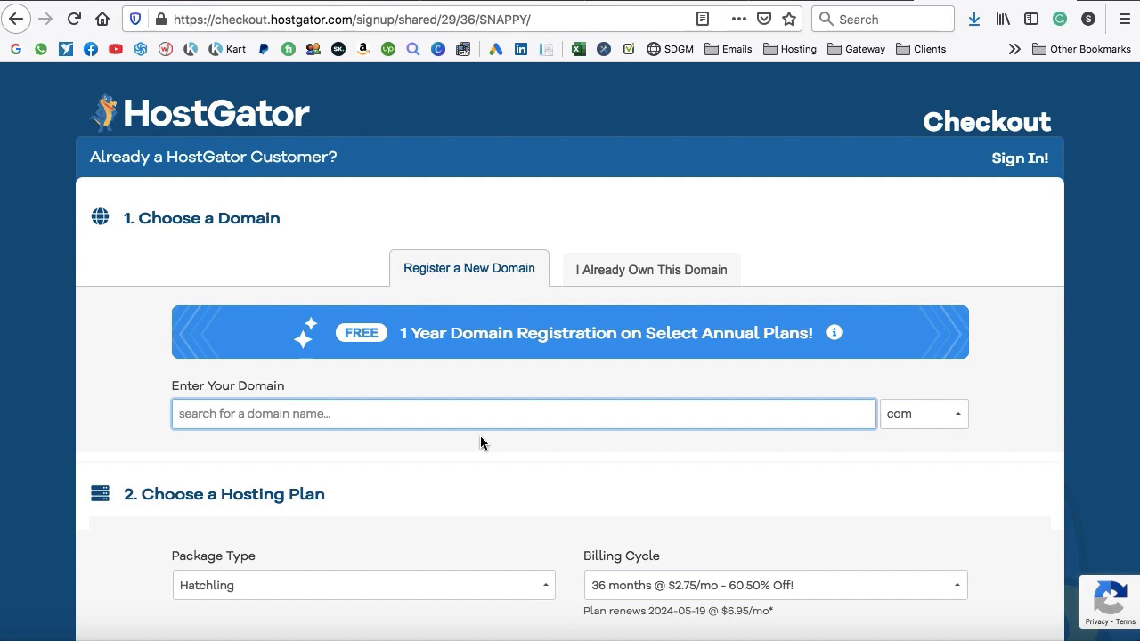
type("i")
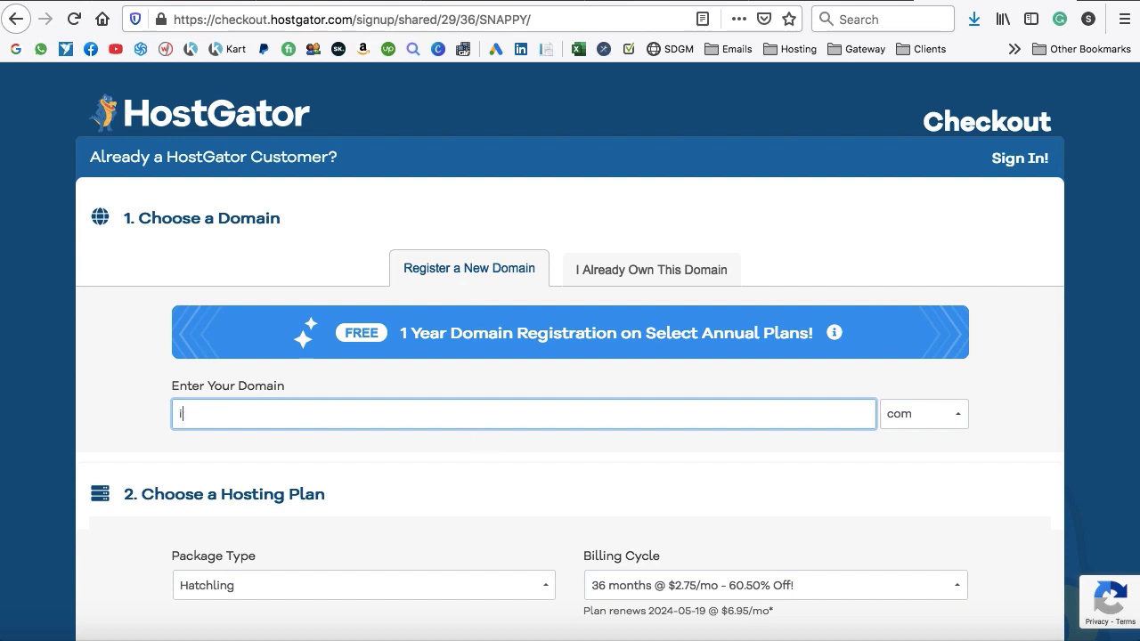
type("cecreamapp99")
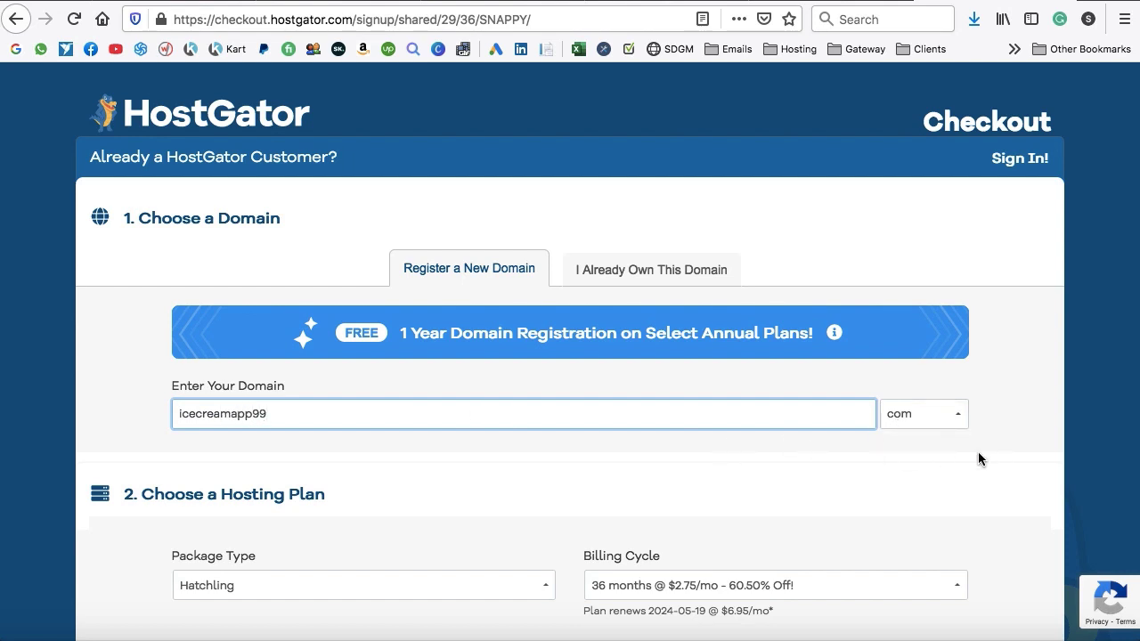
left_click(996, 475)
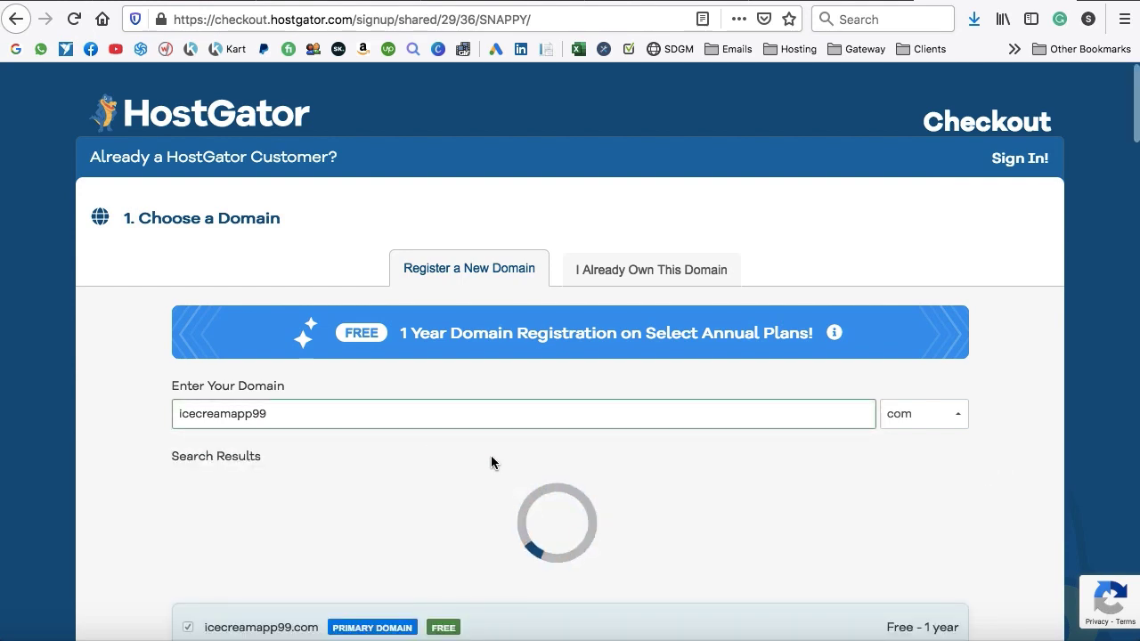
Step: Turn off Domain Privacy Protection for icecreamapp99.com
scroll(491, 461, "down", 2)
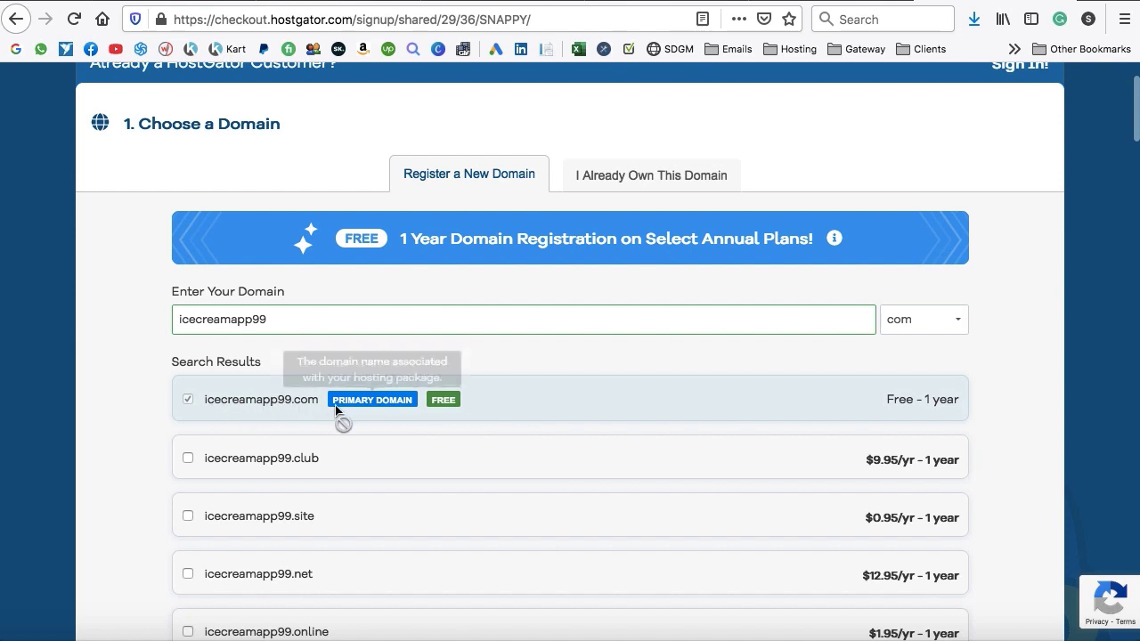
mouse_move(437, 402)
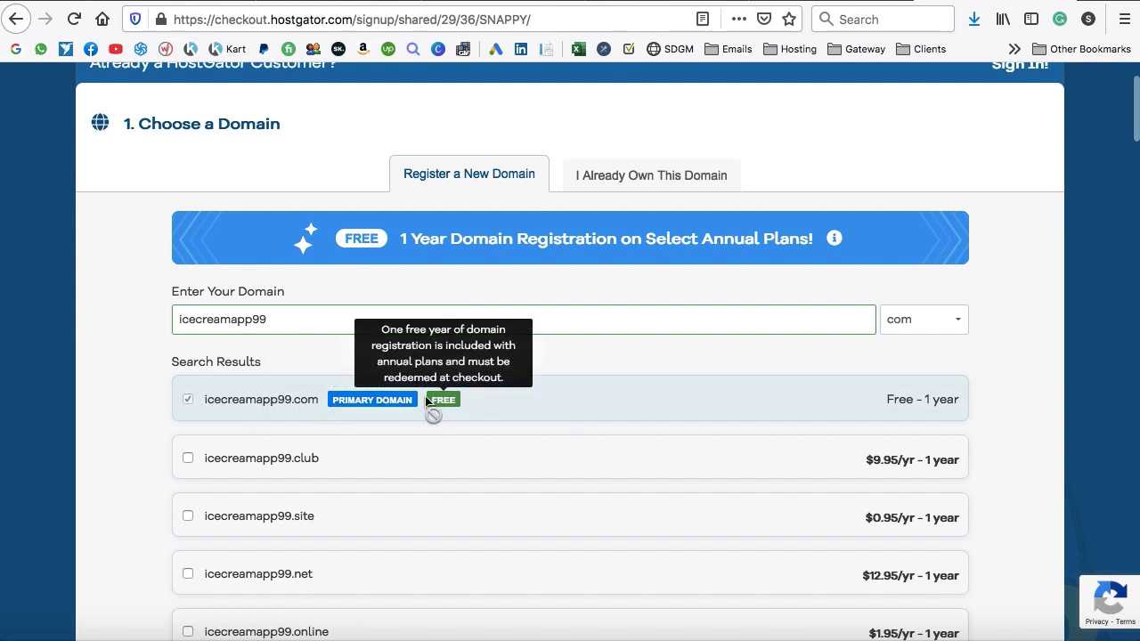
scroll(396, 369, "up", 2)
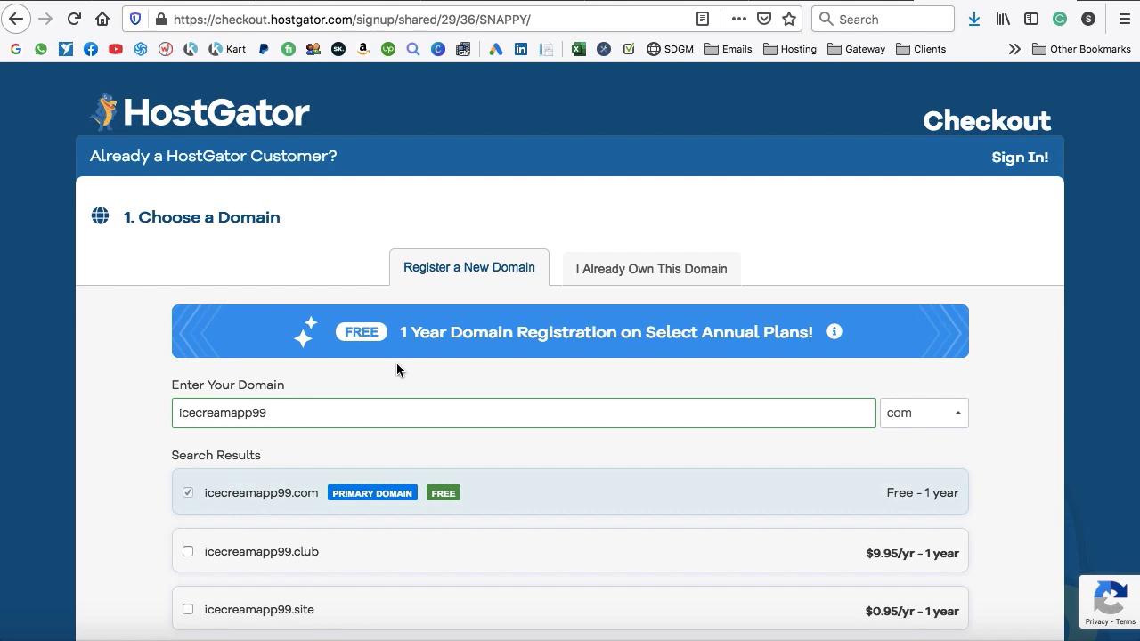
scroll(480, 369, "down", 6)
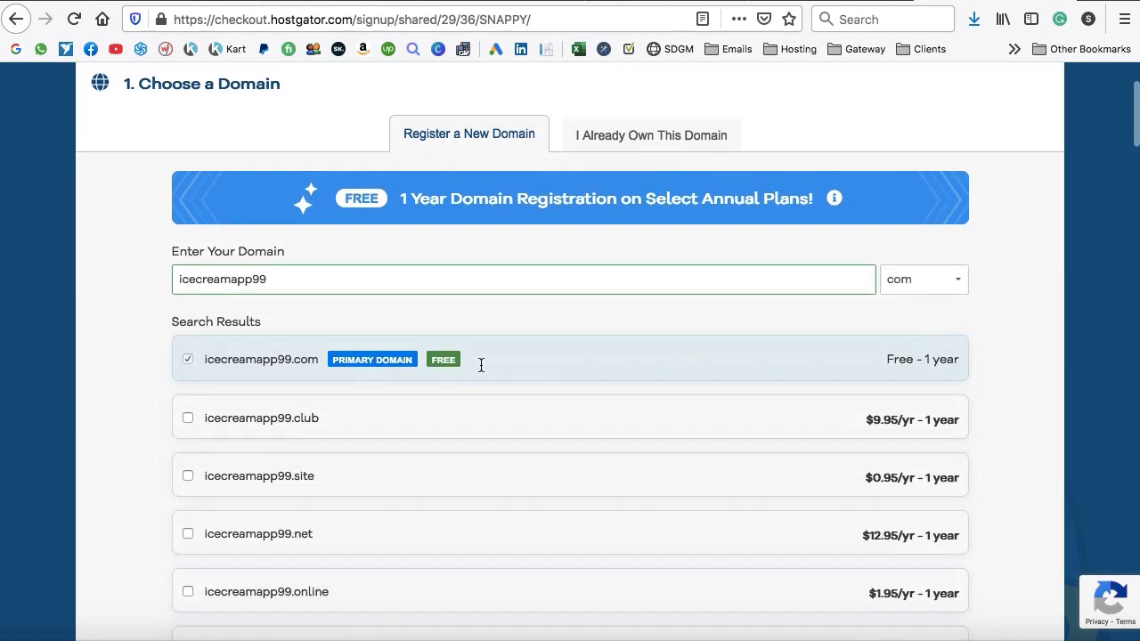
scroll(356, 442, "down", 15)
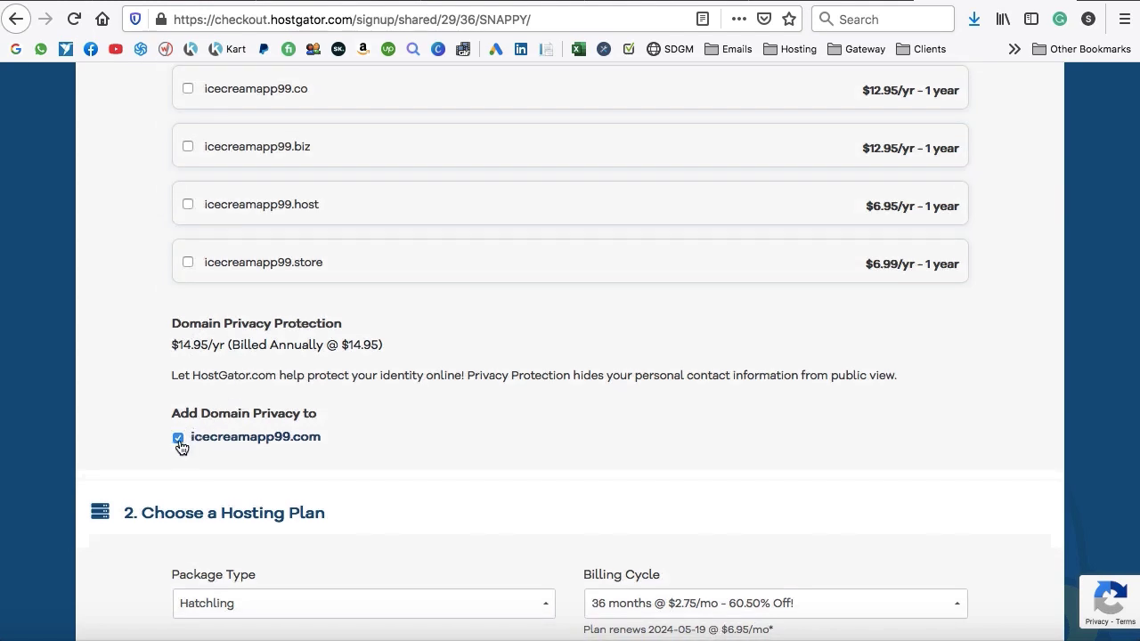
left_click(178, 440)
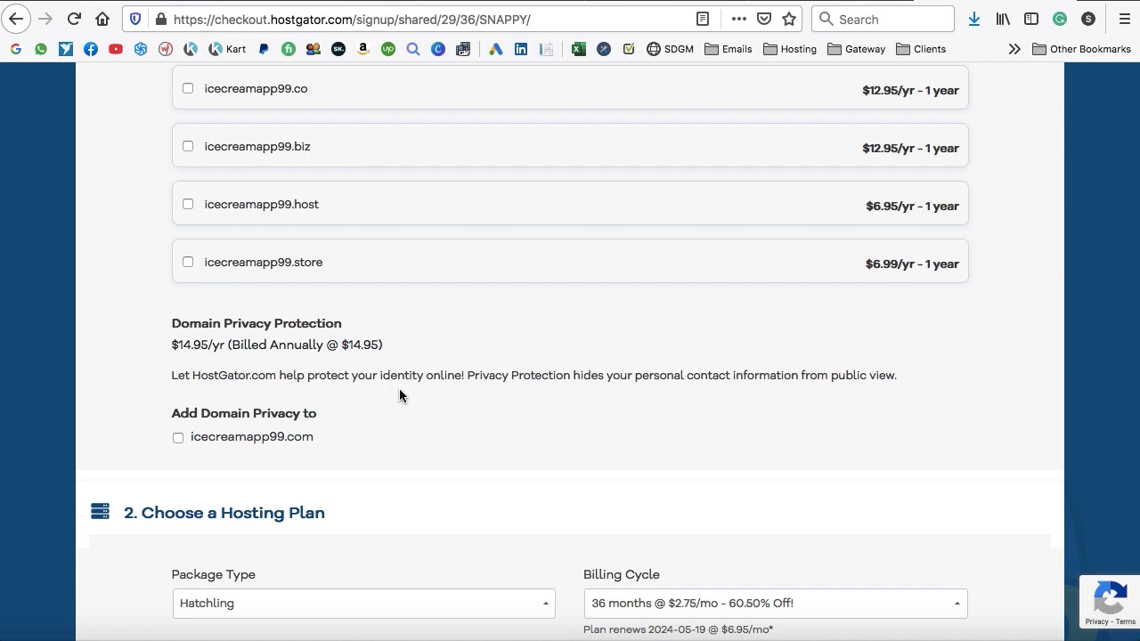
scroll(303, 379, "down", 5)
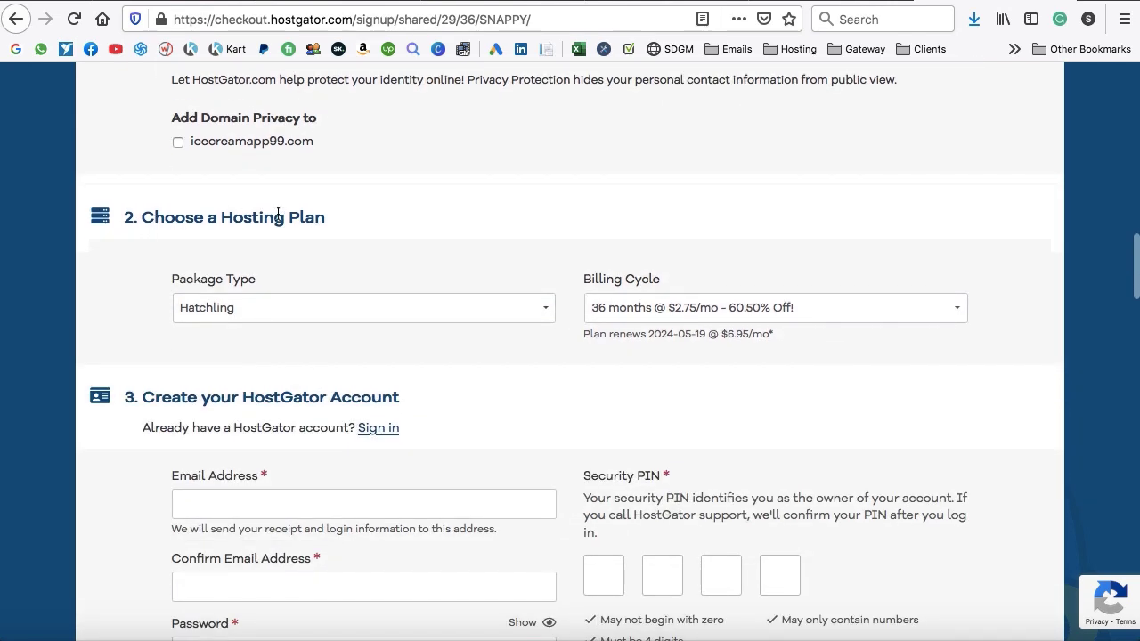
Step: Leave the package as Hatchling and set billing to 12 months @ $3.95/mo
left_click(289, 309)
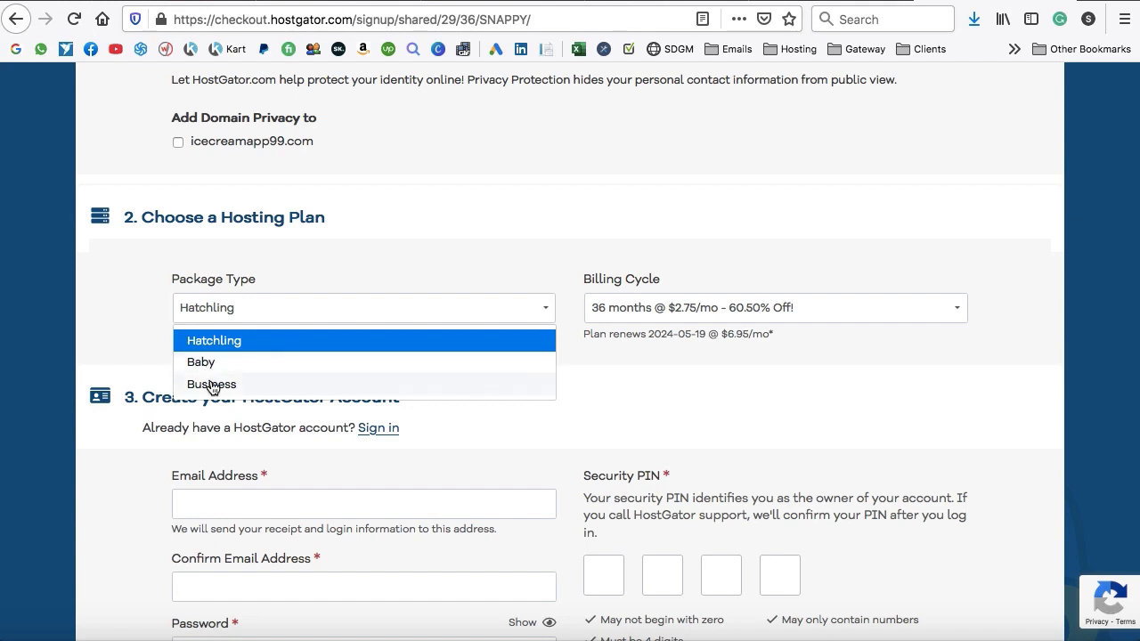
left_click(461, 261)
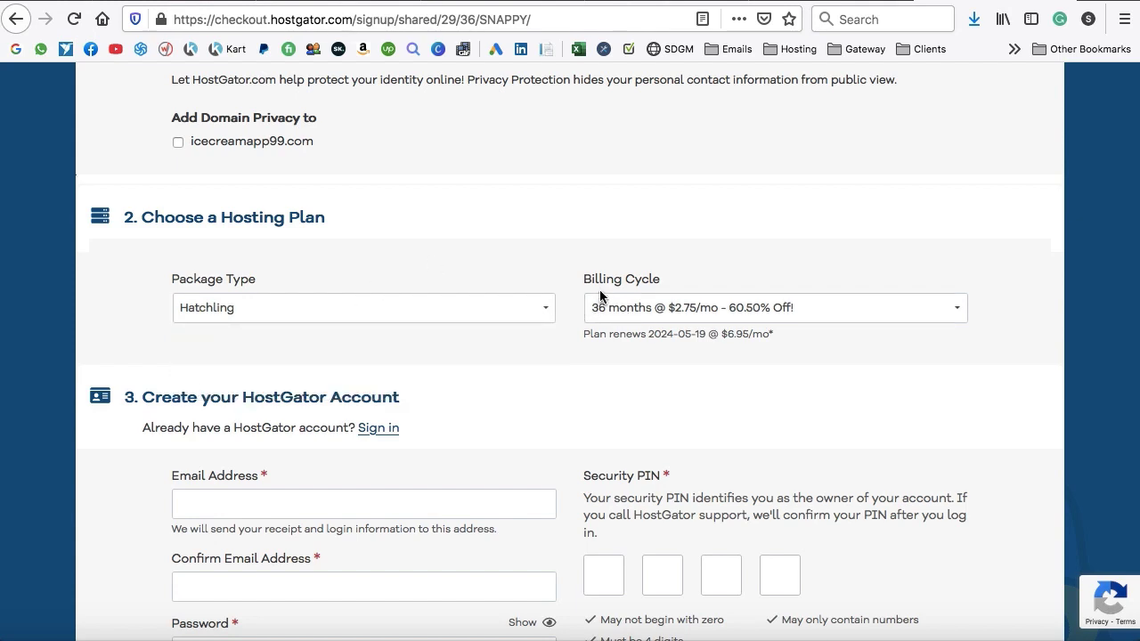
left_click(657, 316)
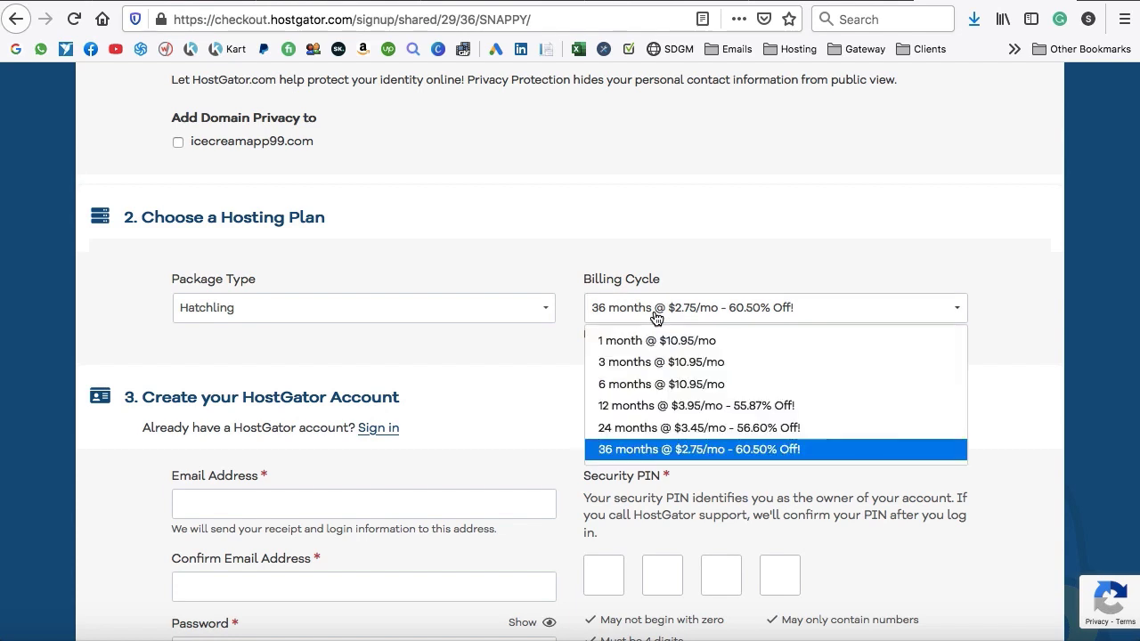
left_click(636, 407)
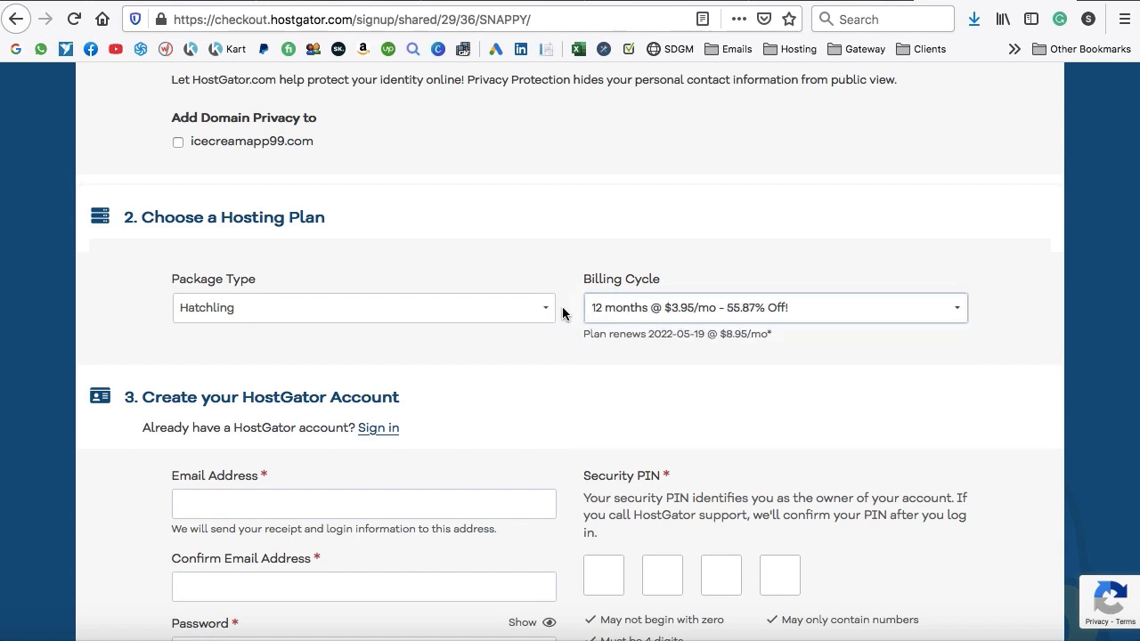
scroll(562, 313, "down", 3)
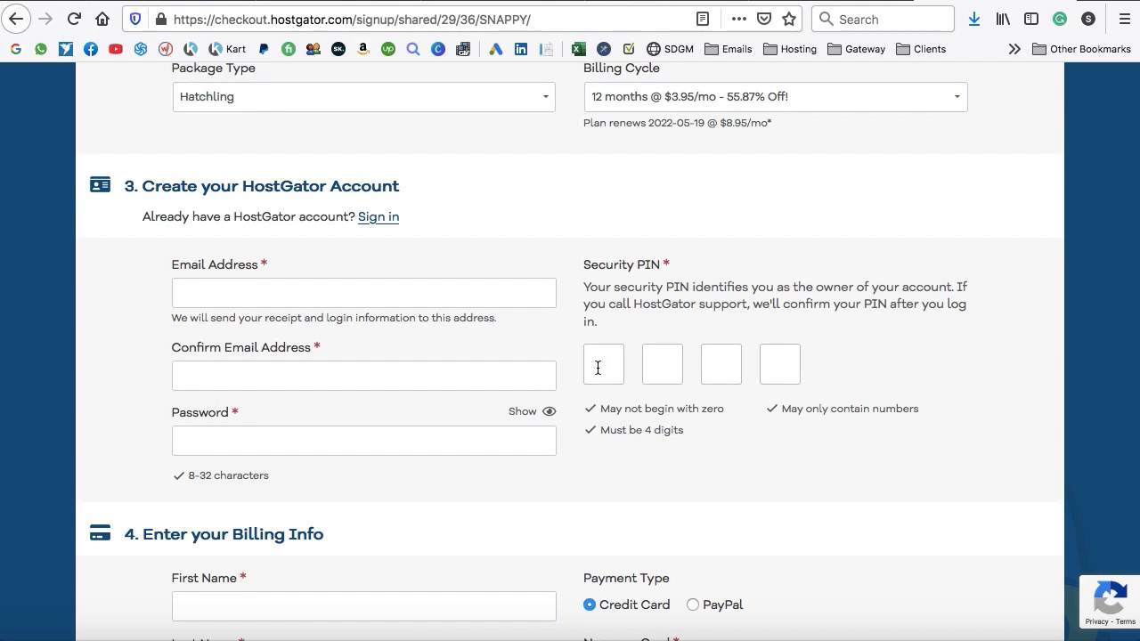
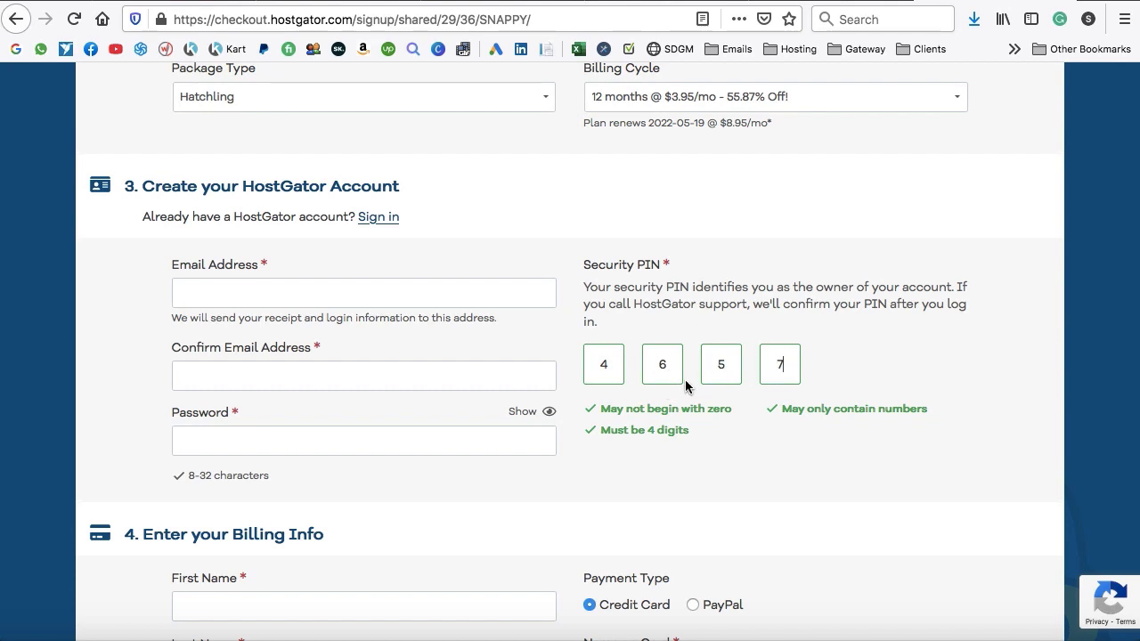
Step: Enter a four-digit security PIN and keep Credit Card as the payment type
scroll(686, 385, "down", 8)
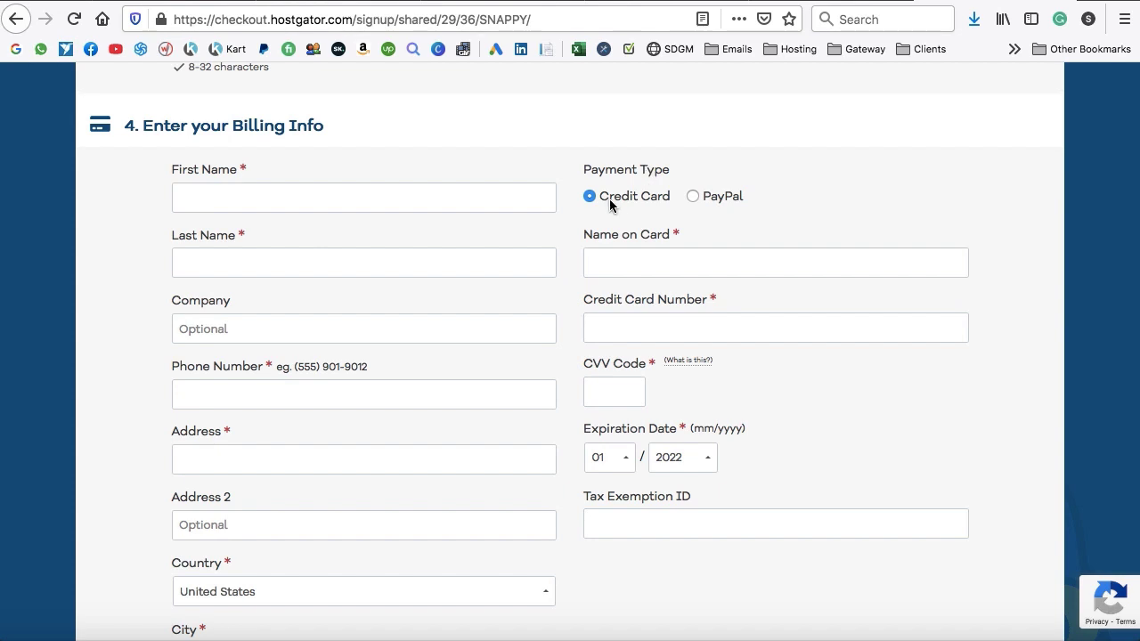
left_click(693, 196)
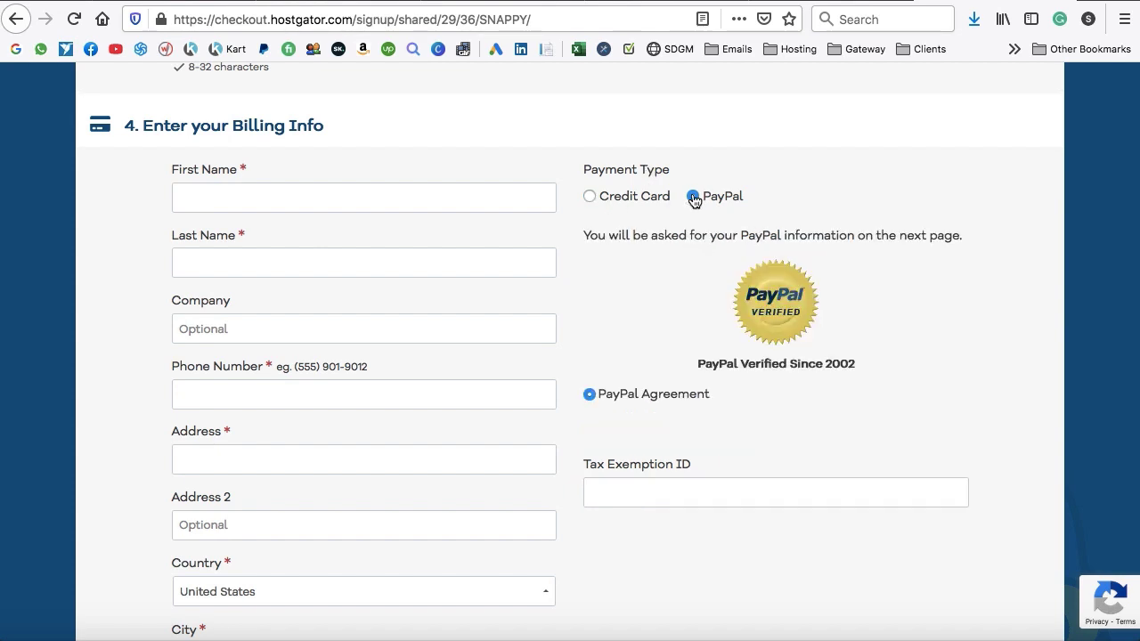
left_click(589, 197)
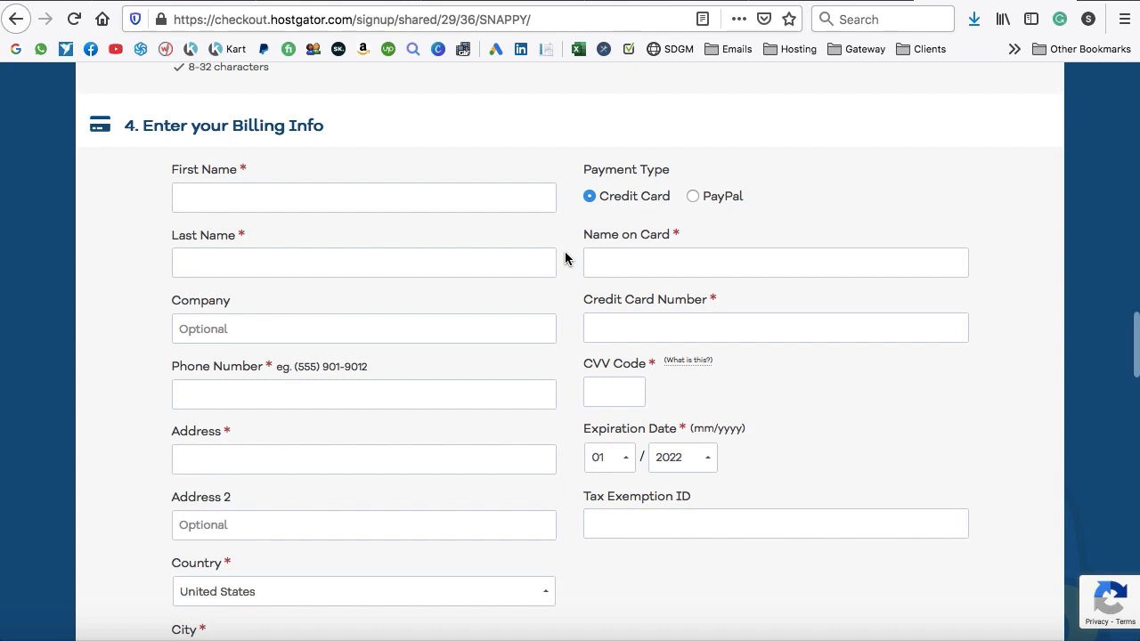
scroll(565, 258, "down", 5)
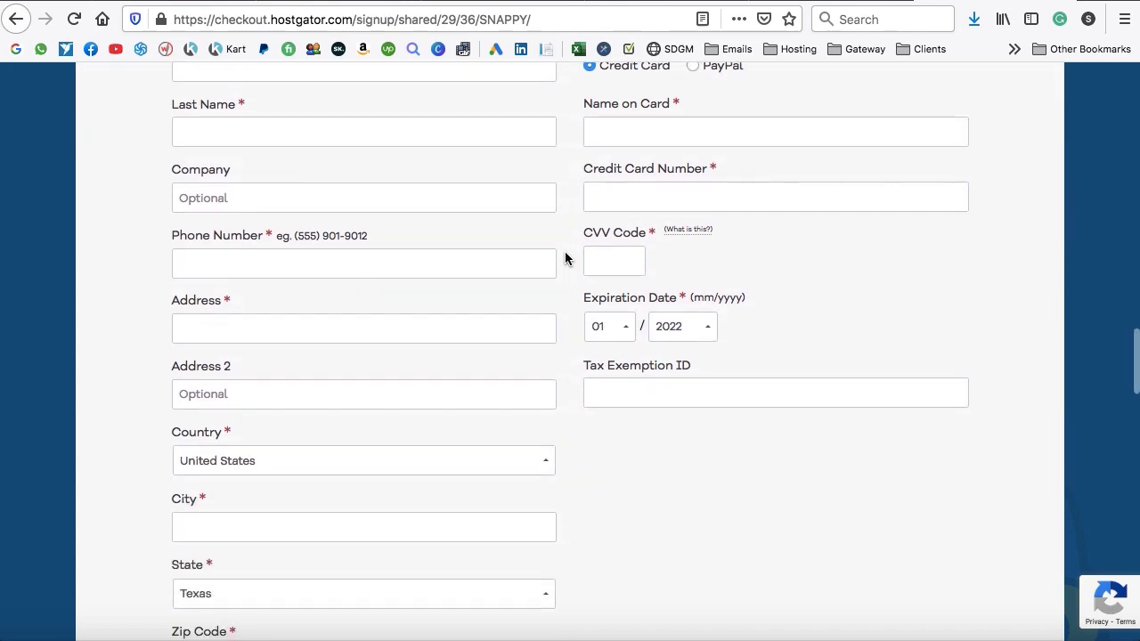
scroll(565, 258, "down", 10)
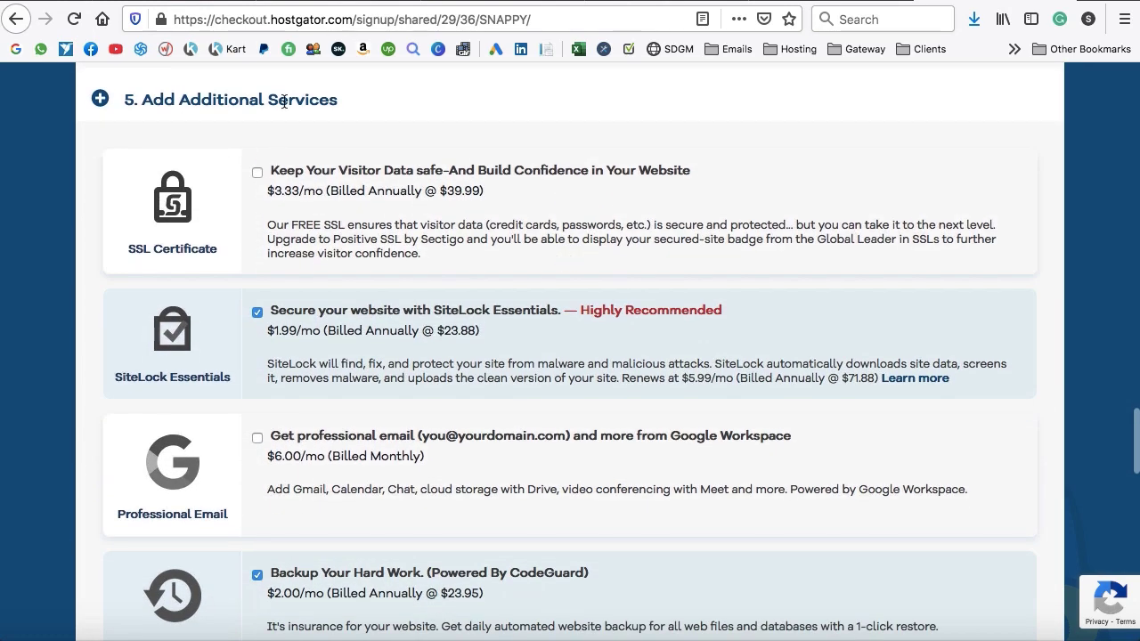
Step: Remove the SiteLock Essentials and Site Backup add-ons from the order
left_click(258, 311)
scroll(260, 374, "down", 2)
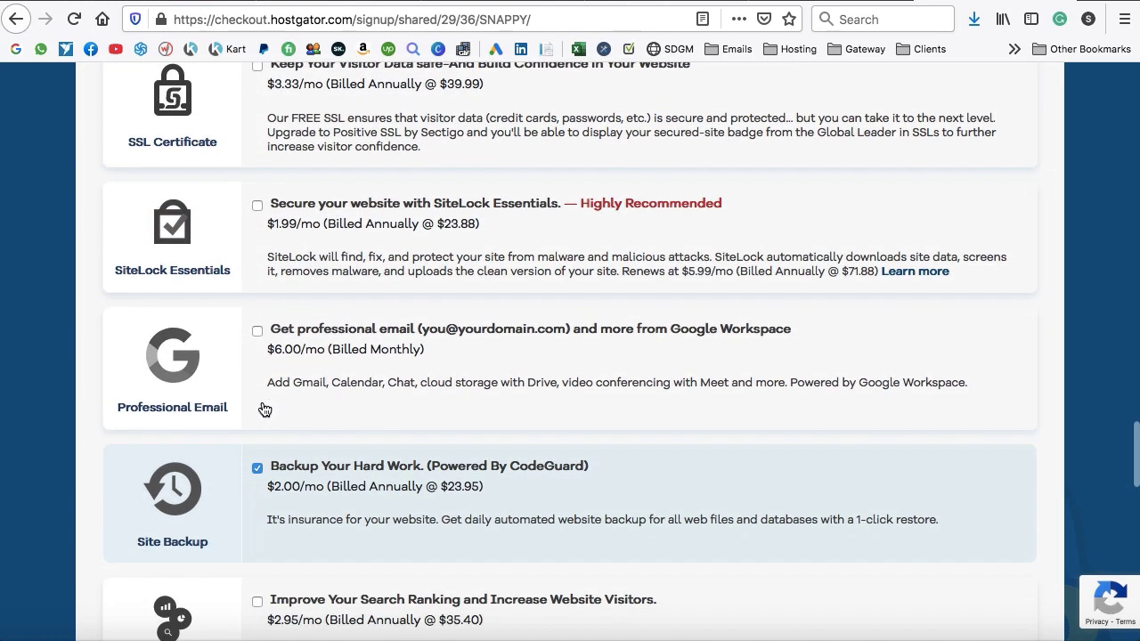
left_click(257, 468)
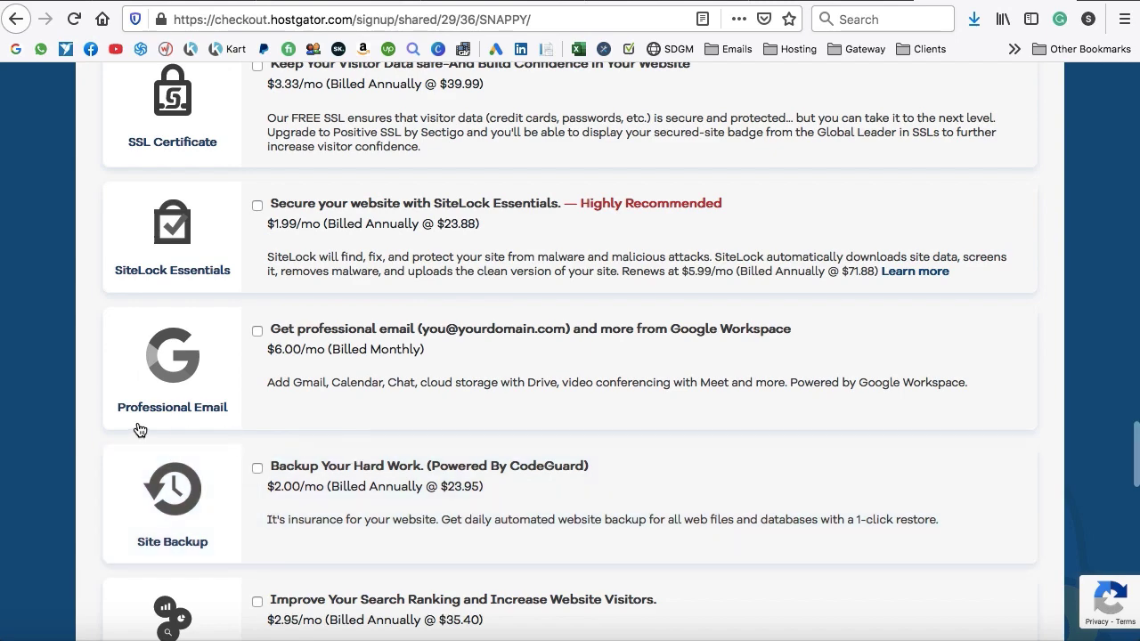
scroll(82, 419, "down", 2)
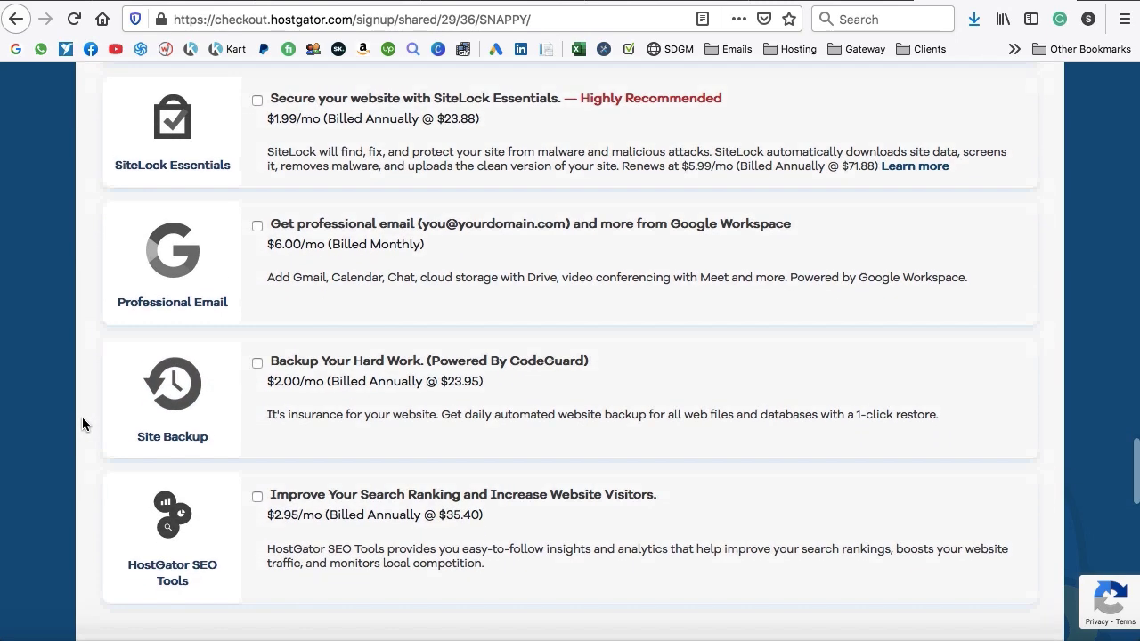
scroll(82, 417, "down", 5)
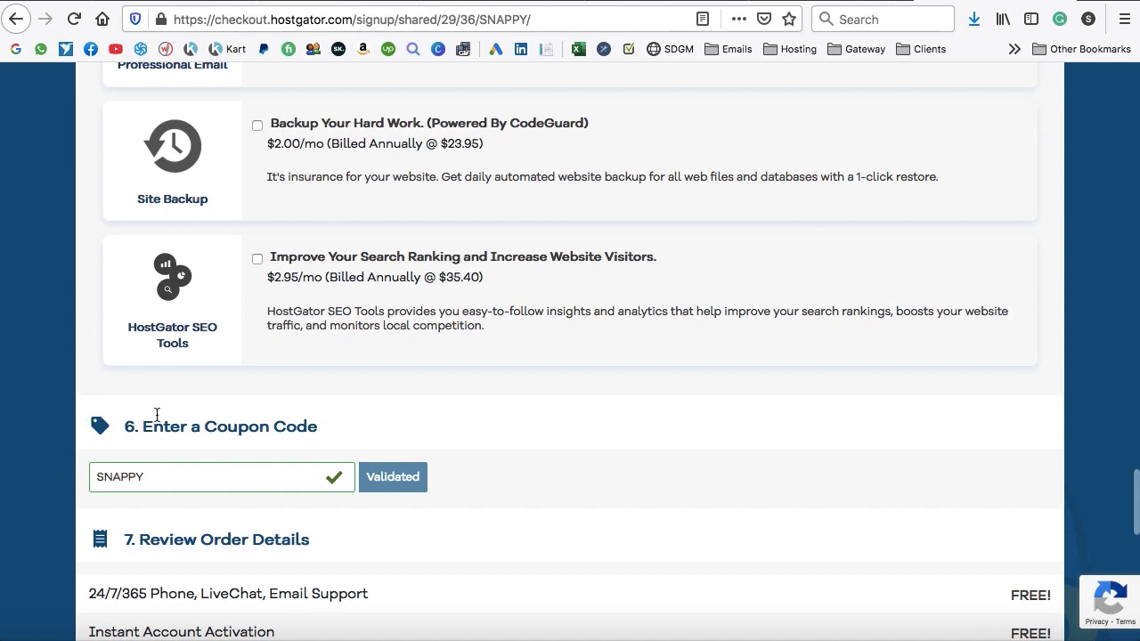
Step: Replace coupon SNAPPY with WEB27AM and validate it
double_click(185, 478)
key("BackSpace")
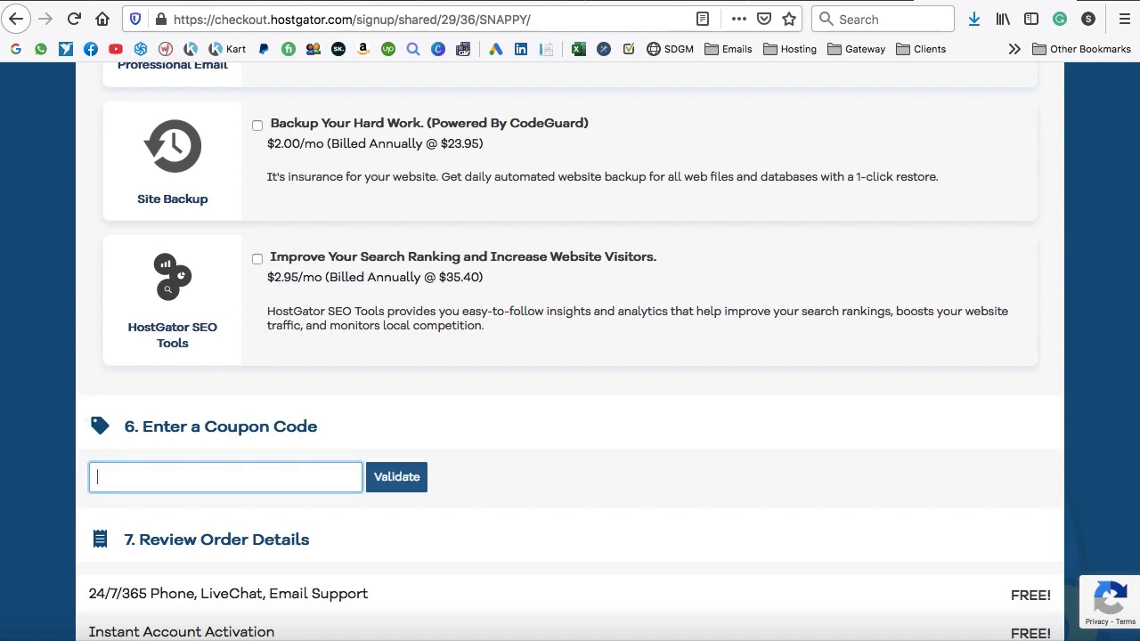
type("WEB27AM")
left_click(392, 481)
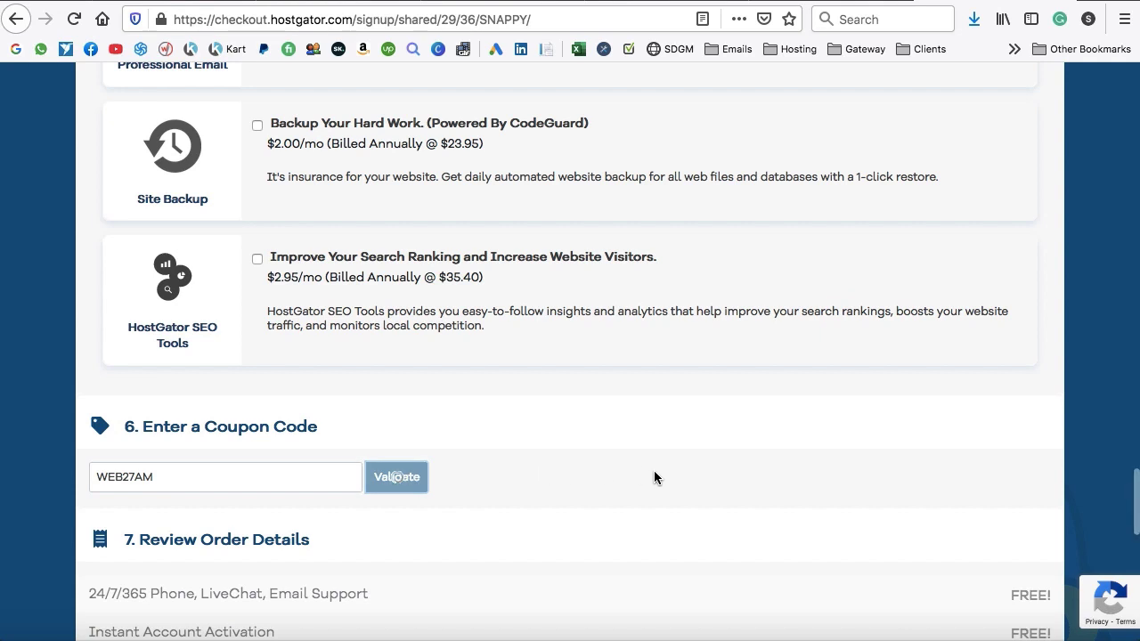
scroll(654, 479, "down", 1)
scroll(654, 478, "down", 5)
scroll(653, 479, "up", 1)
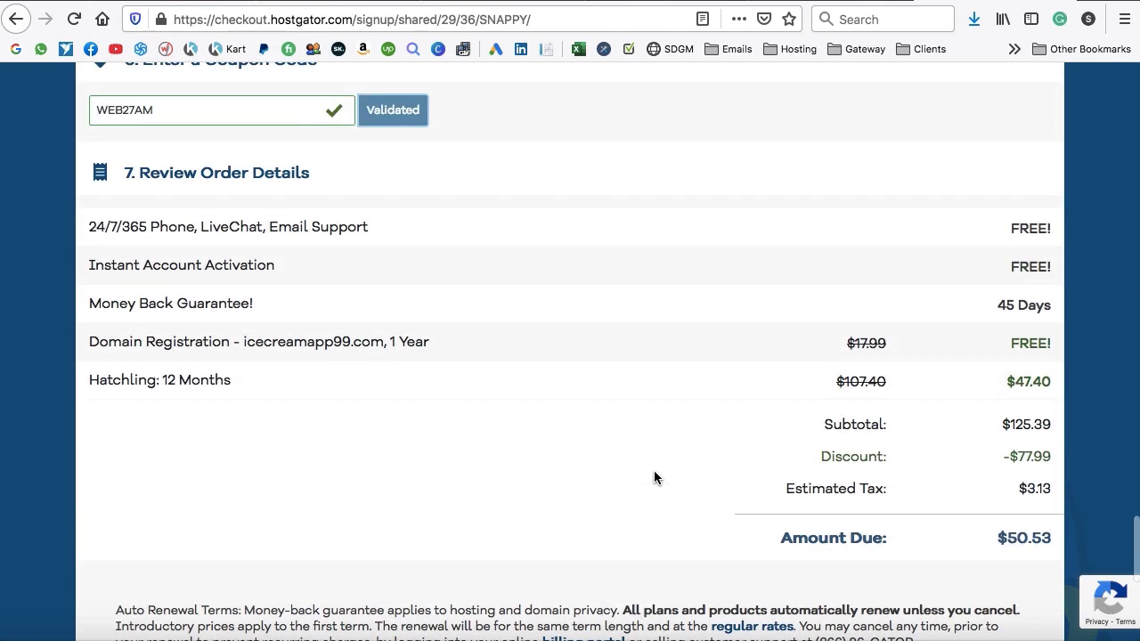
Step: Highlight the $77.99 discount and the $50.53 amount due
left_click_drag(823, 456, 1050, 457)
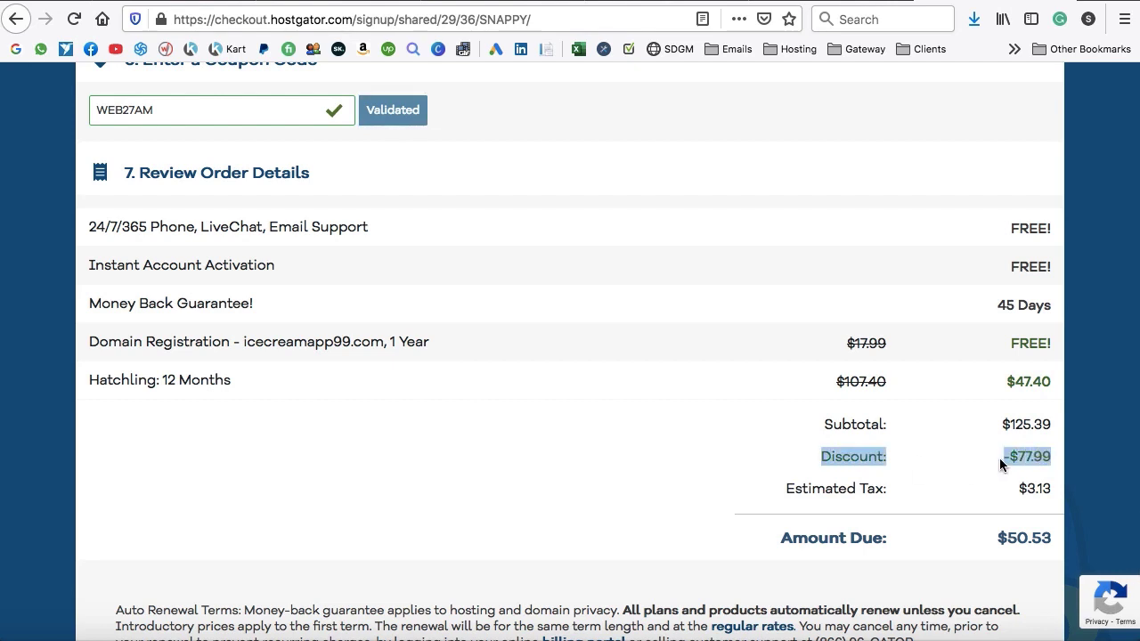
left_click(957, 479)
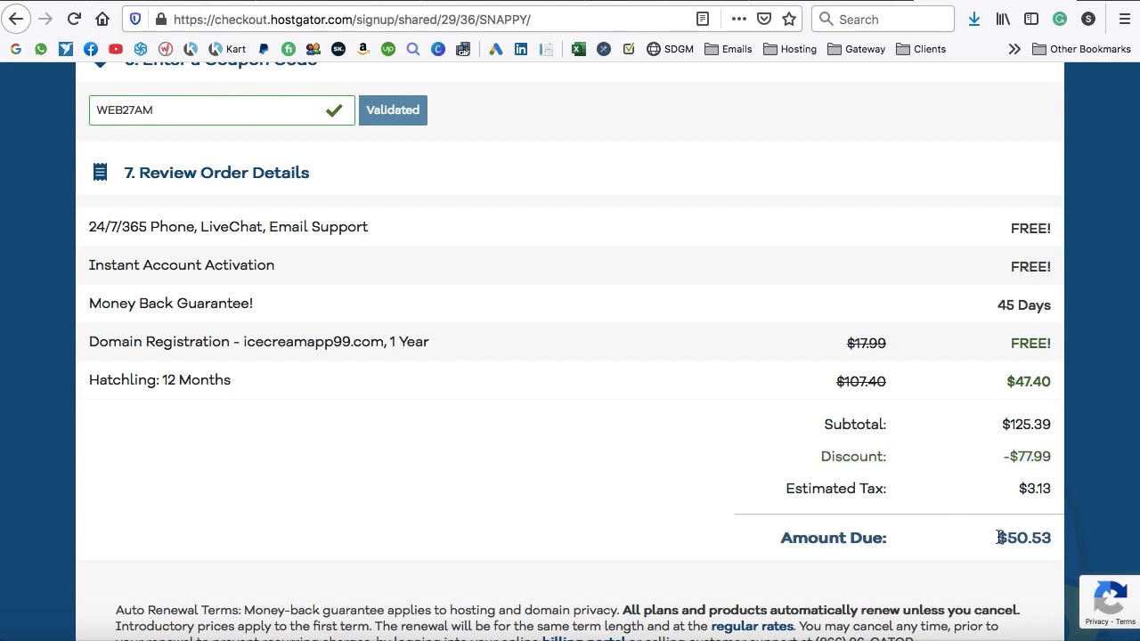
left_click_drag(1000, 537, 1049, 534)
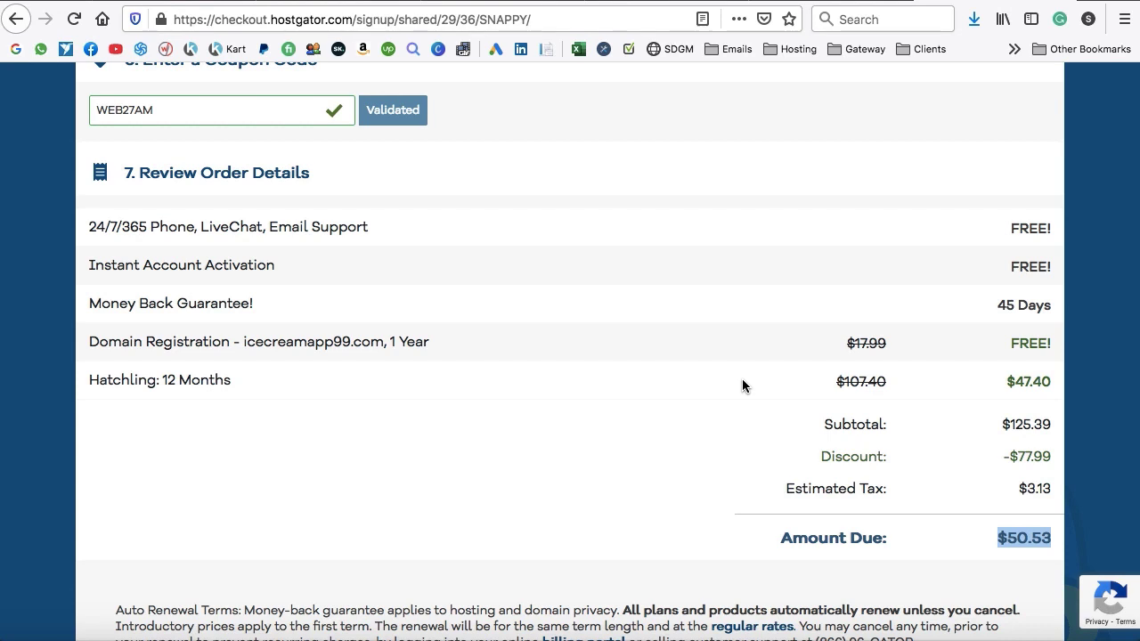
Step: Agree to the auto-renewal terms, Terms of Service and Cancellation Policy
scroll(677, 517, "down", 5)
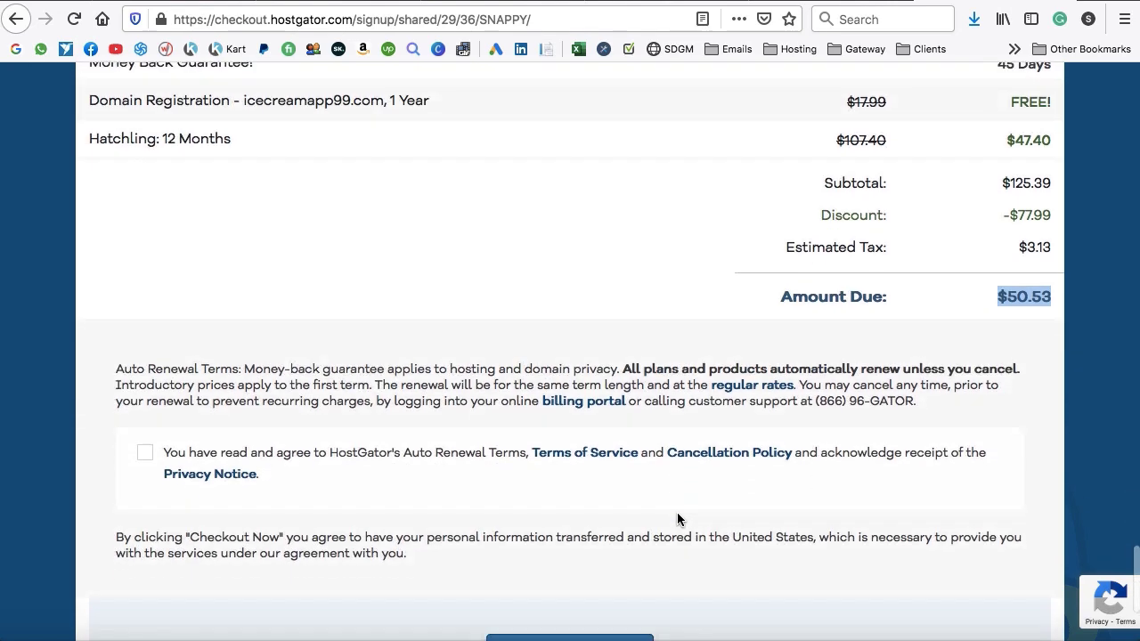
left_click(145, 425)
scroll(555, 563, "down", 1)
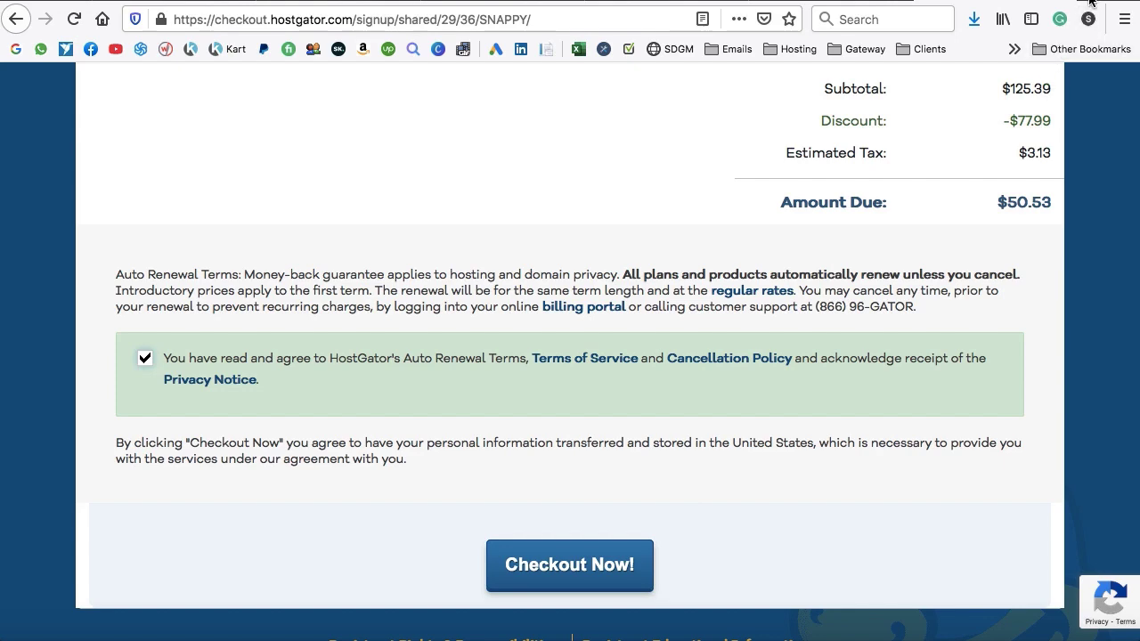
key("ctrl+t")
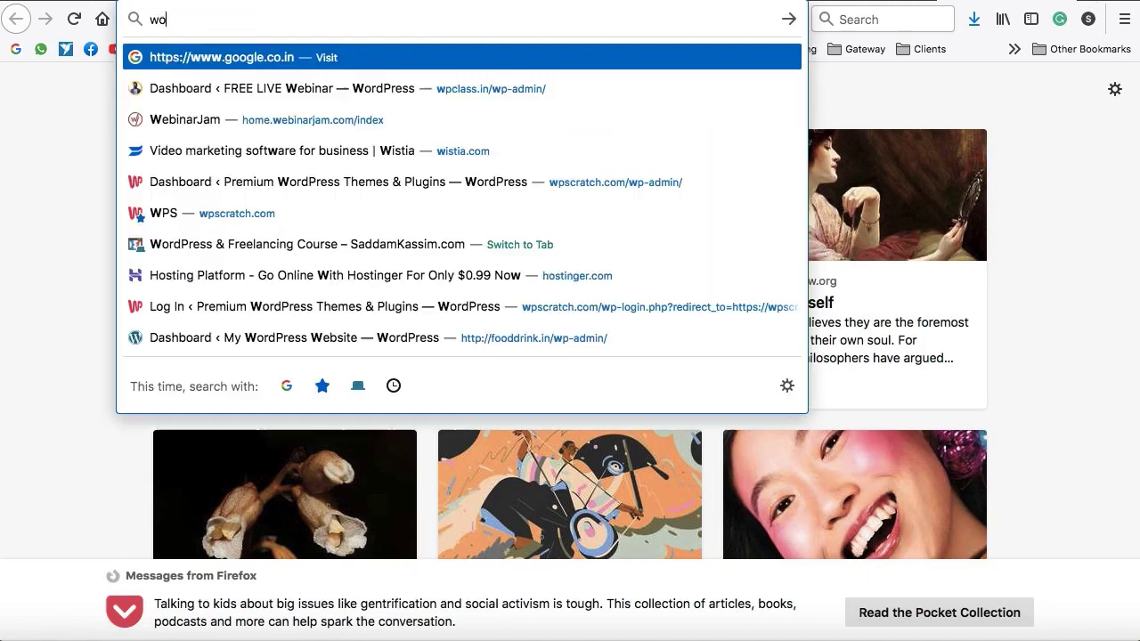
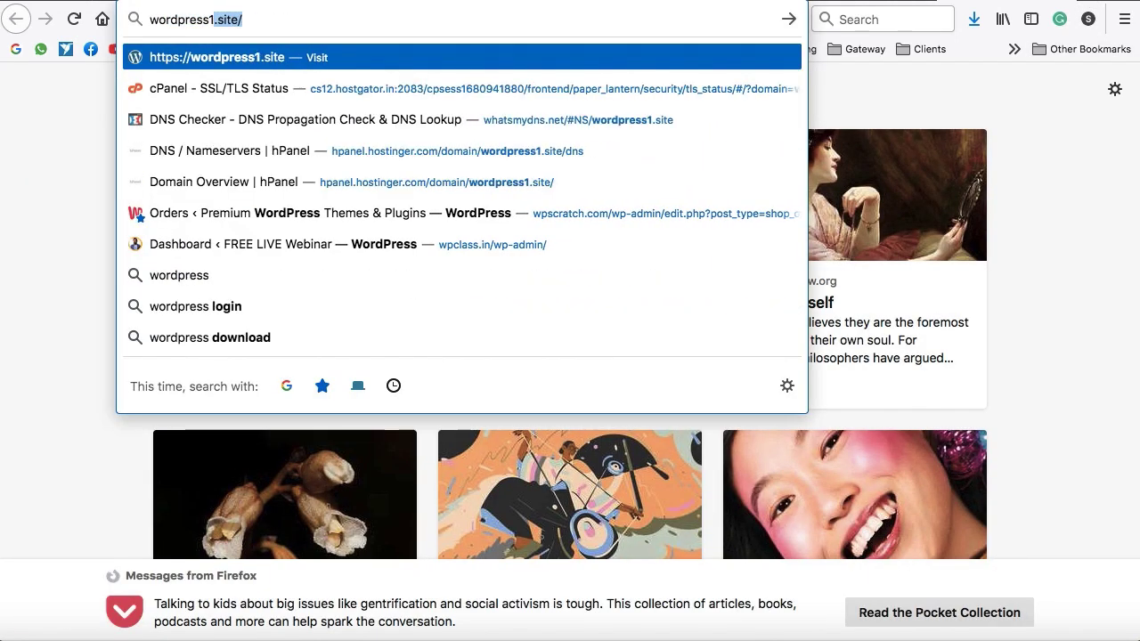
key("Return")
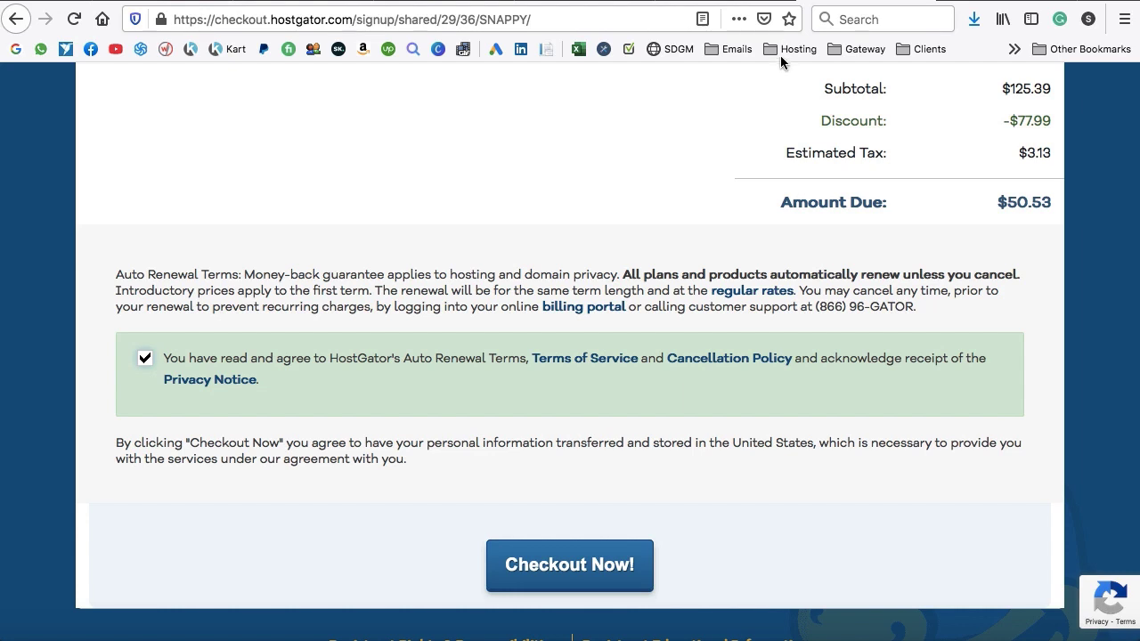
Step: Log into the Hostgator cloud cPanel via bookmarks and launch Softaculous Apps Installer
left_click(782, 51)
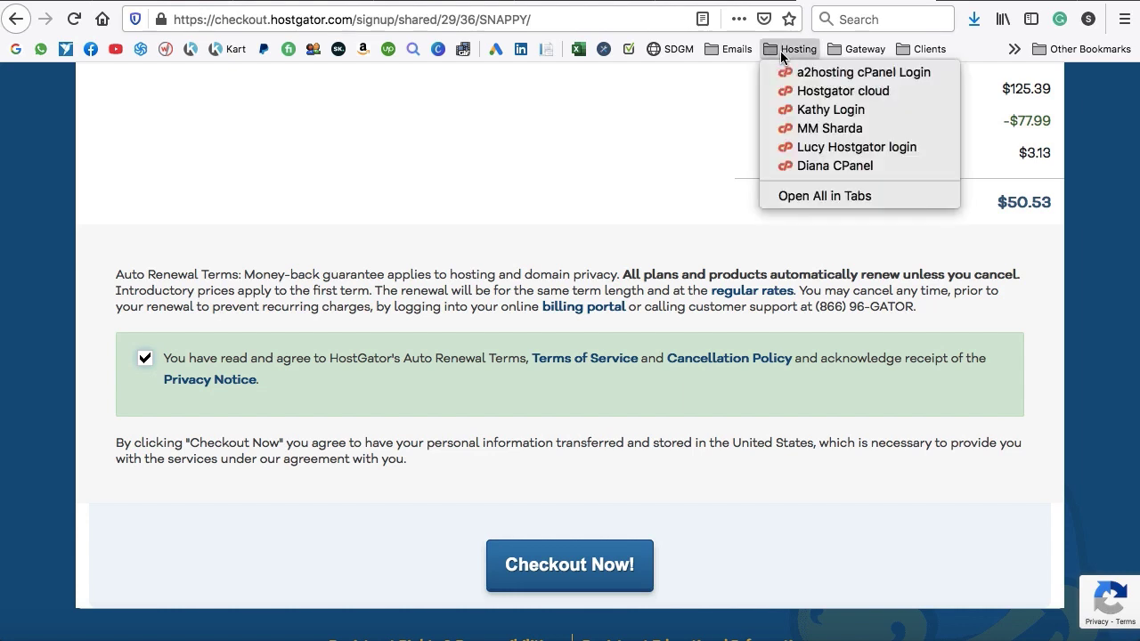
left_click(807, 90)
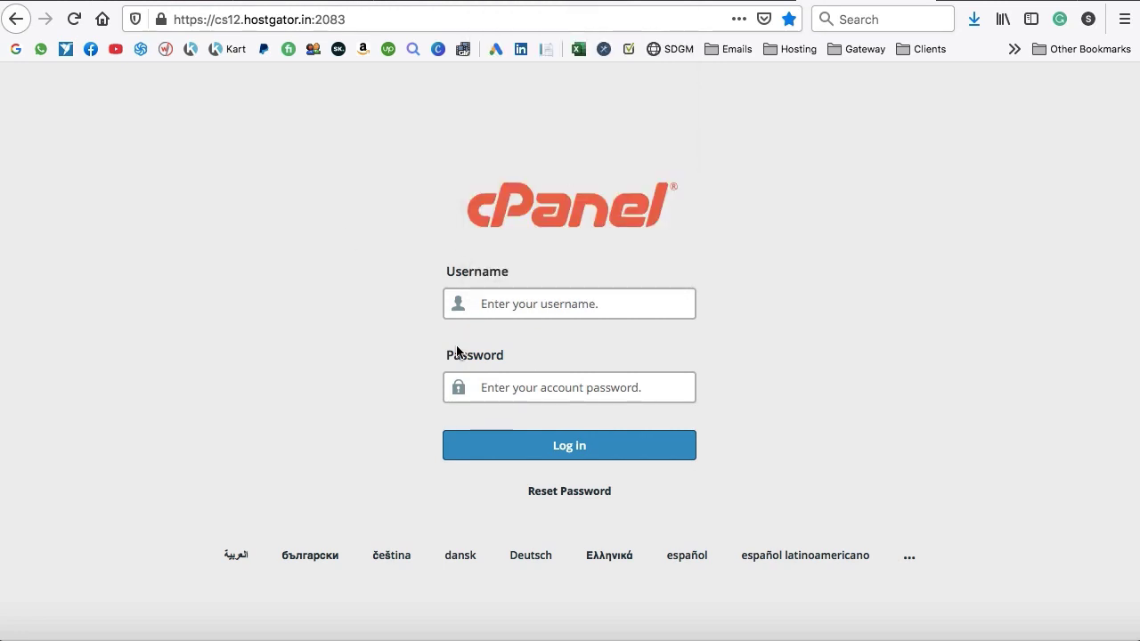
left_click(556, 306)
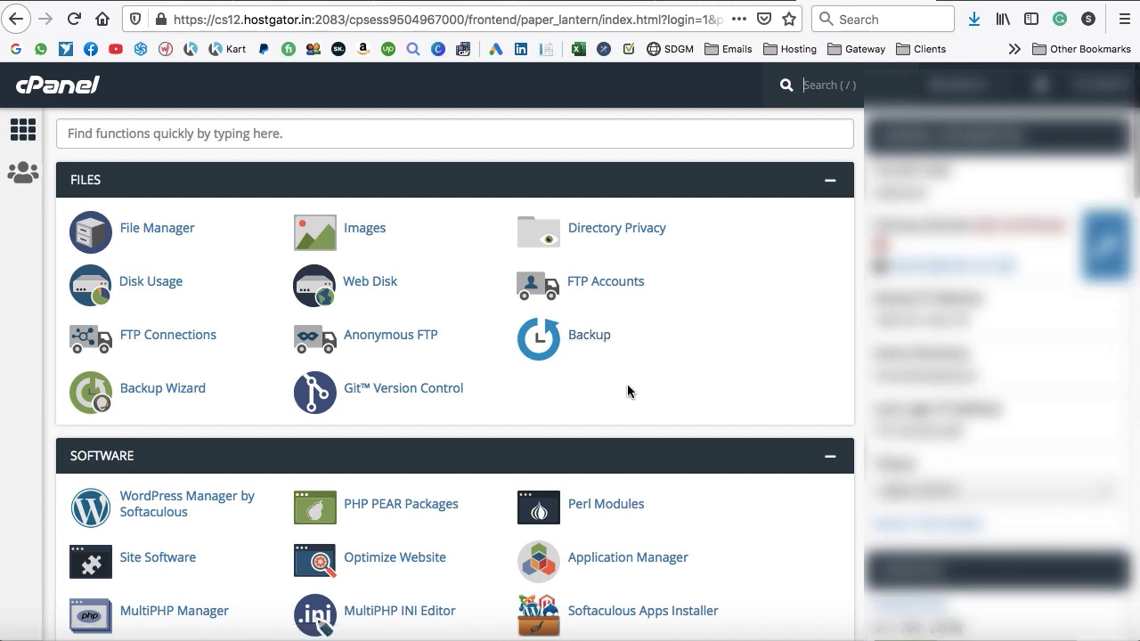
scroll(627, 392, "down", 3)
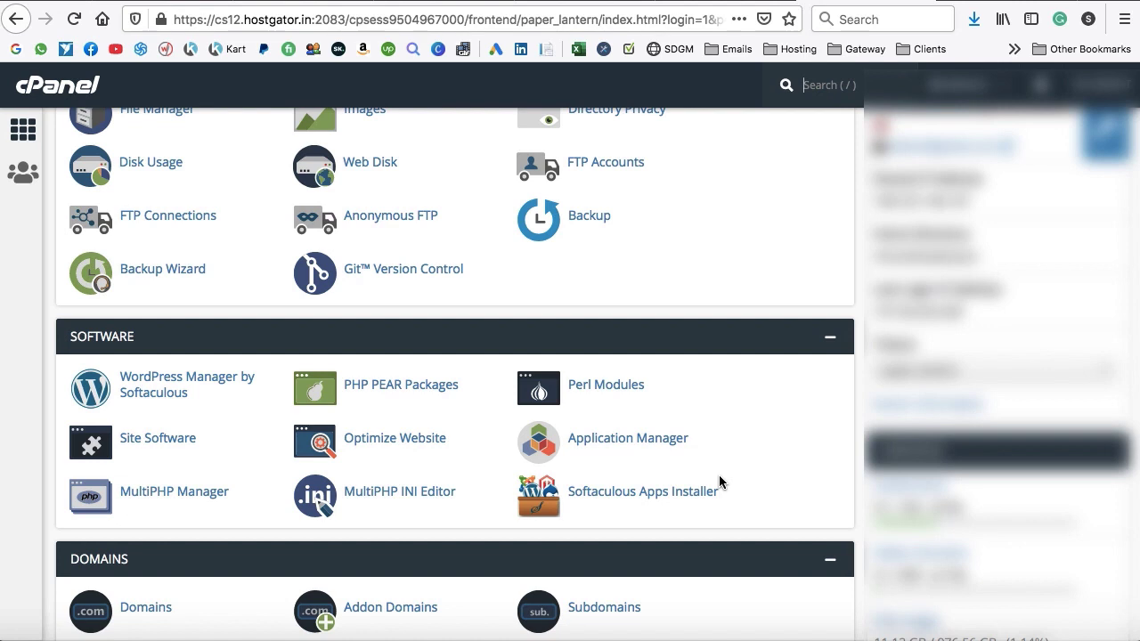
left_click(611, 497)
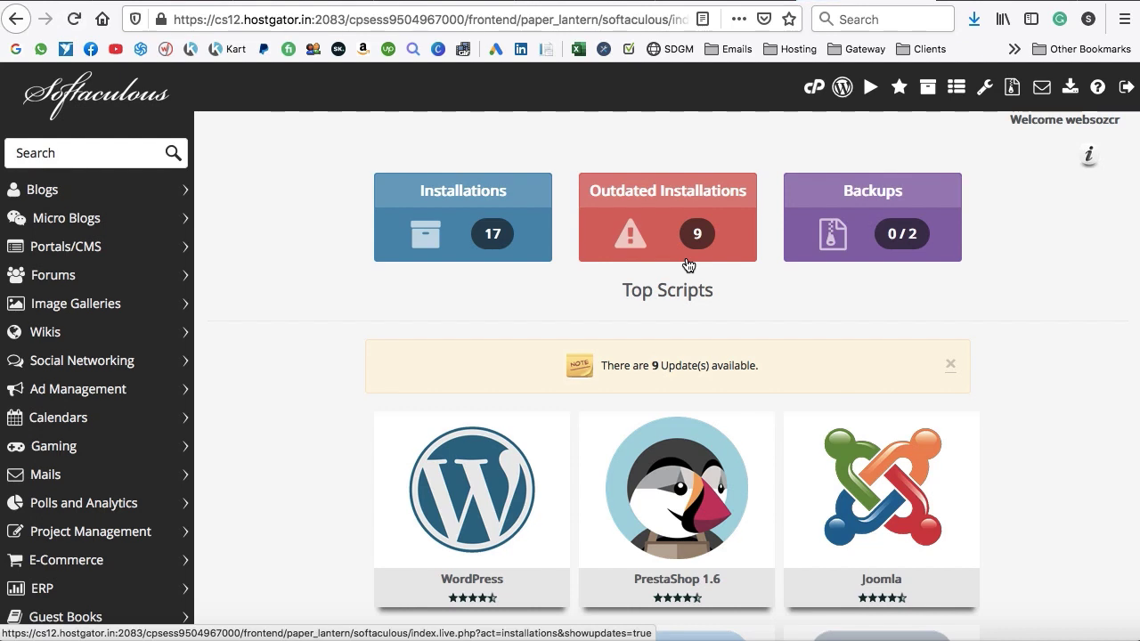
Step: Open Softaculous's WordPress install form and note the 5.7.2 version
scroll(371, 315, "down", 2)
mouse_move(475, 410)
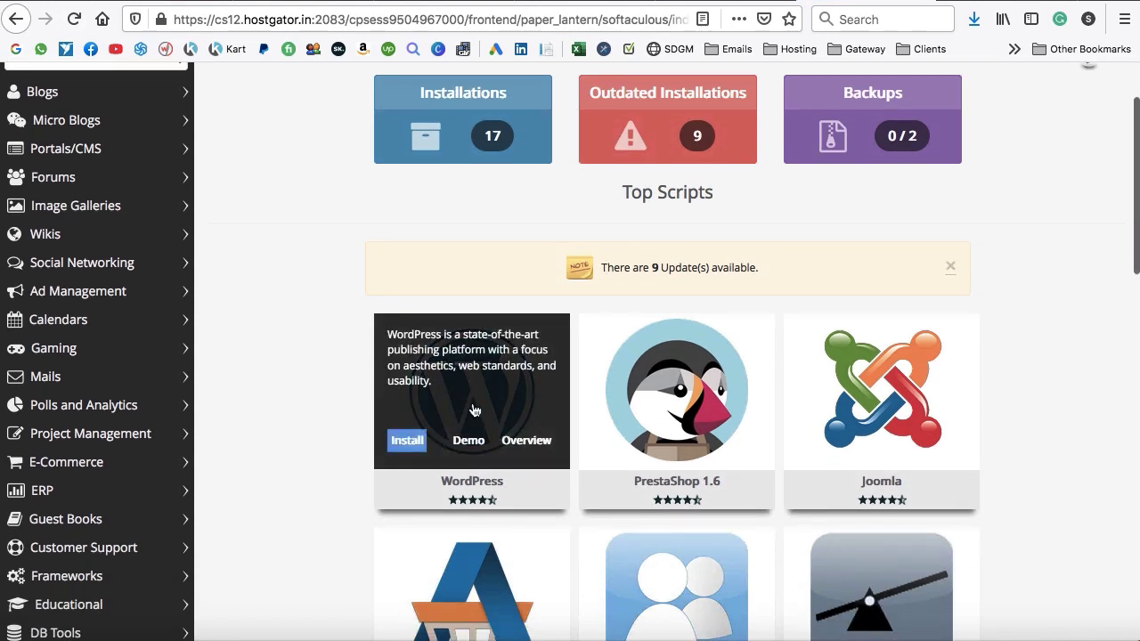
left_click(406, 444)
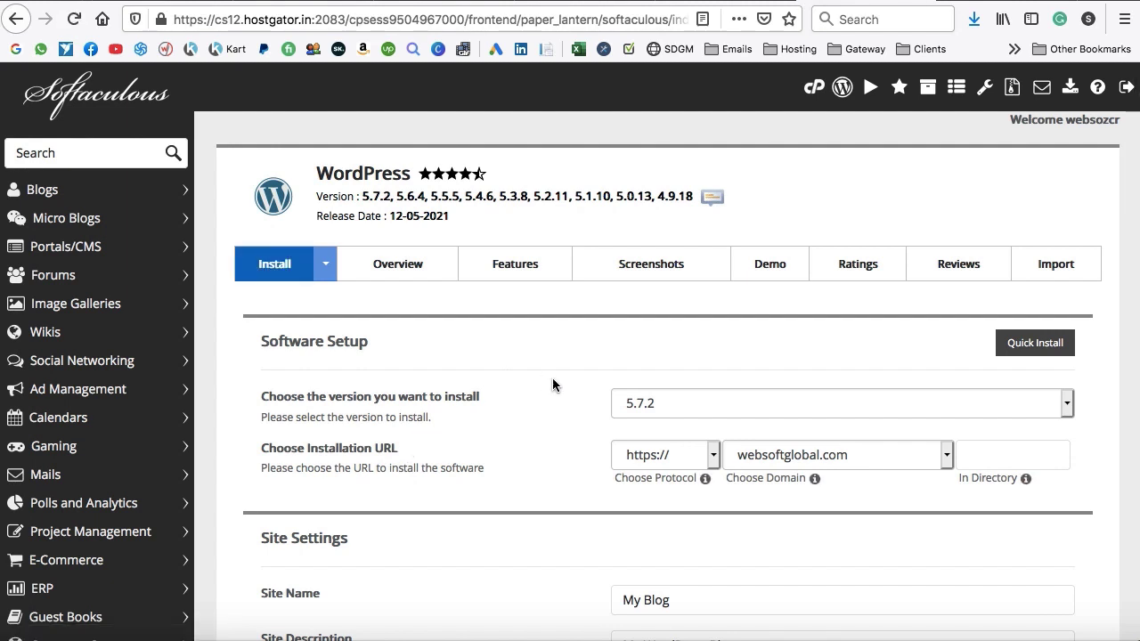
scroll(552, 380, "down", 2)
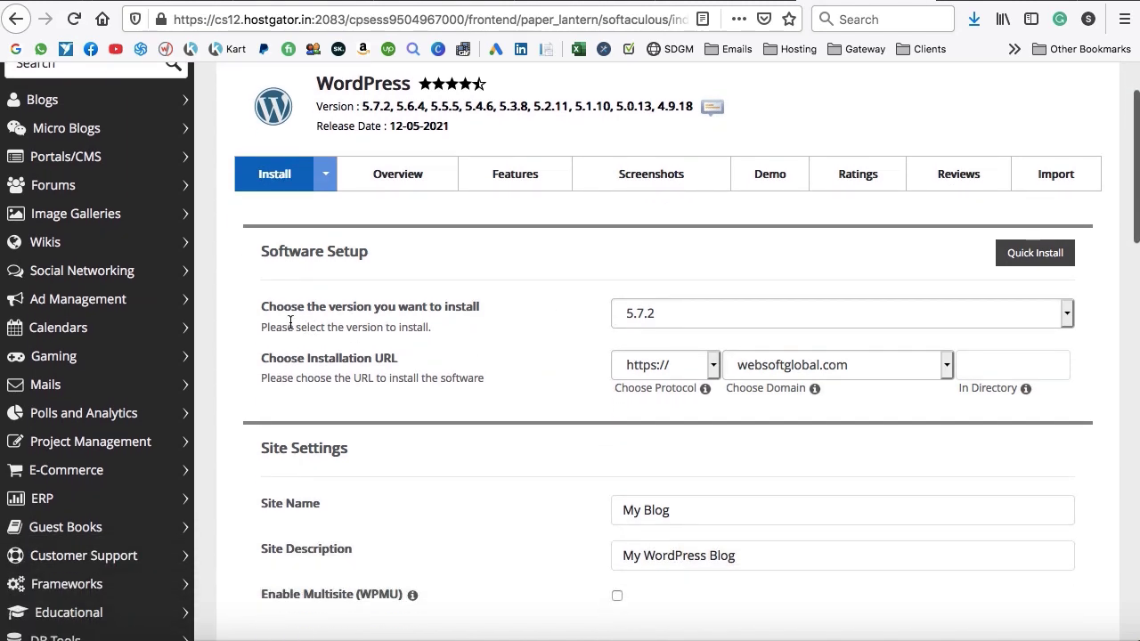
left_click(267, 321)
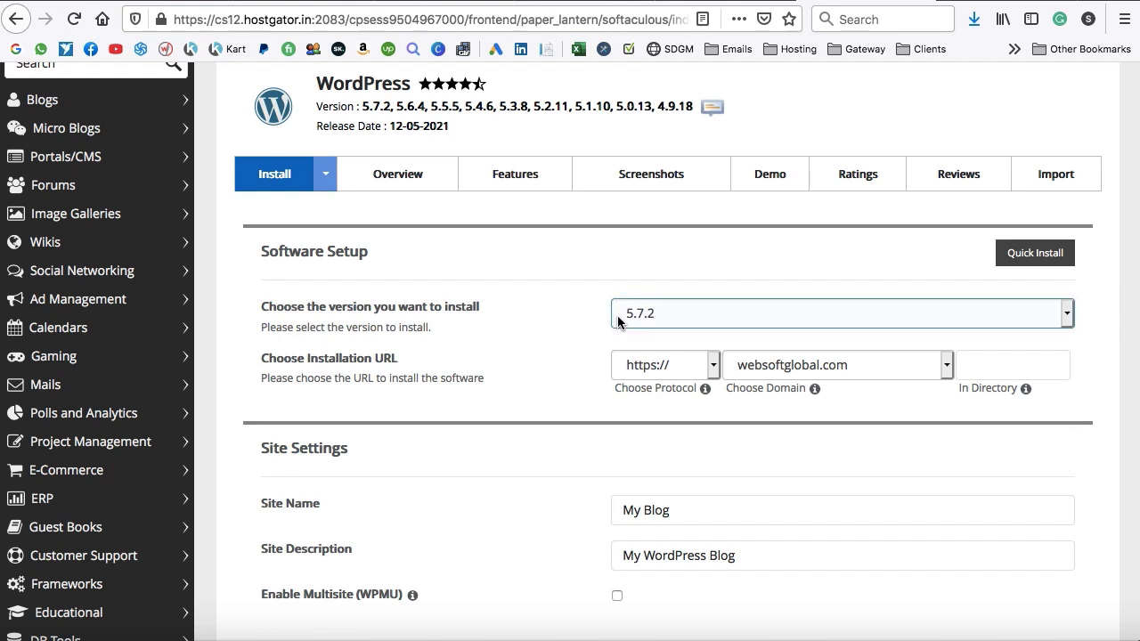
scroll(553, 336, "down", 1)
scroll(553, 337, "down", 2)
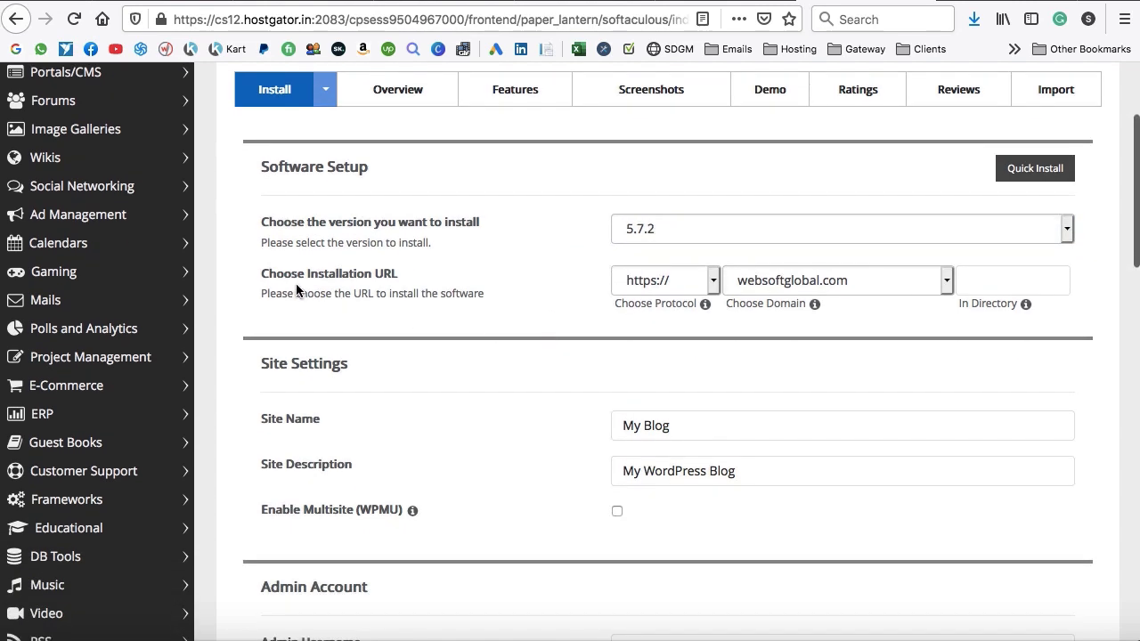
left_click(651, 279)
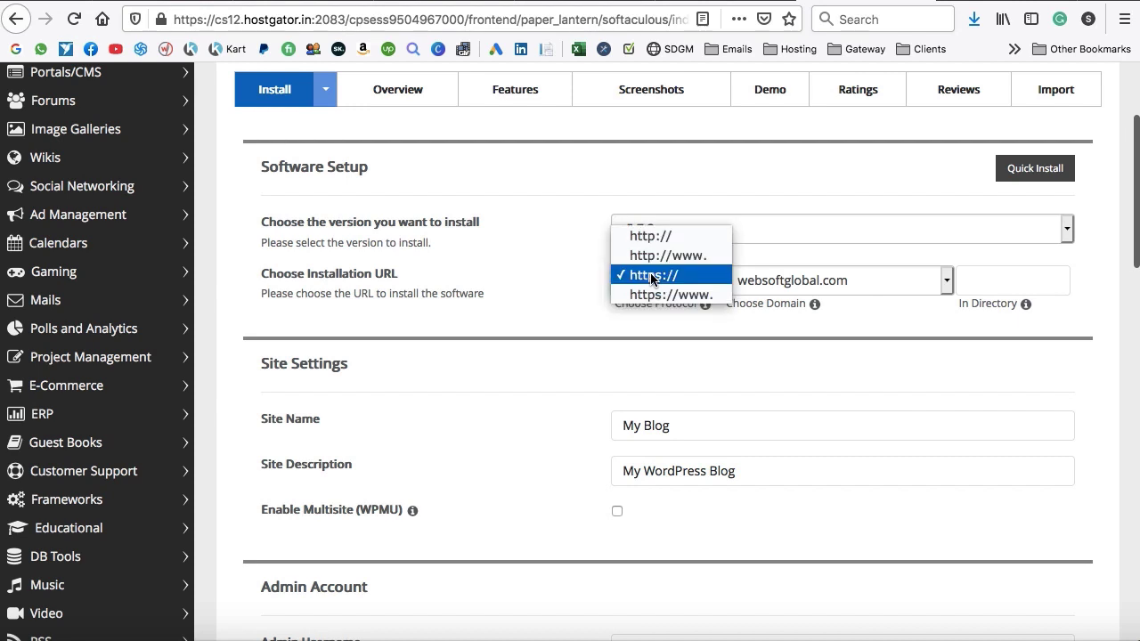
left_click(675, 281)
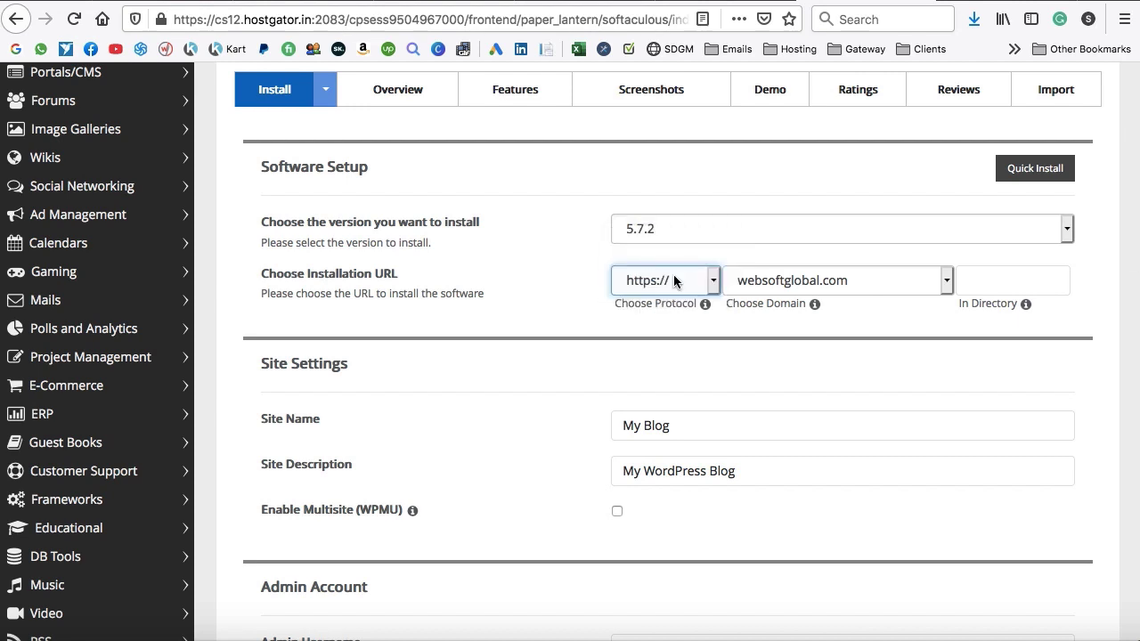
left_click(802, 282)
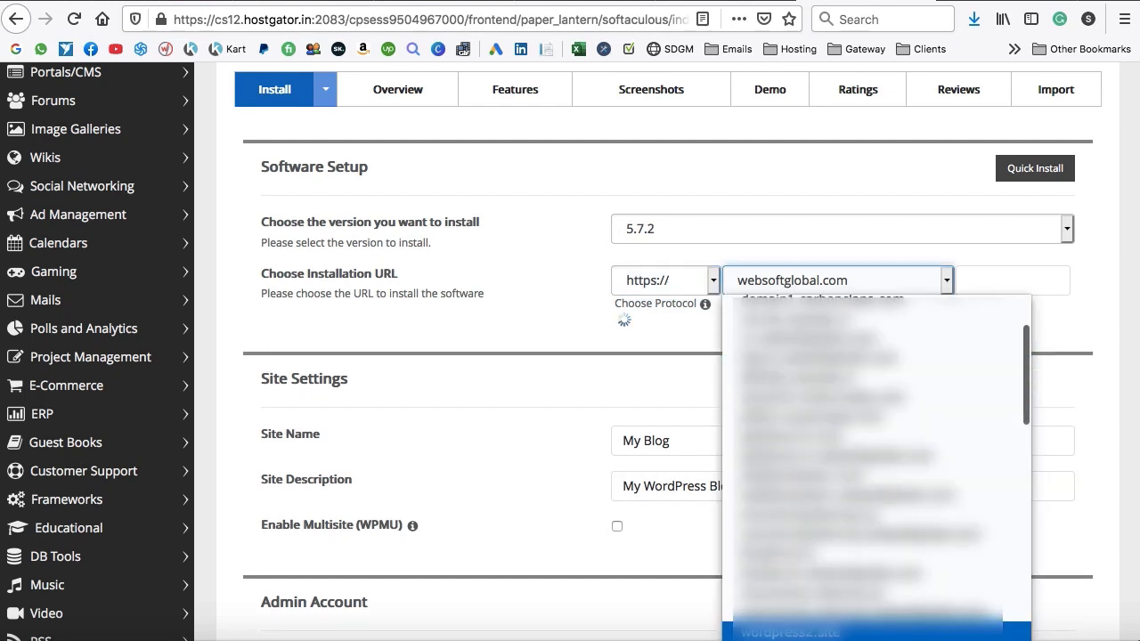
scroll(869, 374, "down", 6)
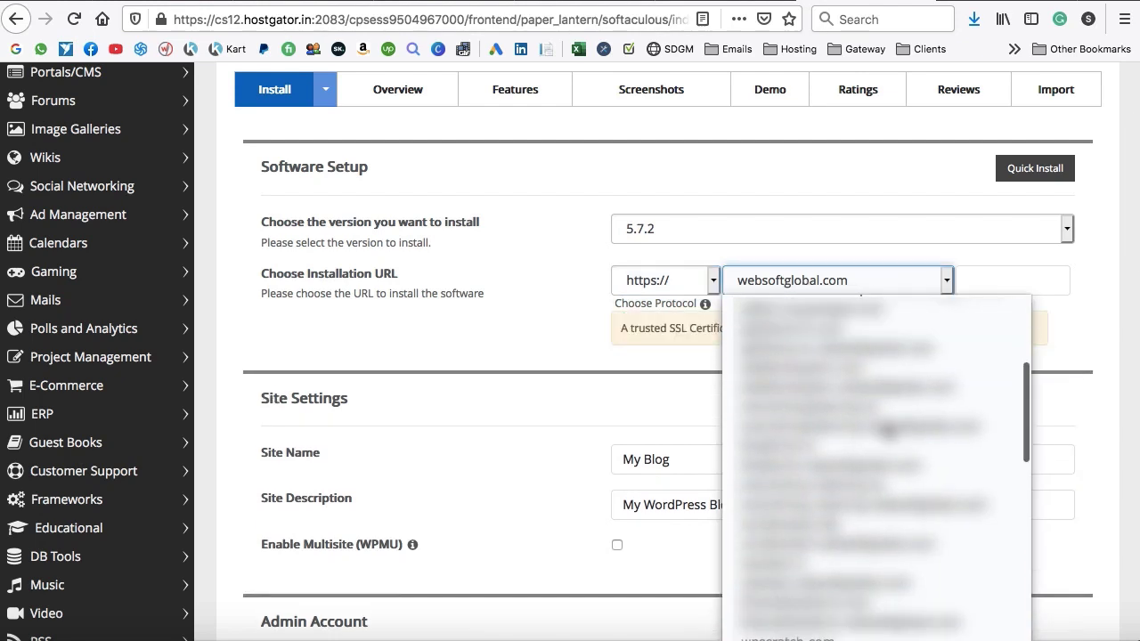
left_click(888, 434)
left_click(999, 281)
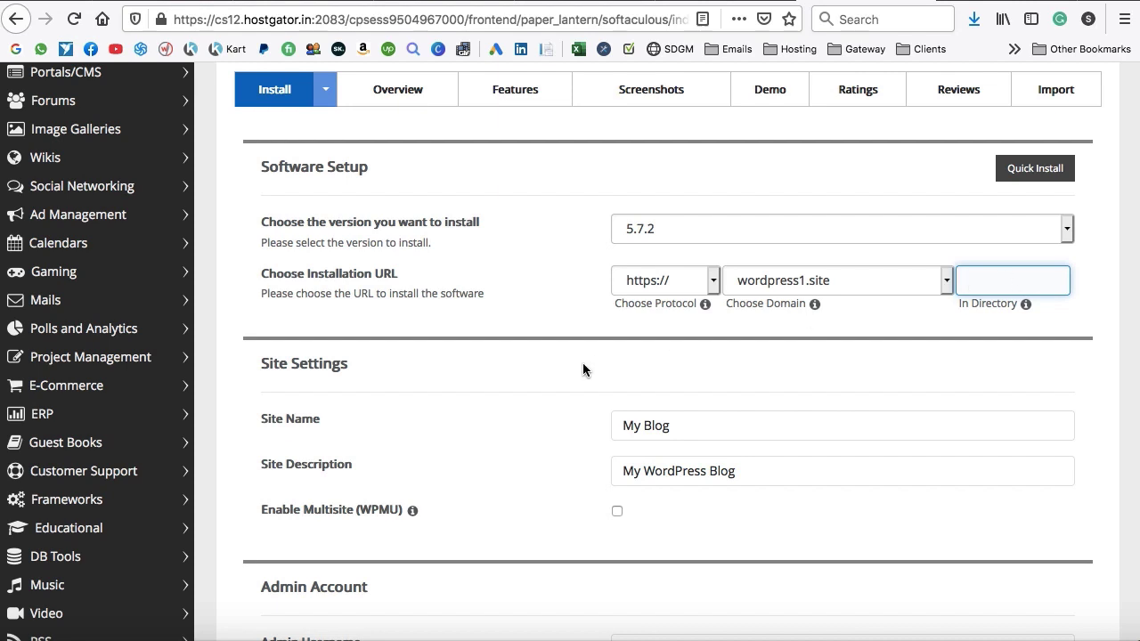
scroll(583, 362, "down", 3)
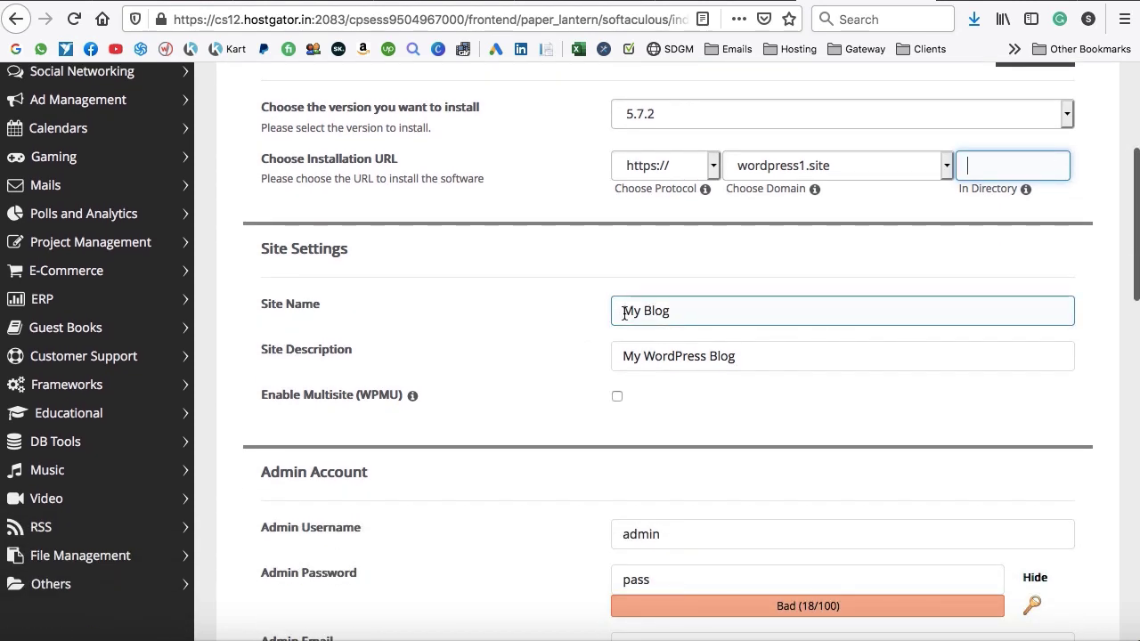
Step: Enter 'WordPress Development Course' as Site Name and 'Career Opportunity' as Site Description
left_click_drag(678, 310, 603, 310)
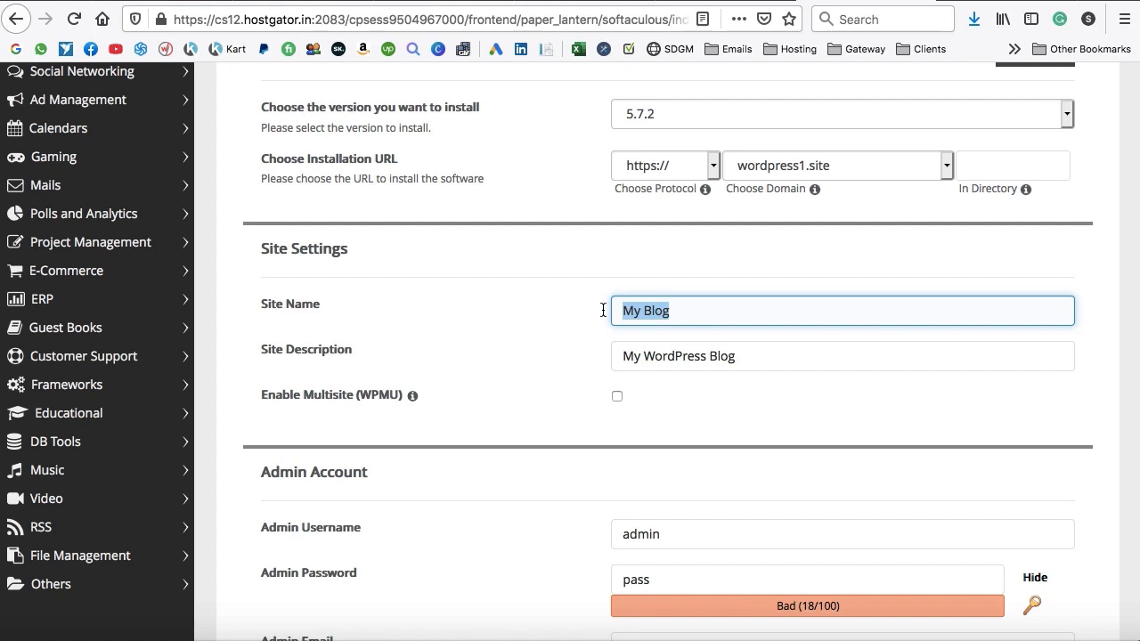
type("W")
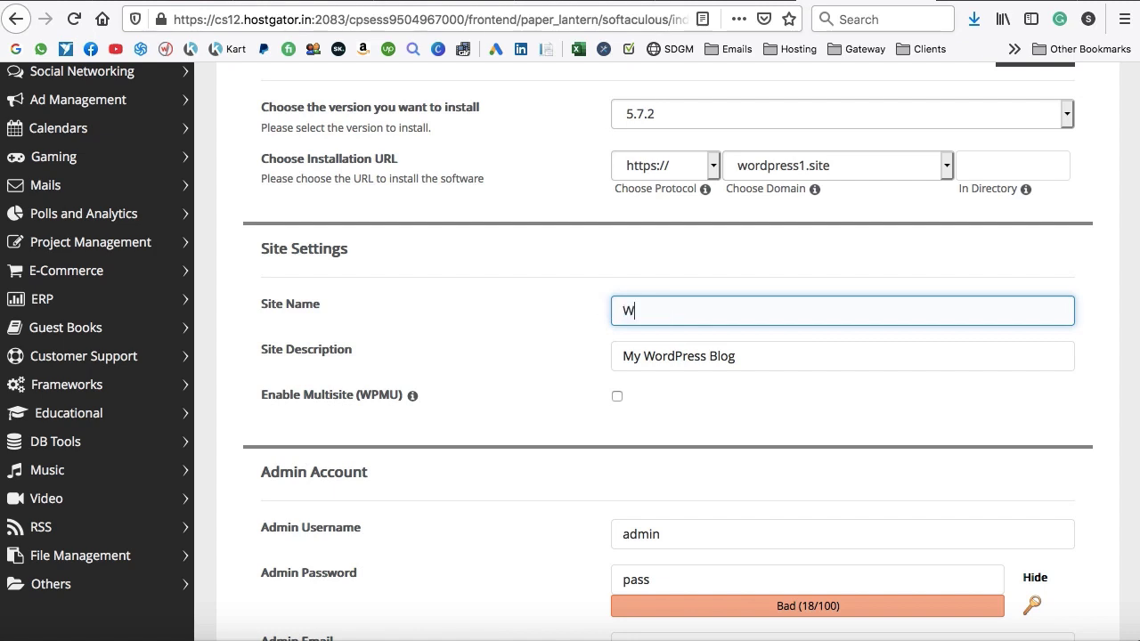
type("ordPress Developem")
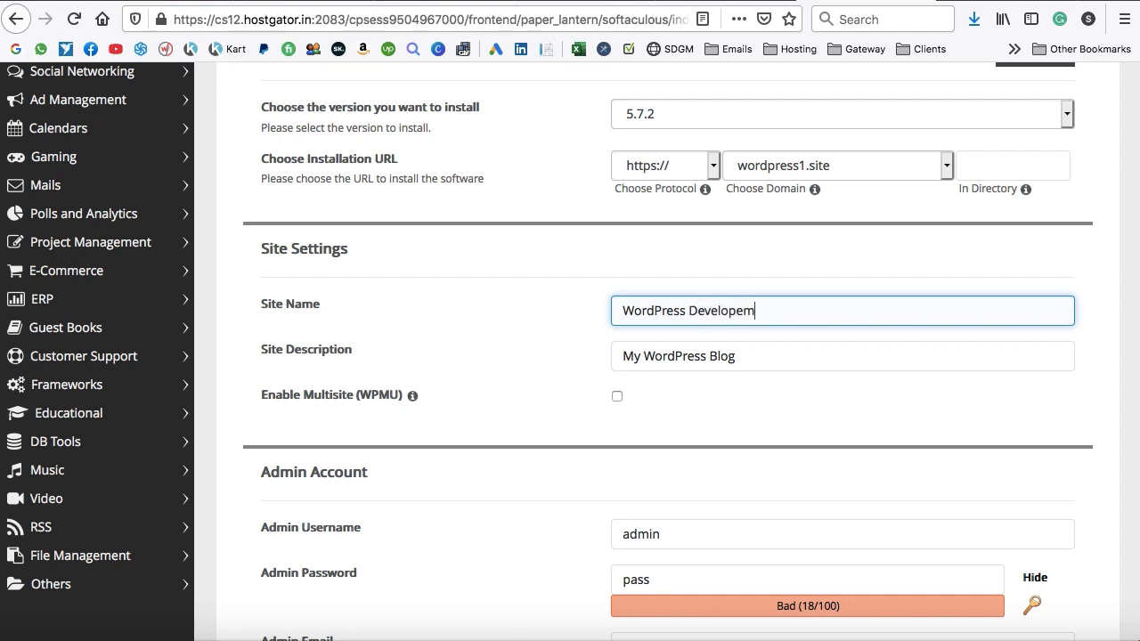
key("BackSpace")
key("BackSpace")
type("ment Course")
key("Tab")
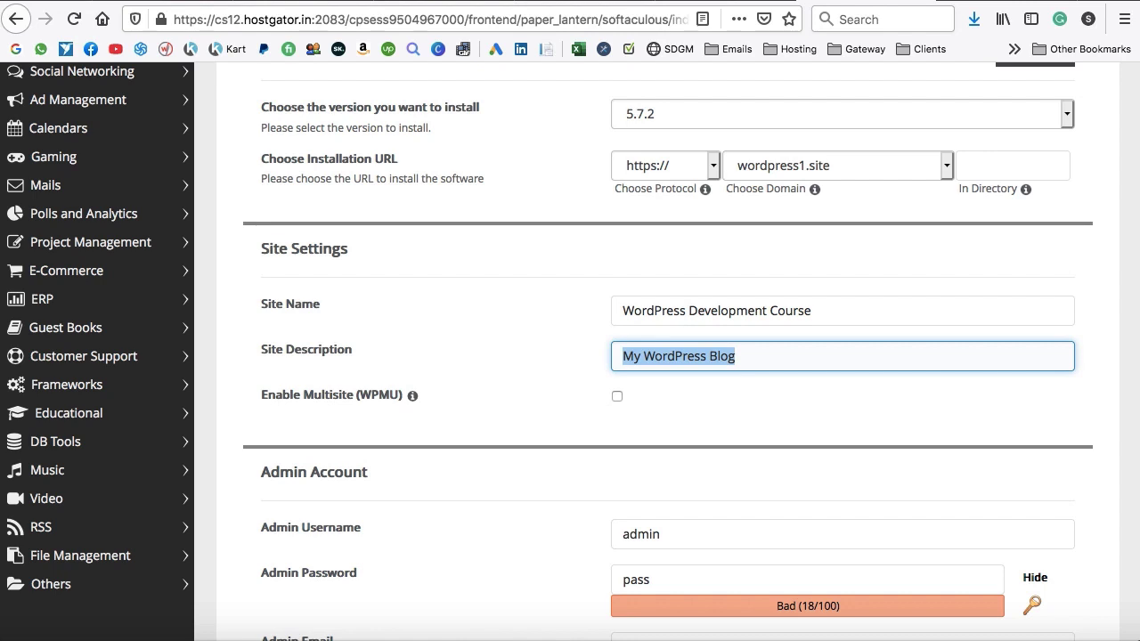
type("Ca")
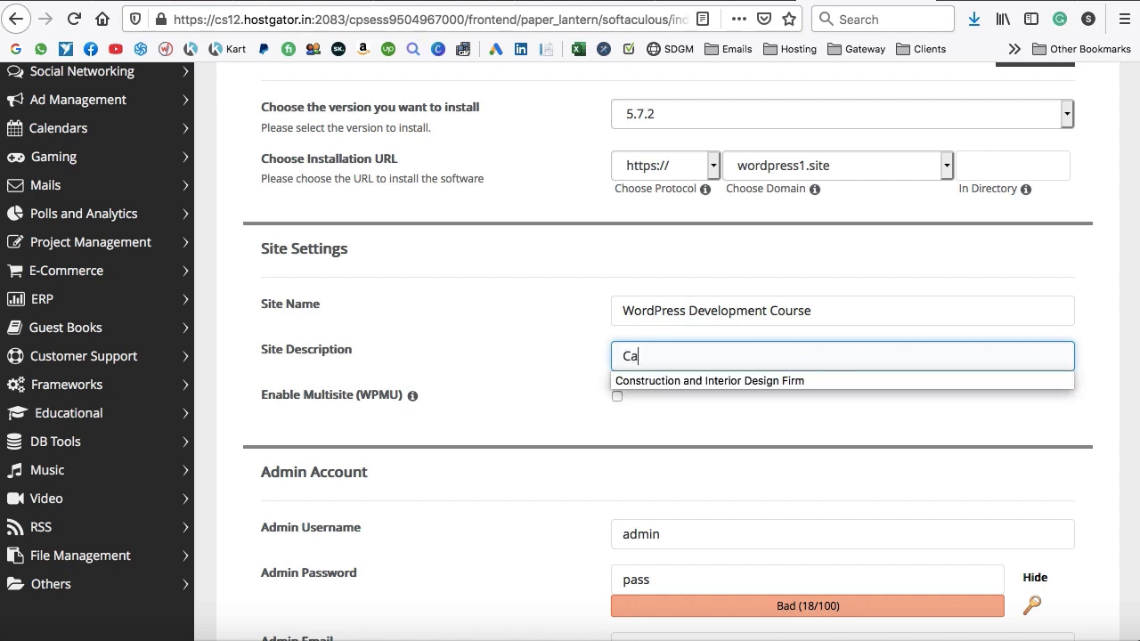
type("reer Opportunity")
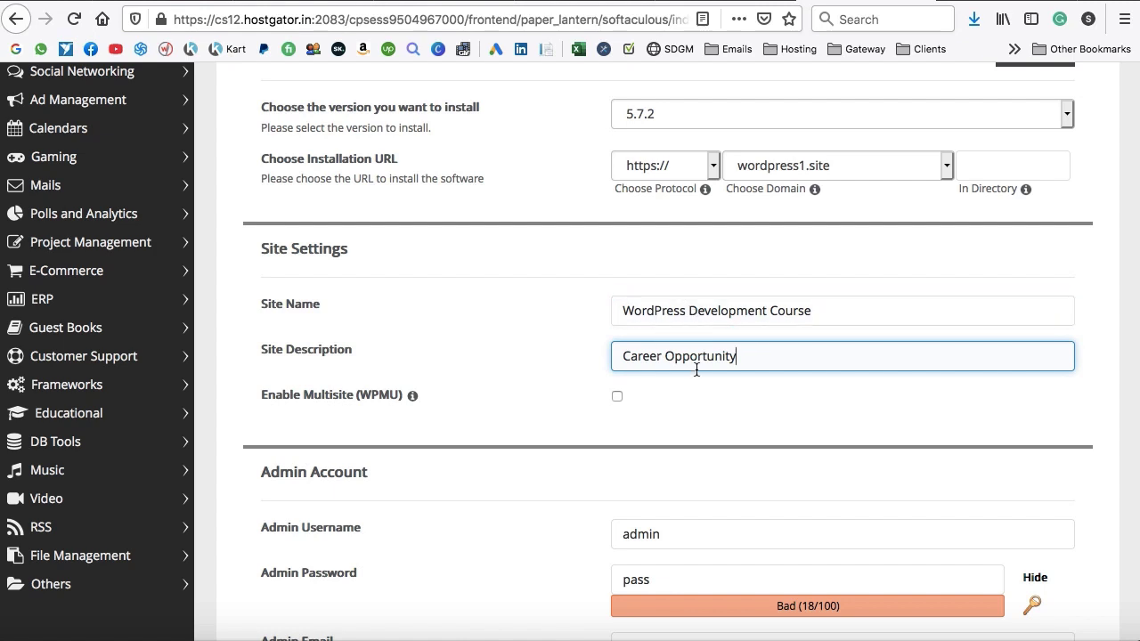
scroll(517, 356, "down", 1)
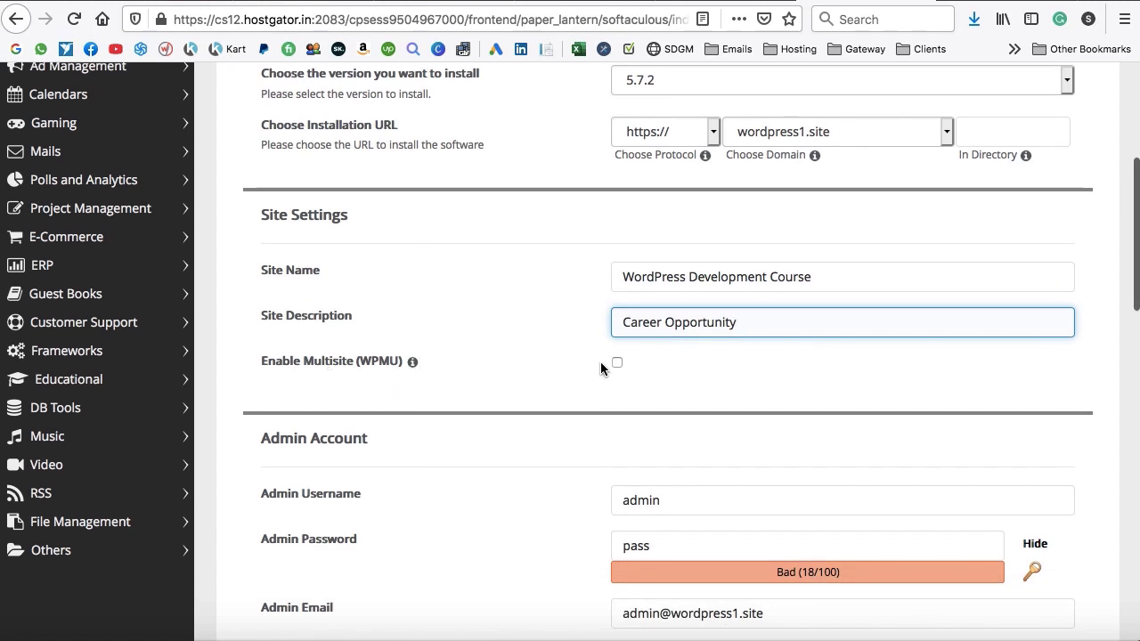
Step: Replace the default admin username with the owner's and set a strong admin password
scroll(588, 392, "down", 5)
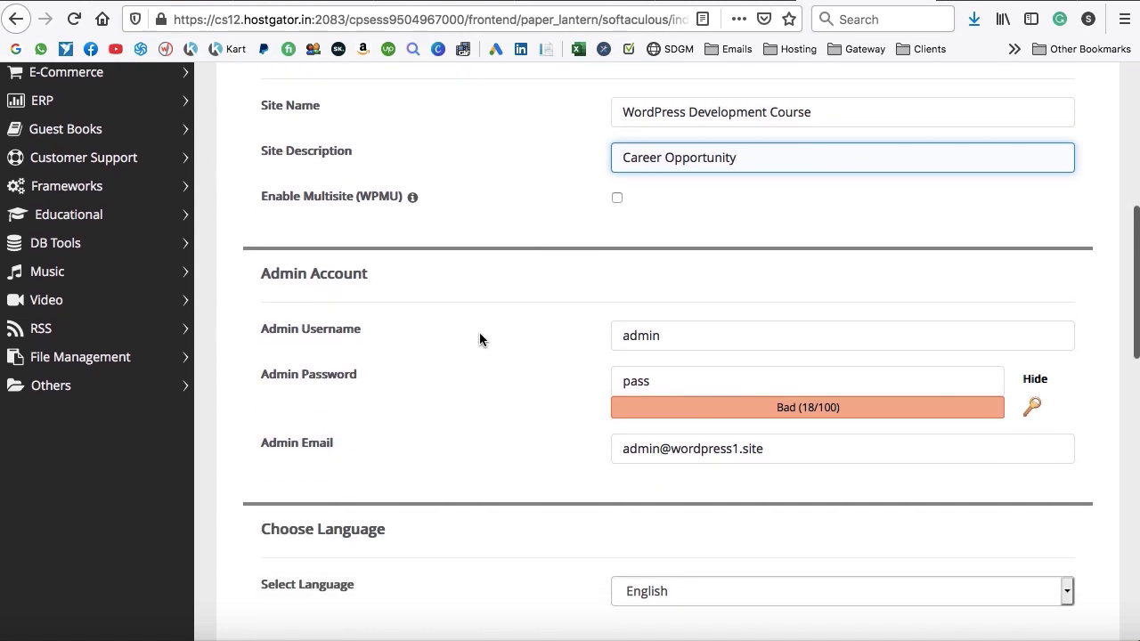
scroll(570, 354, "down", 2)
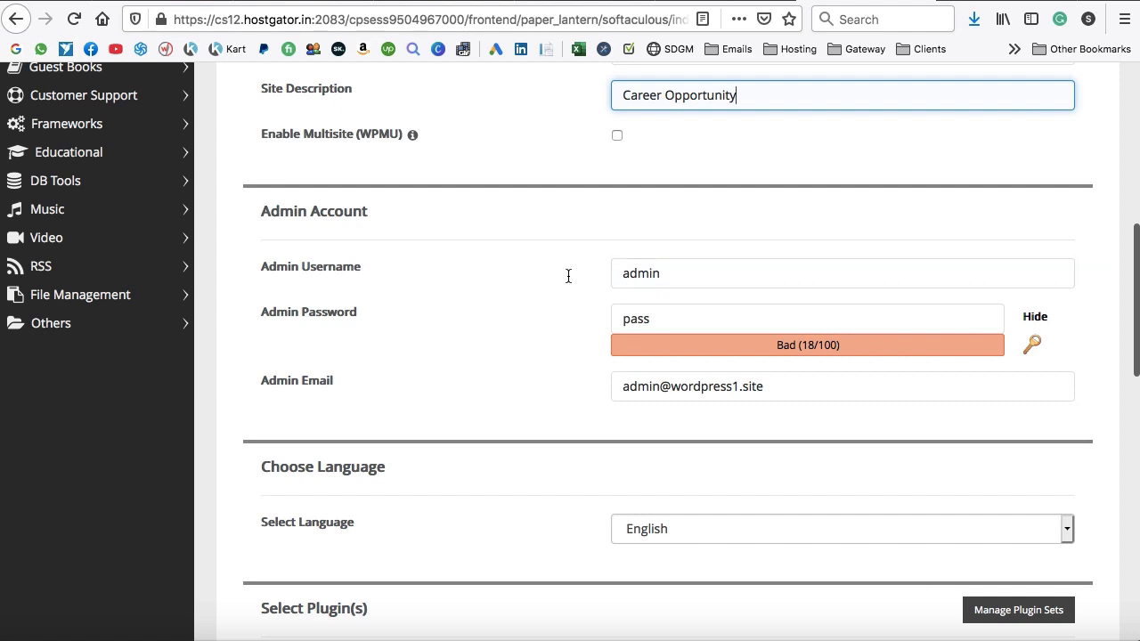
left_click_drag(667, 271, 618, 270)
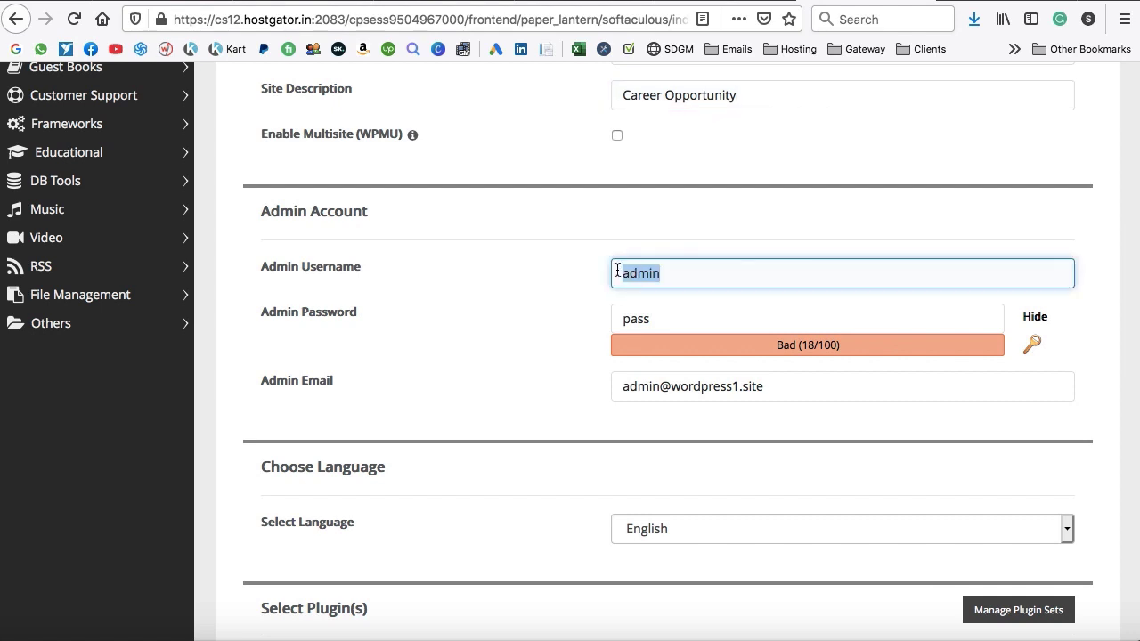
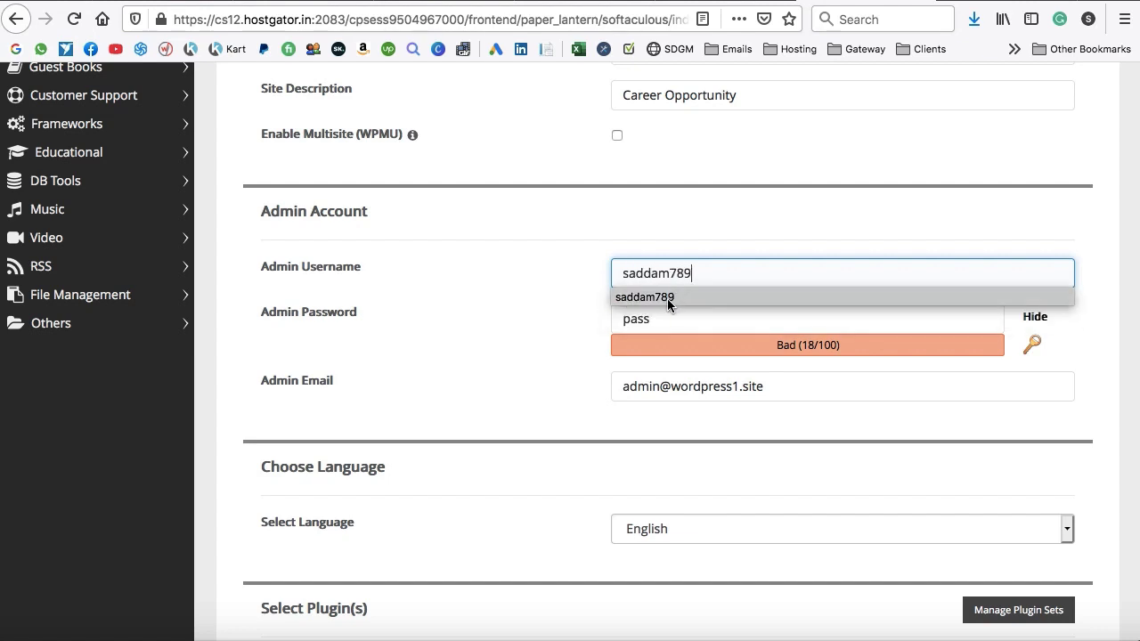
left_click(666, 297)
left_click_drag(666, 320, 612, 313)
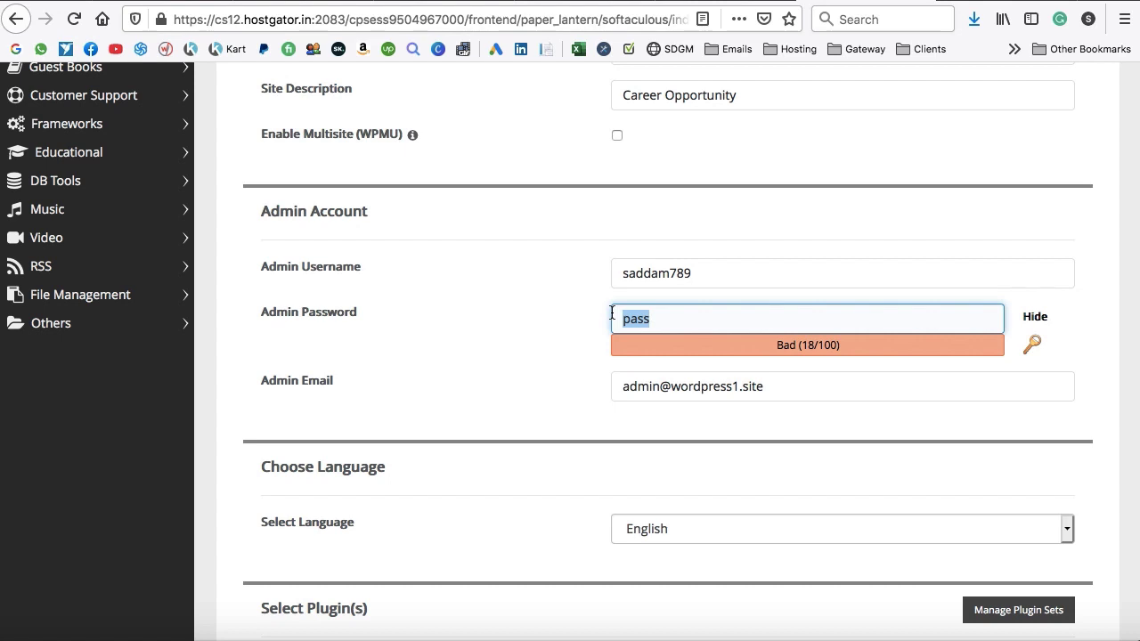
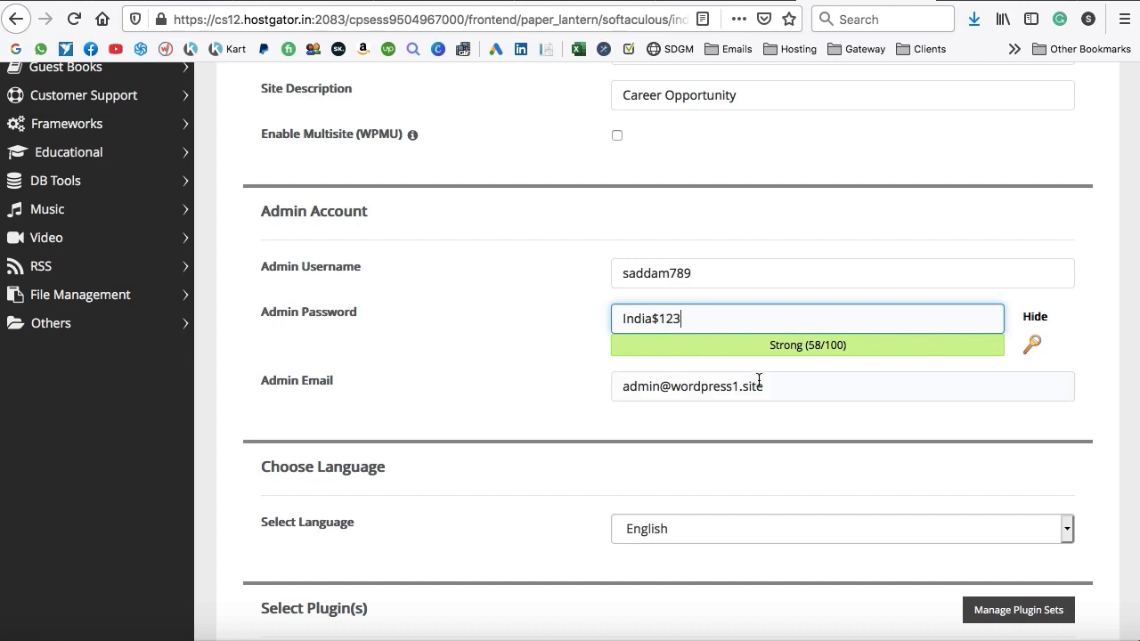
Step: Fill in the owner's admin e-mail from the saved suggestion
left_click_drag(774, 386, 617, 389)
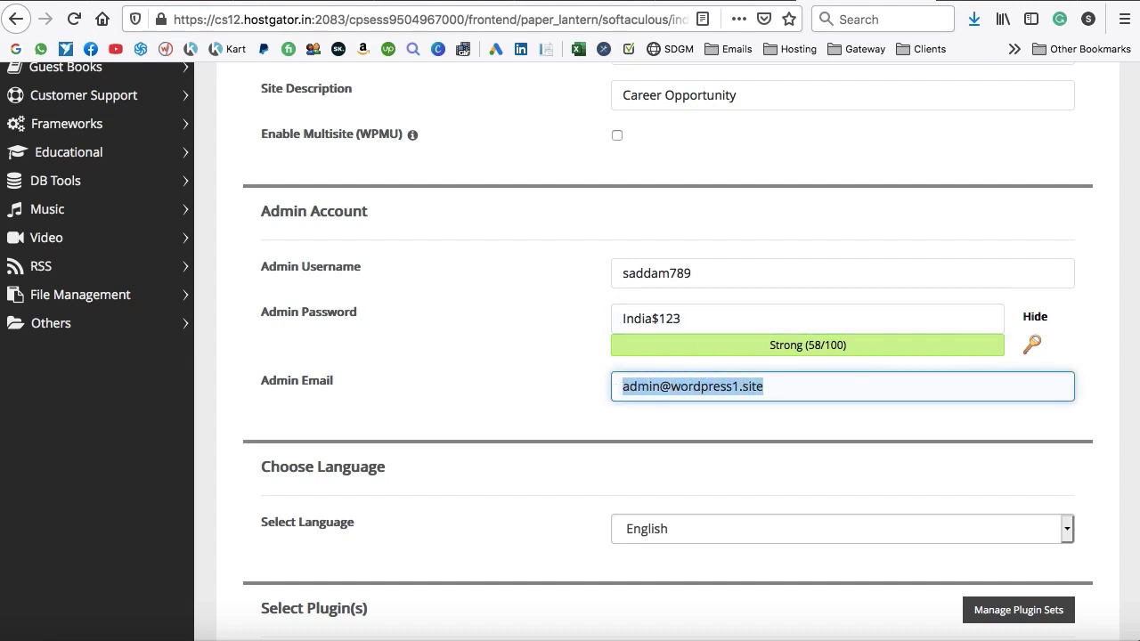
type("saddam")
left_click(634, 410)
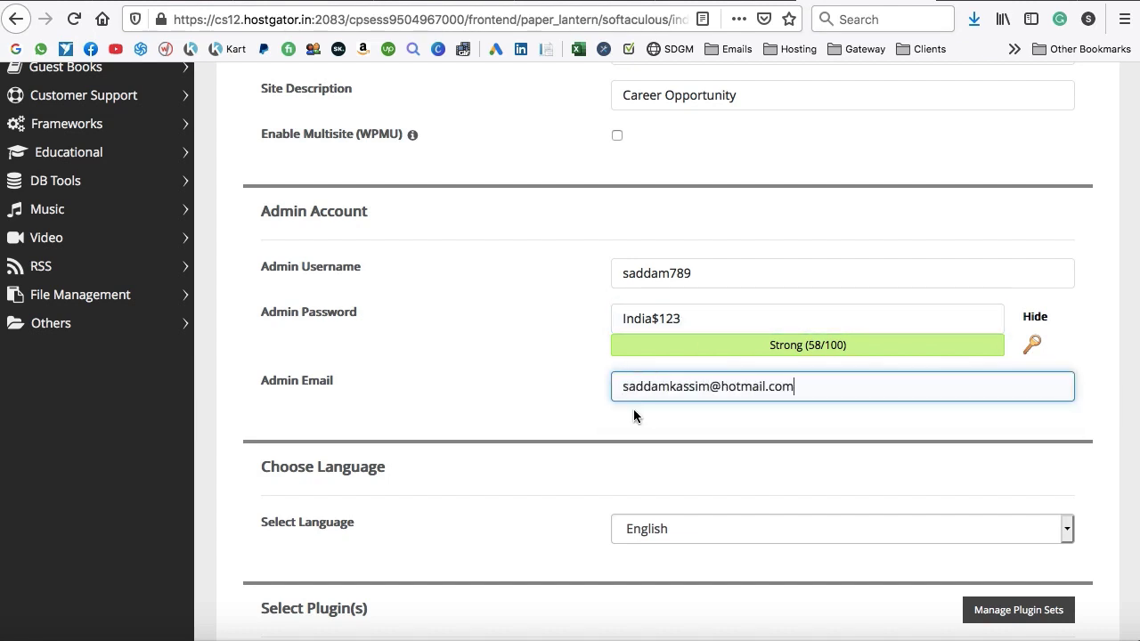
left_click(578, 406)
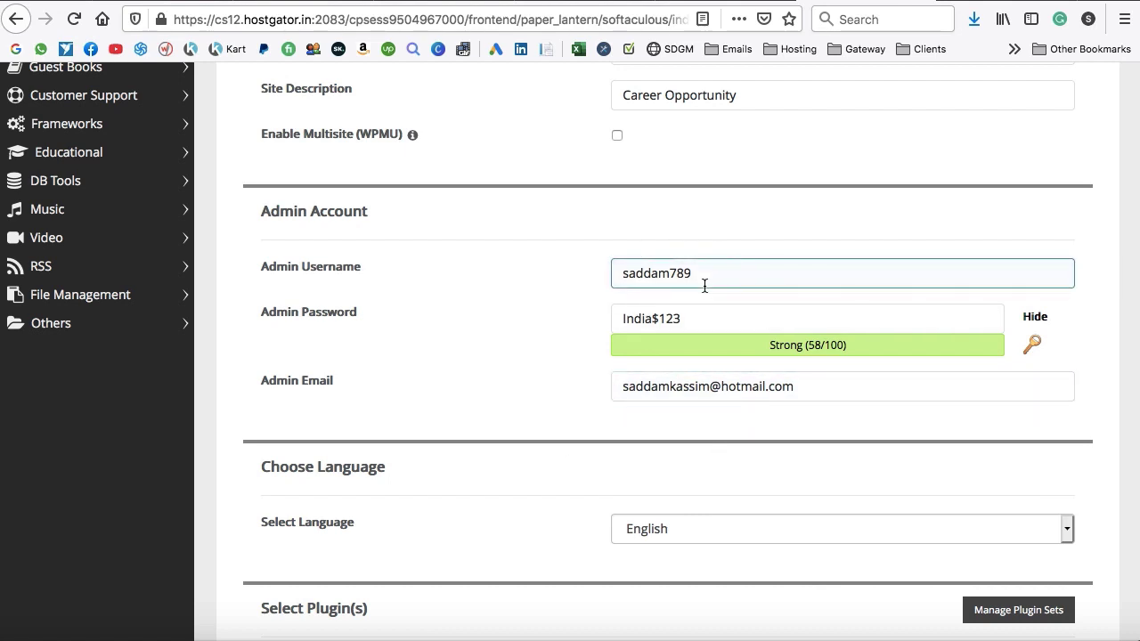
Step: Paste a copy of the admin password into Firefox's search box and check the language
left_click_drag(695, 318, 607, 321)
key("ctrl+c")
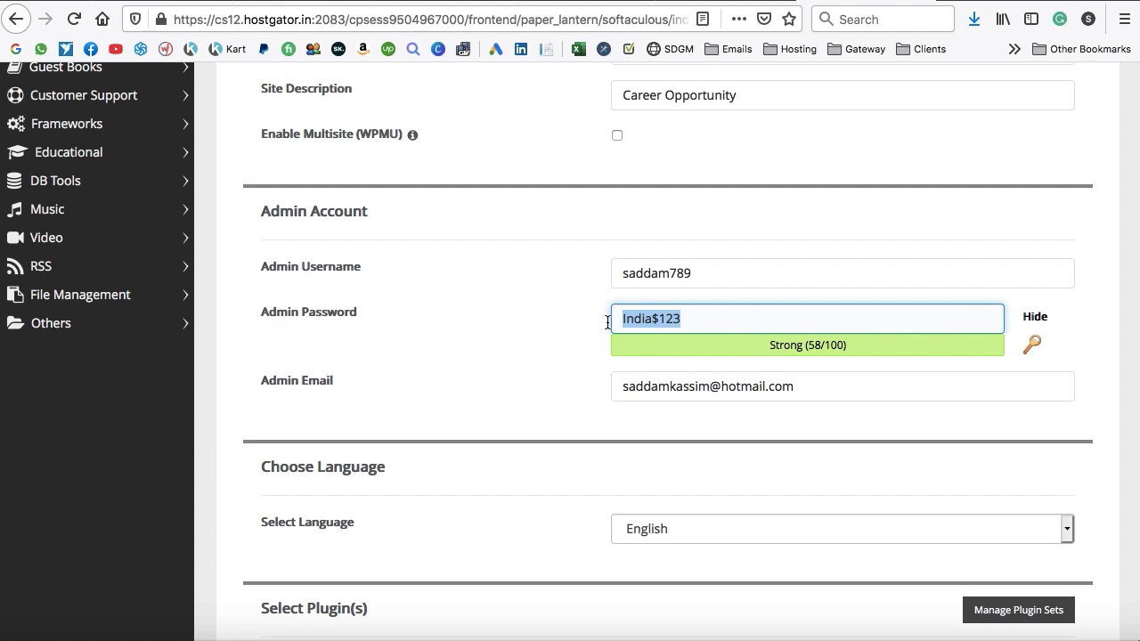
left_click(918, 18)
key("ctrl+v")
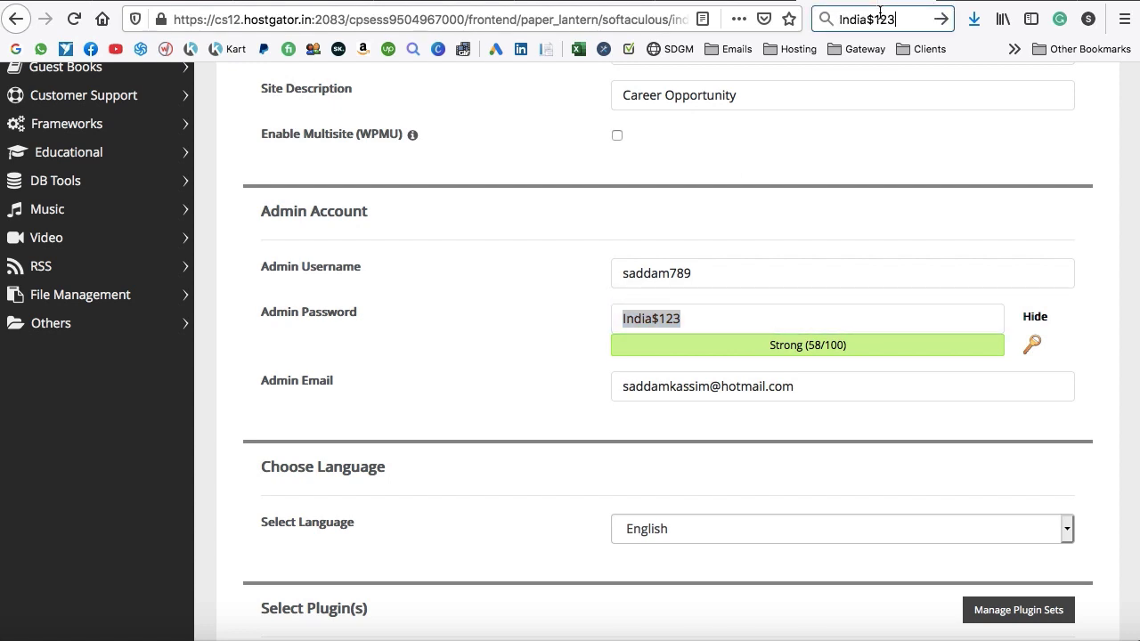
scroll(565, 336, "down", 5)
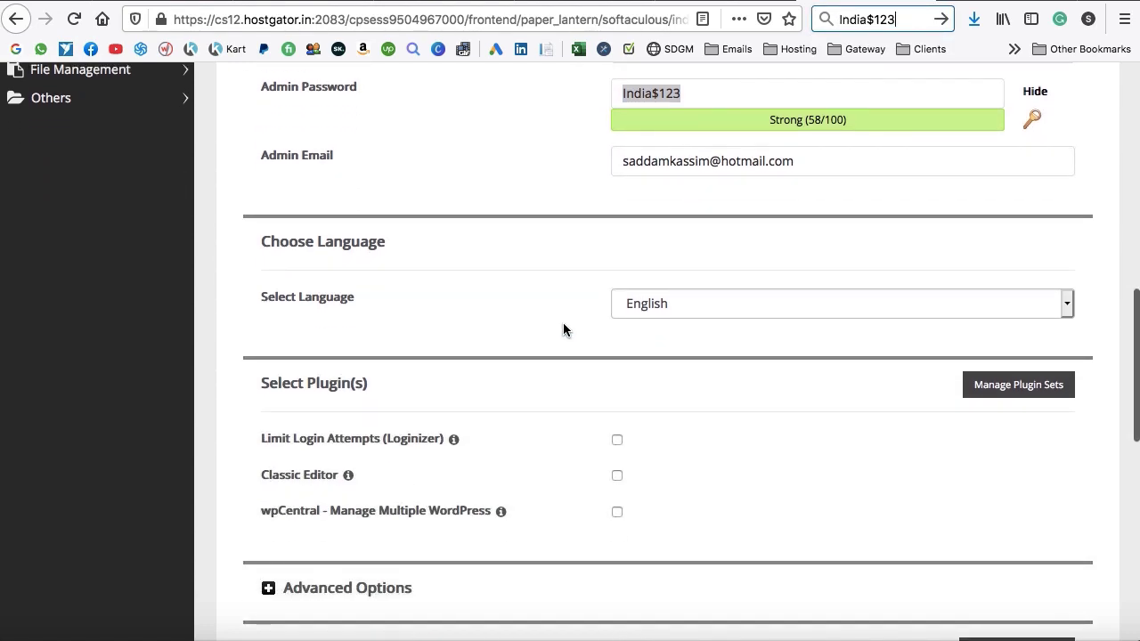
left_click(270, 309)
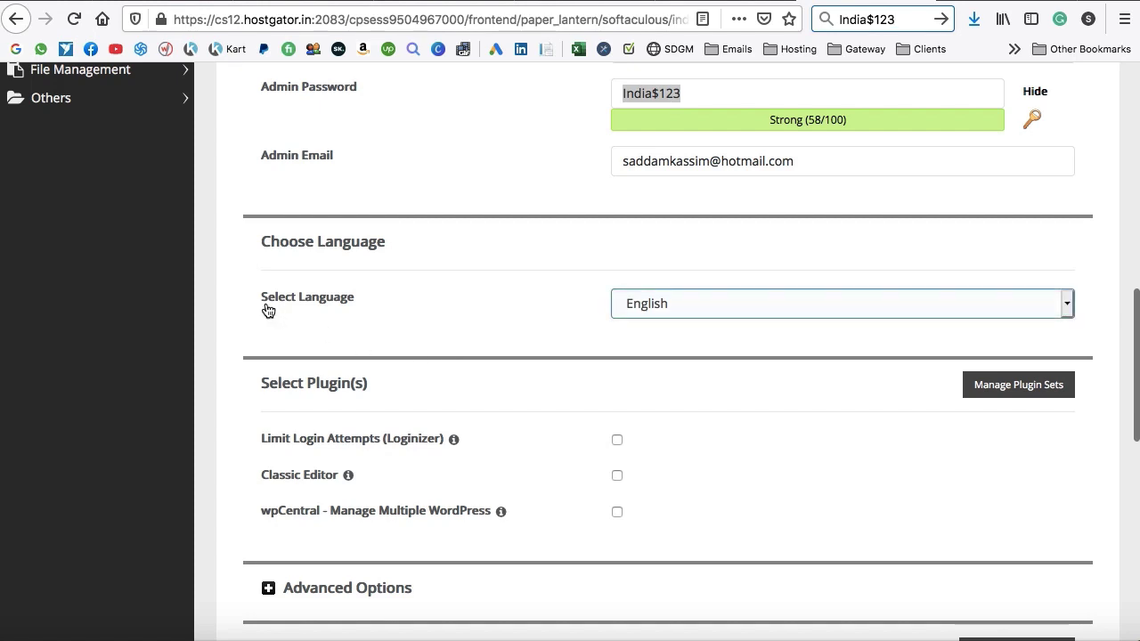
scroll(524, 364, "down", 3)
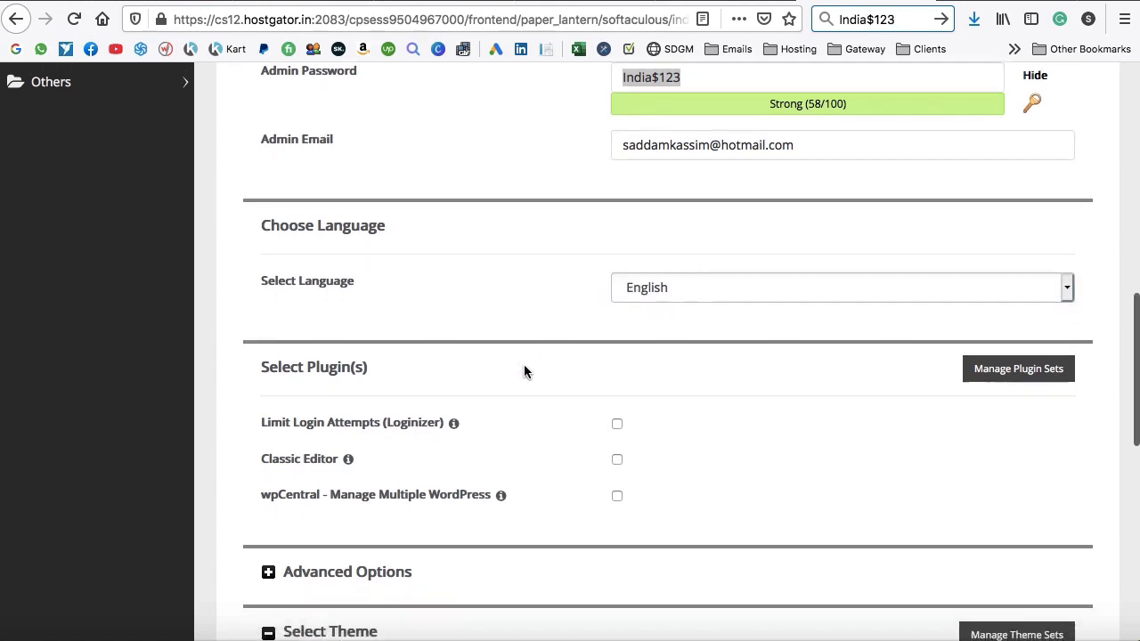
Step: Fill the installation-details e-mail field with the saved e-mail address
scroll(565, 369, "down", 5)
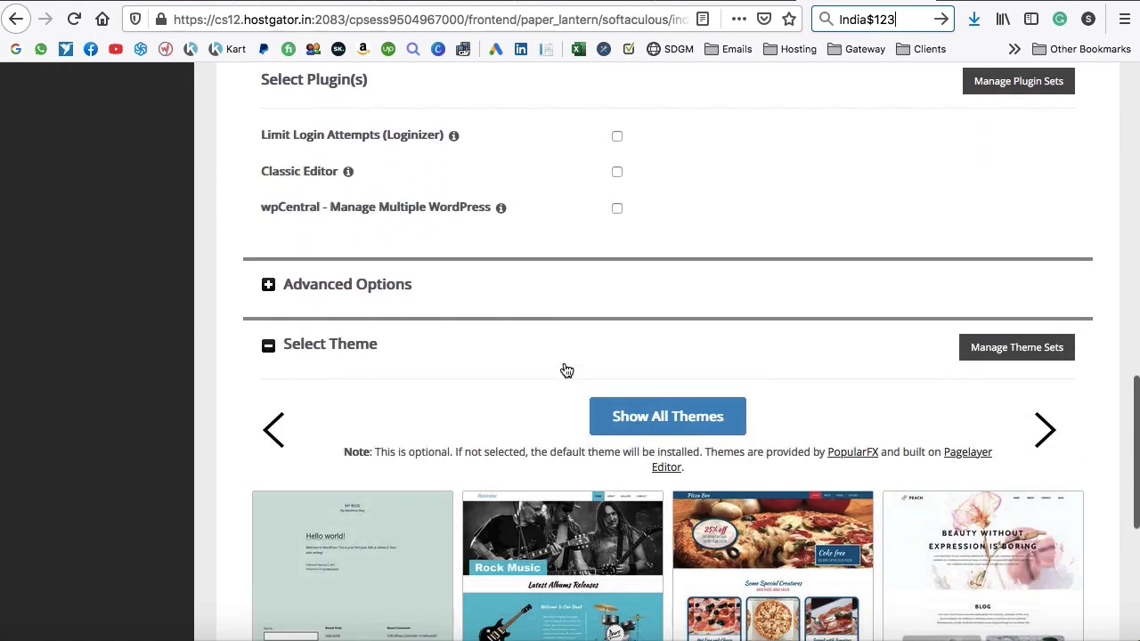
scroll(594, 513, "down", 5)
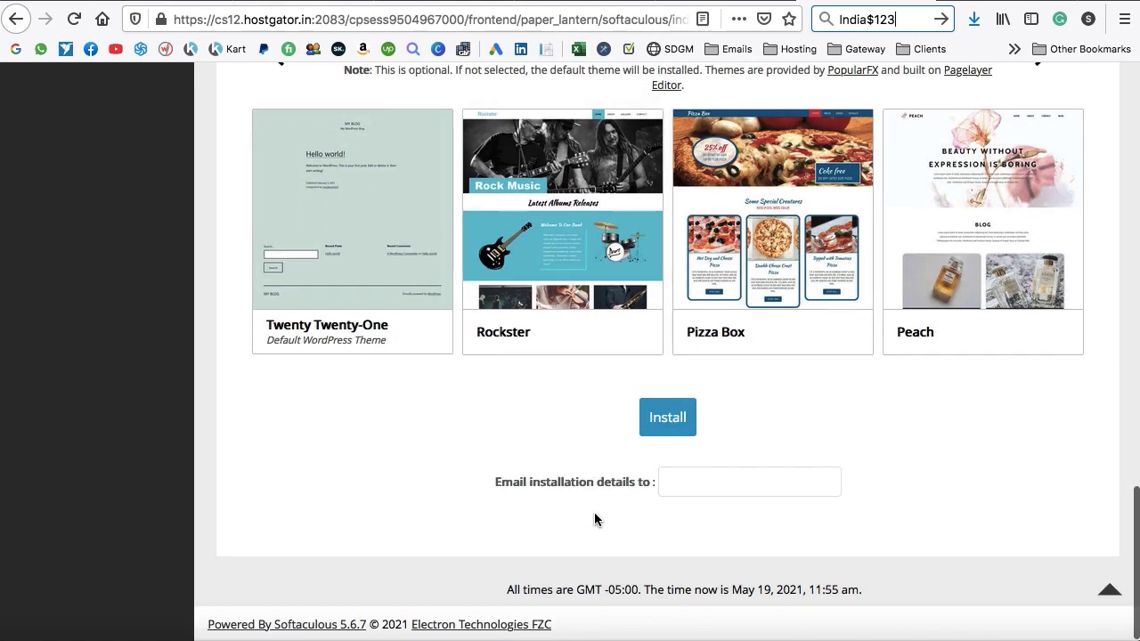
left_click(698, 490)
left_click(697, 490)
left_click(698, 504)
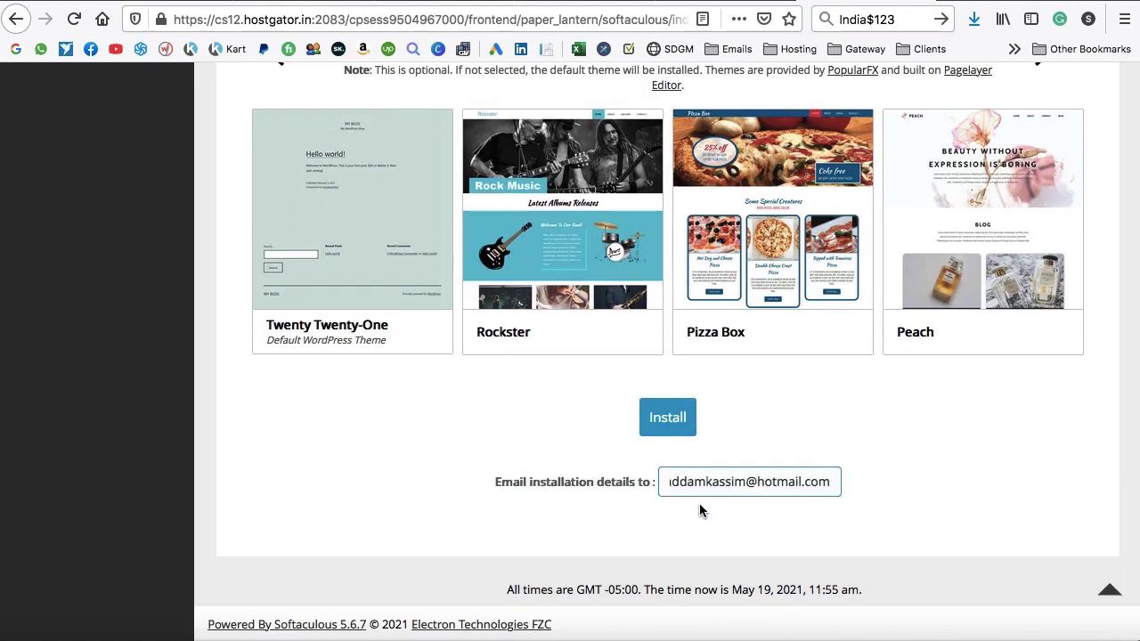
scroll(751, 425, "up", 15)
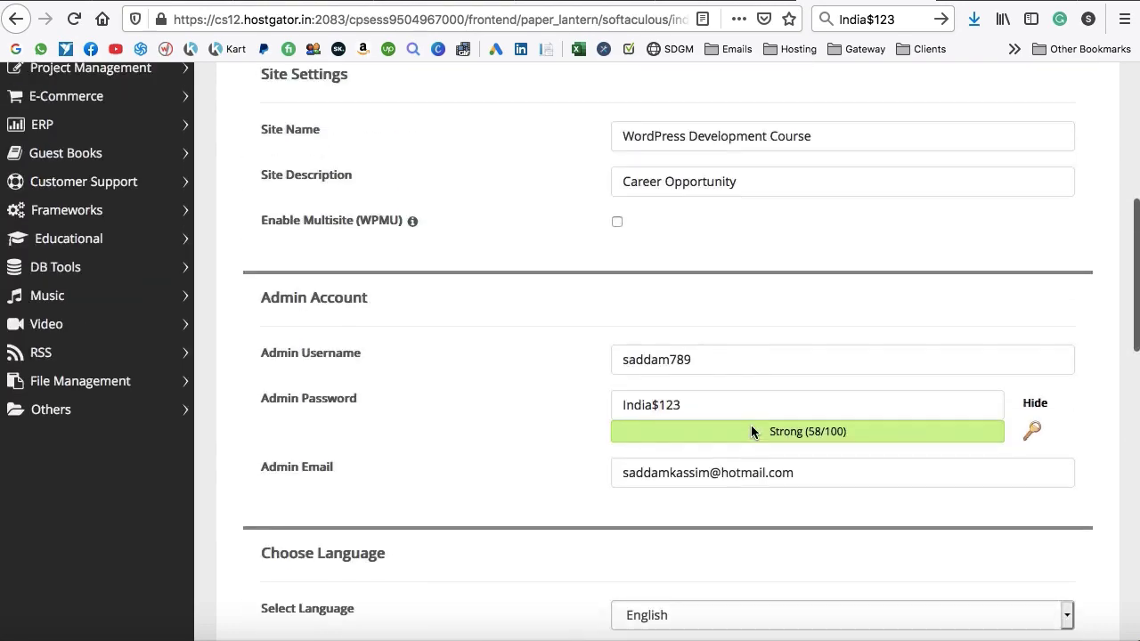
scroll(659, 369, "down", 15)
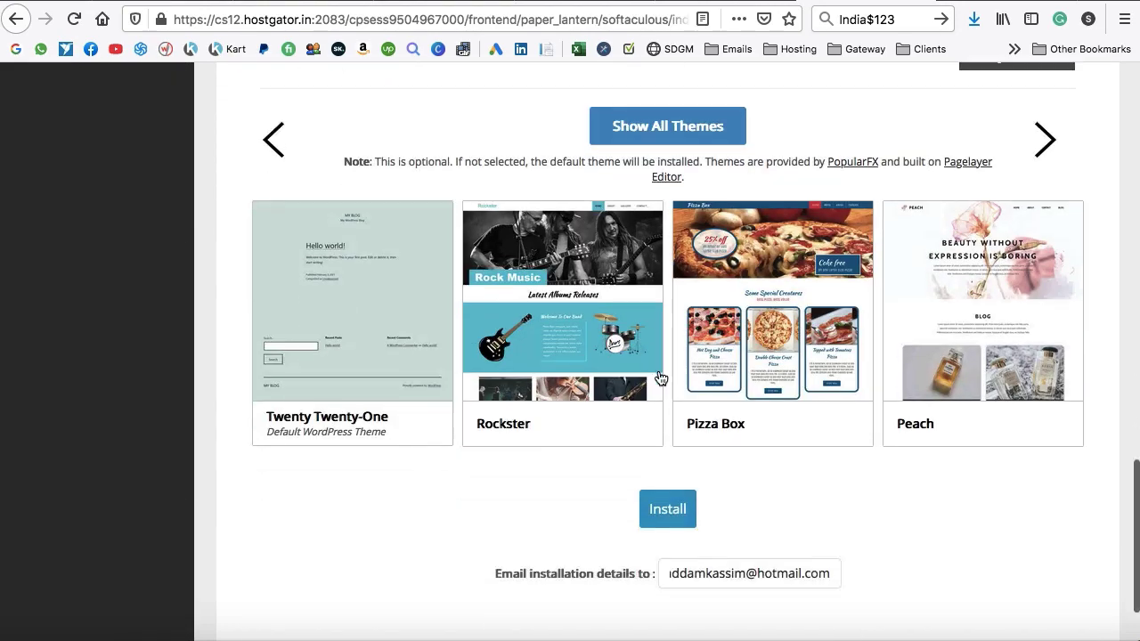
scroll(657, 377, "up", 3)
scroll(738, 431, "down", 5)
left_click(684, 481)
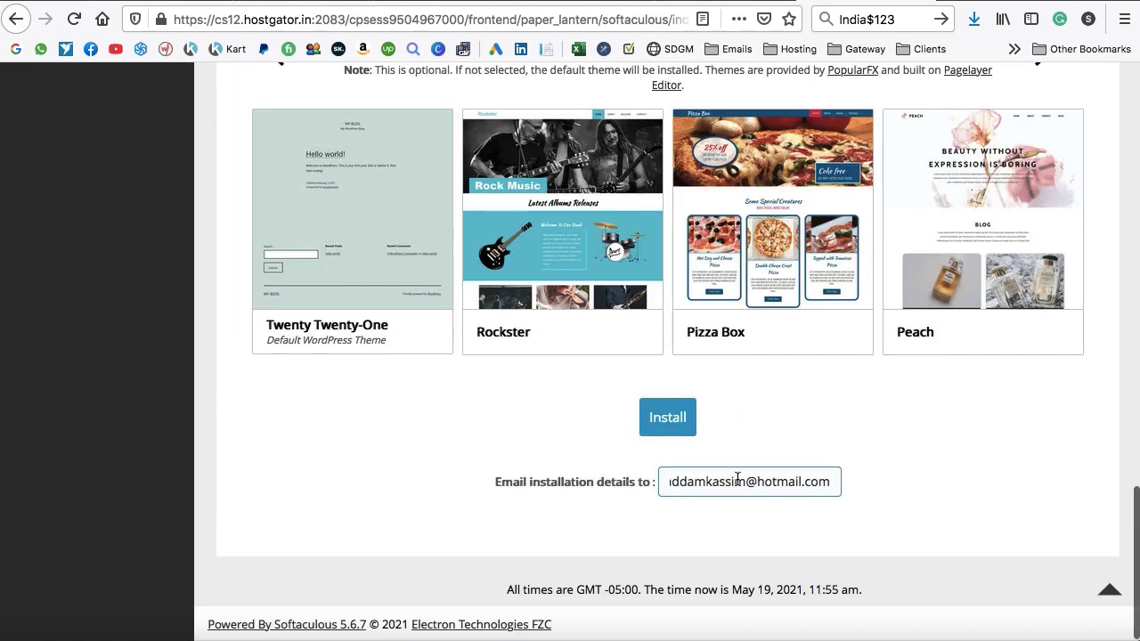
left_click(664, 417)
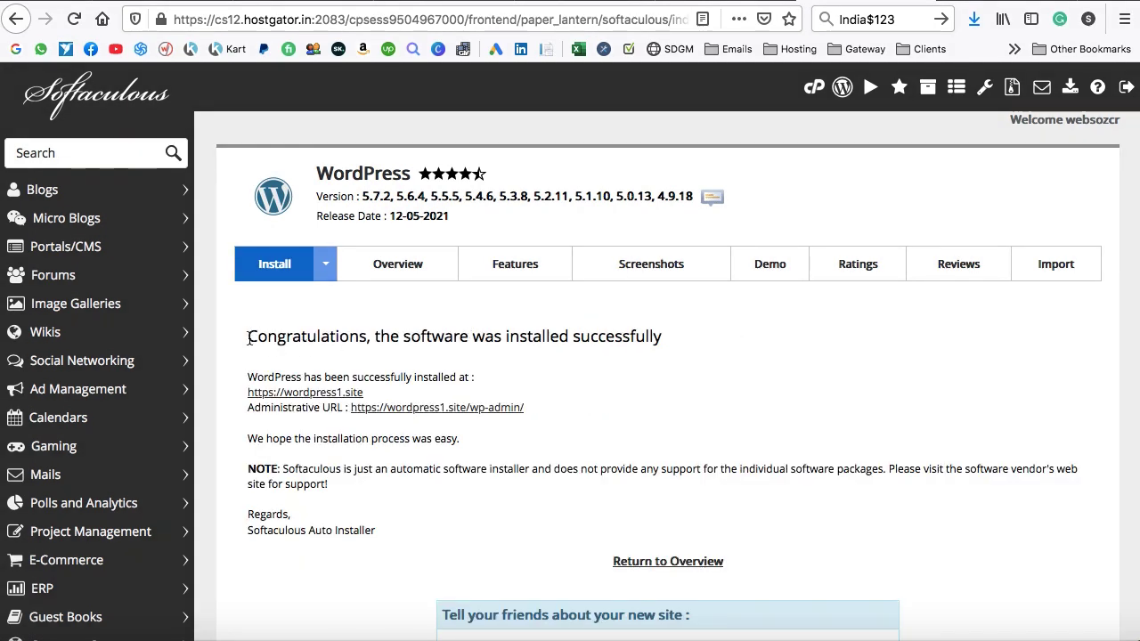
left_click_drag(599, 325, 661, 337)
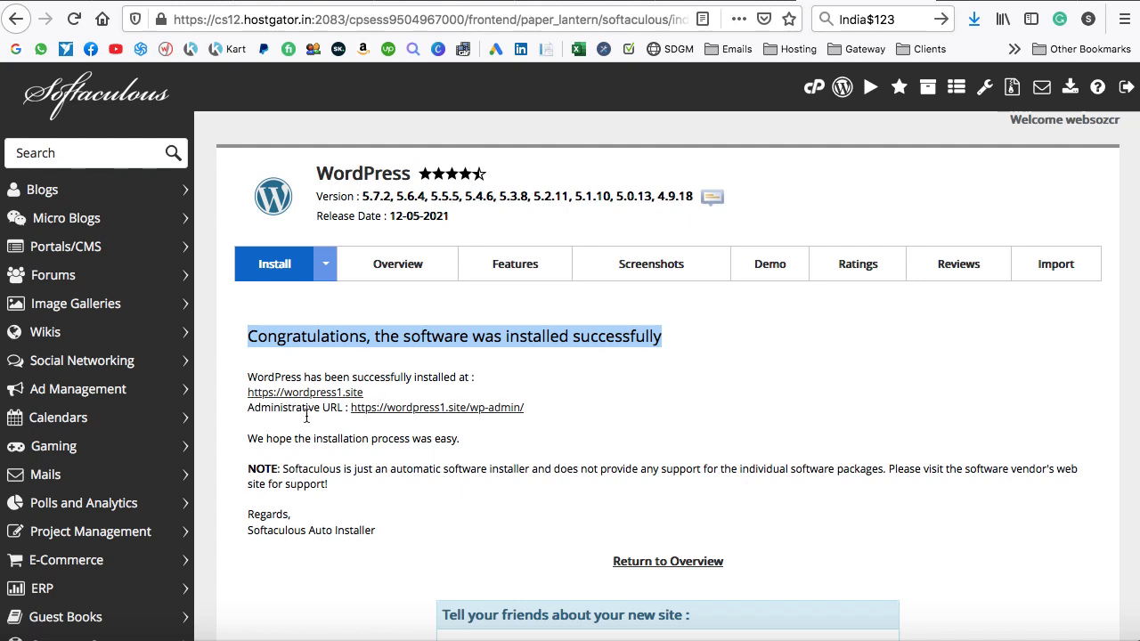
left_click_drag(373, 397, 259, 401)
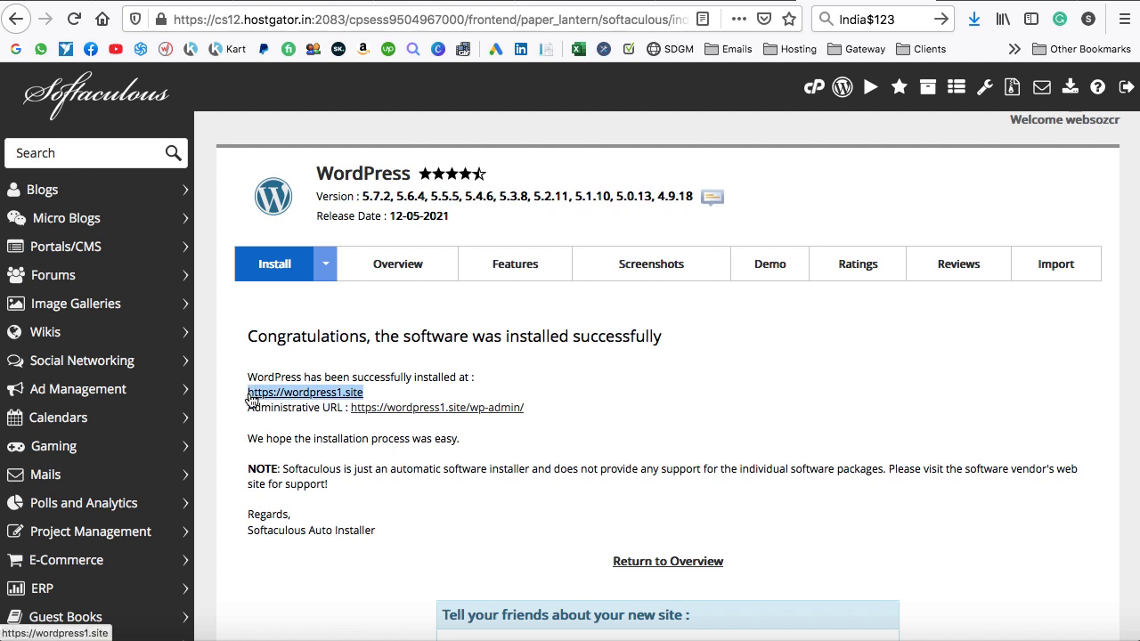
left_click(252, 397)
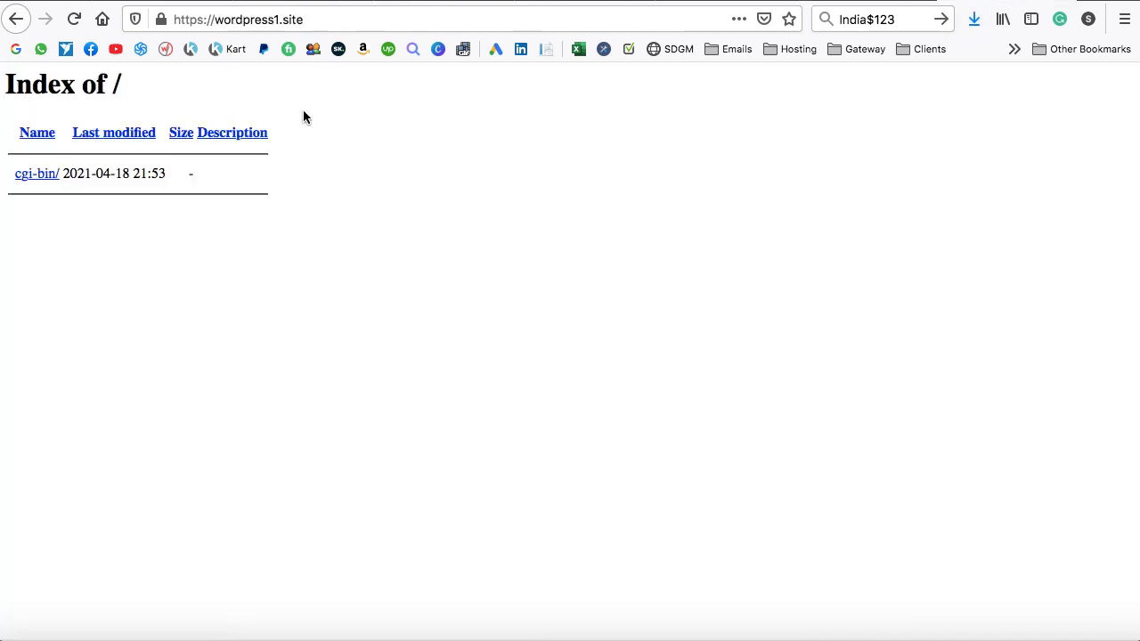
left_click(74, 18)
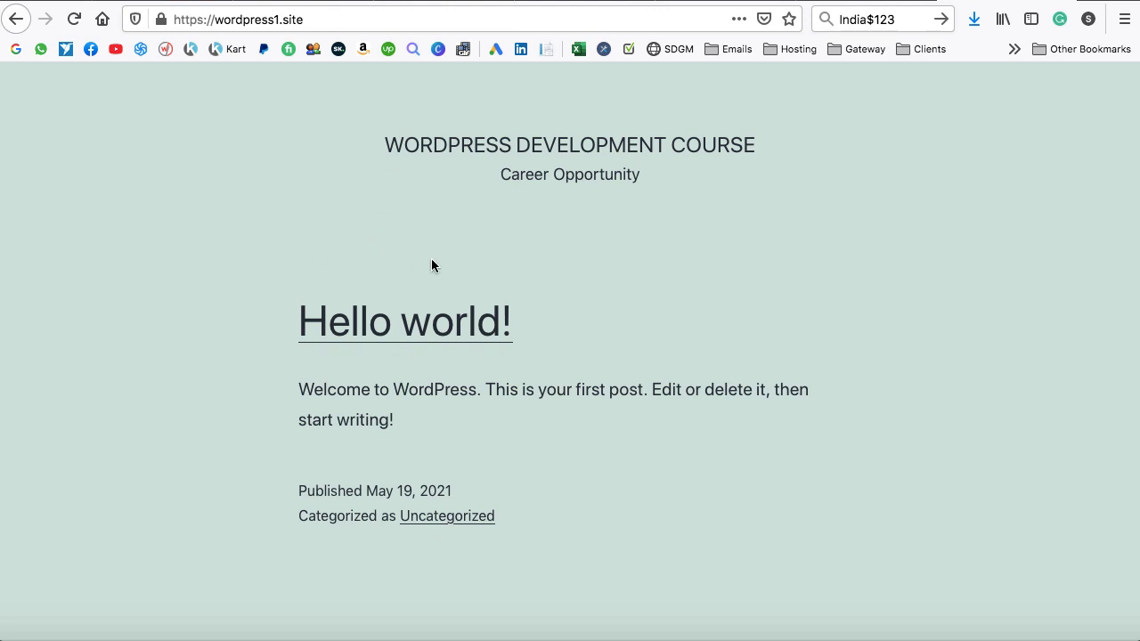
left_click(315, 19)
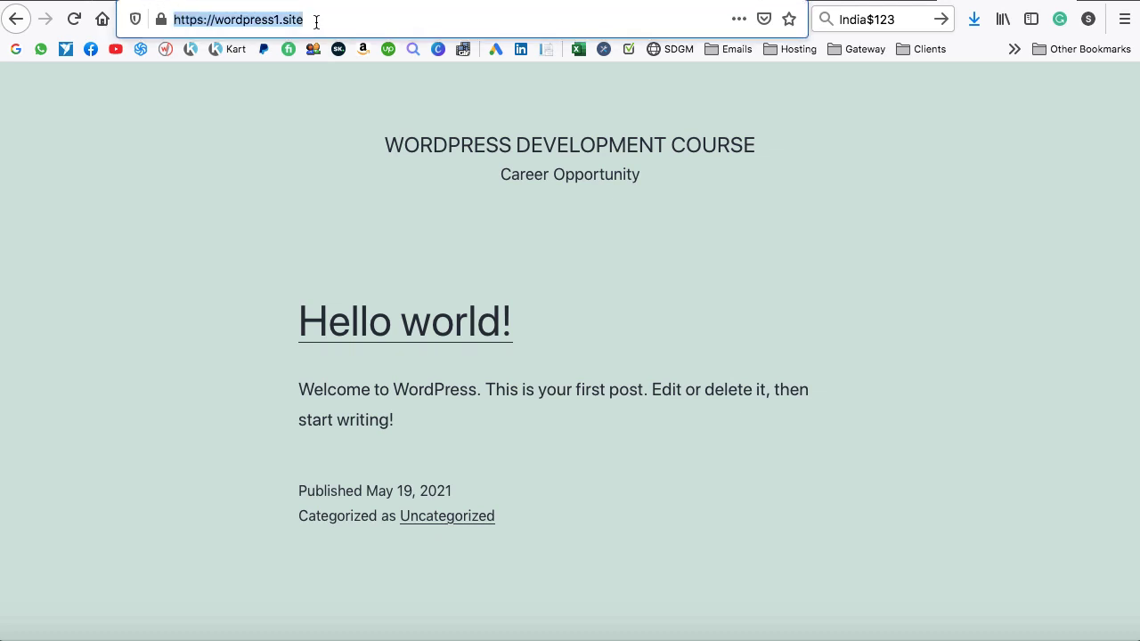
left_click(318, 20)
type("/")
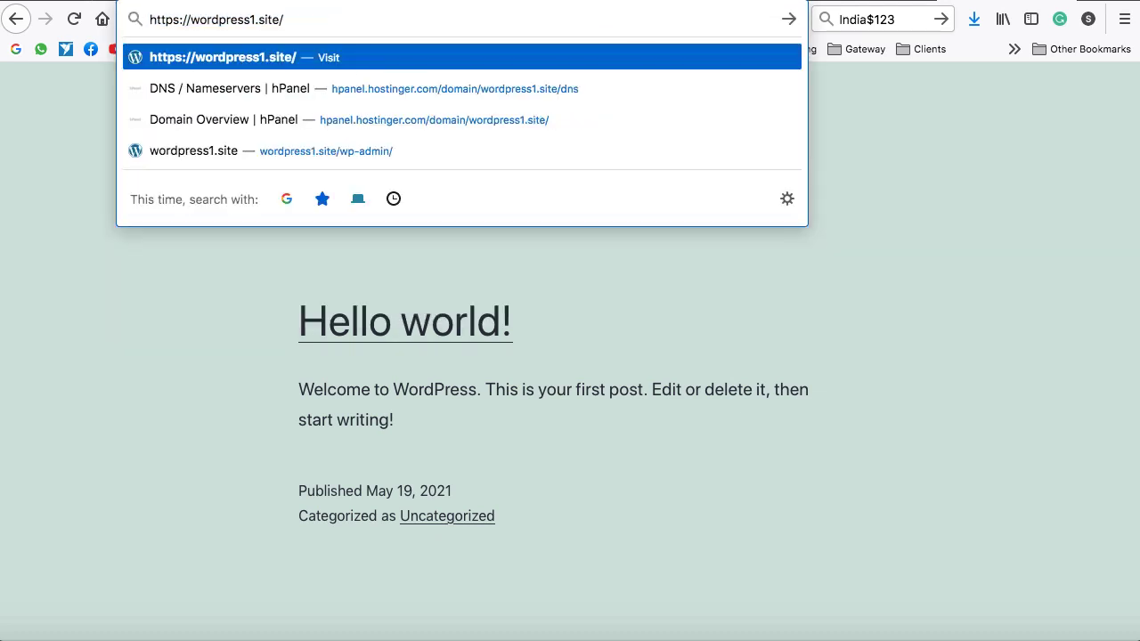
type("wp-admin")
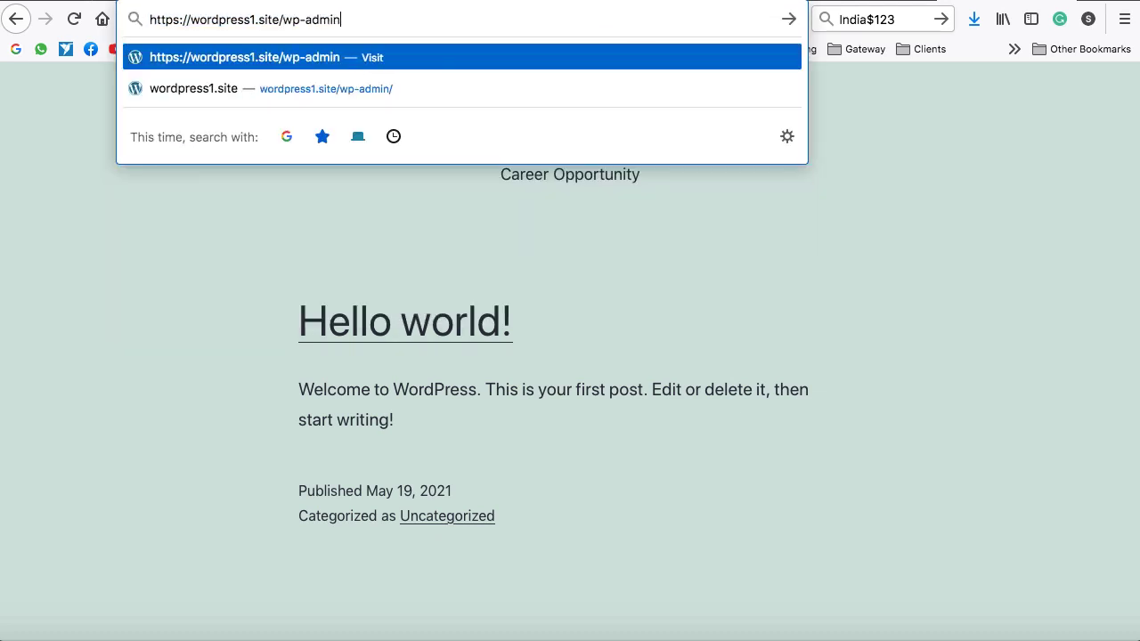
key("Return")
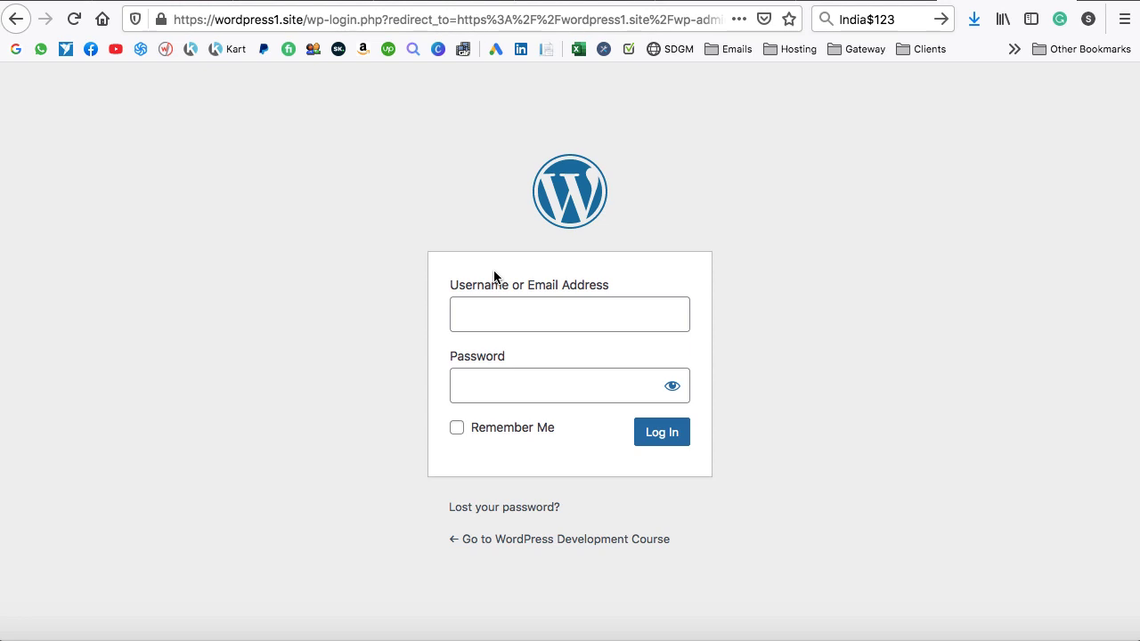
Step: Log in with the saved admin username and the account password, saving the login
left_click(496, 308)
type("sadd")
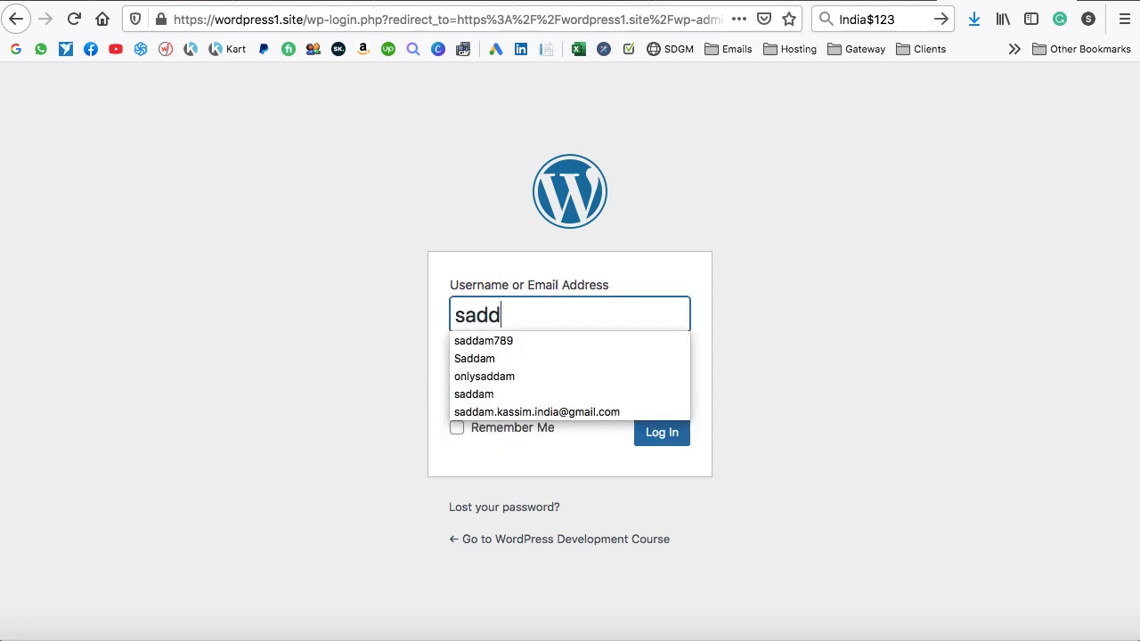
left_click(497, 340)
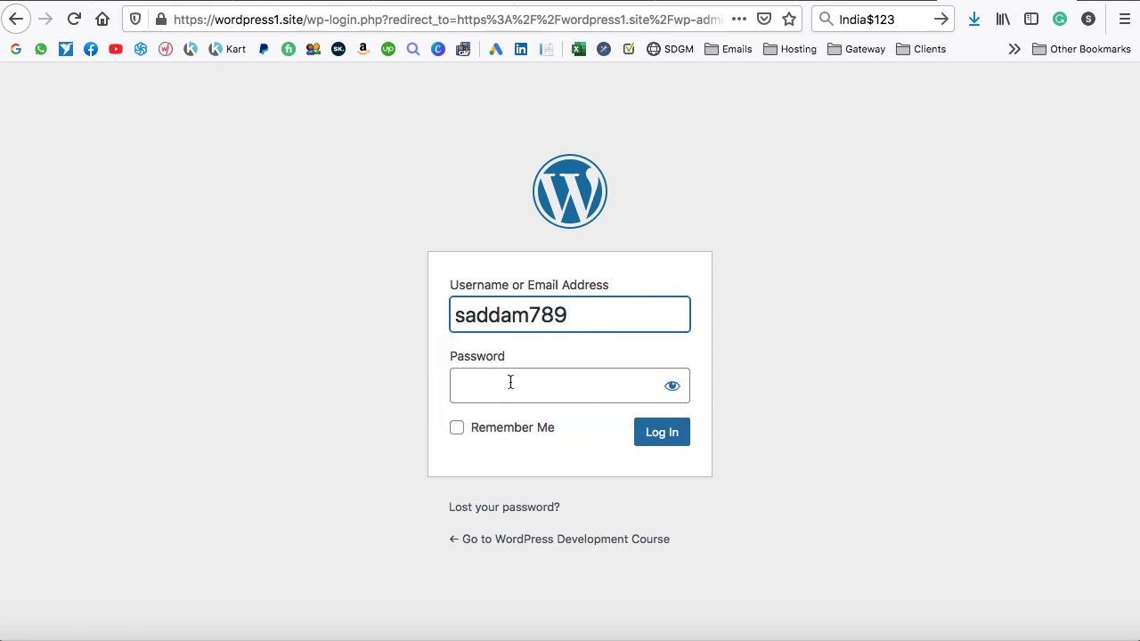
left_click(511, 383)
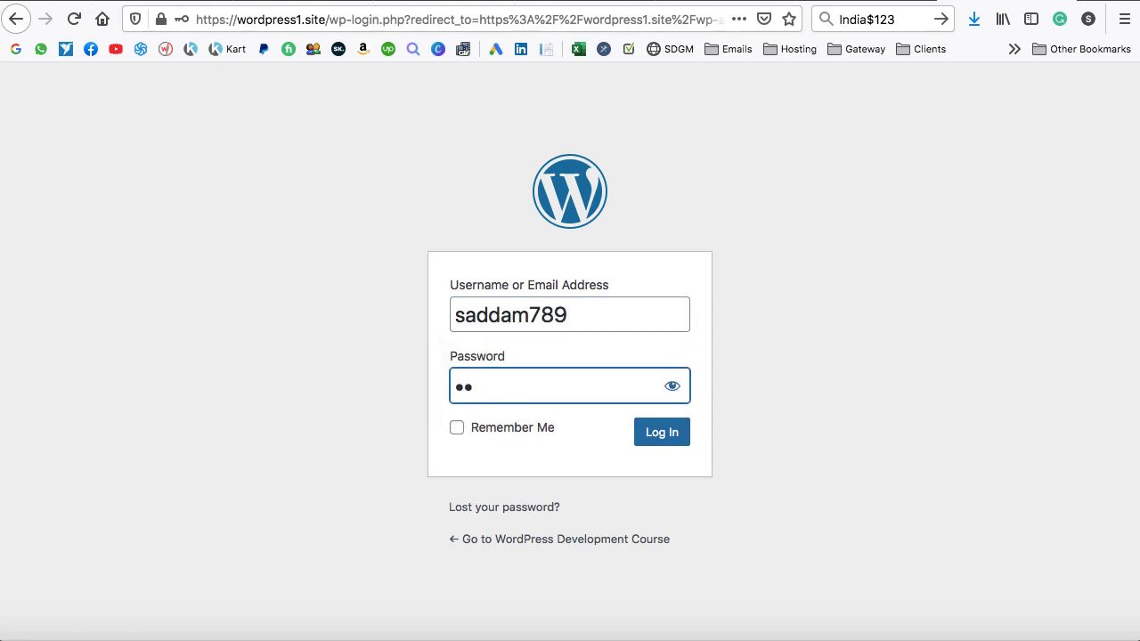
left_click(648, 437)
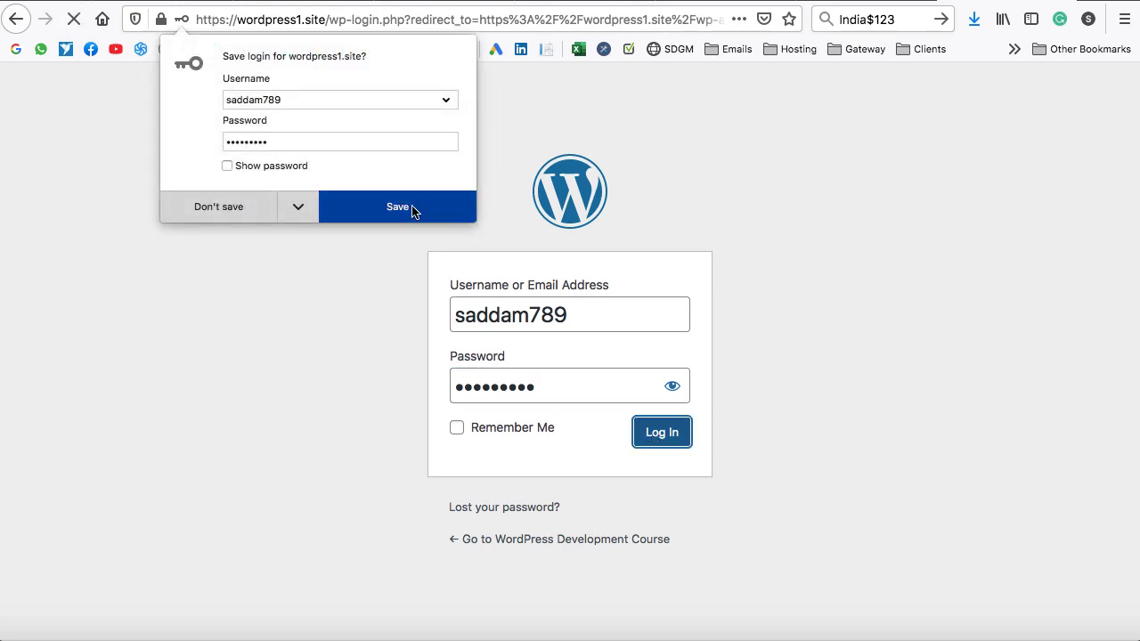
left_click(410, 212)
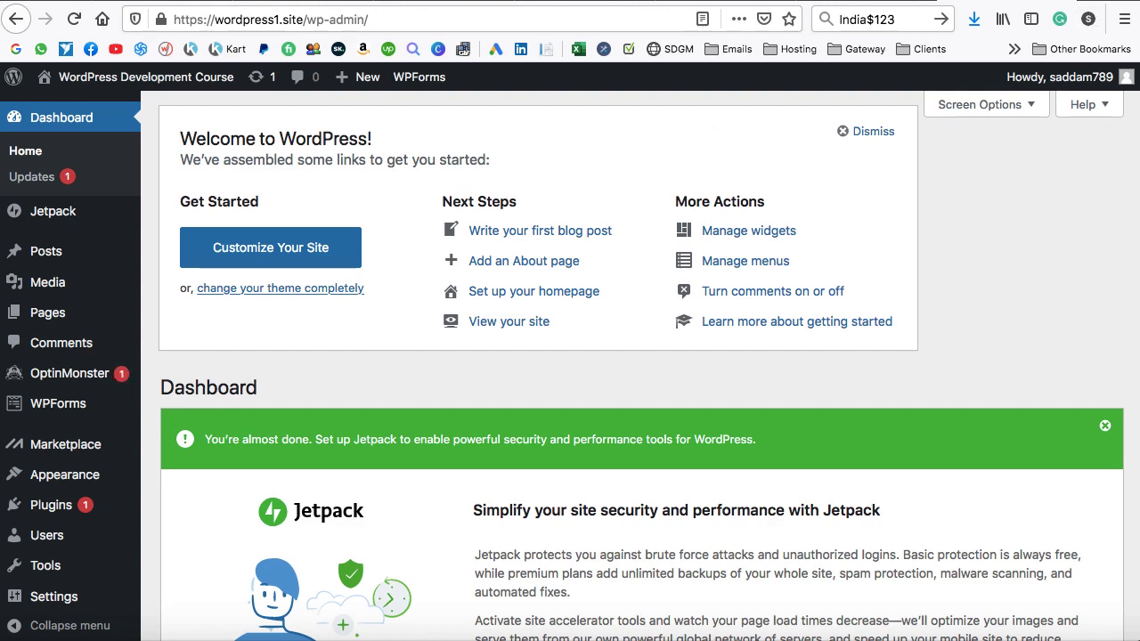
key("super+t")
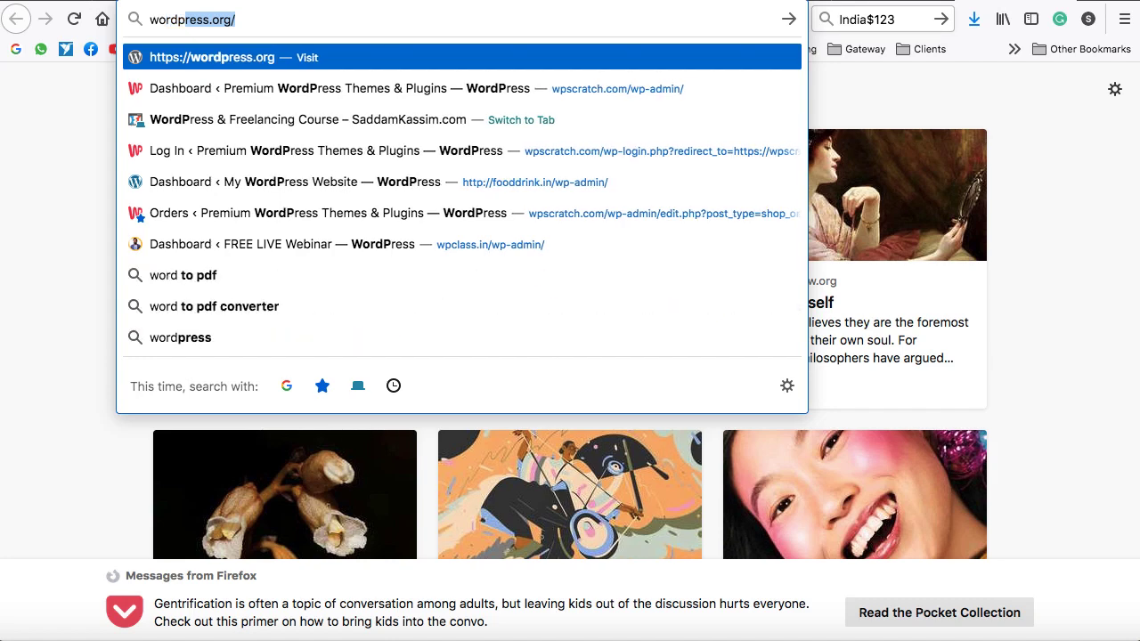
key("Return")
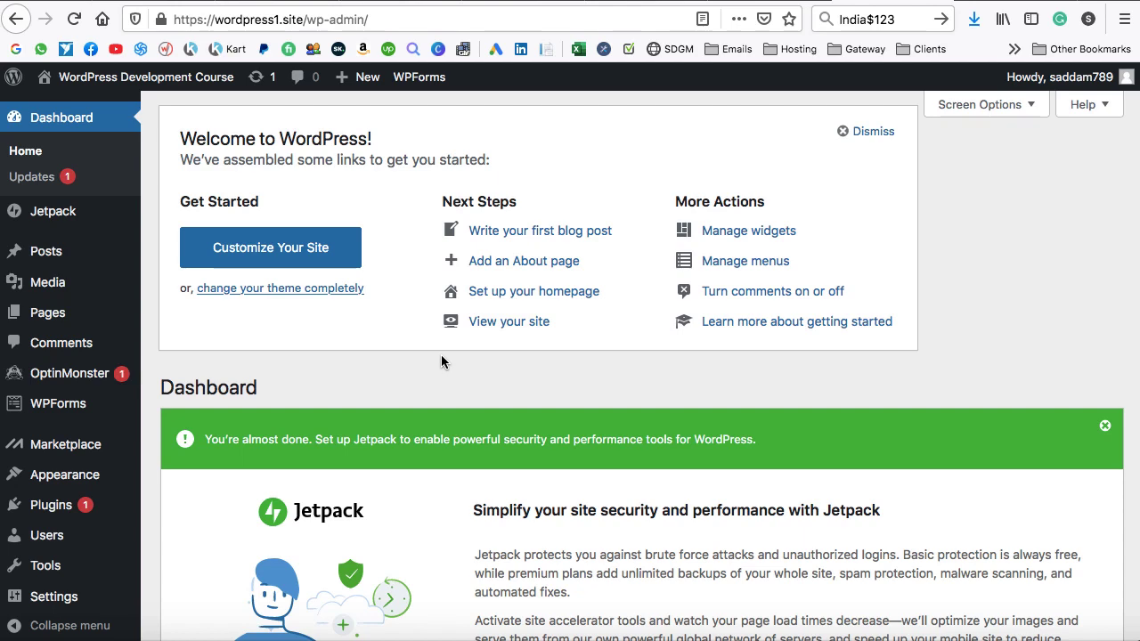
scroll(443, 361, "down", 3)
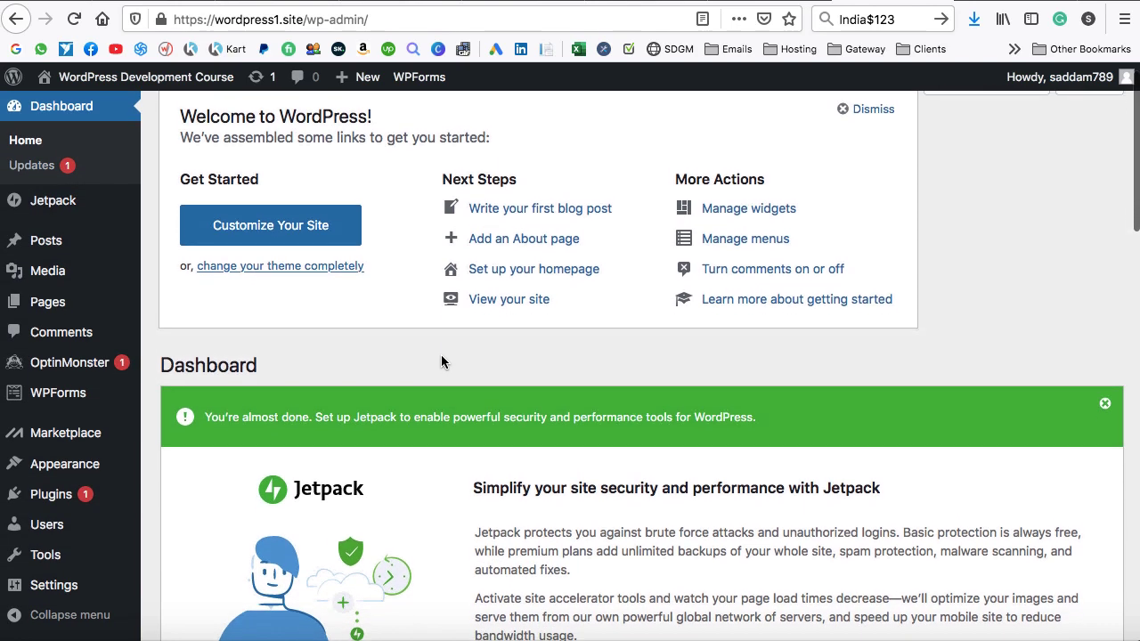
scroll(443, 361, "down", 1)
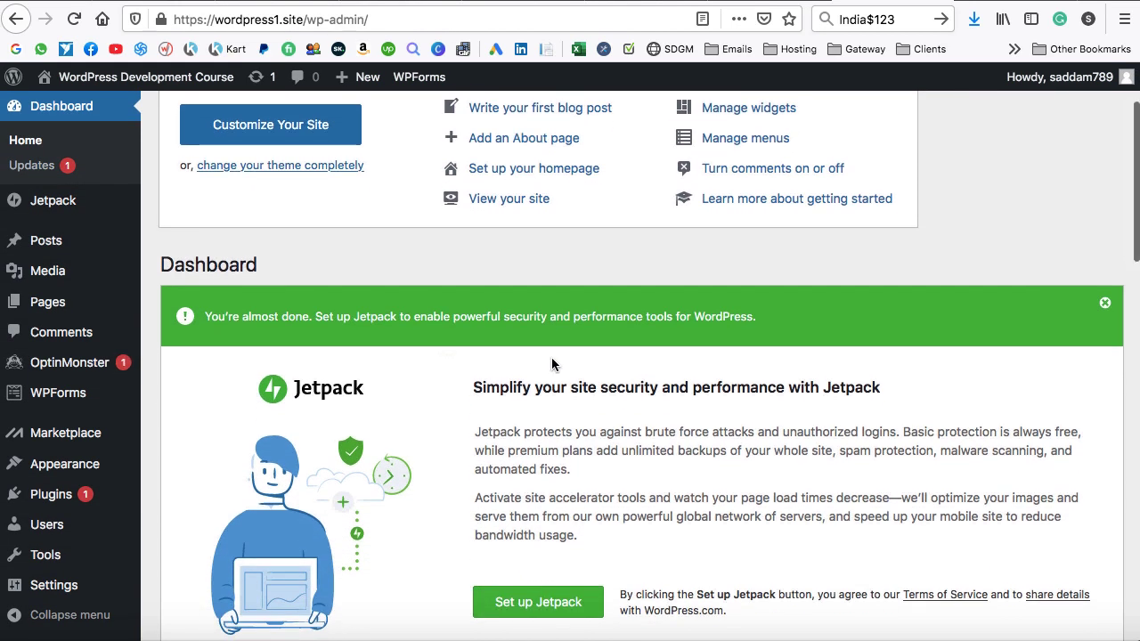
scroll(552, 361, "down", 2)
scroll(553, 364, "down", 5)
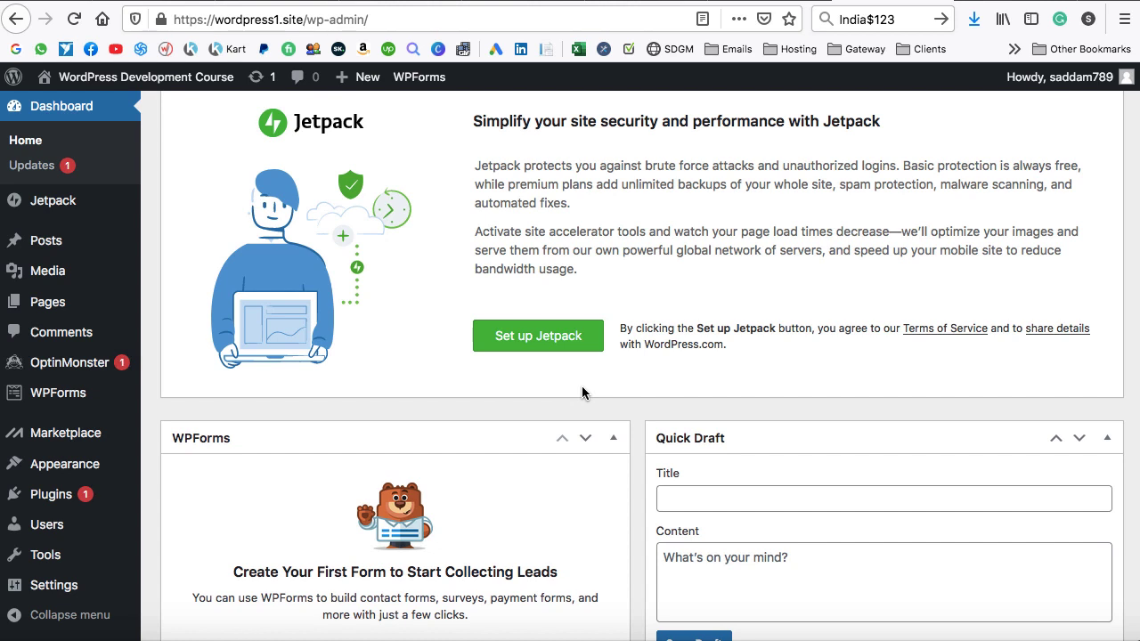
scroll(583, 393, "up", 5)
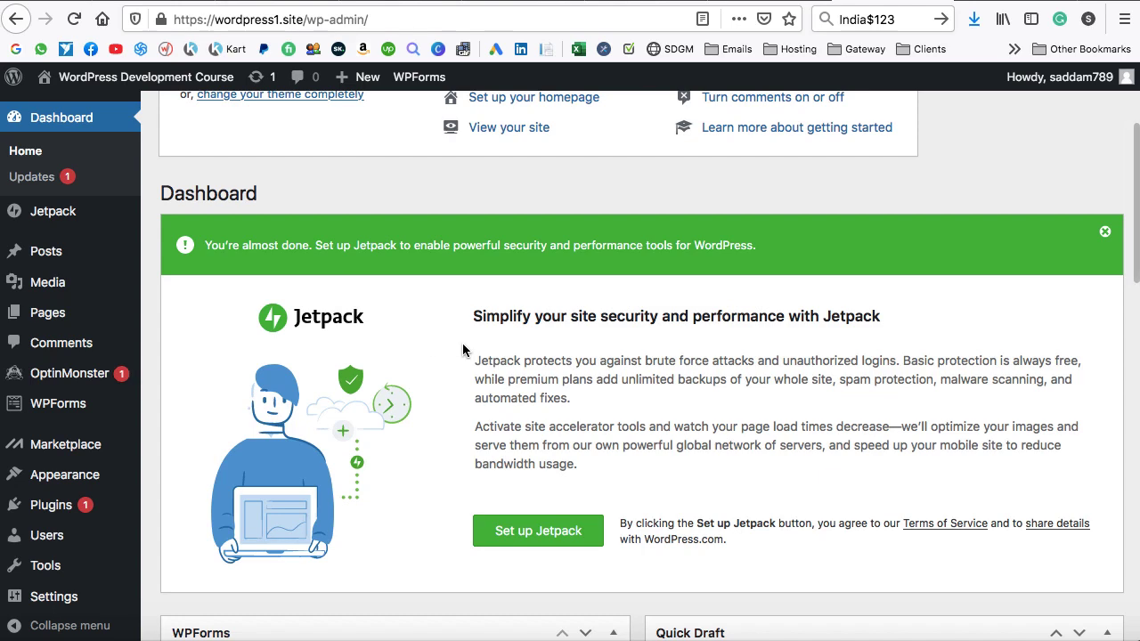
scroll(462, 350, "down", 10)
scroll(462, 349, "down", 2)
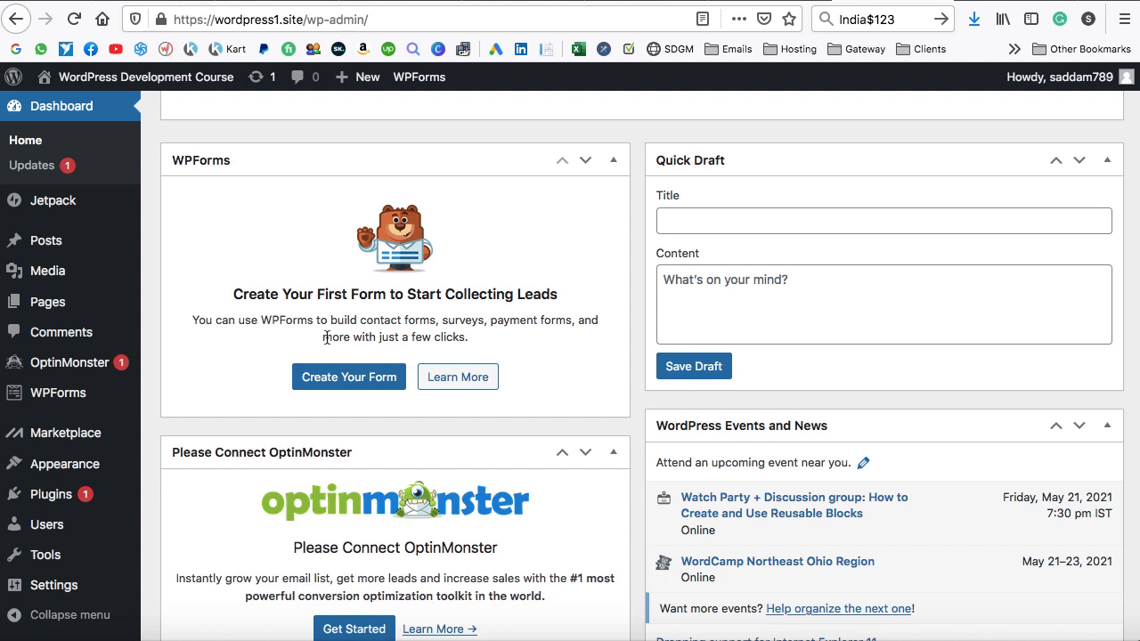
scroll(327, 333, "down", 2)
mouse_move(62, 494)
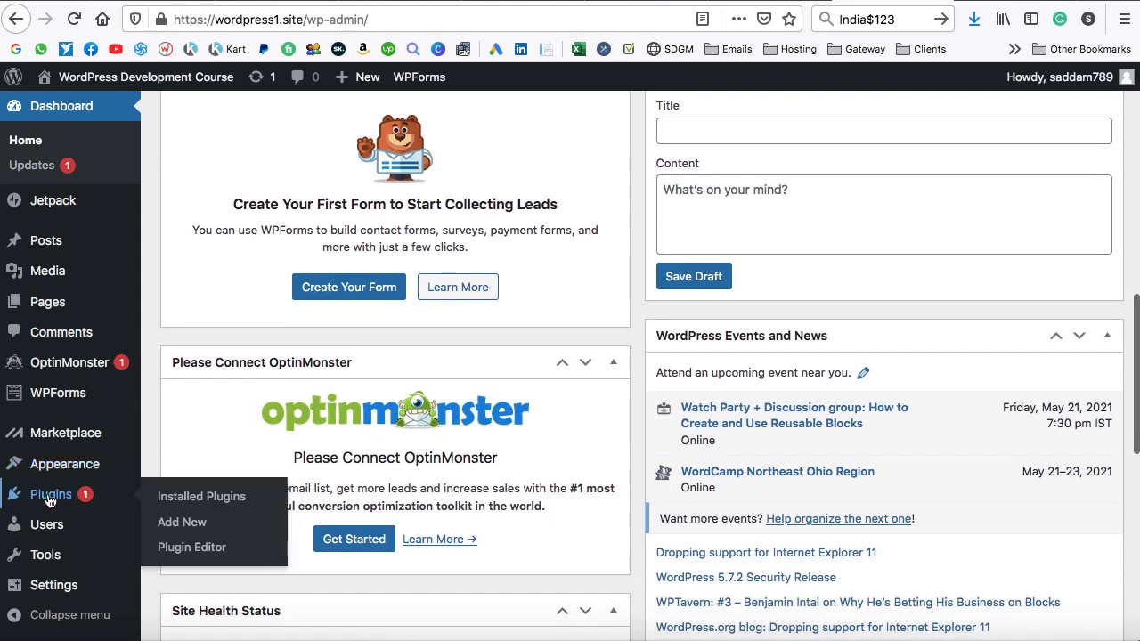
Step: Select all six installed plugins and apply the Deactivate bulk action
left_click(166, 499)
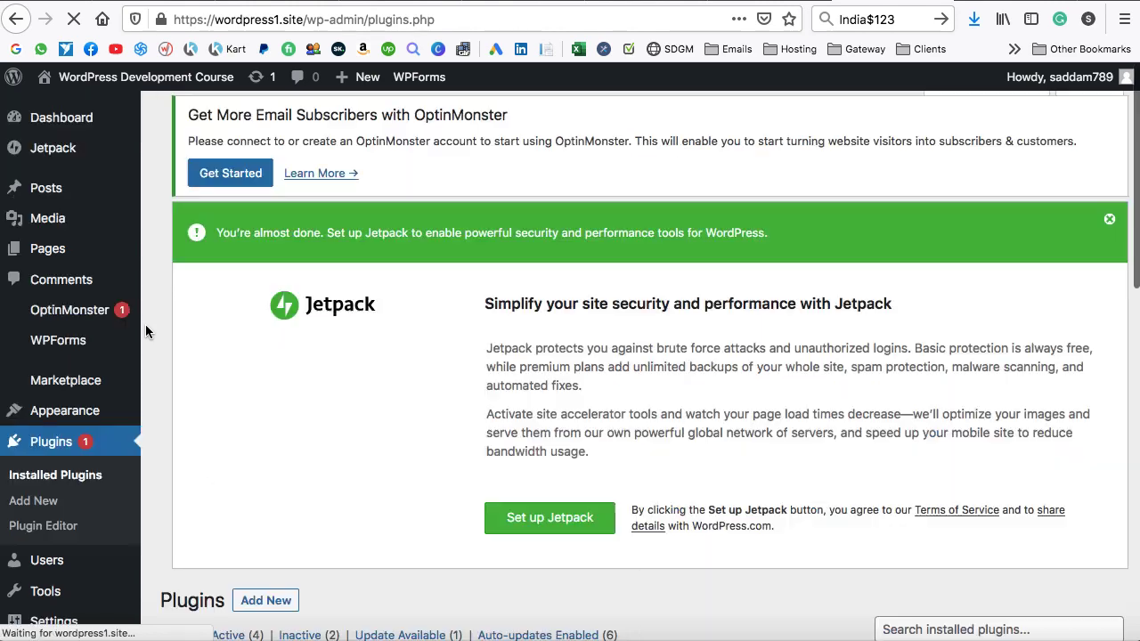
scroll(145, 325, "down", 6)
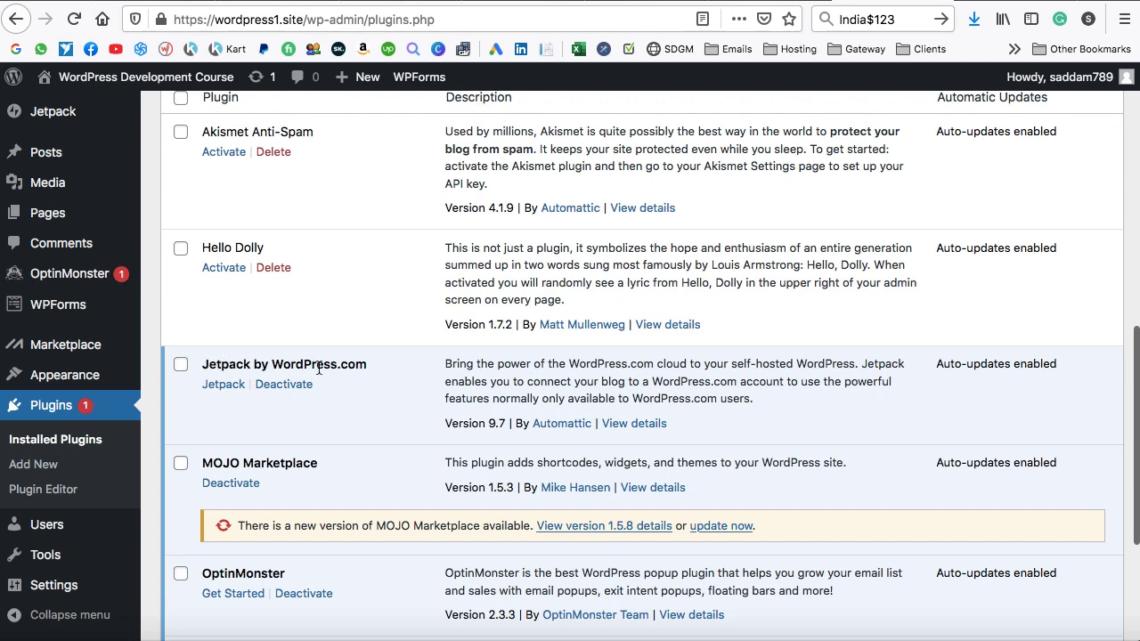
scroll(361, 410, "down", 5)
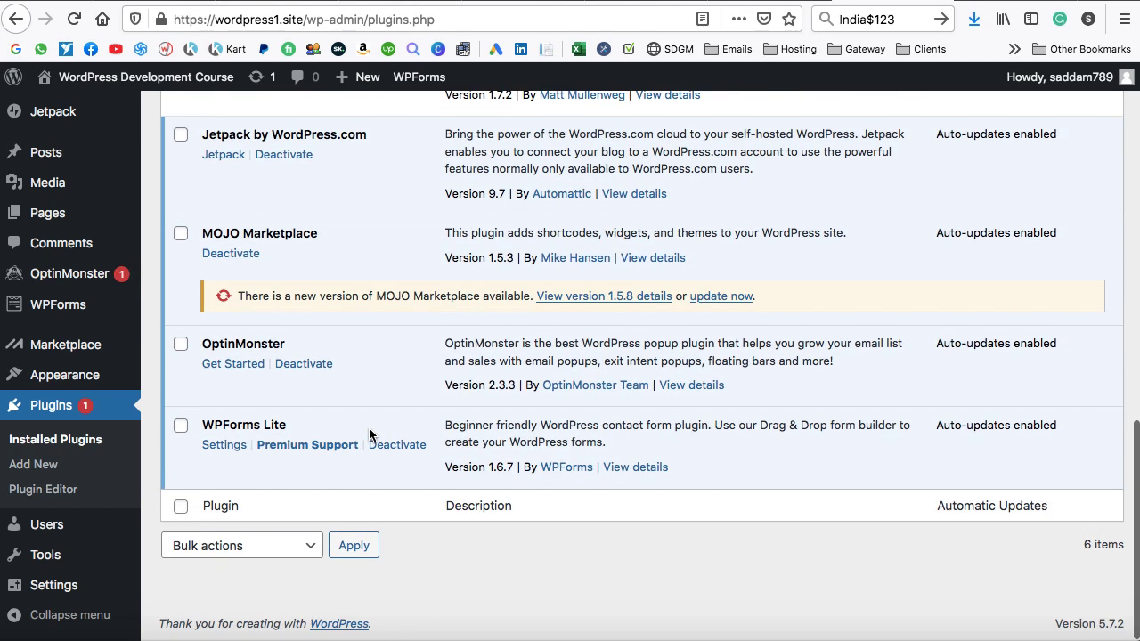
scroll(389, 389, "up", 10)
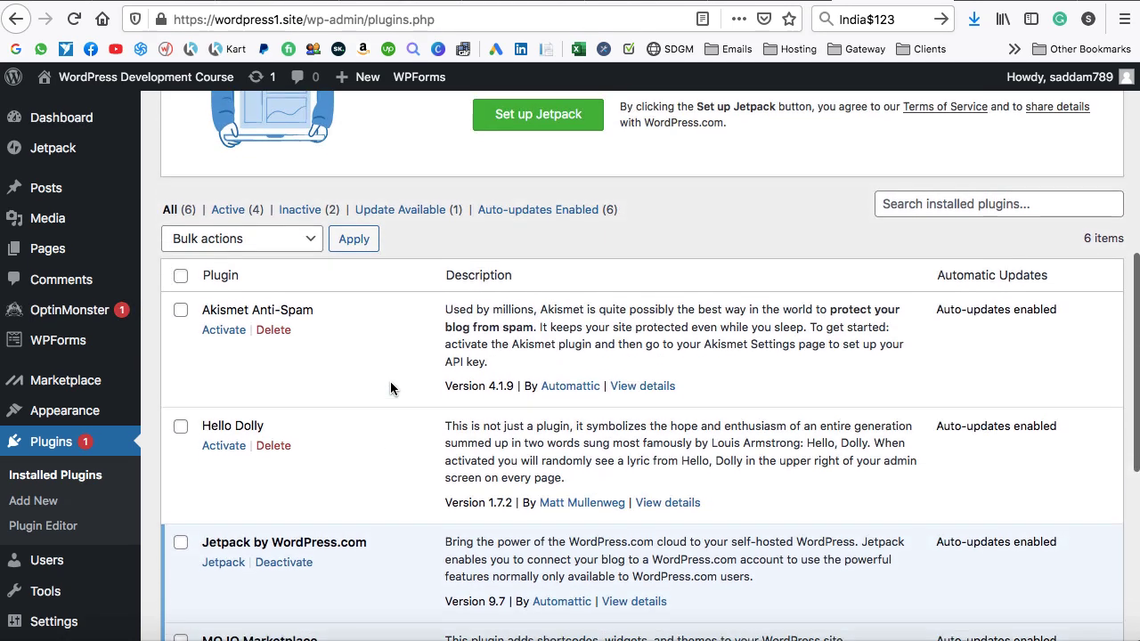
left_click(181, 311)
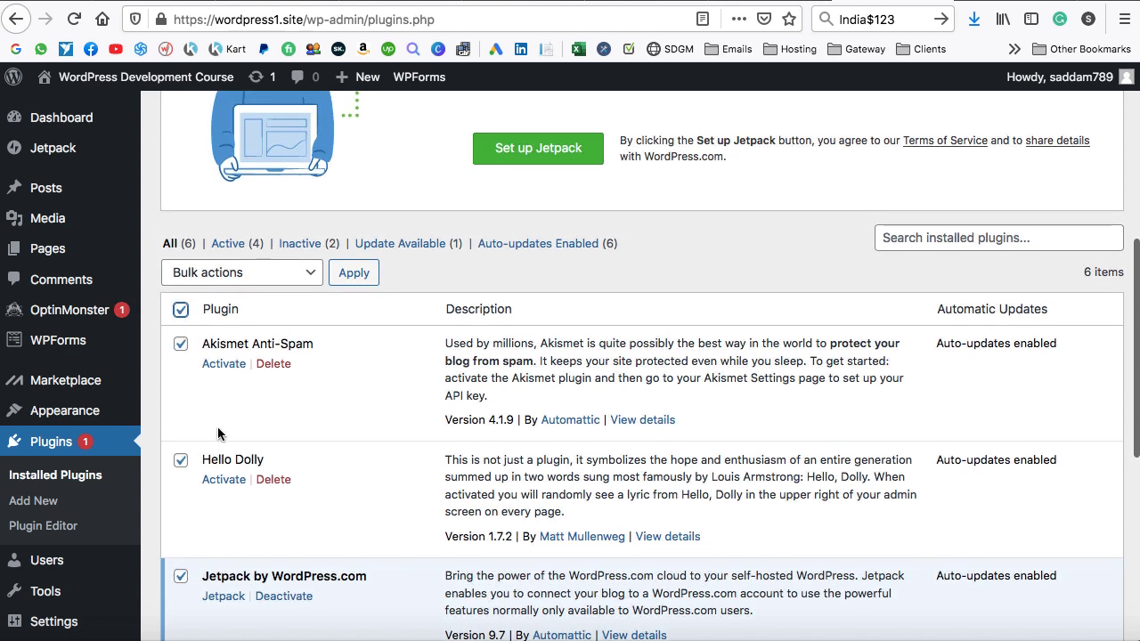
left_click(253, 275)
left_click(276, 304)
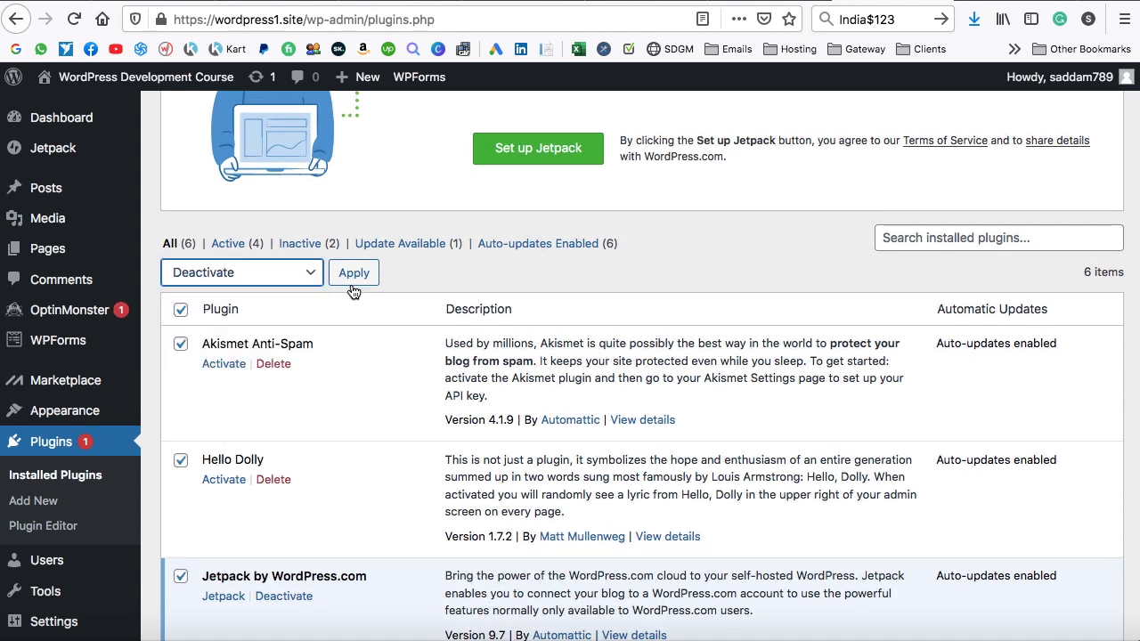
left_click(360, 280)
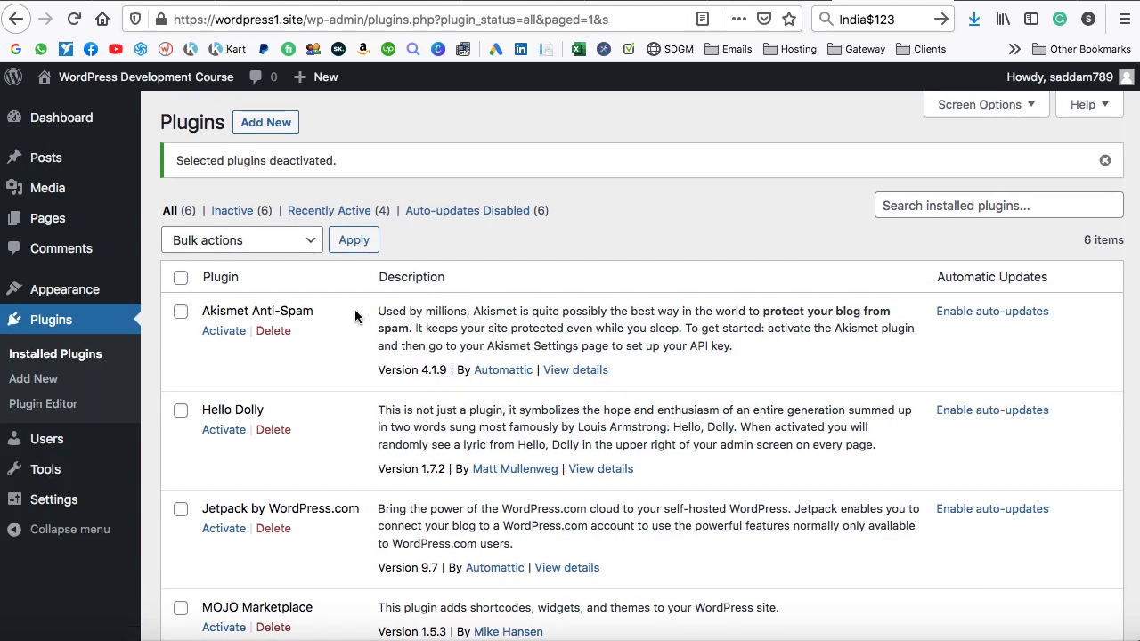
Step: Bulk-delete all six plugins, Akismet Anti-Spam through WPForms Lite, confirming the deletion
scroll(244, 504, "down", 5)
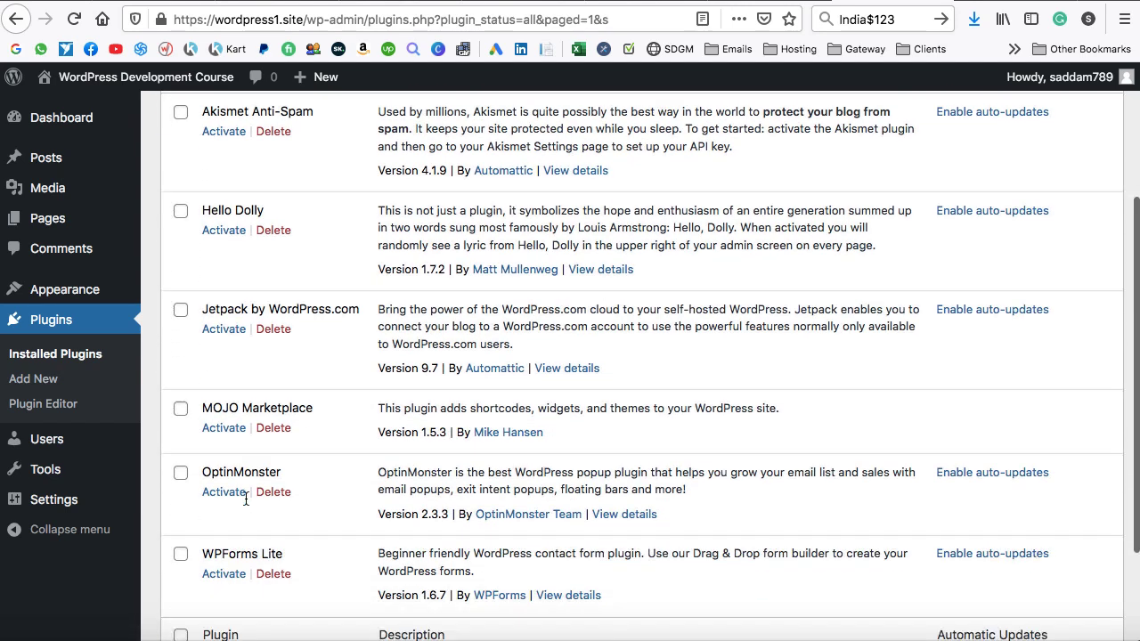
scroll(246, 500, "up", 4)
left_click(180, 255)
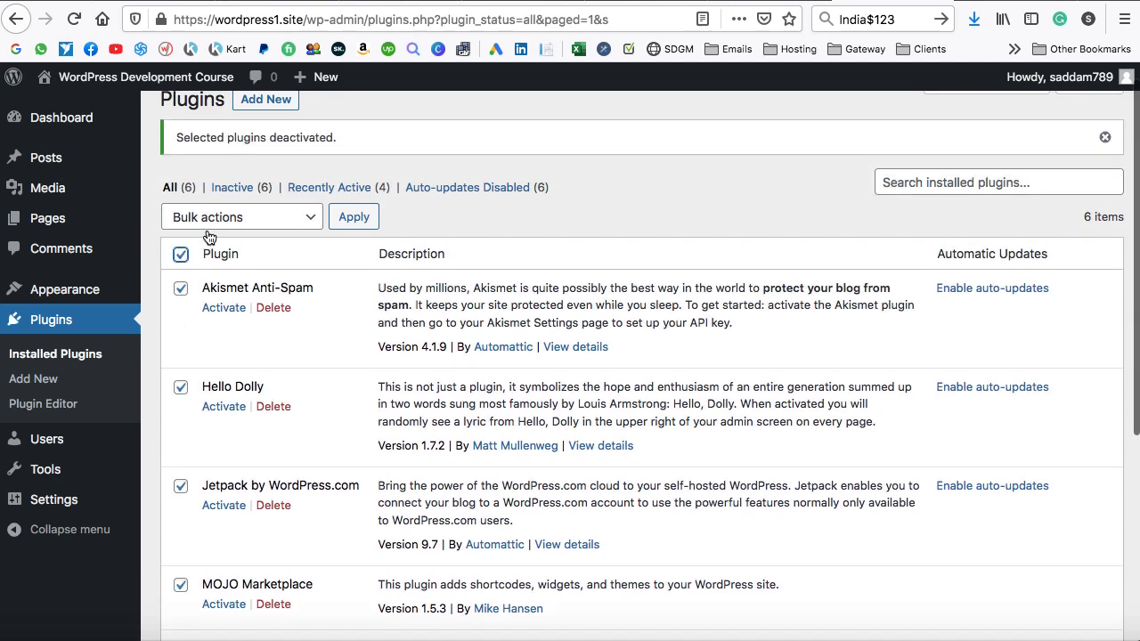
left_click(225, 219)
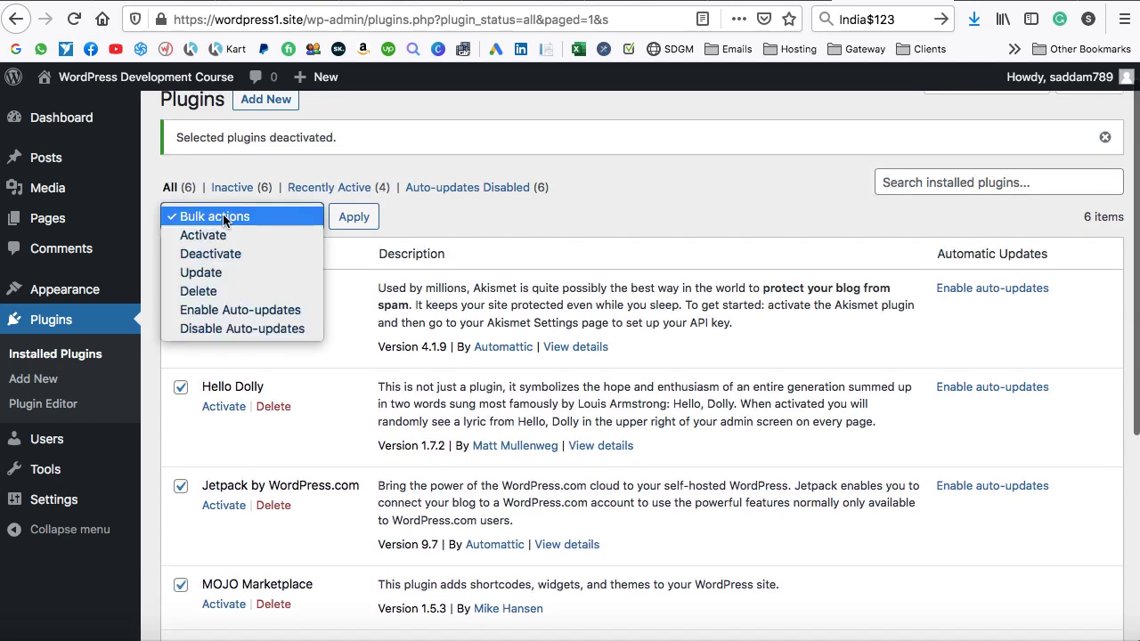
left_click(221, 292)
left_click(354, 216)
left_click(684, 319)
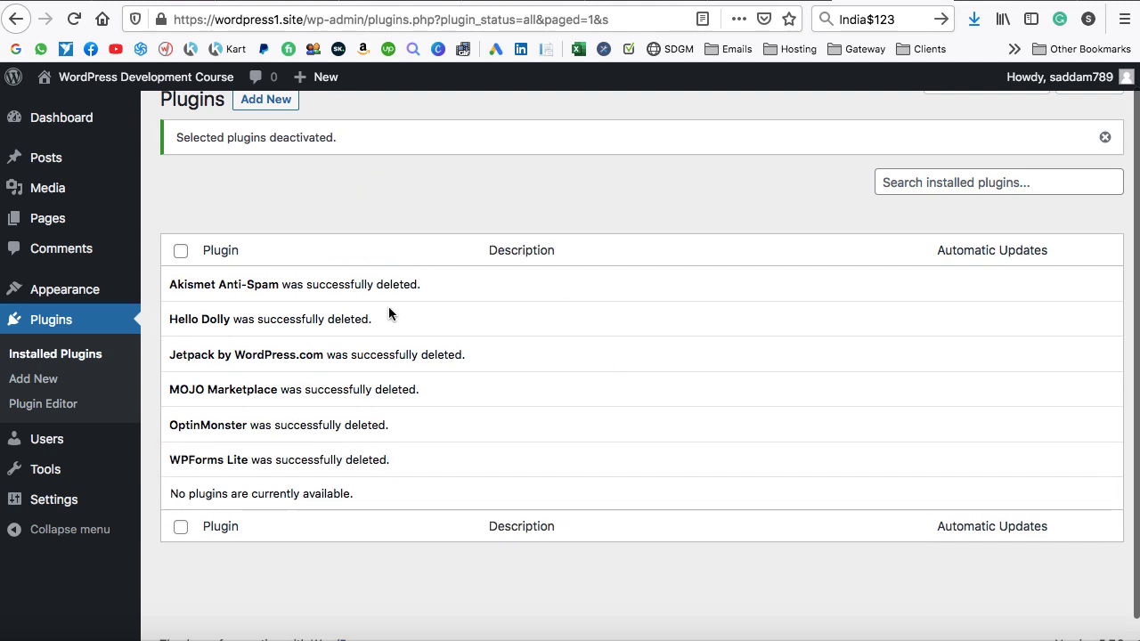
scroll(443, 381, "up", 1)
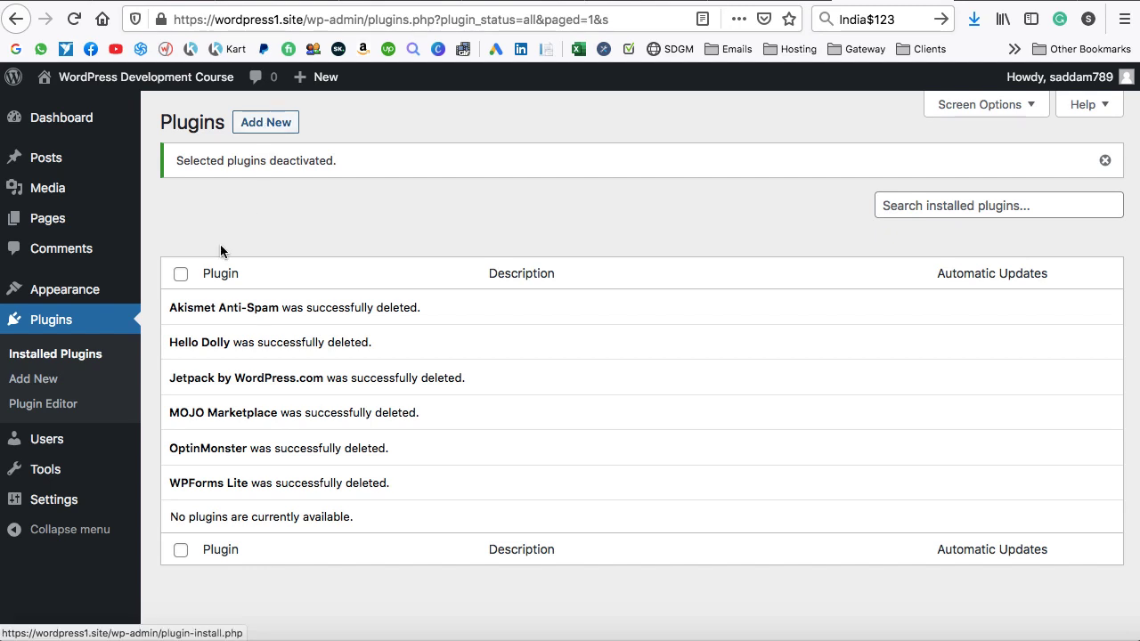
Step: Search new plugins for 'elementor' and install Elementor Website Builder
left_click(29, 384)
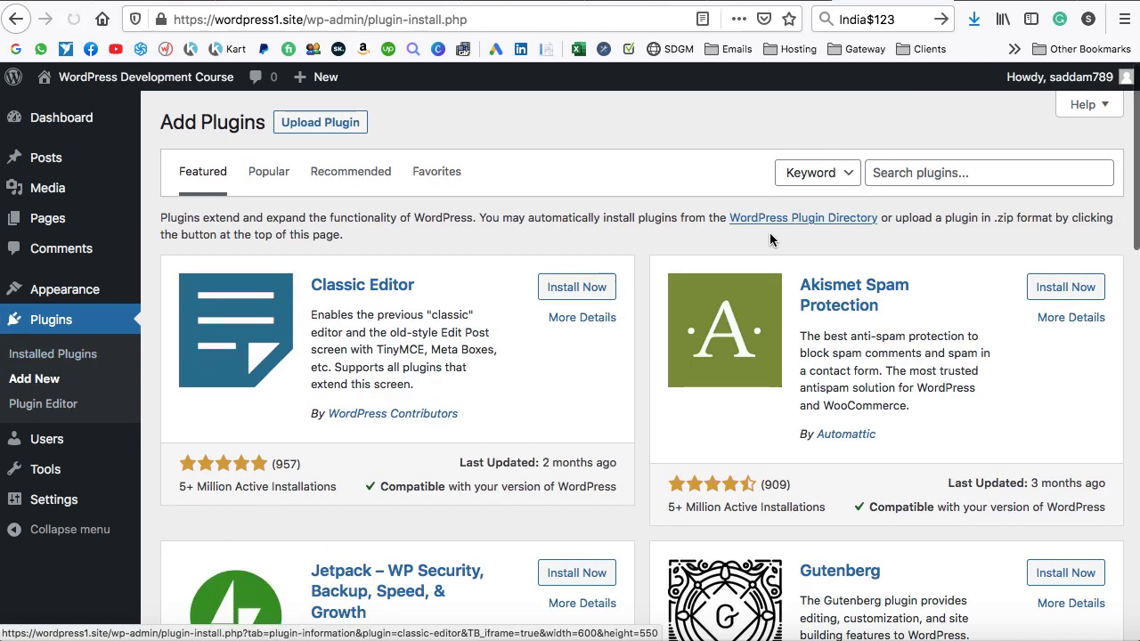
left_click(887, 173)
type("elementor")
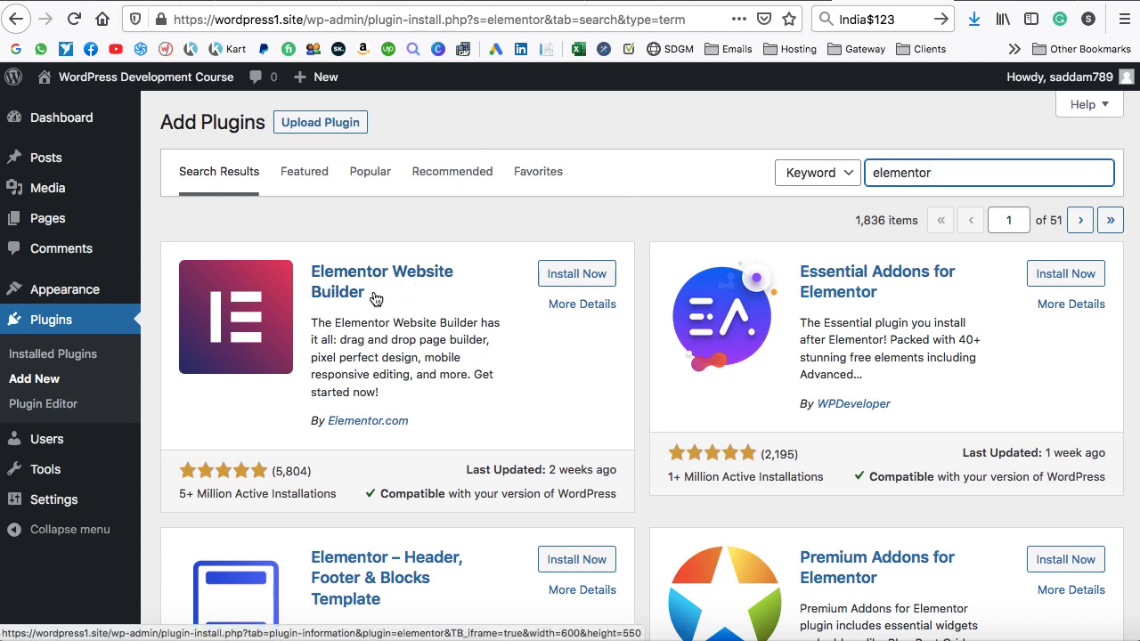
left_click_drag(180, 493, 307, 471)
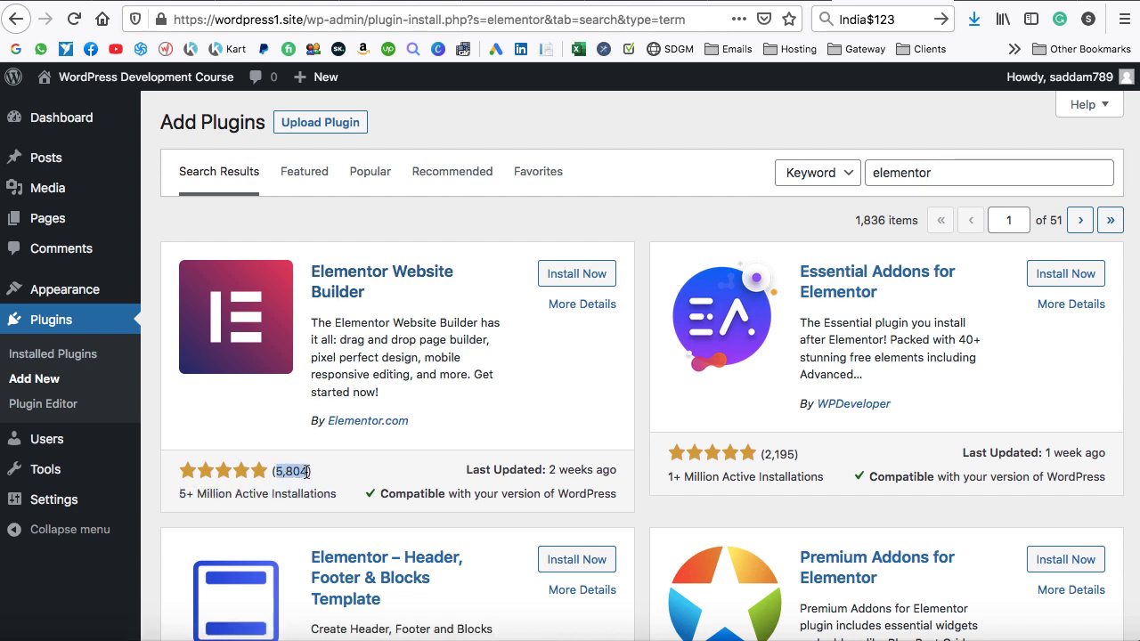
left_click(586, 275)
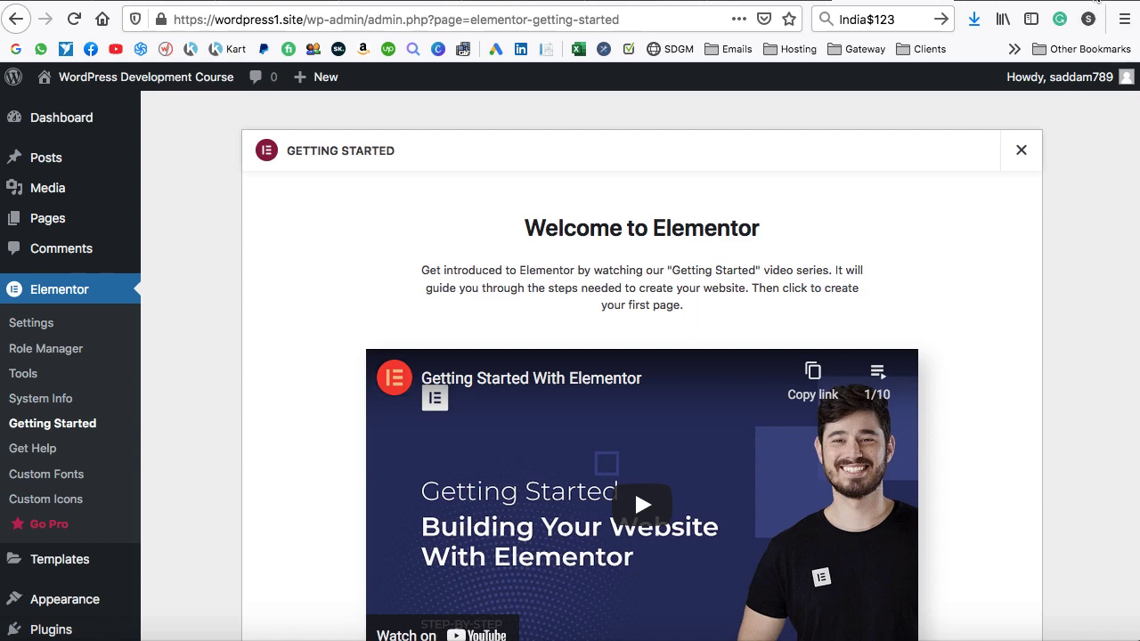
Step: Load wpscratch.com in a new browser tab
key("super+t")
type("wp")
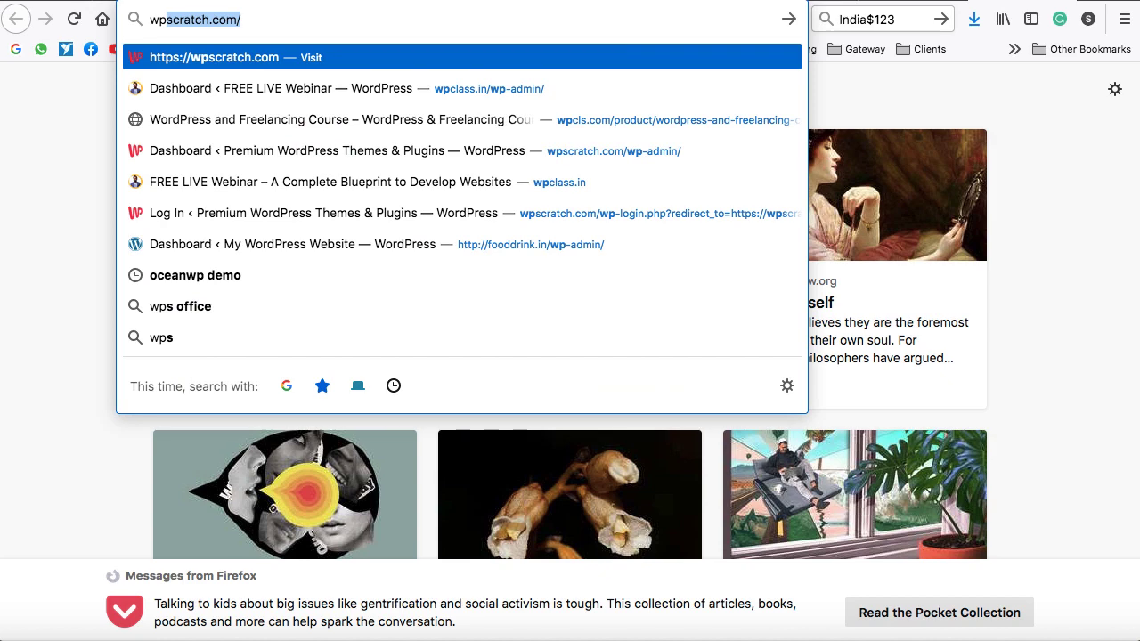
key("Right")
key("Return")
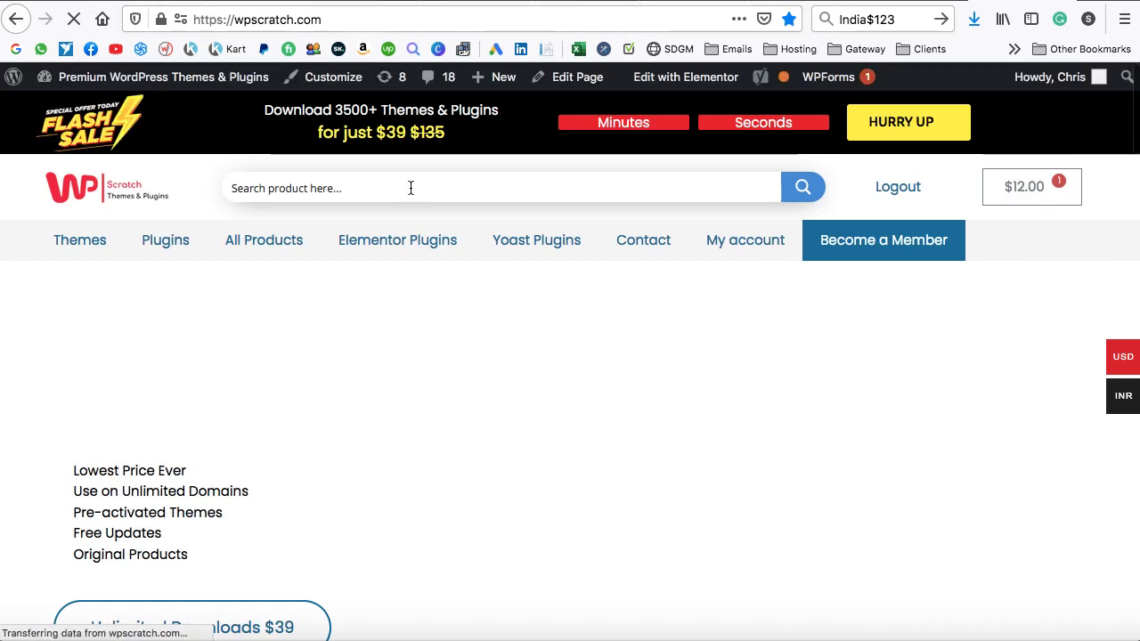
Step: Search 'elementor', view the Elementor Pro Page Builder product, then return to WordPress
left_click(411, 187)
left_click(411, 188)
type("elementor")
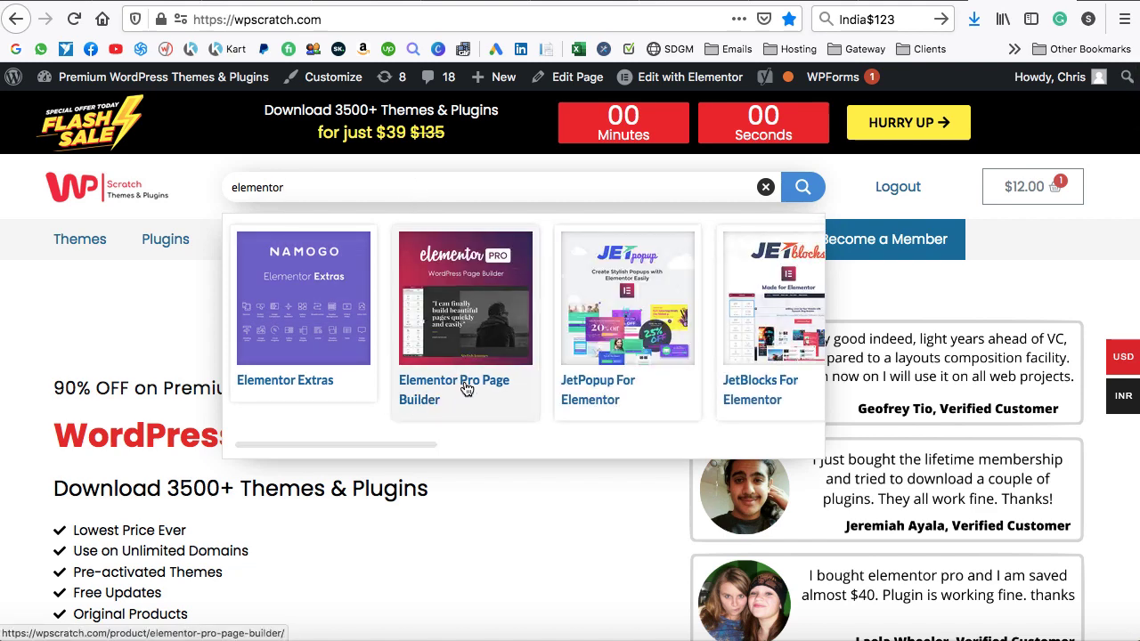
left_click(465, 385)
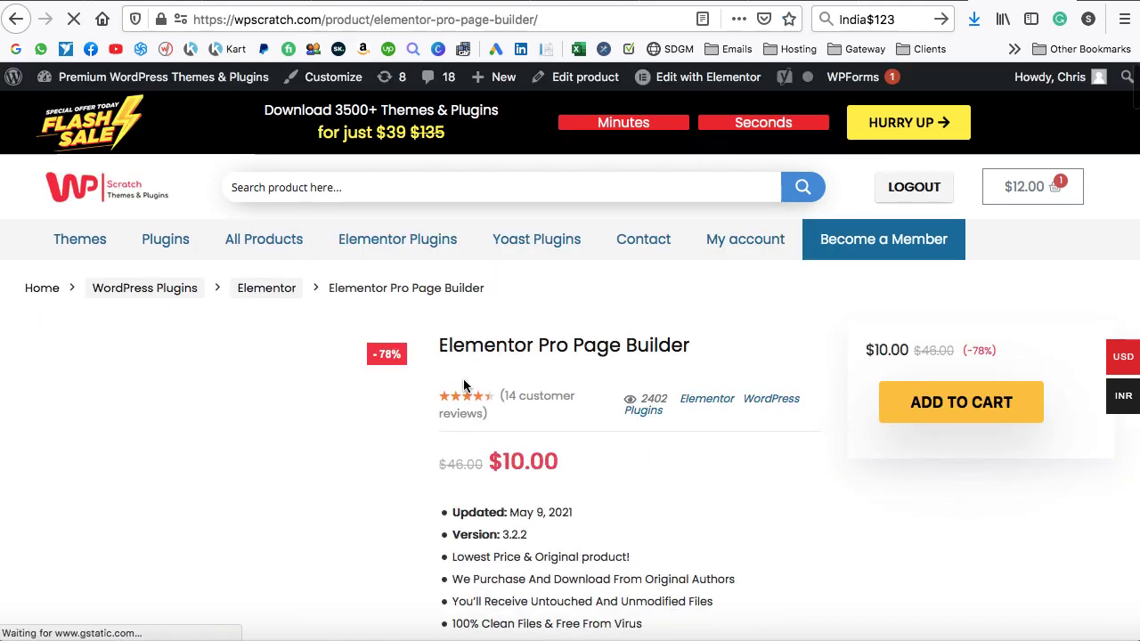
scroll(485, 392, "down", 2)
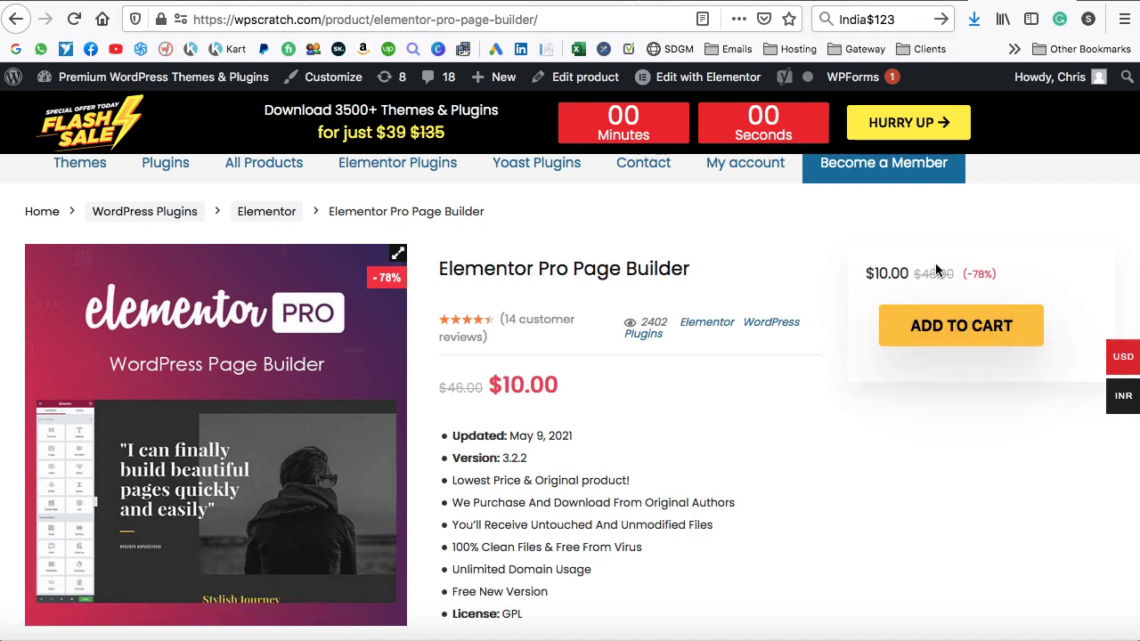
left_click(891, 1)
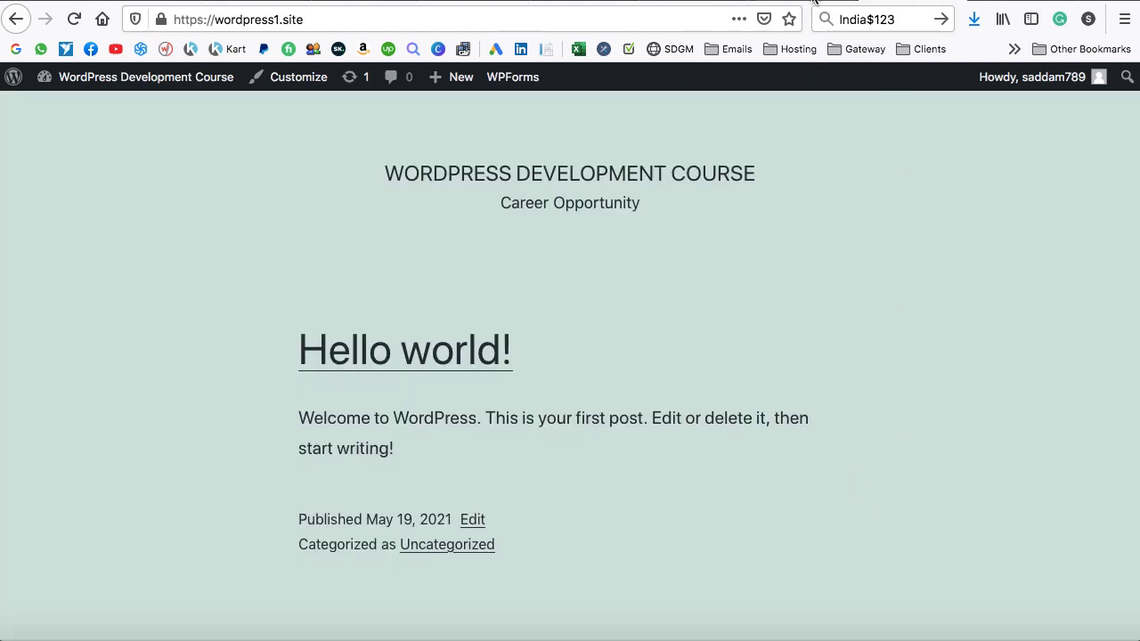
Step: Open the Upload Plugin panel under Plugins > Add New
left_click(815, 1)
scroll(284, 301, "down", 3)
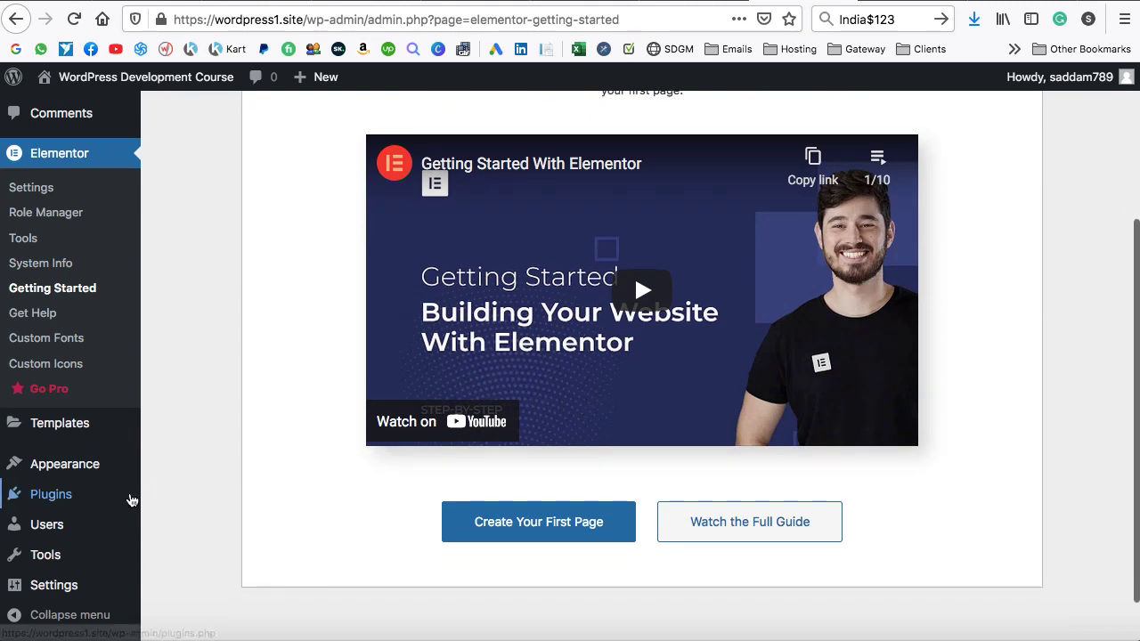
mouse_move(130, 497)
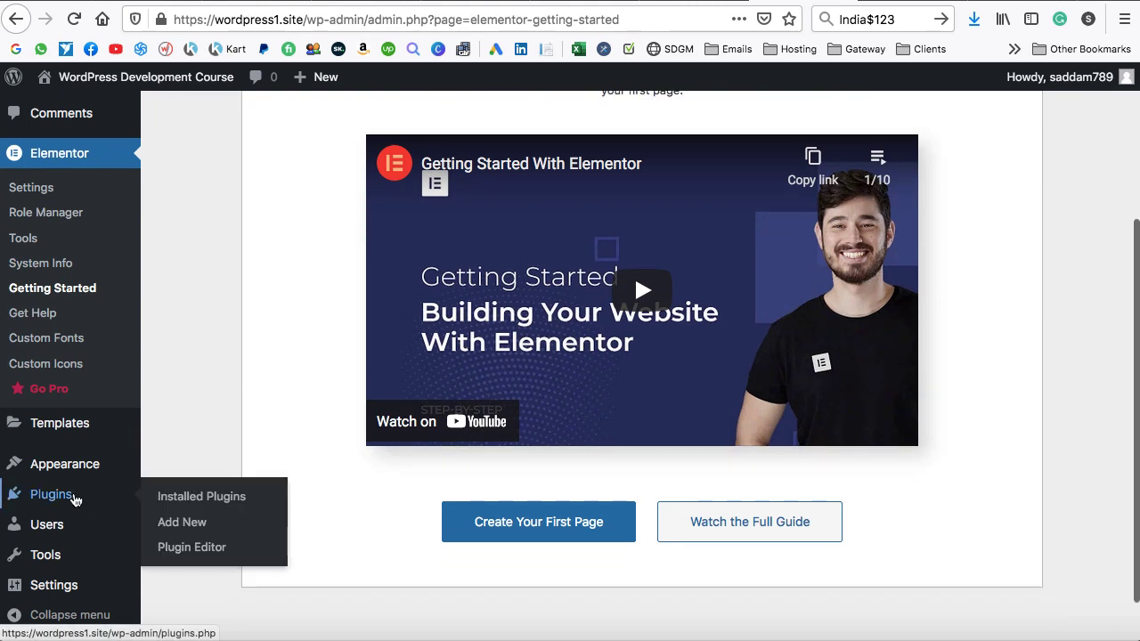
left_click(182, 522)
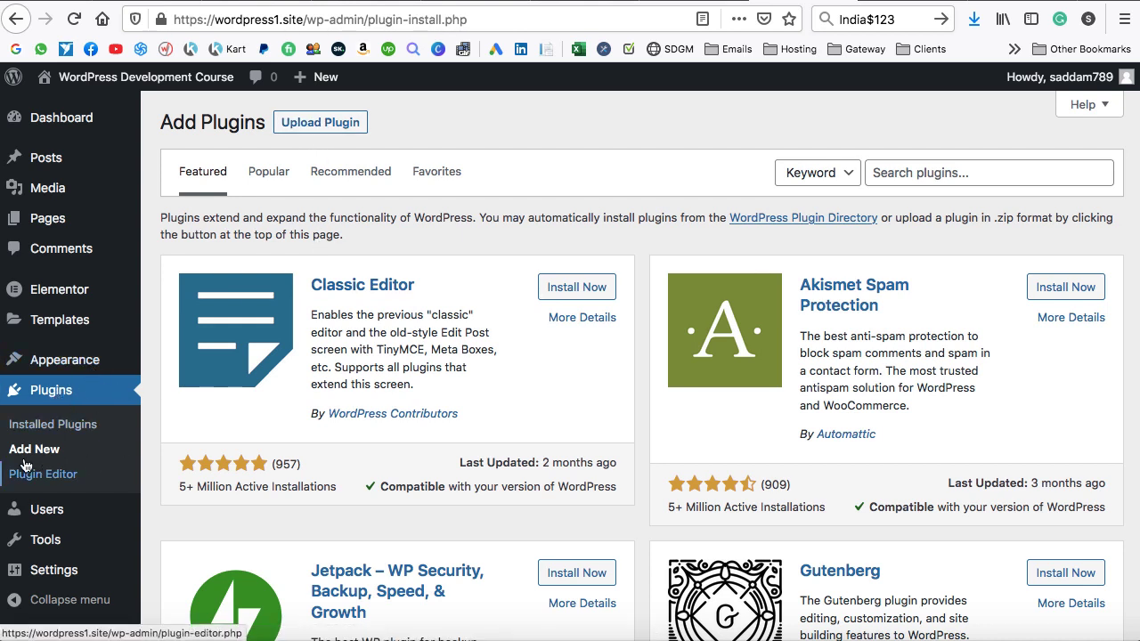
left_click(320, 123)
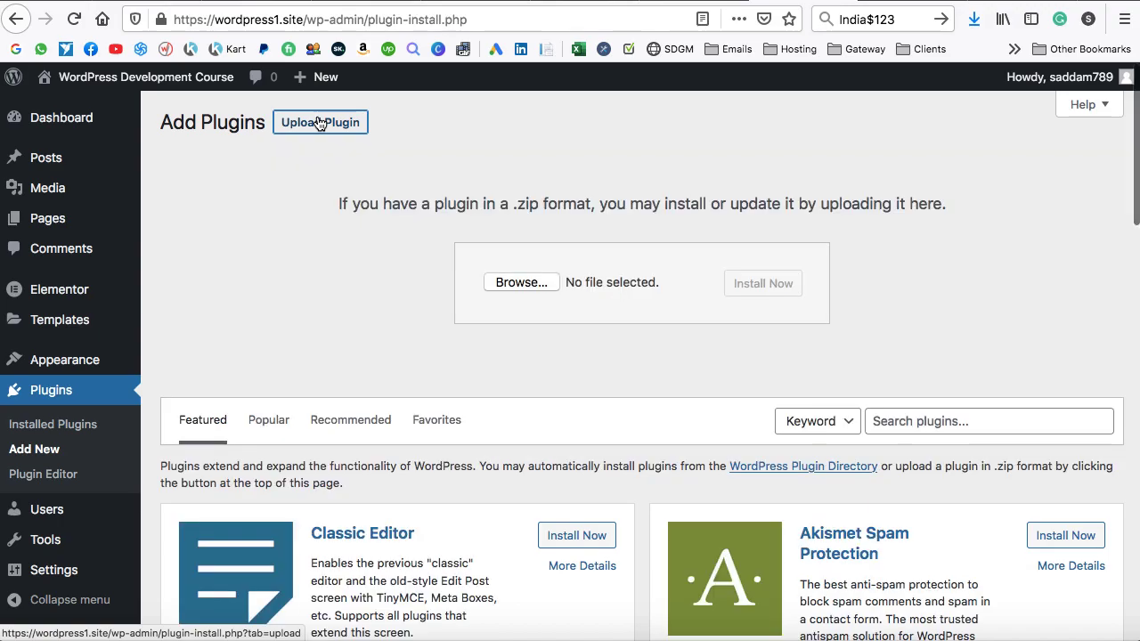
Step: Choose elementor-pro.3.2.1.zip from the plugins > 2 April folder as the upload file
left_click(524, 285)
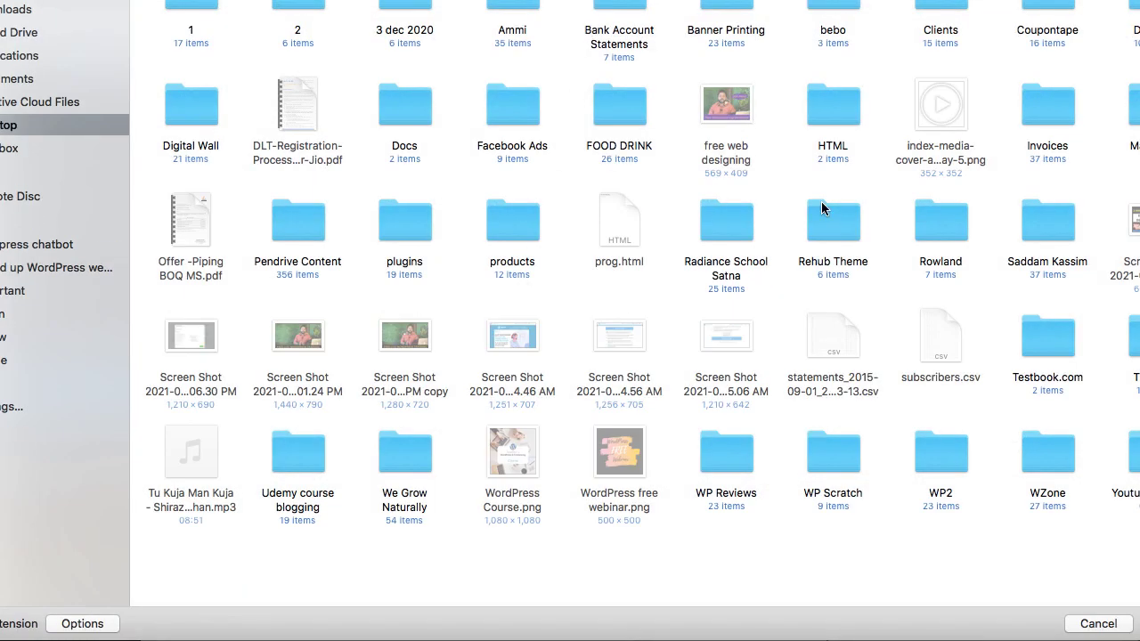
double_click(388, 224)
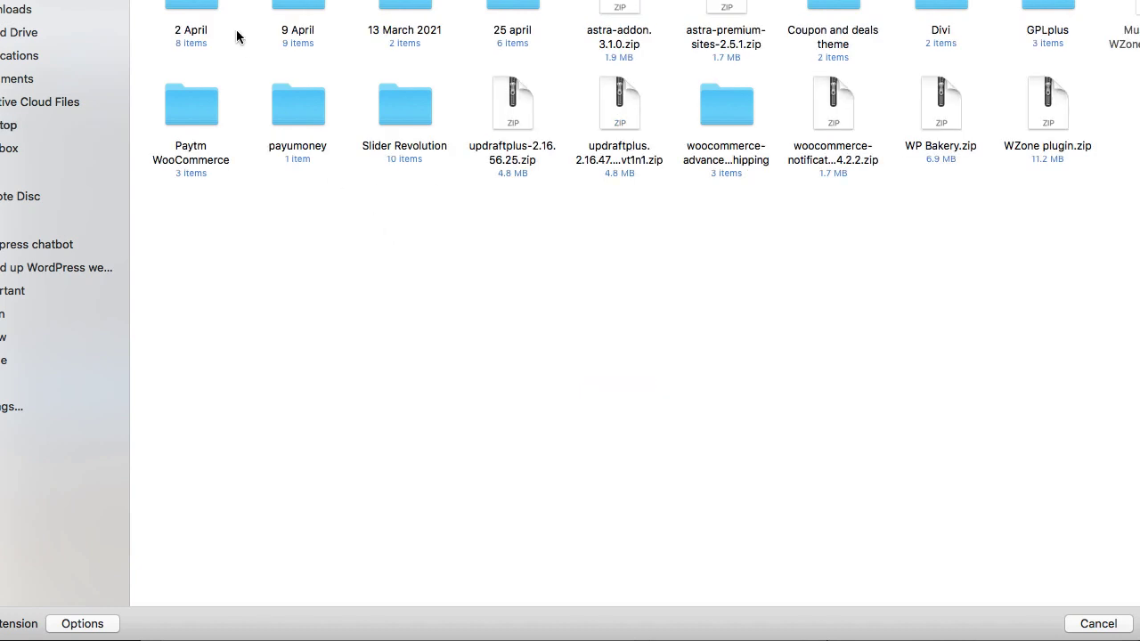
double_click(189, 2)
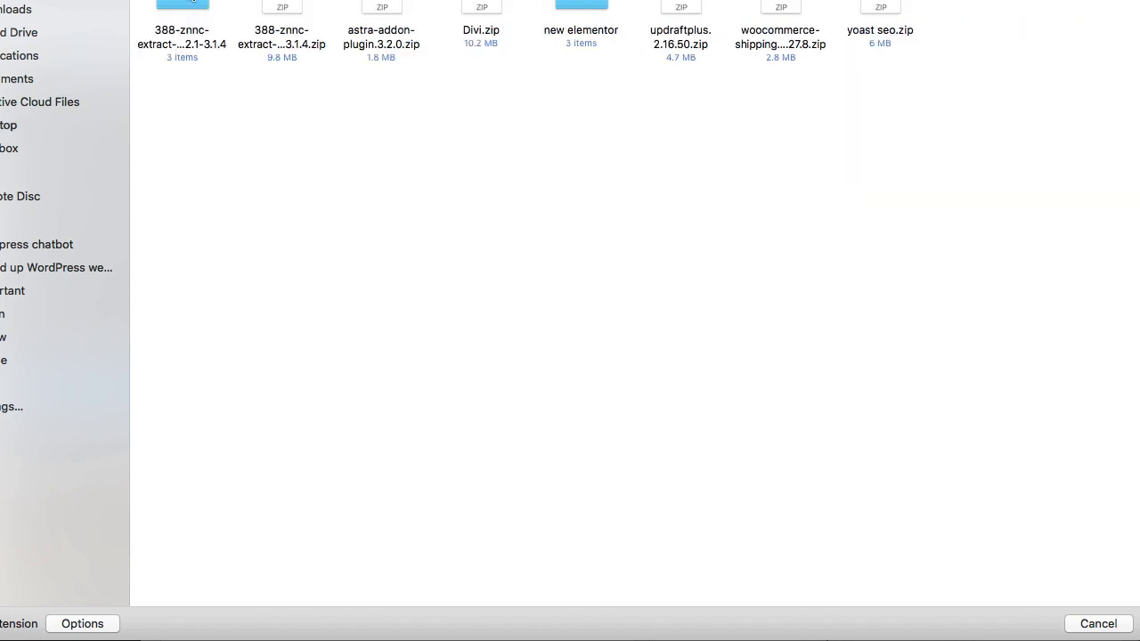
double_click(191, 2)
left_click(405, 5)
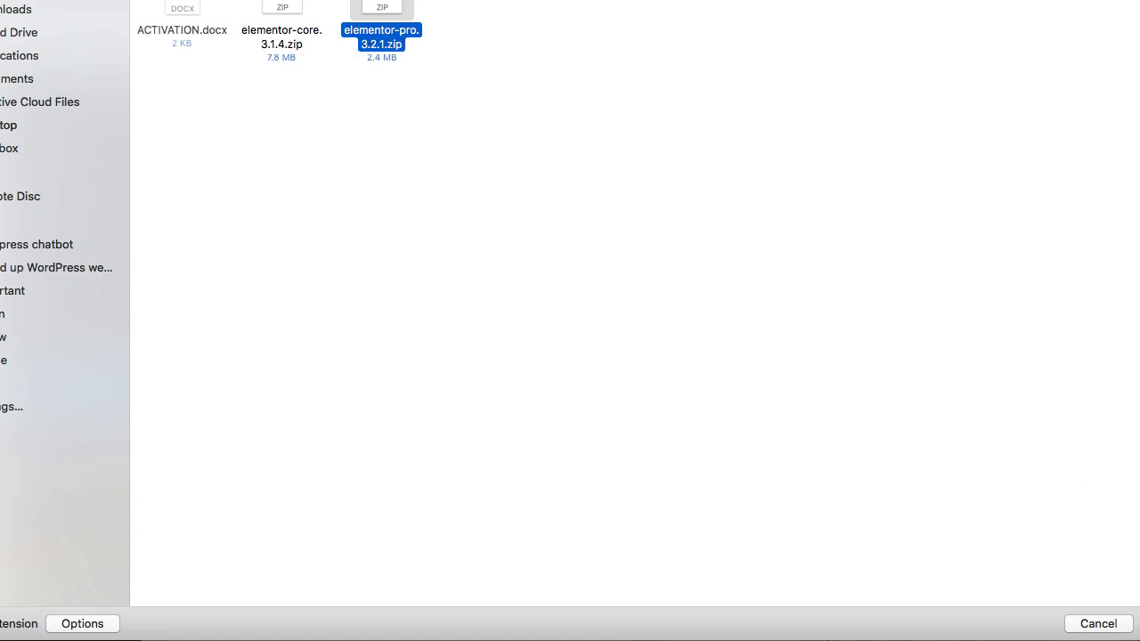
key("Return")
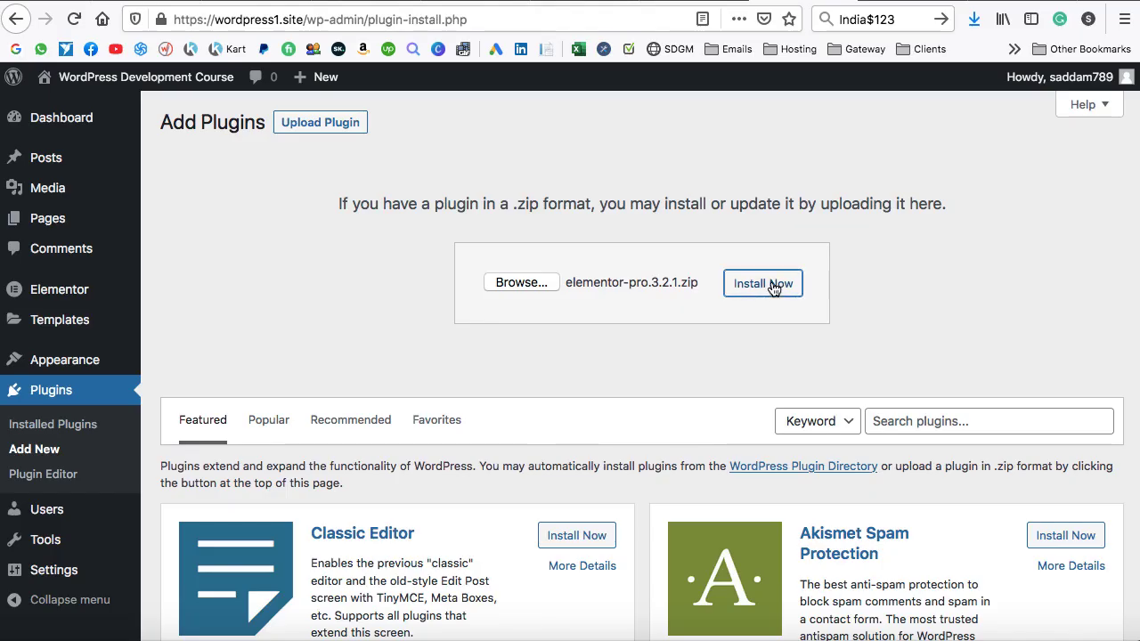
Step: Install the Elementor Pro 3.2.1 zip and activate it alongside Elementor 3.2.3
left_click(773, 287)
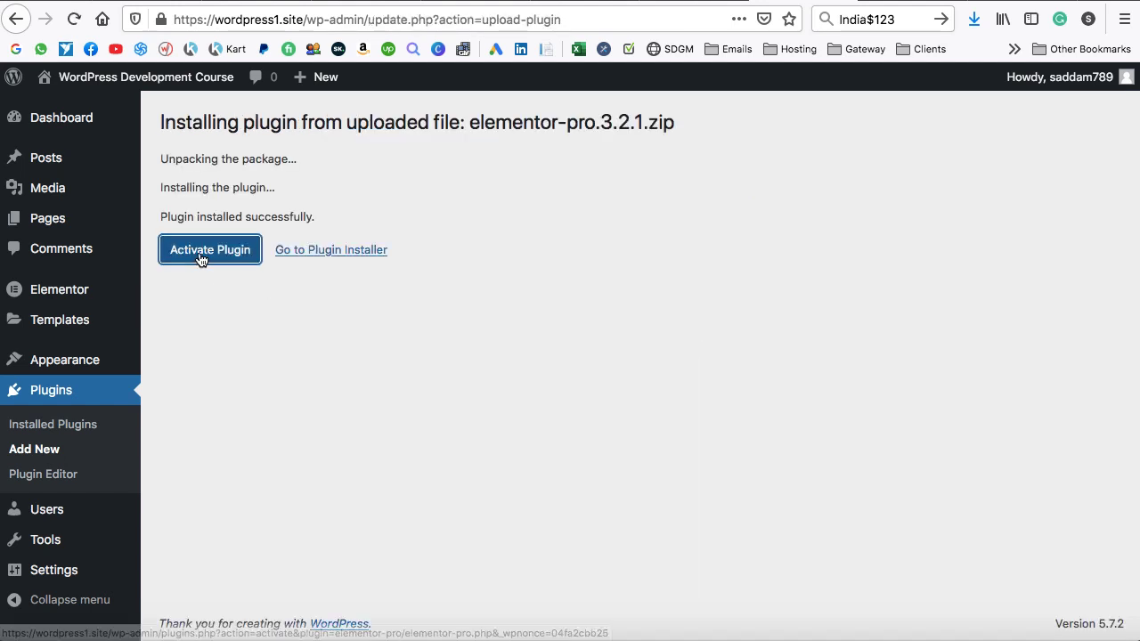
left_click(199, 255)
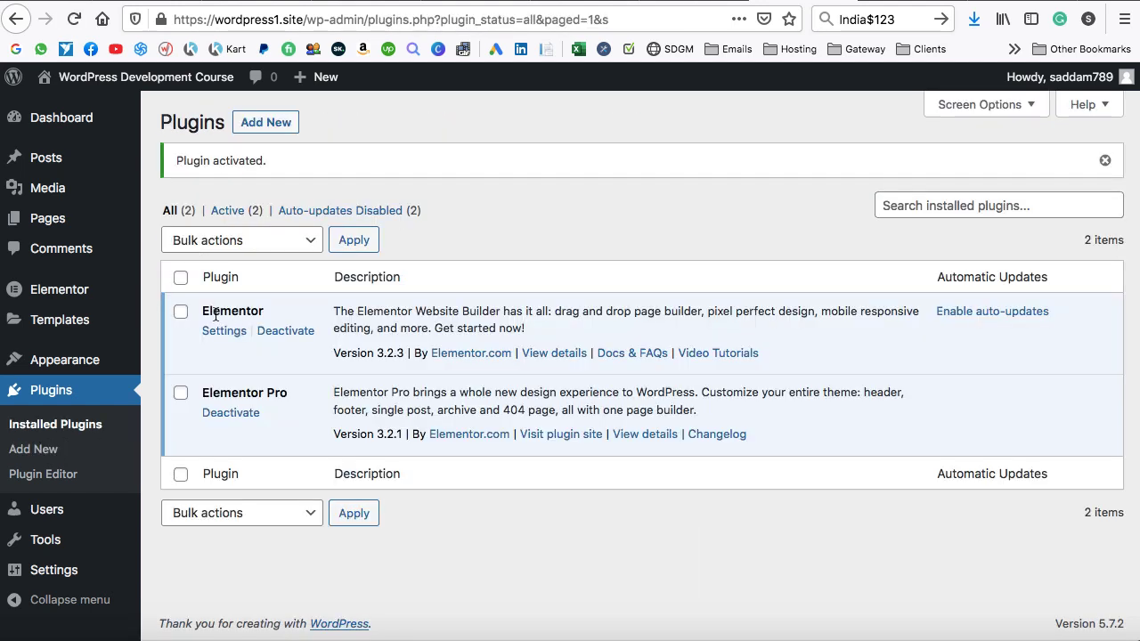
double_click(215, 315)
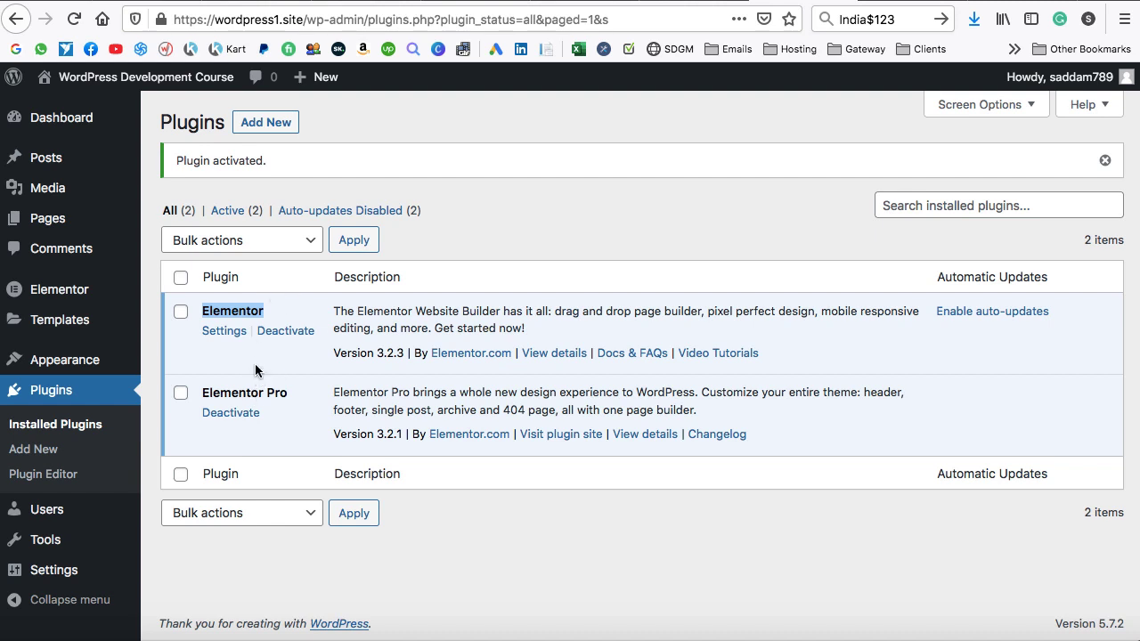
Step: Search the theme directory for 'astra', then install and activate the Astra theme
mouse_move(98, 363)
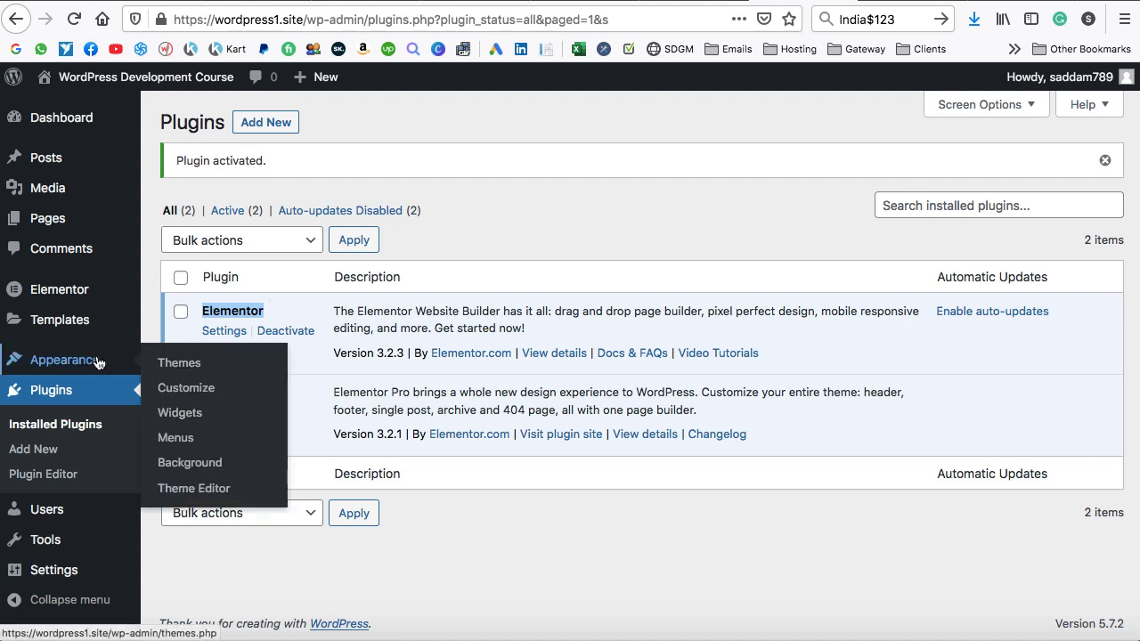
left_click(162, 359)
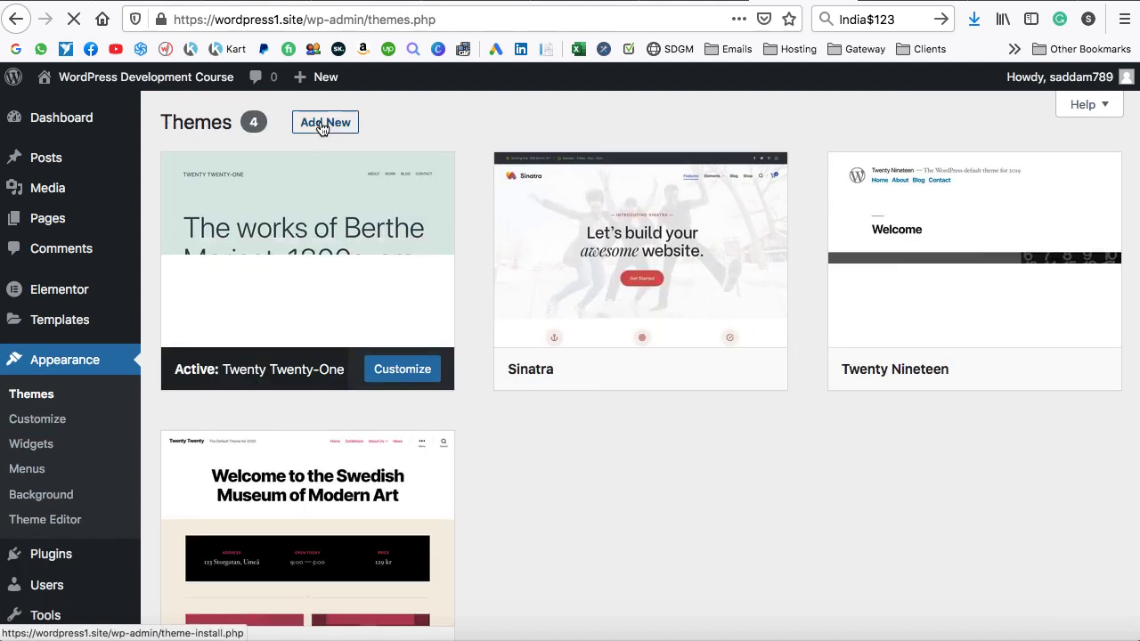
left_click(322, 124)
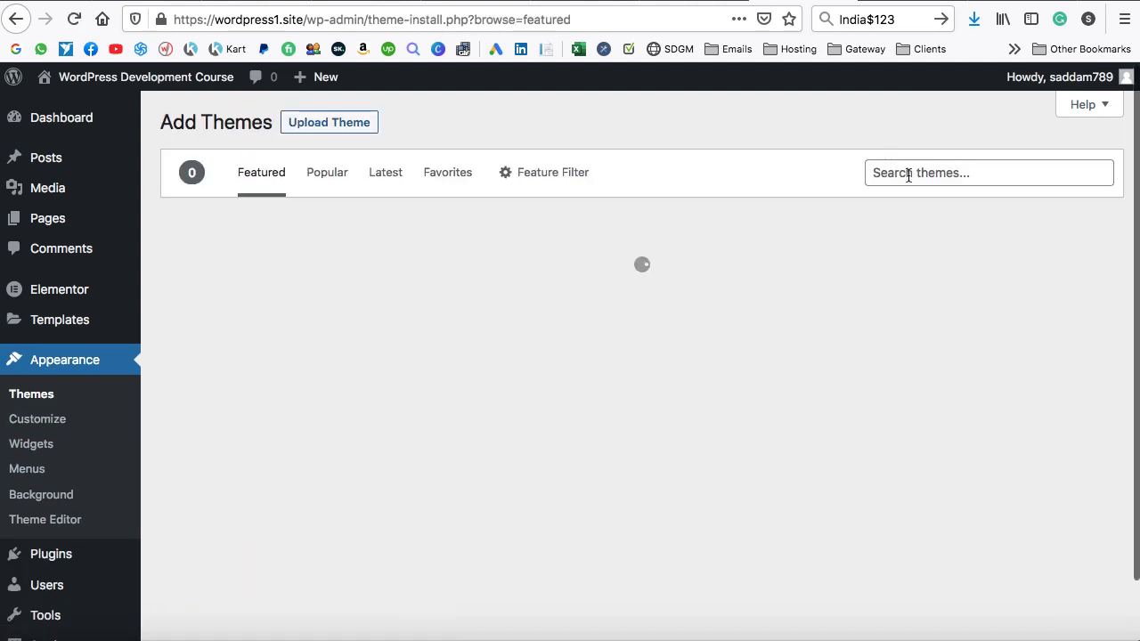
left_click(909, 174)
type("as")
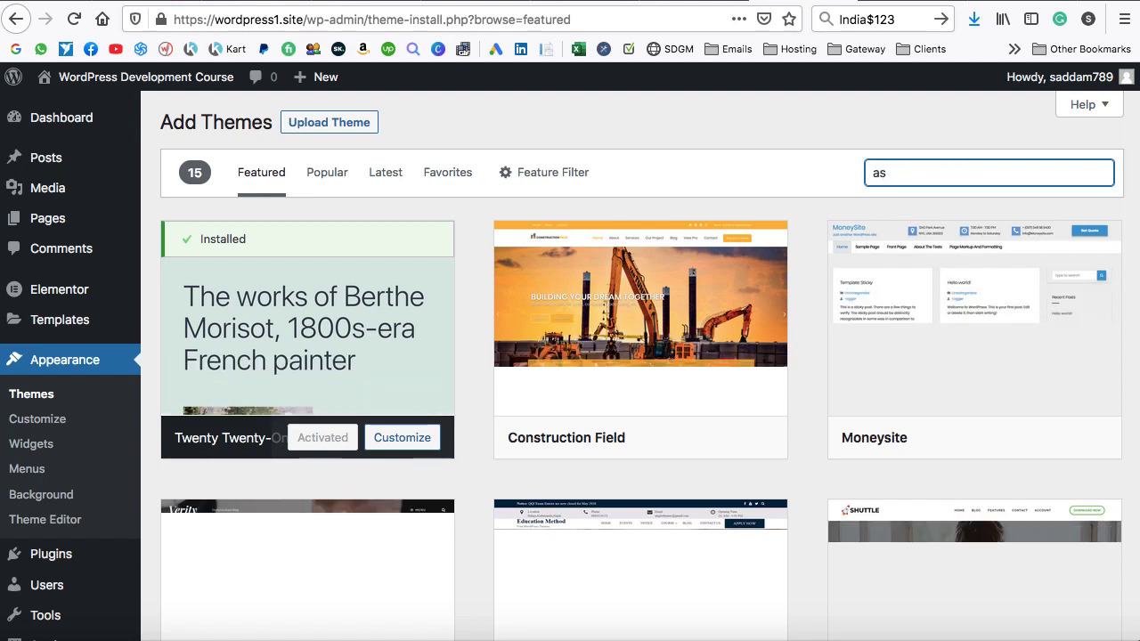
type("tra")
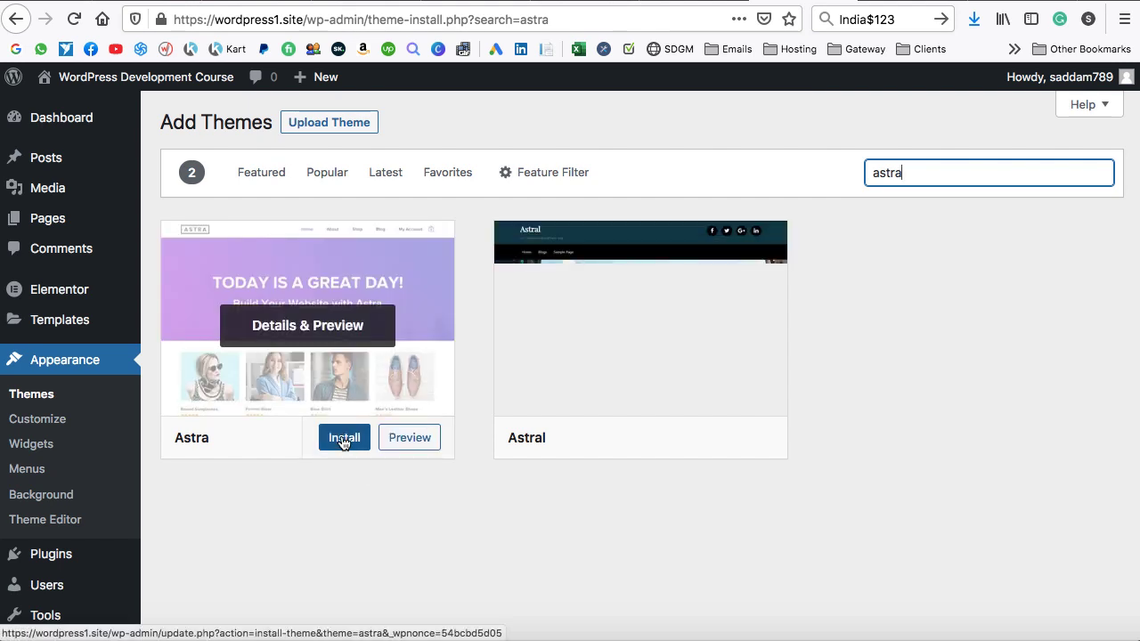
left_click(344, 441)
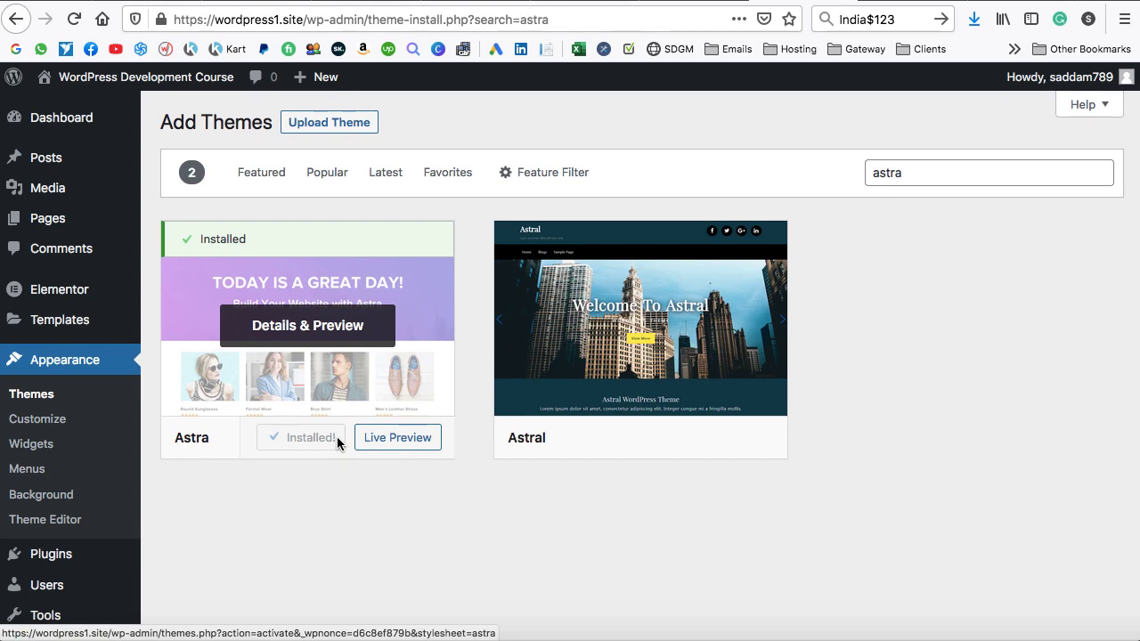
left_click(313, 438)
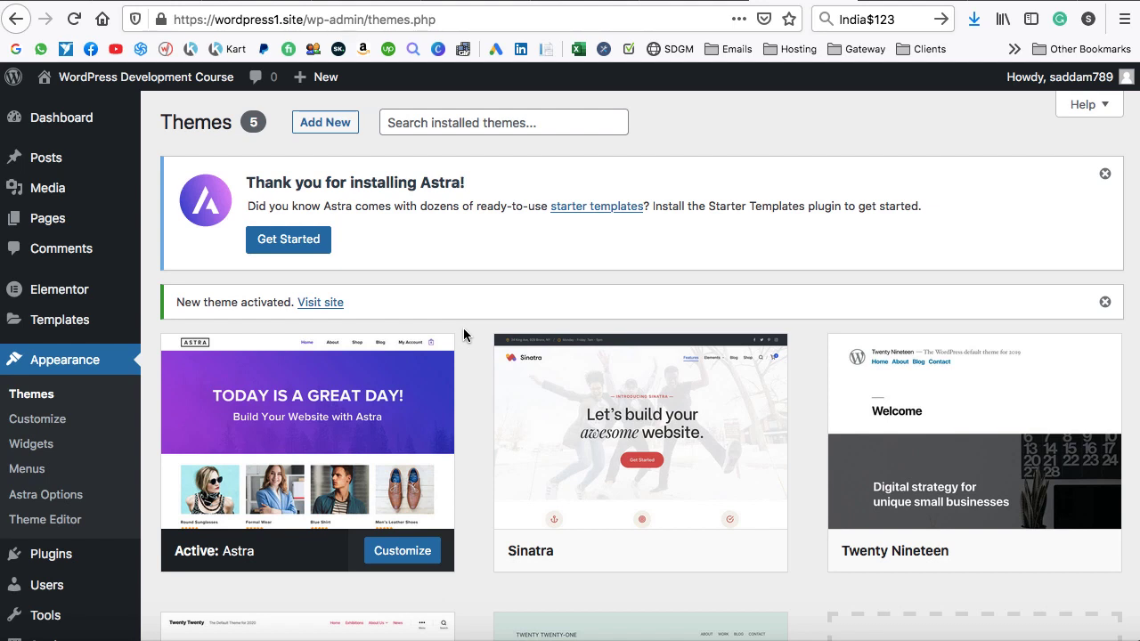
Step: Create a new untitled page from the Pages menu's Add New
mouse_move(368, 408)
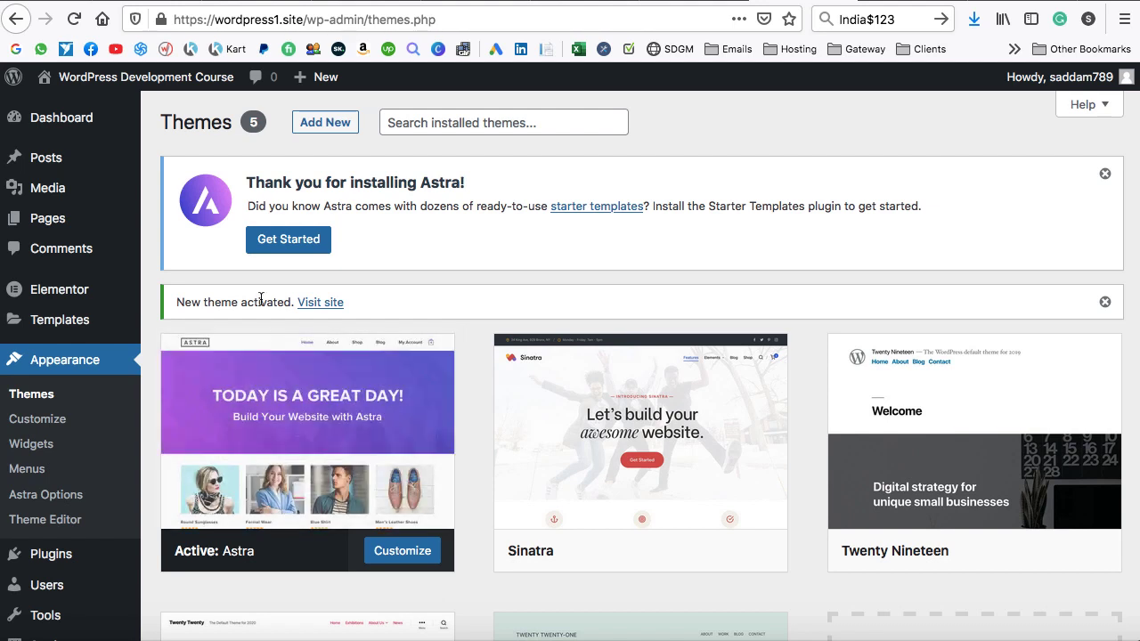
mouse_move(48, 222)
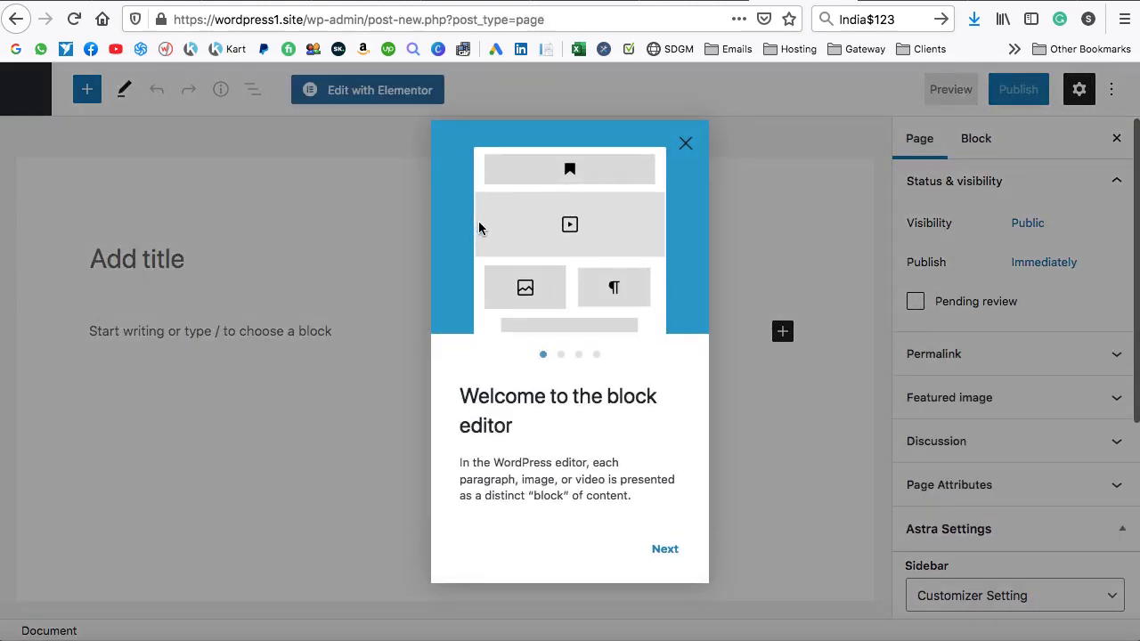
Step: Dismiss the welcome guide and title the new page 'Home'
left_click(685, 143)
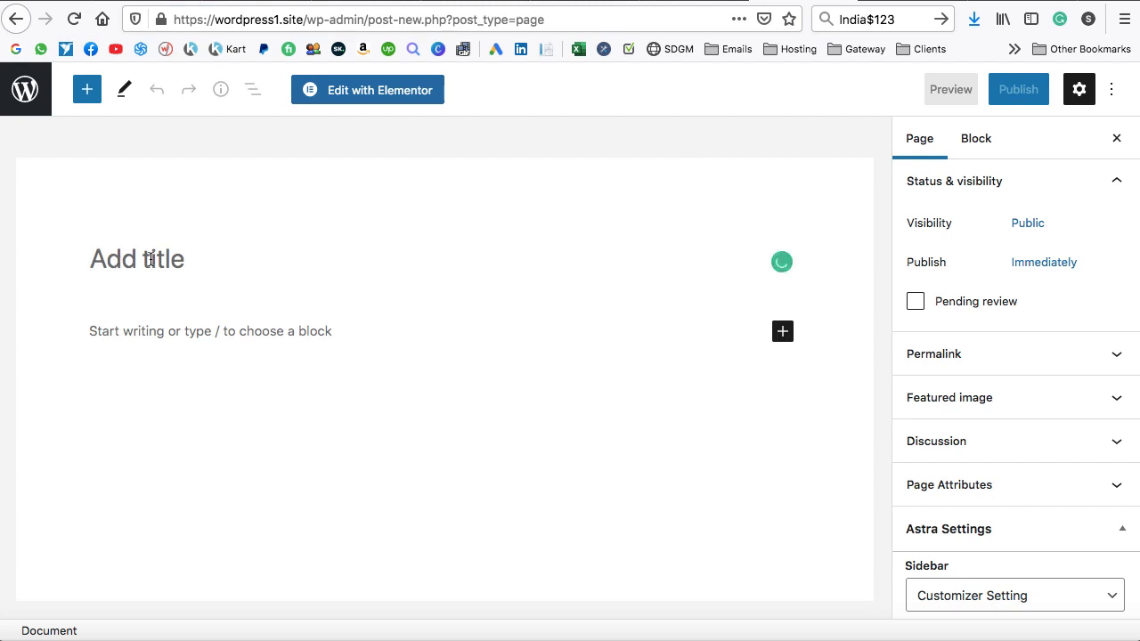
type("Home")
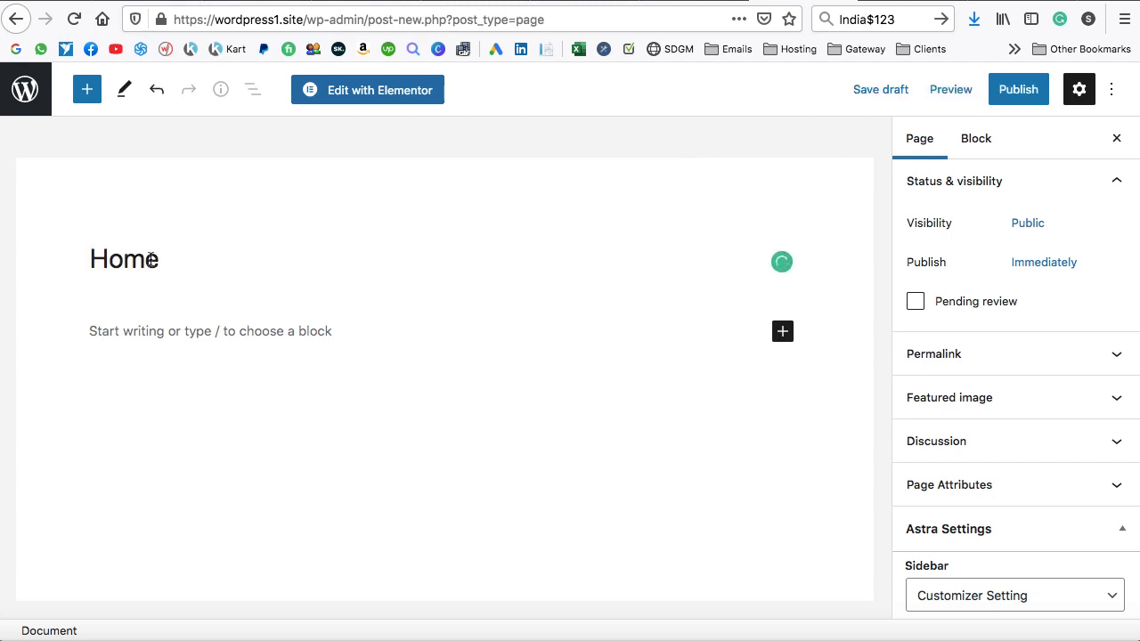
scroll(970, 382, "down", 5)
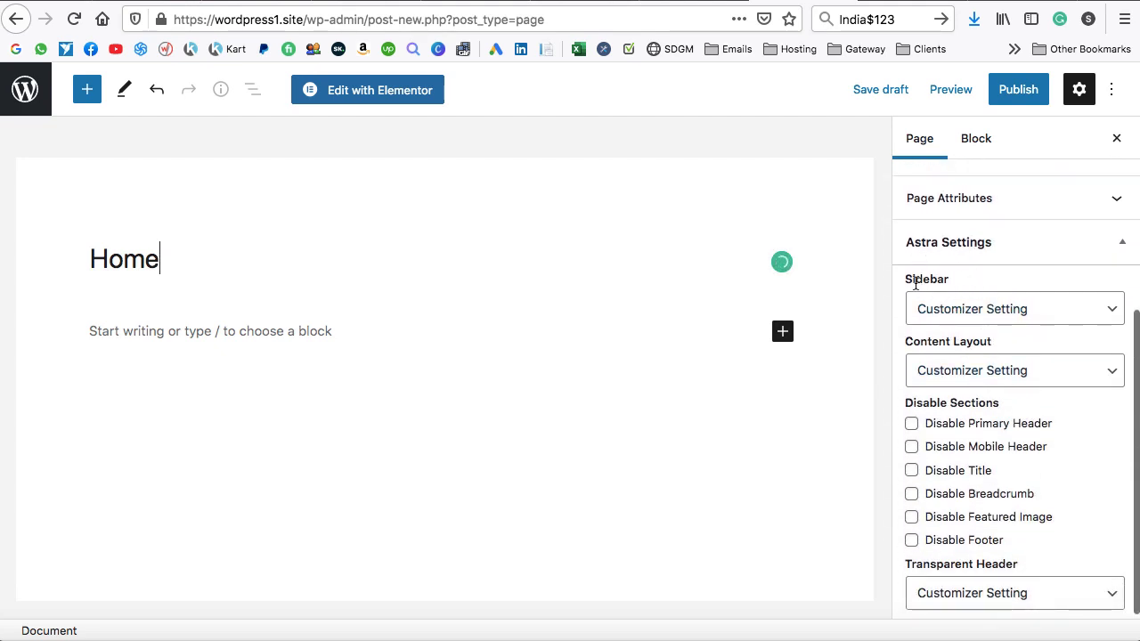
Step: In Astra Settings, set the sidebar to No Sidebar and content layout to Full Width / Stretched
left_click(952, 309)
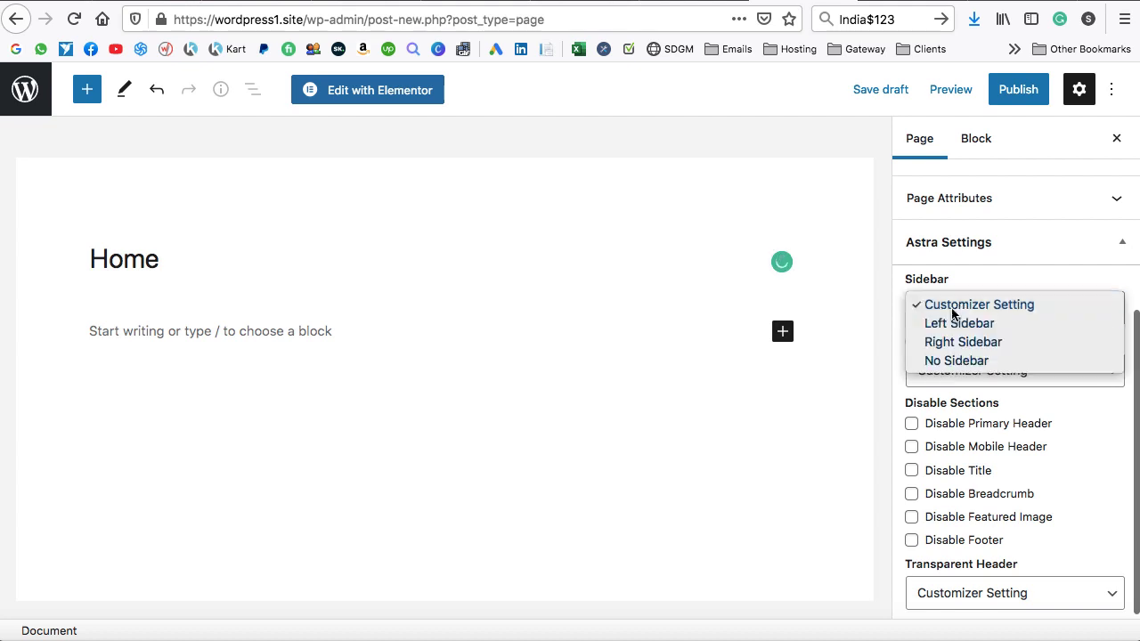
left_click(957, 361)
left_click(983, 370)
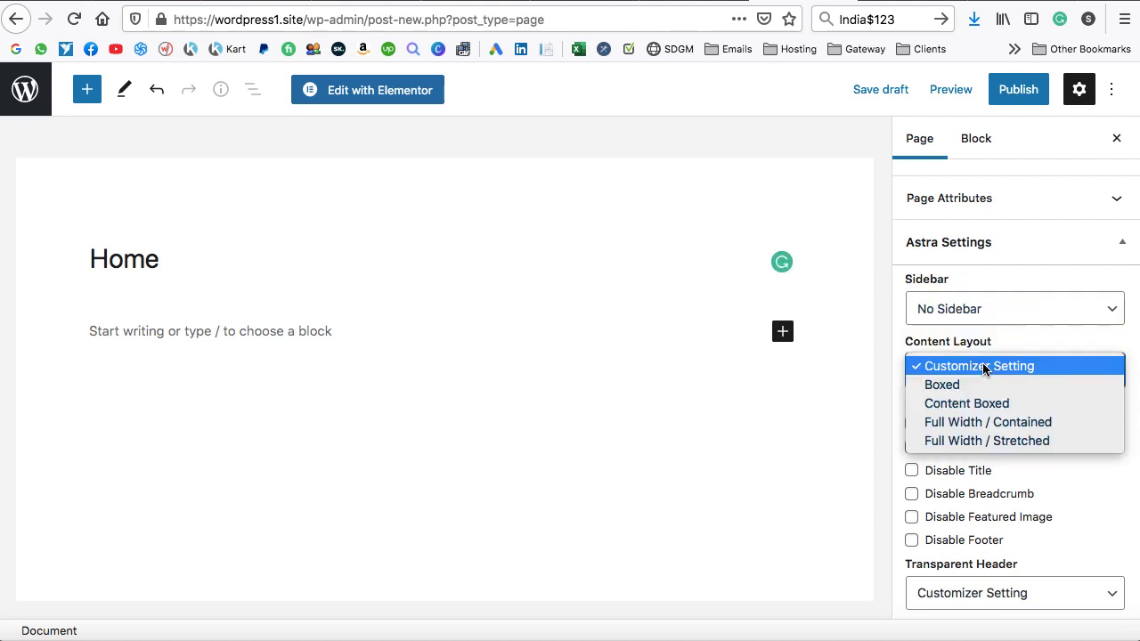
left_click(974, 445)
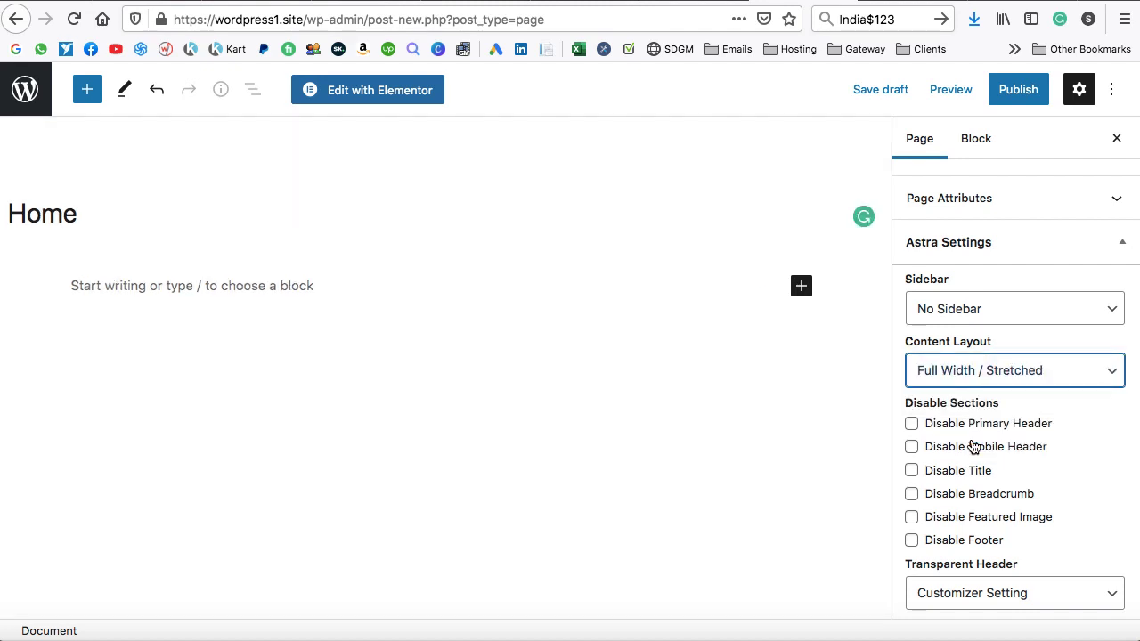
Step: Disable the mobile header, page title, breadcrumb and featured image for this page
left_click(912, 448)
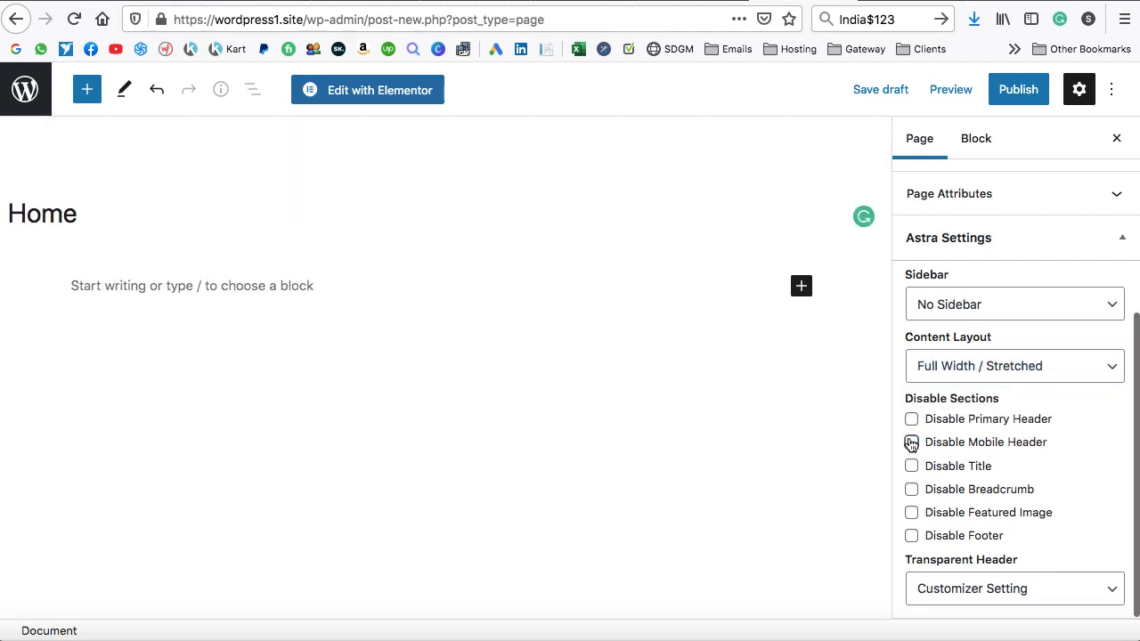
left_click(911, 466)
left_click(912, 489)
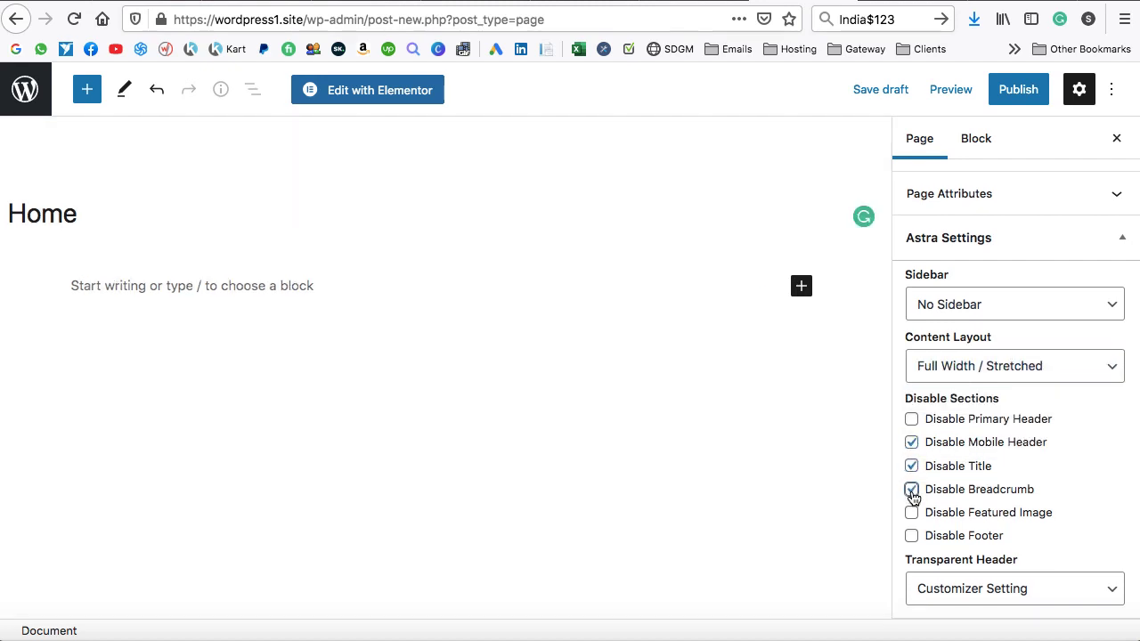
left_click(913, 514)
Step: Publish the Home page and open its live view in a new browser tab
left_click(1020, 93)
left_click(971, 92)
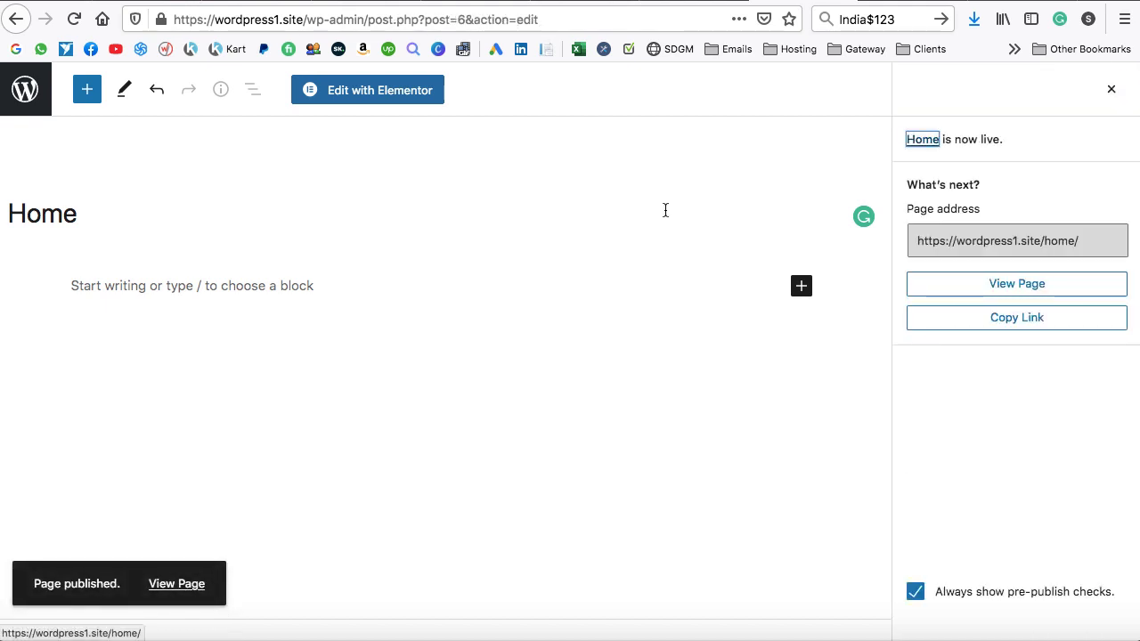
right_click(169, 586)
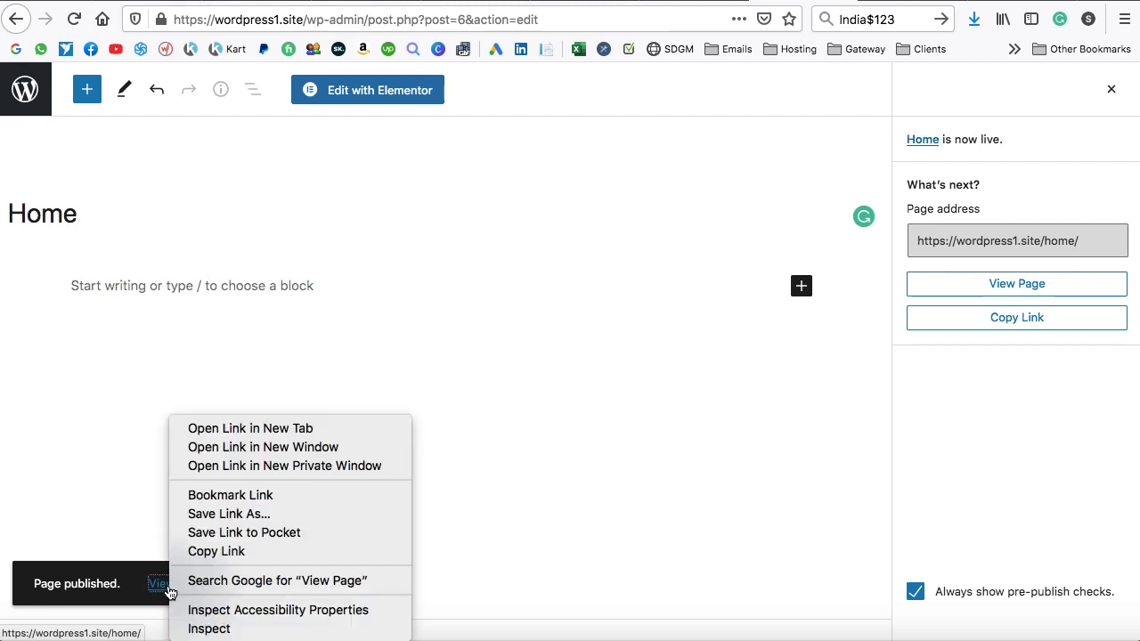
left_click(237, 429)
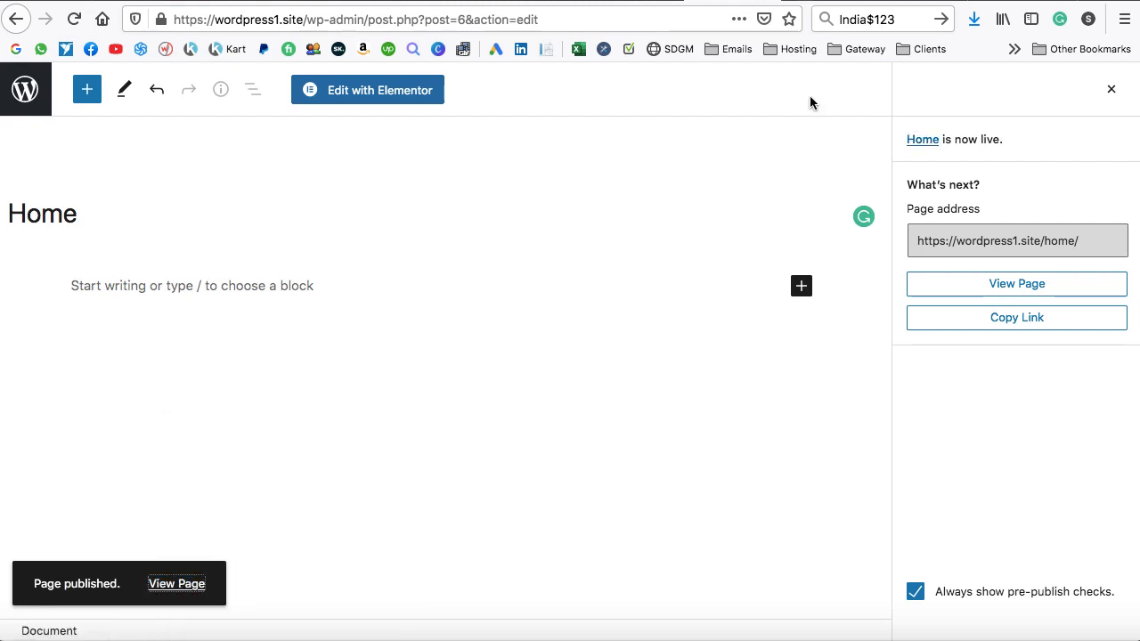
left_click(829, 2)
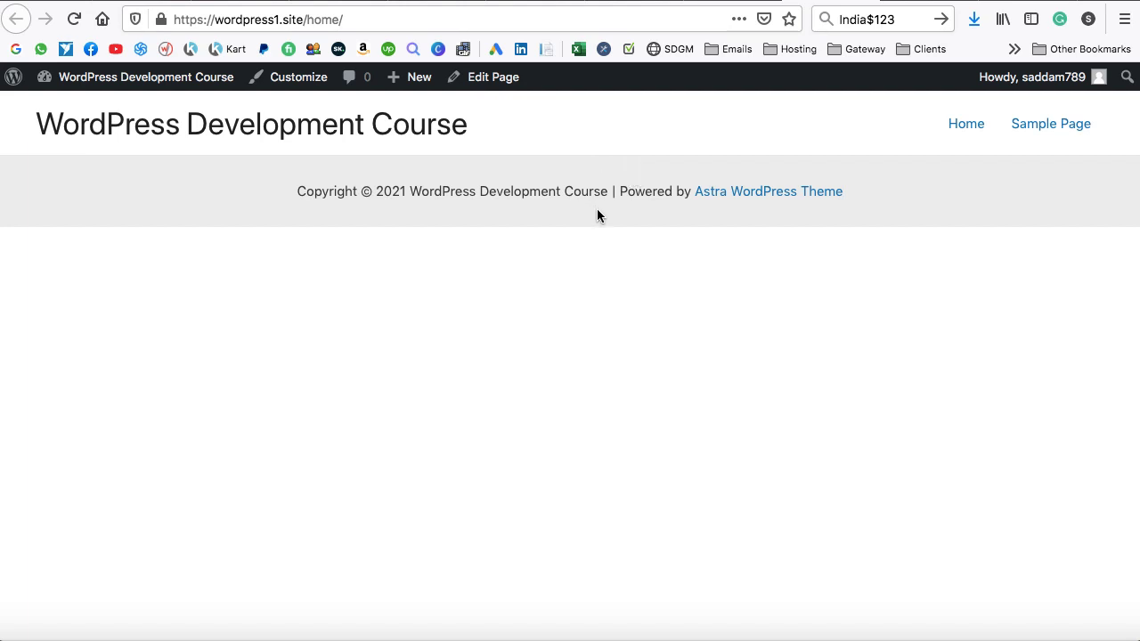
Step: Close the live tab and launch Edit with Elementor on the Home page
key("super+w")
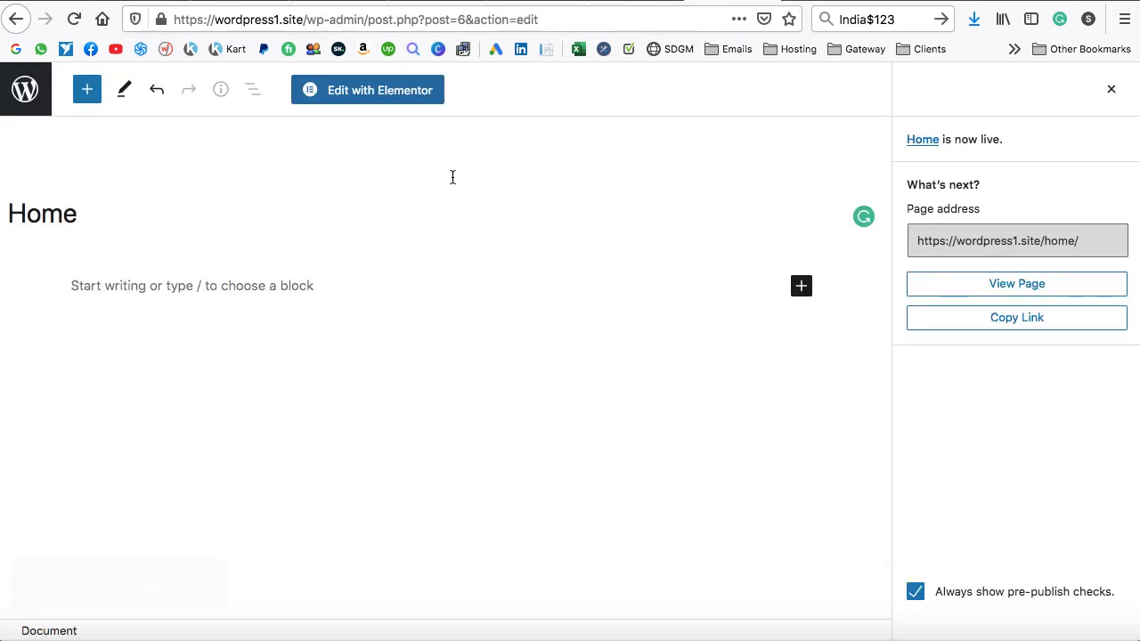
left_click(369, 91)
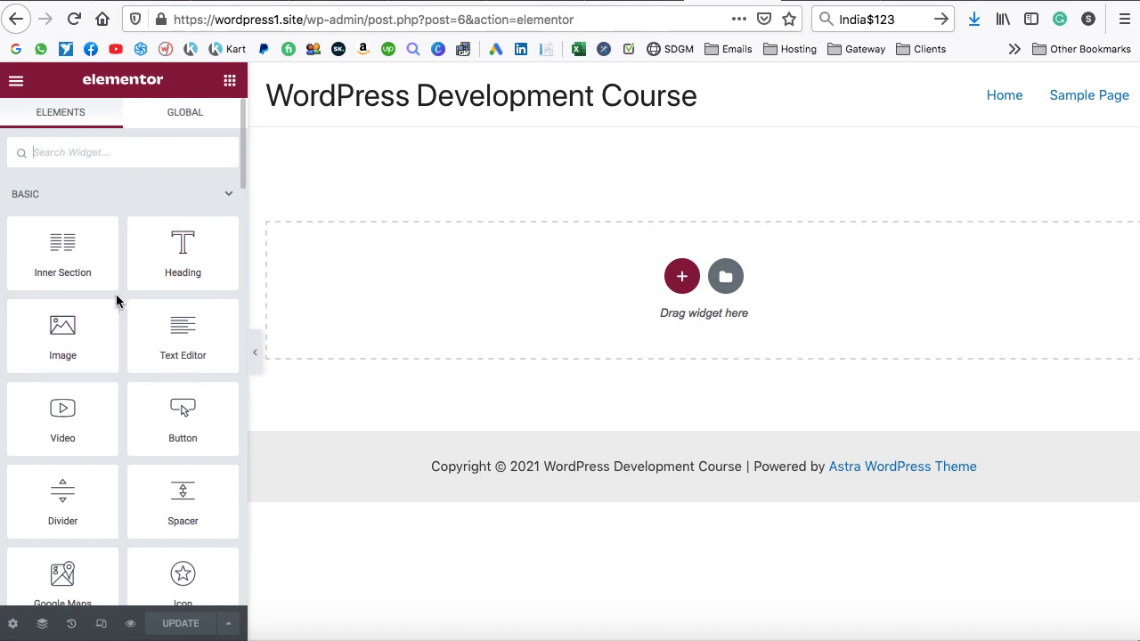
scroll(116, 301, "down", 3)
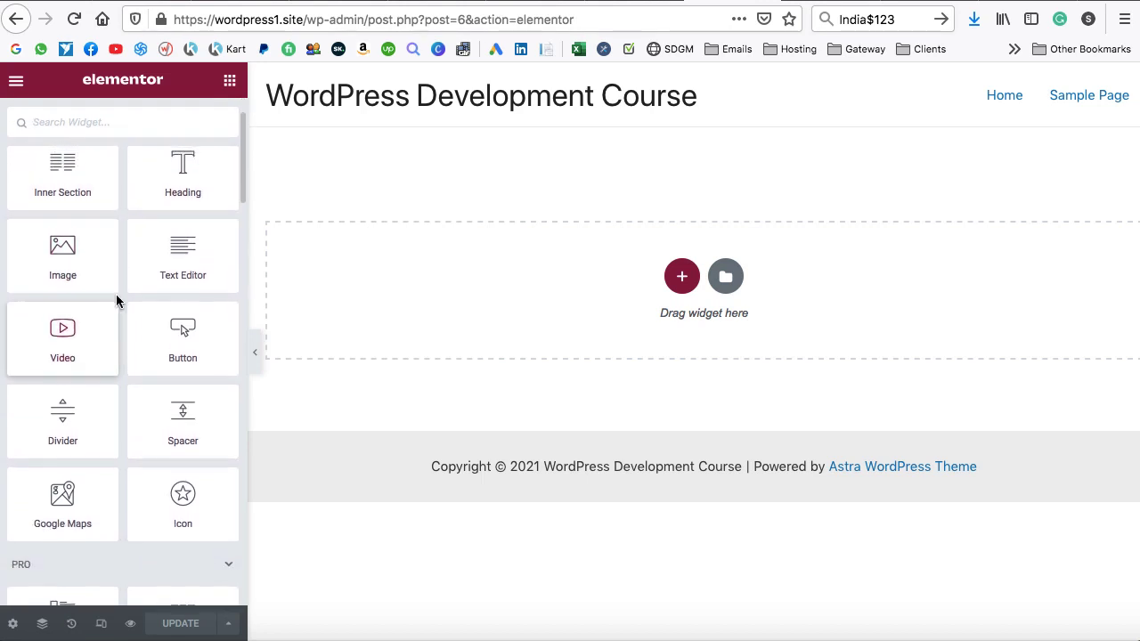
scroll(122, 297, "up", 3)
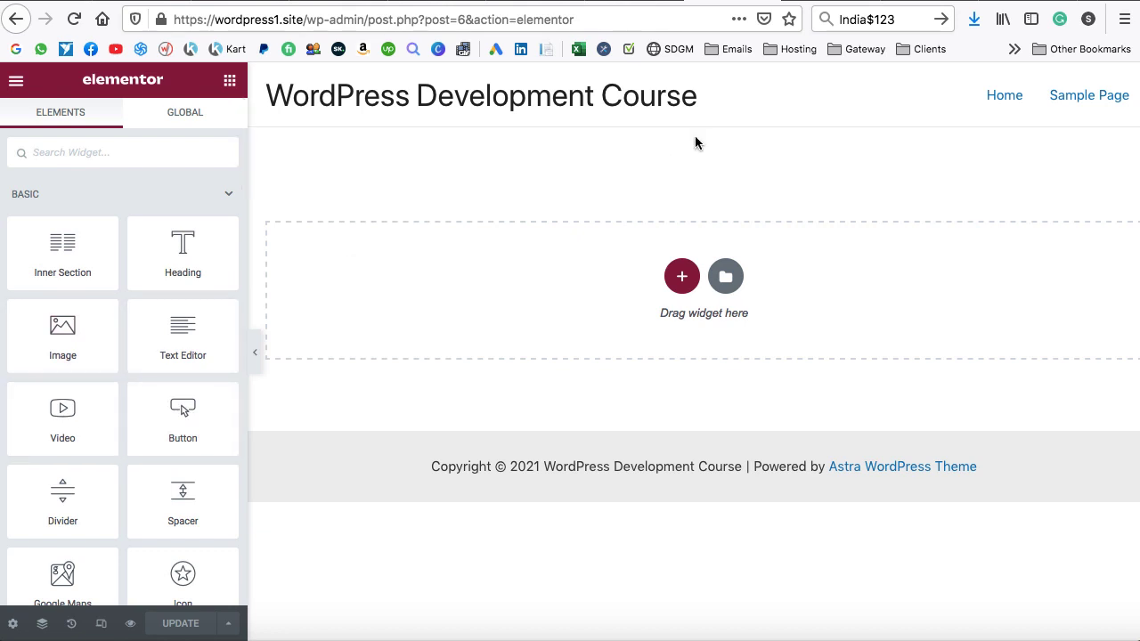
left_click(534, 4)
Step: Import 'sales page template.json' from a Desktop subfolder into the Elementor library and insert it
left_click(726, 279)
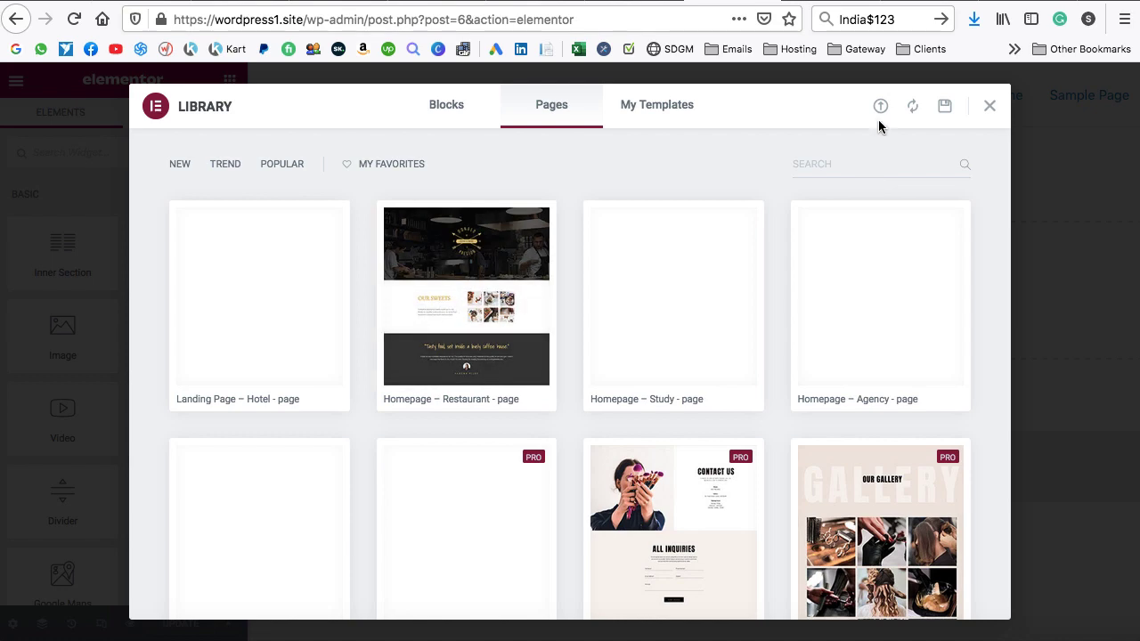
left_click(880, 107)
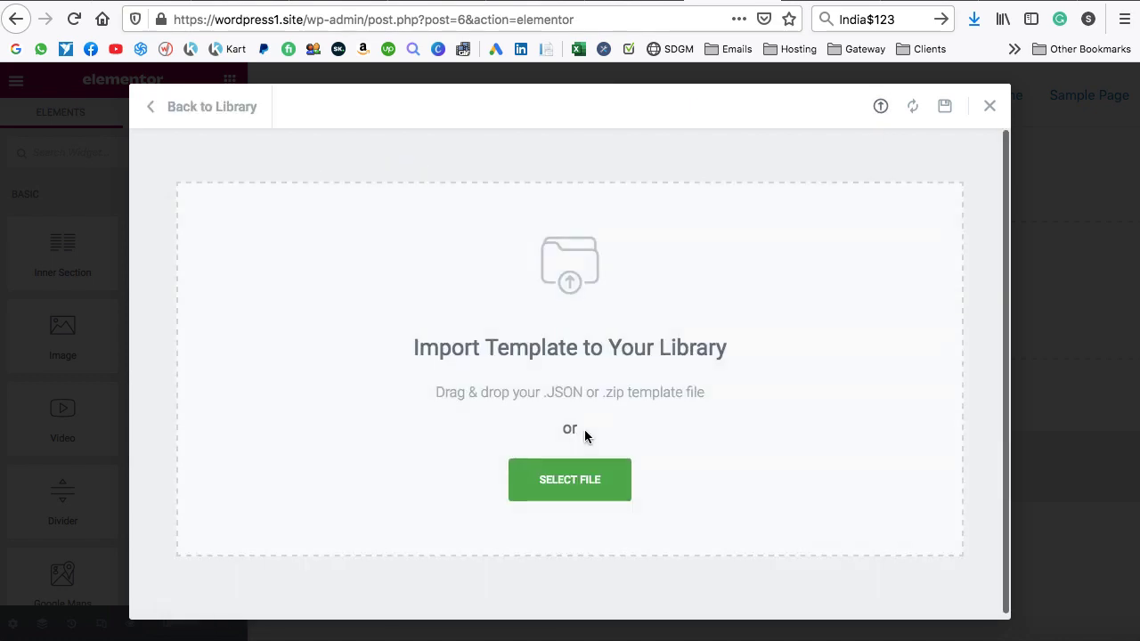
left_click(575, 479)
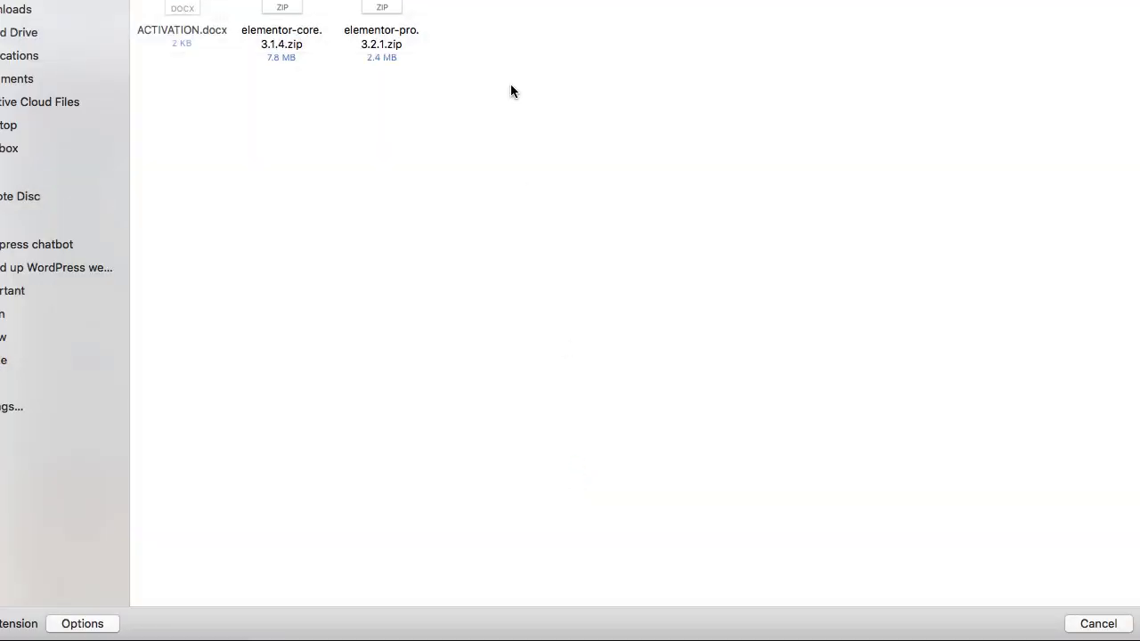
left_click(8, 125)
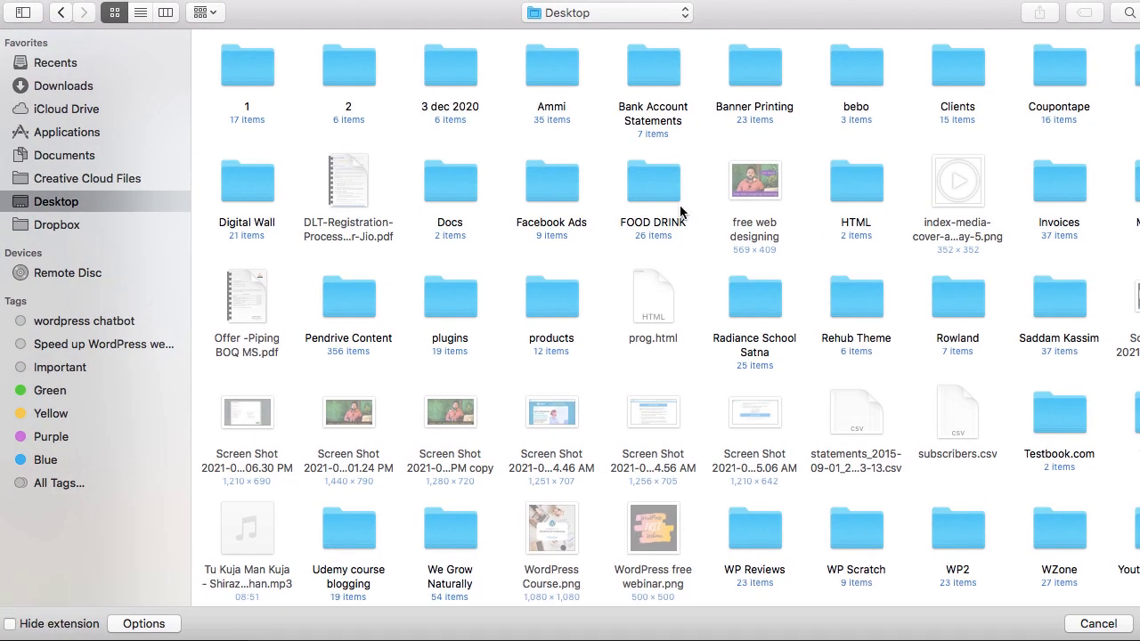
scroll(678, 309, "down", 1)
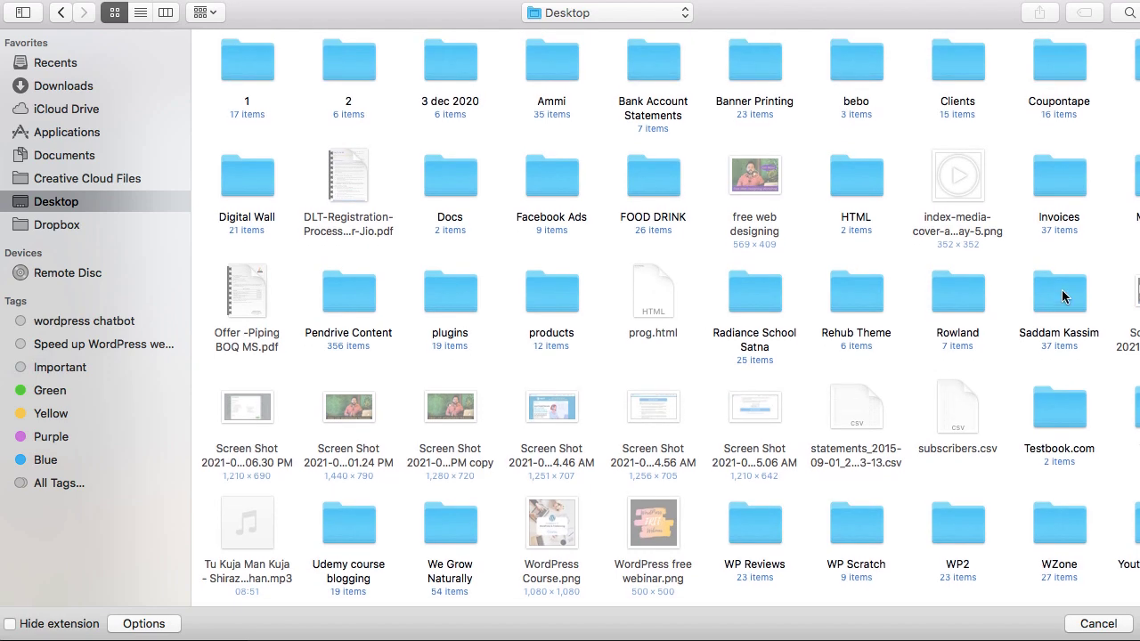
double_click(1066, 296)
left_click(1054, 296)
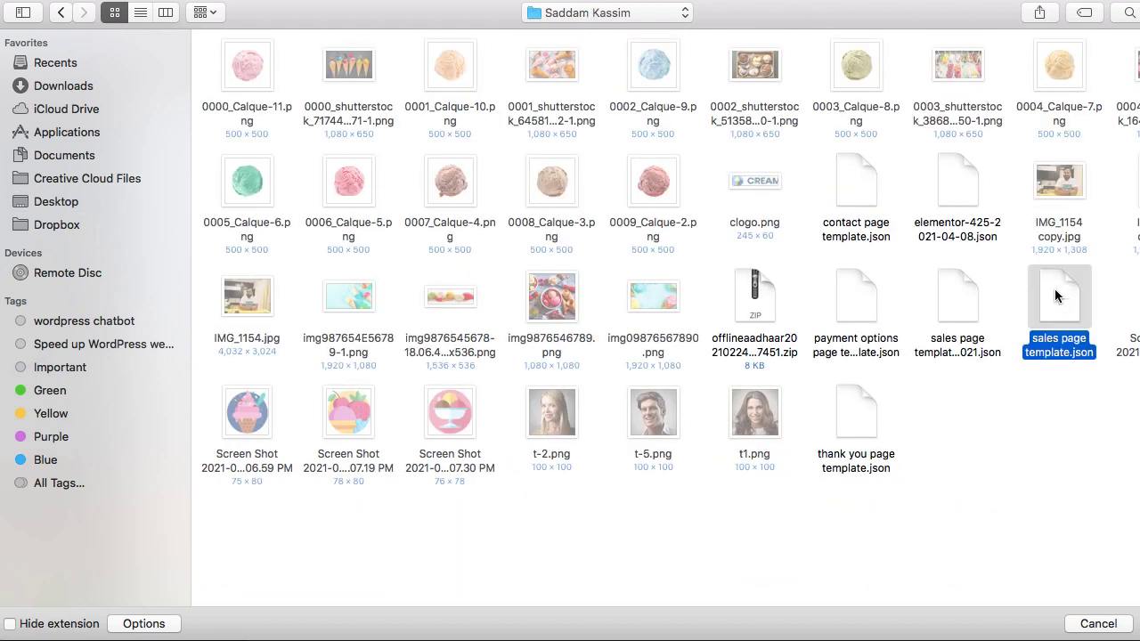
key("Return")
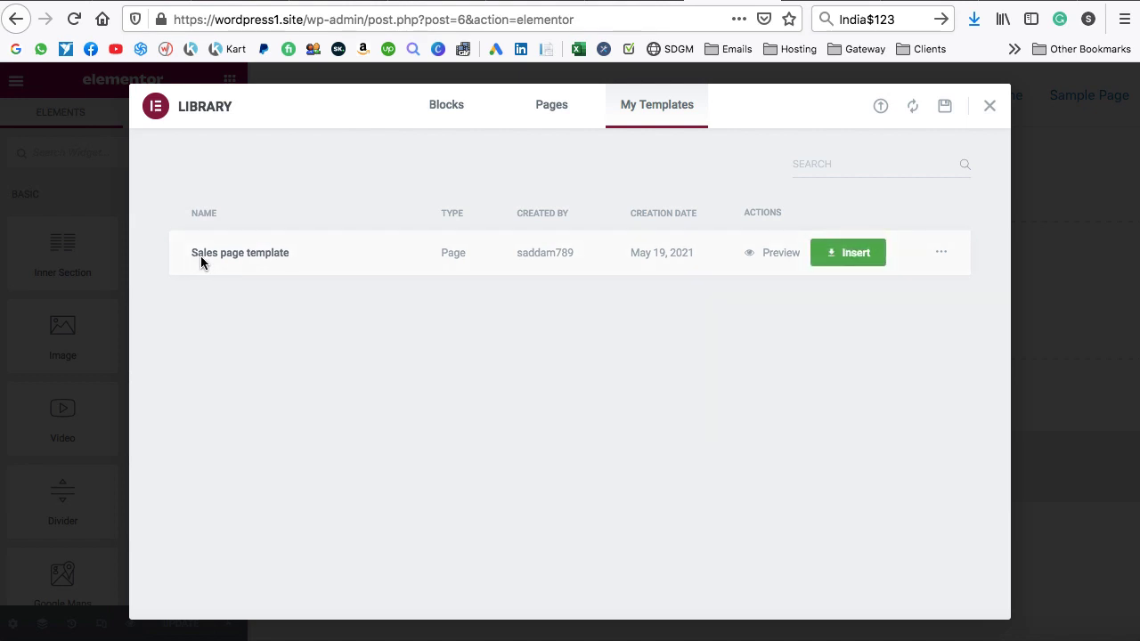
left_click(850, 259)
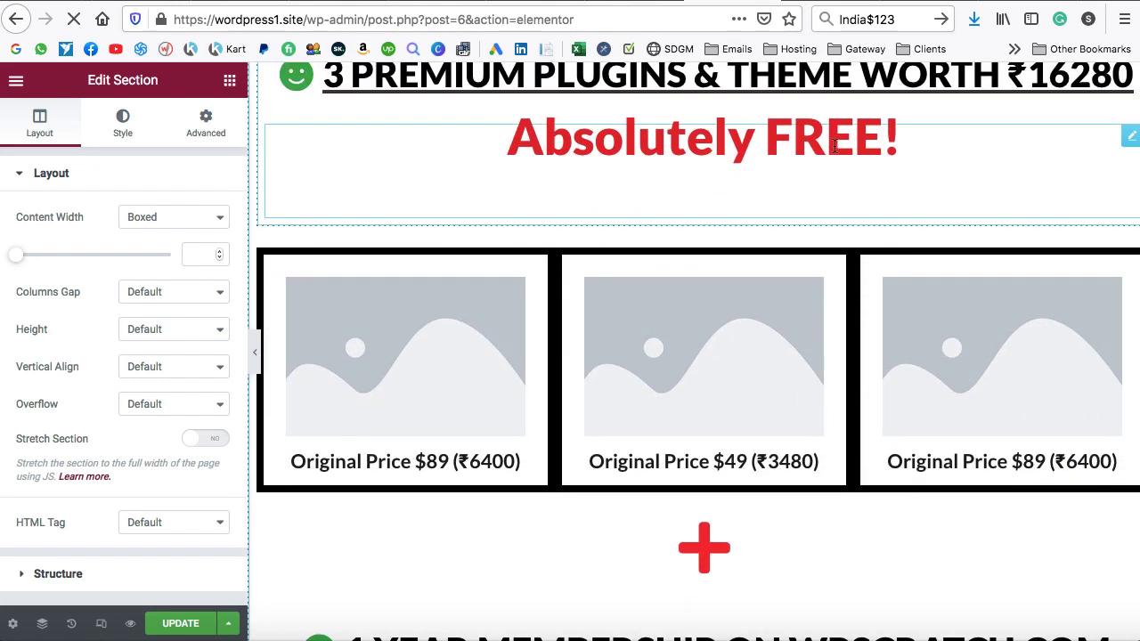
Step: Scroll through the inserted Sales page template to review its pricing, success stories and bonus sections
scroll(851, 231, "down", 2)
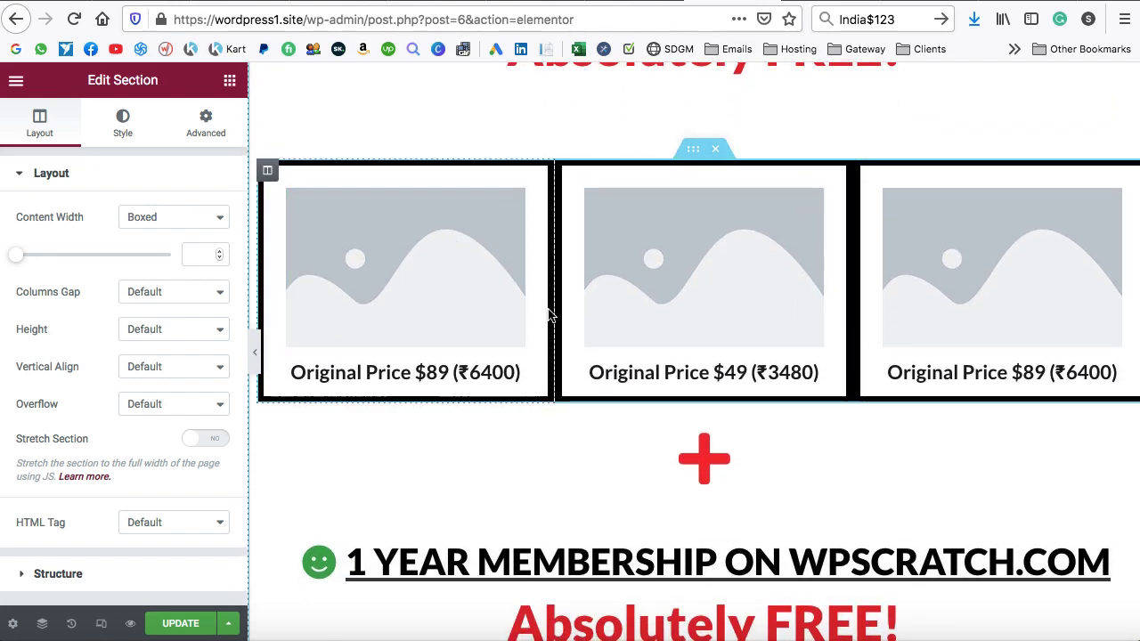
scroll(549, 315, "down", 6)
scroll(549, 316, "down", 5)
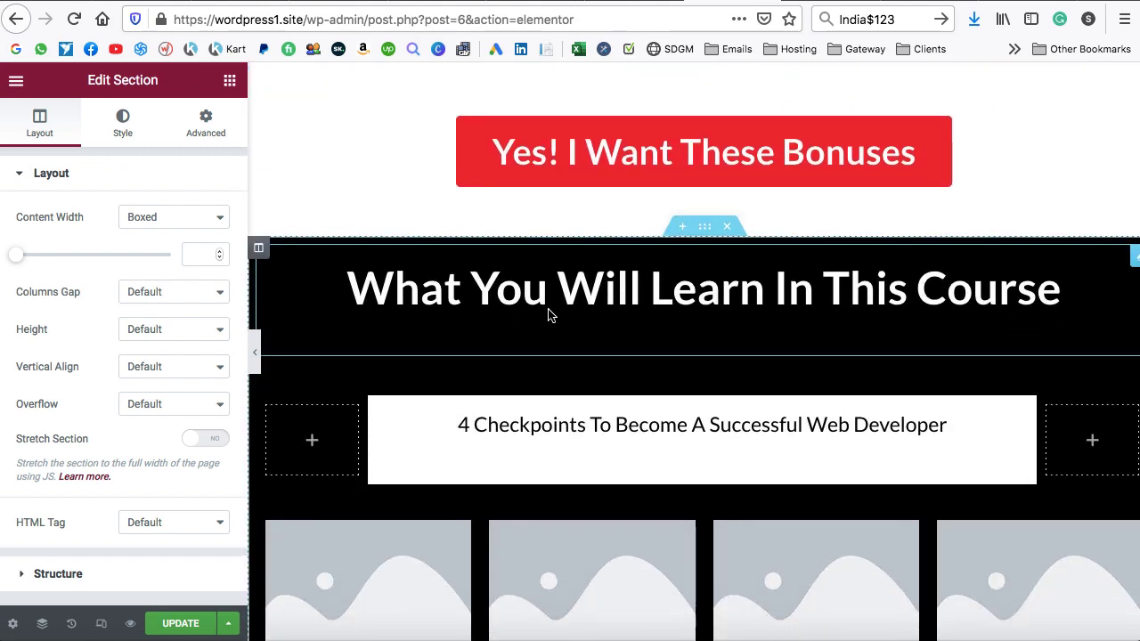
scroll(549, 315, "down", 2)
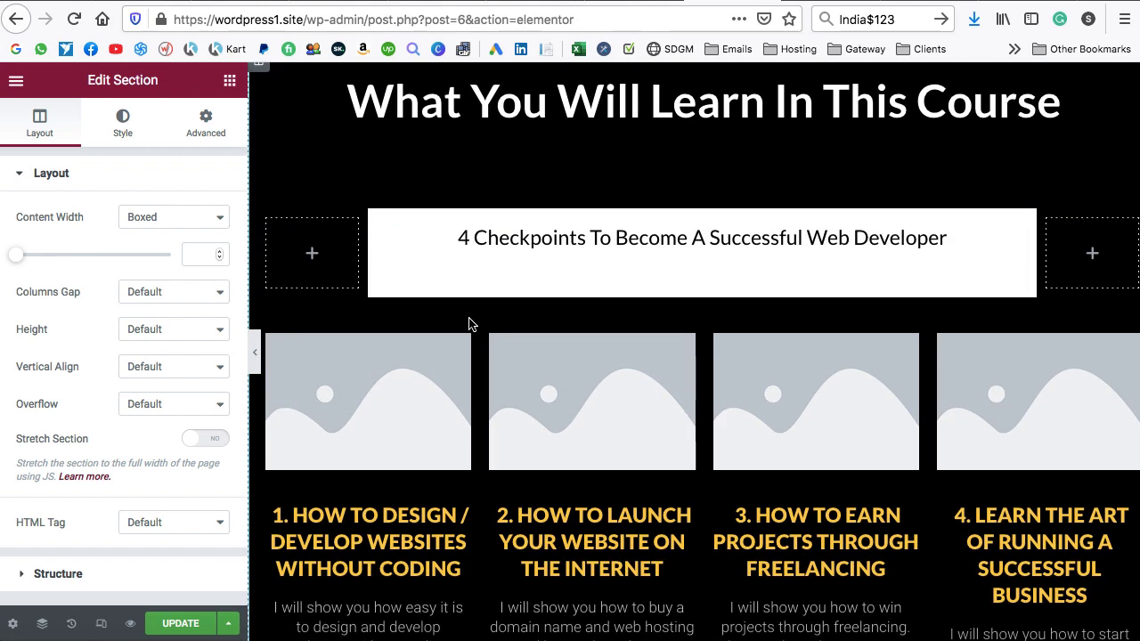
scroll(470, 324, "up", 12)
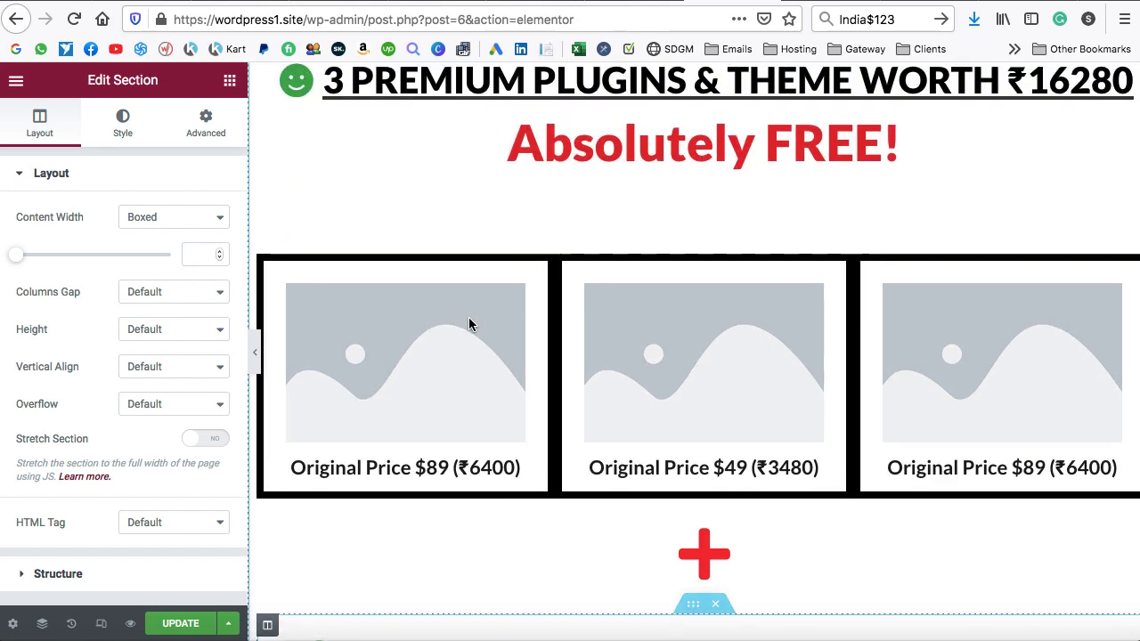
scroll(469, 324, "up", 5)
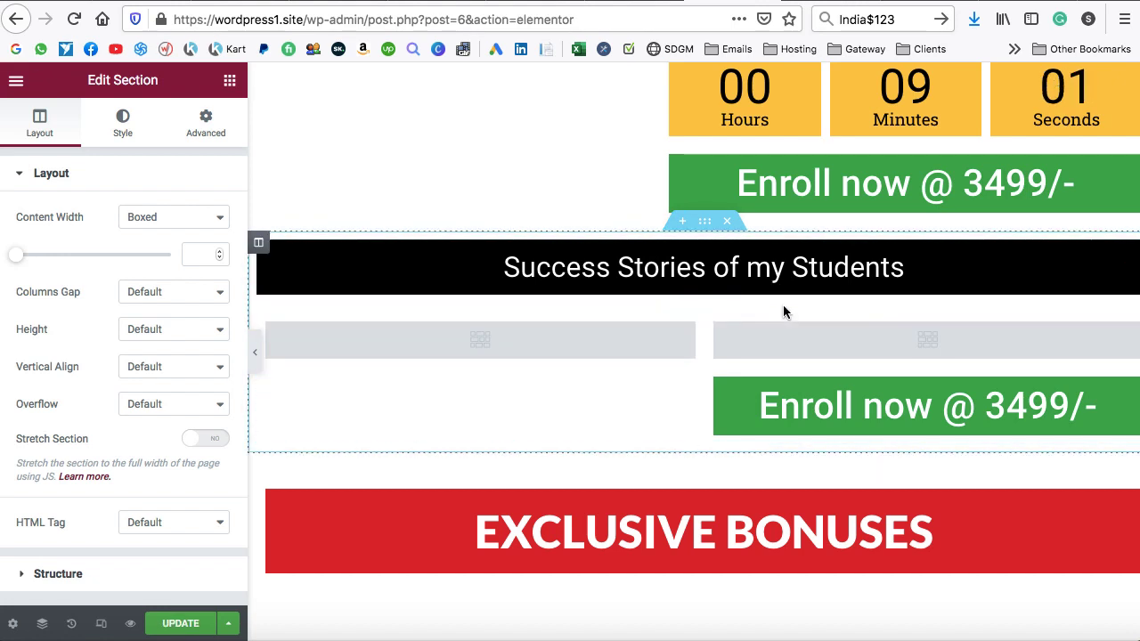
Step: Reload the live home page and scroll through it to confirm the sales layout and countdown timer
left_click(820, 5)
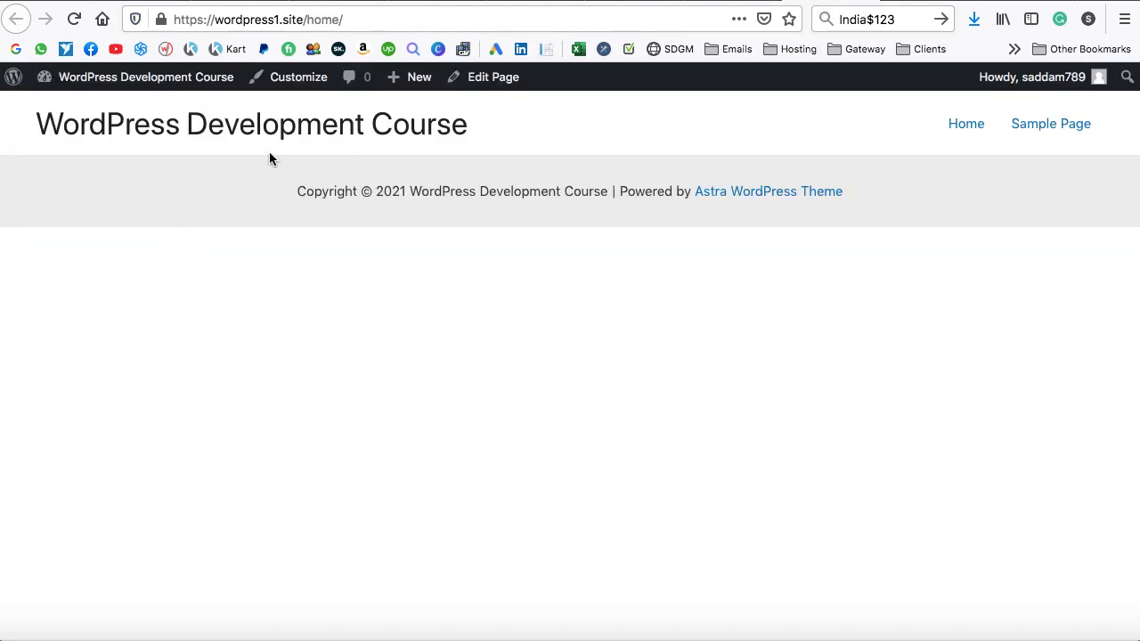
left_click(73, 18)
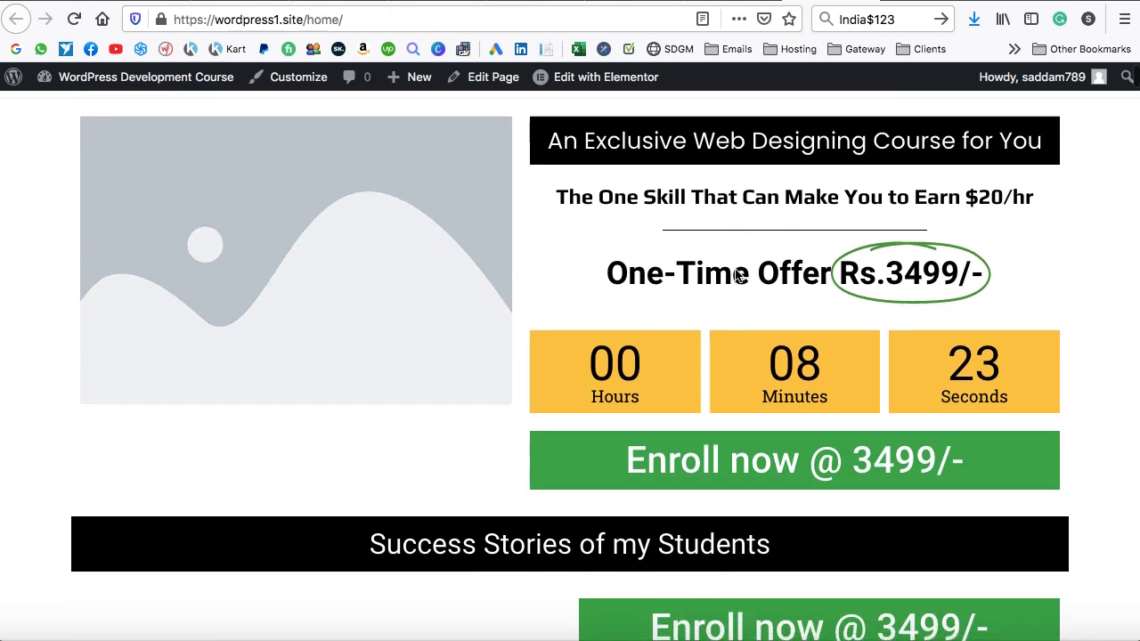
key("super+r")
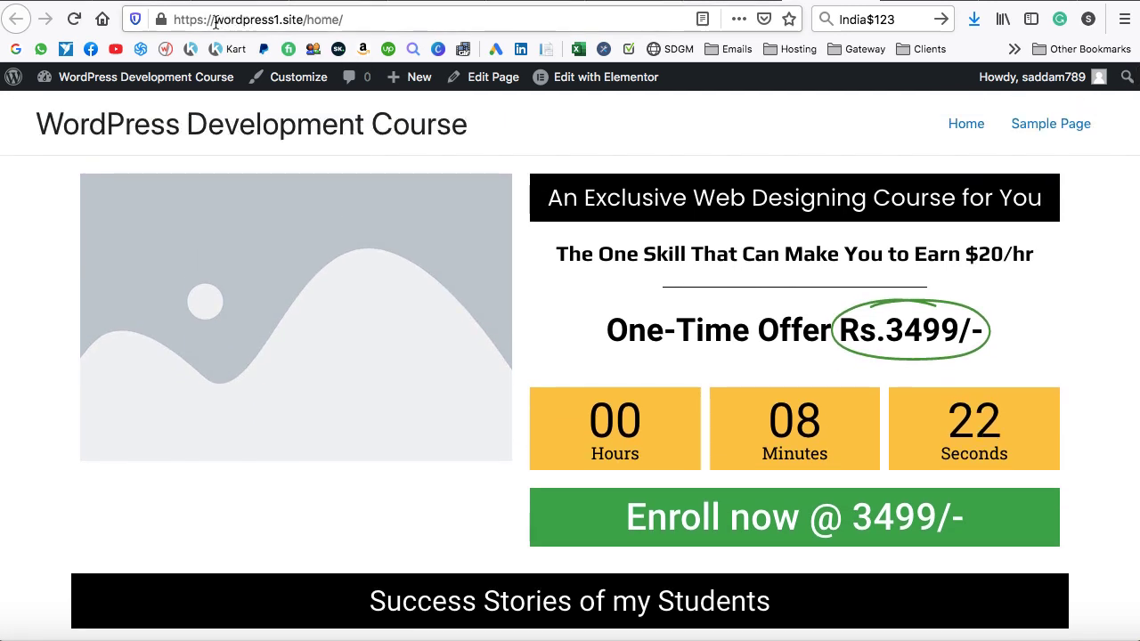
left_click_drag(215, 24, 299, 23)
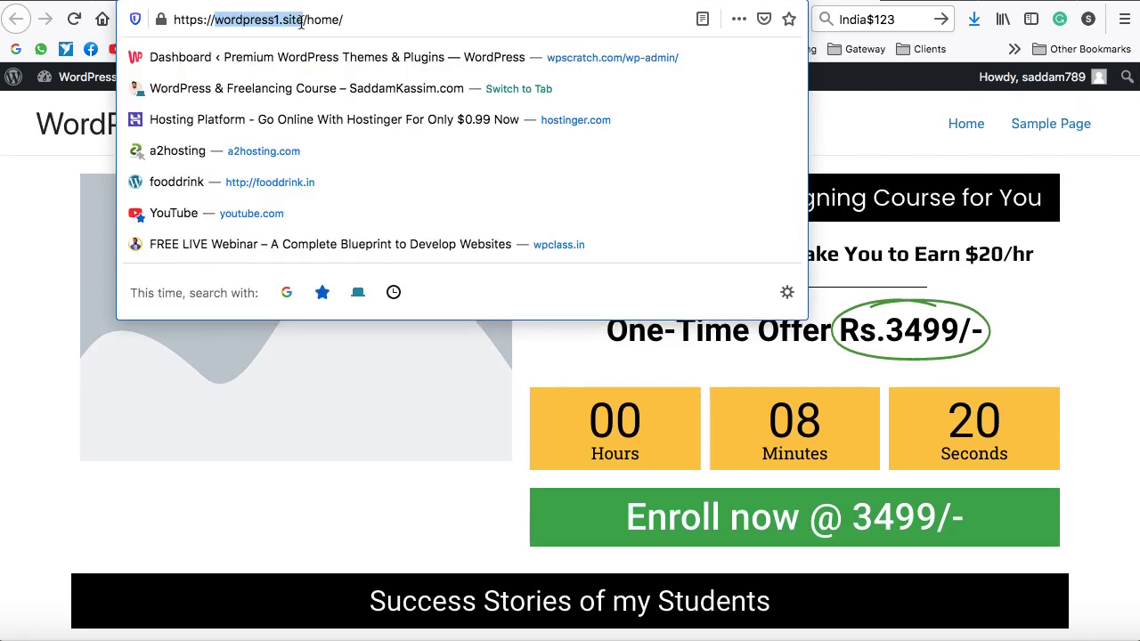
left_click(1050, 320)
scroll(984, 349, "down", 1)
scroll(984, 348, "down", 5)
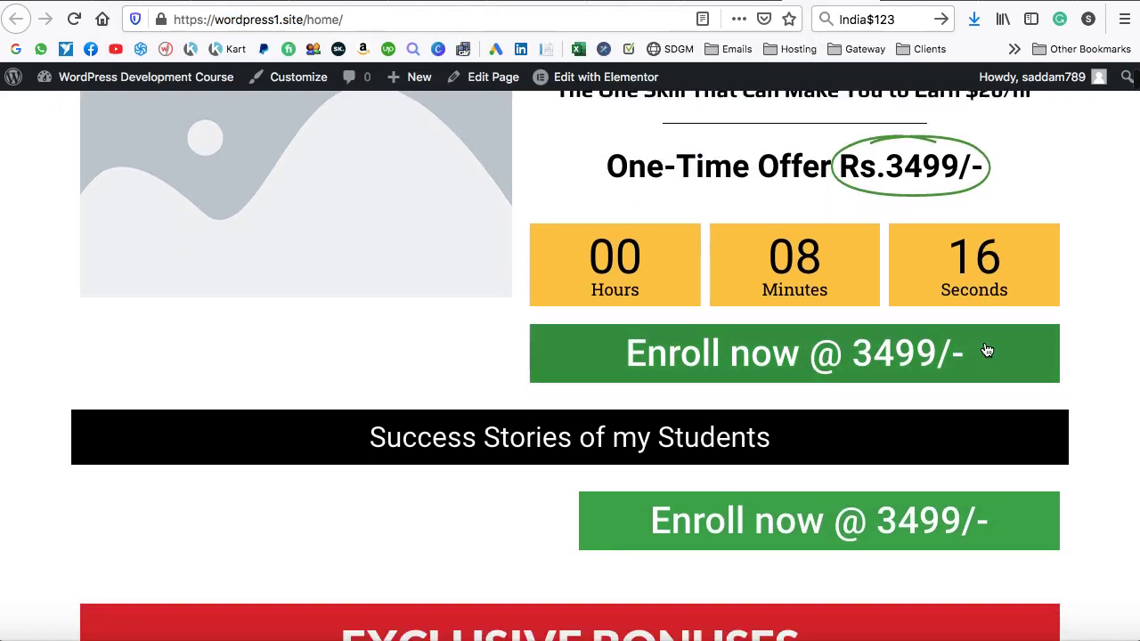
scroll(985, 350, "up", 5)
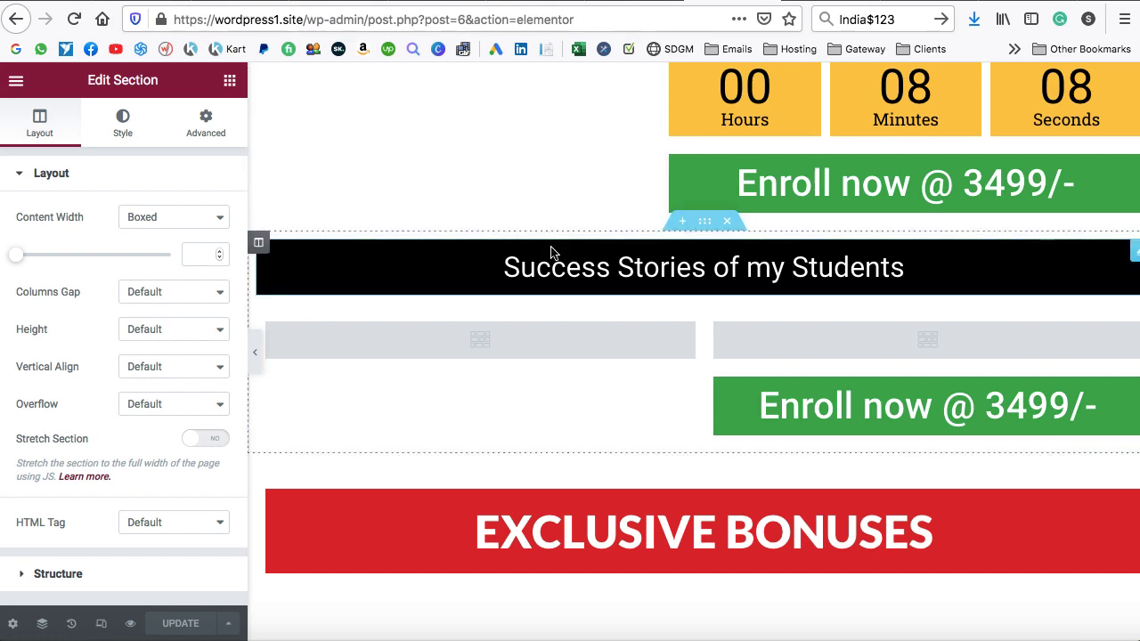
Step: Upload WordPress Course.png and insert it in place of the hero's grey placeholder image
scroll(551, 251, "up", 5)
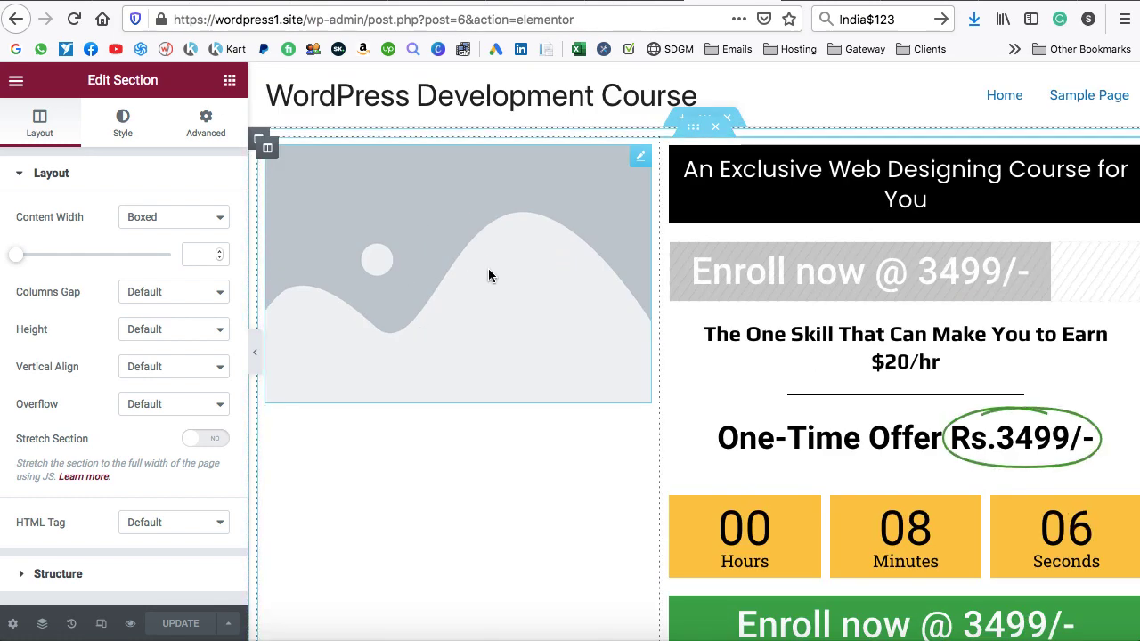
left_click(640, 162)
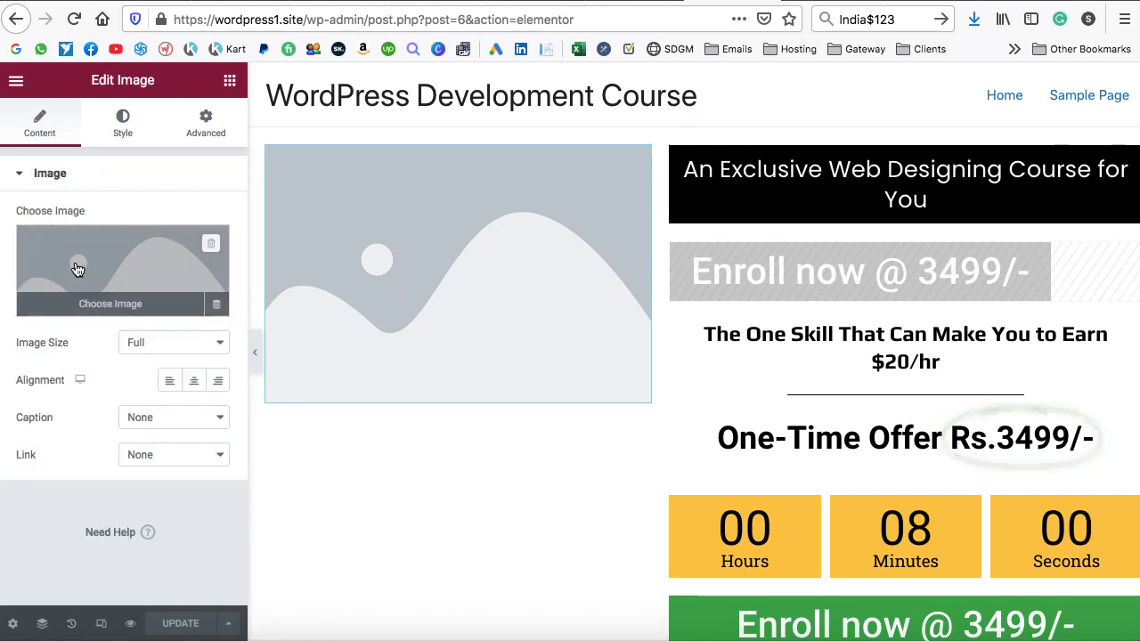
left_click(103, 312)
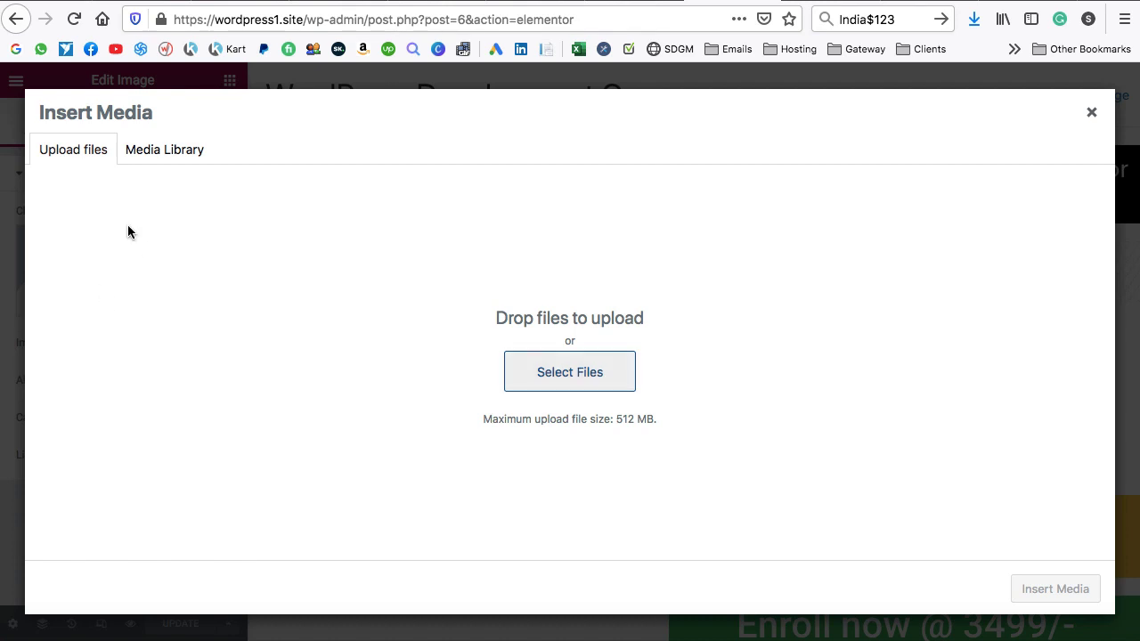
key("Return")
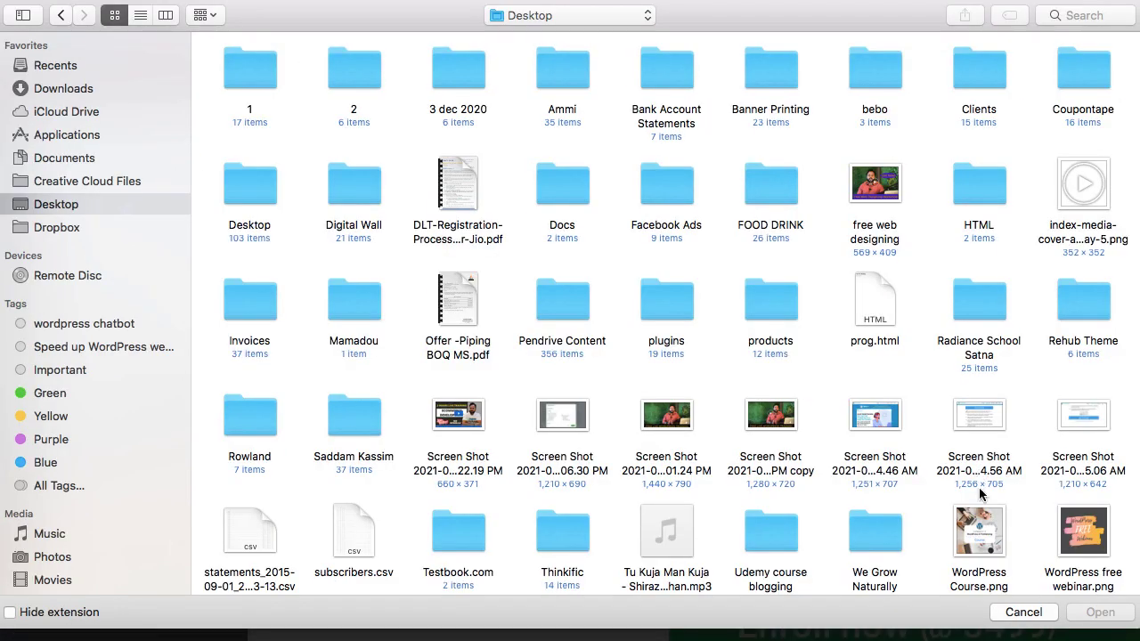
left_click(980, 523)
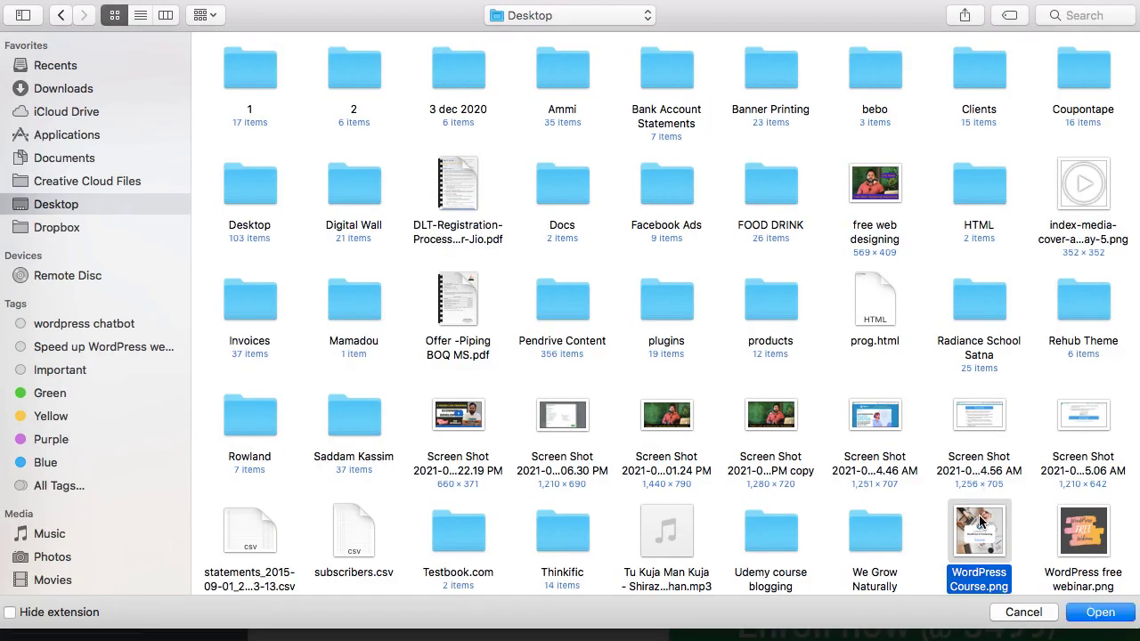
left_click(1108, 617)
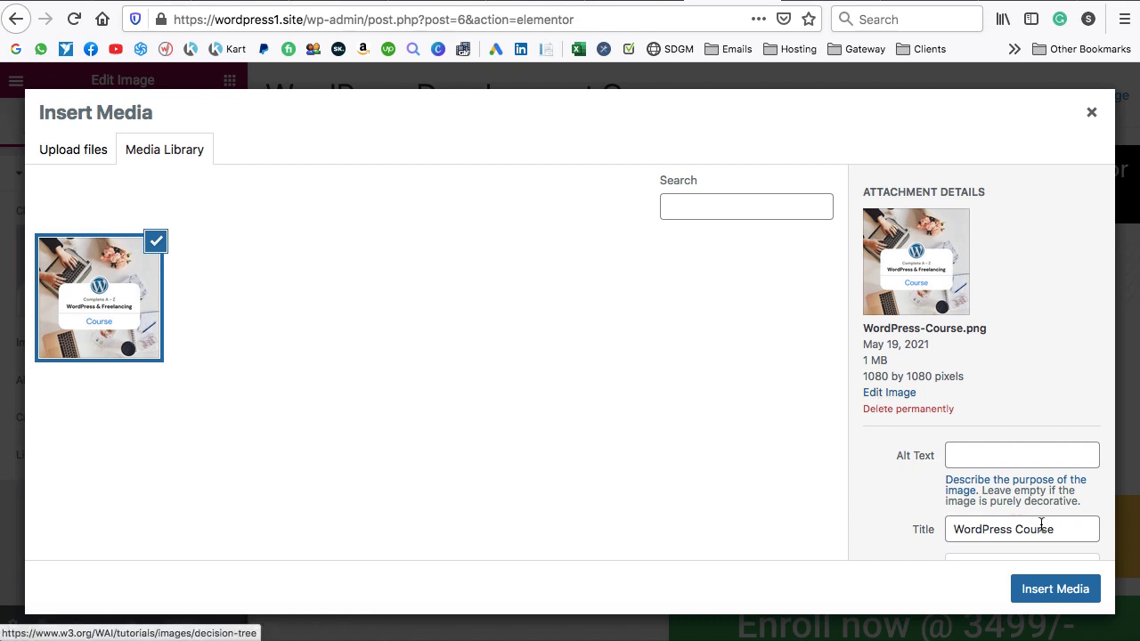
left_click(1051, 592)
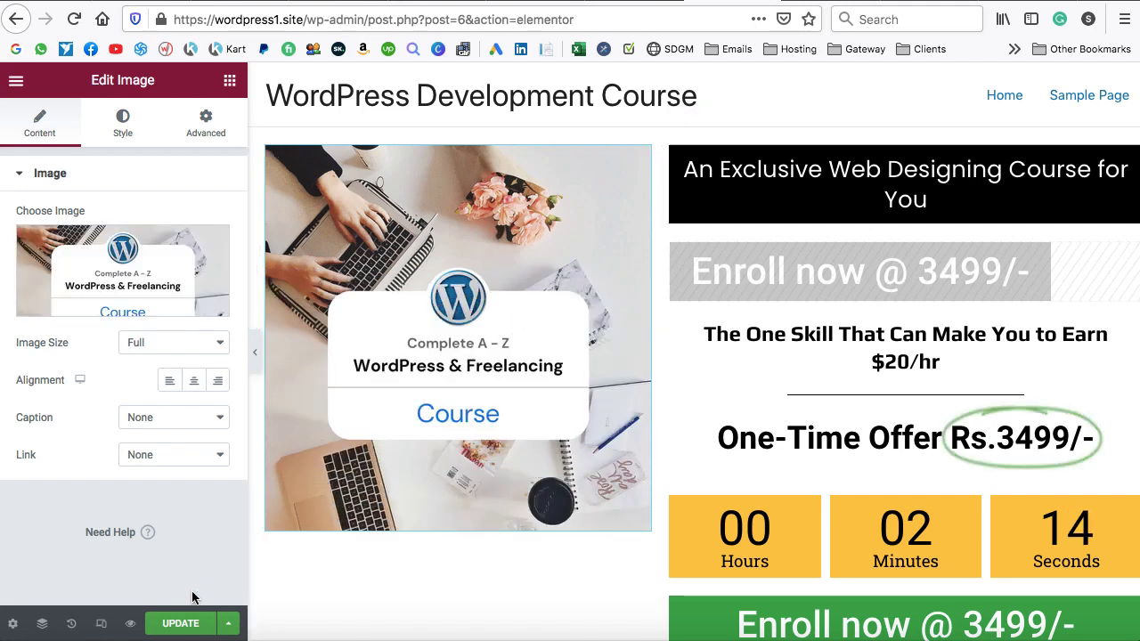
Step: Update the page and reload the live home page to see the course image
left_click(175, 628)
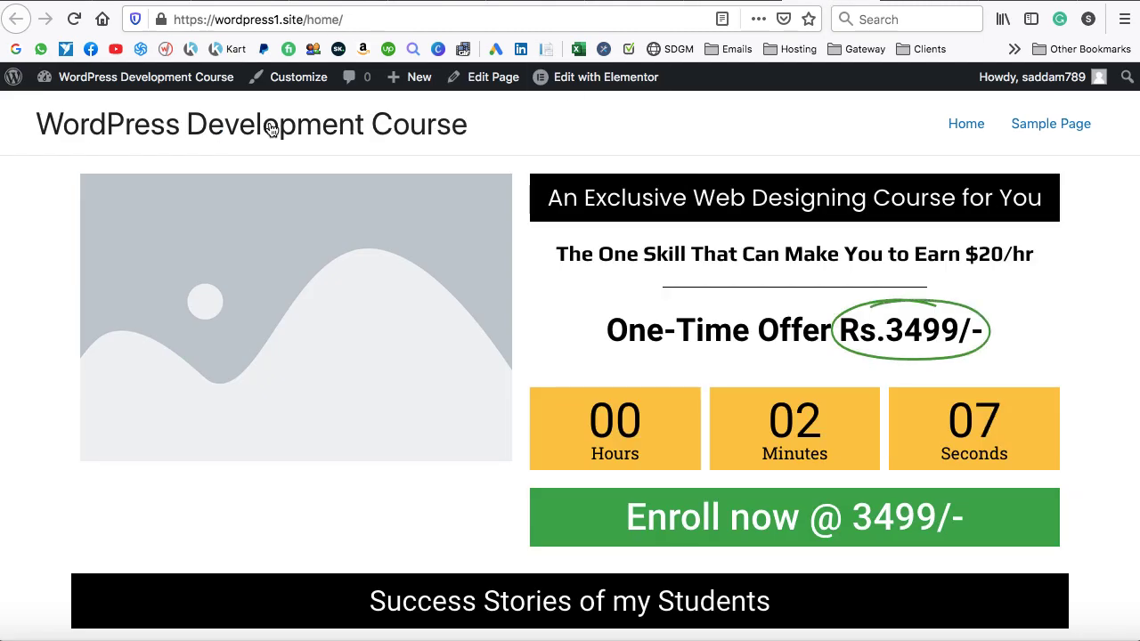
left_click(74, 19)
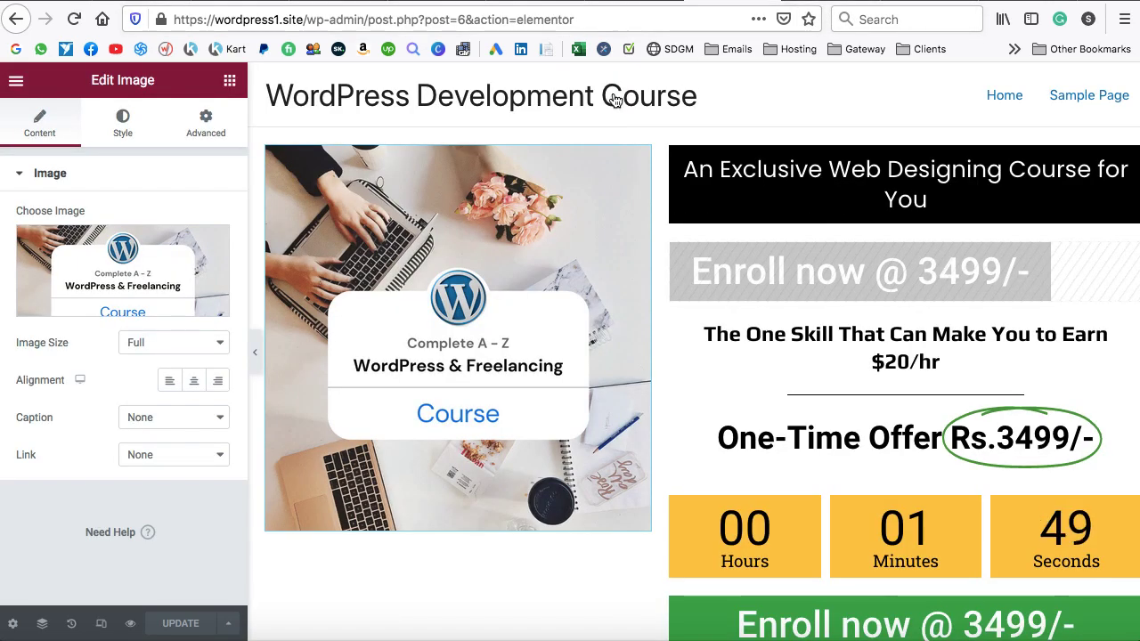
left_click(817, 5)
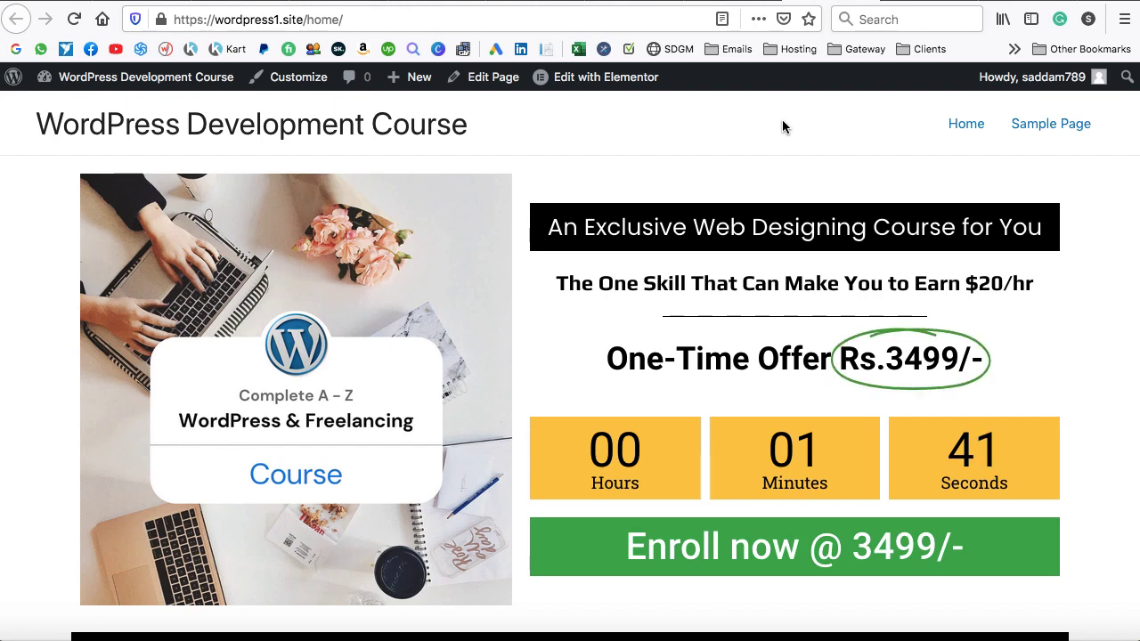
Step: Scroll down and open the Success Stories gallery widget for editing
scroll(733, 335, "down", 5)
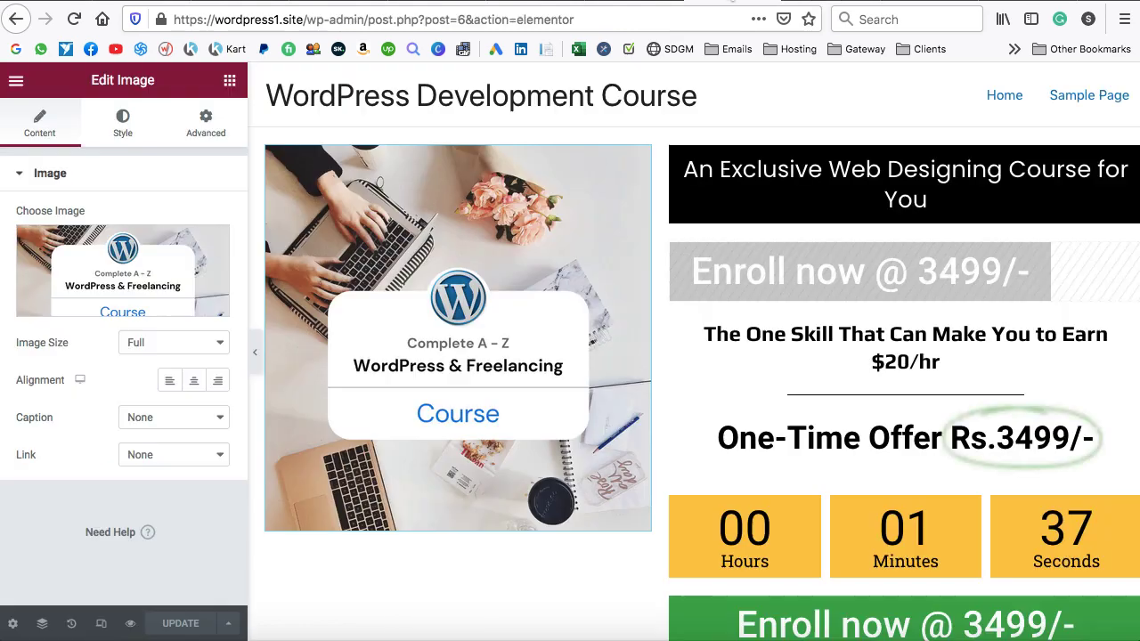
scroll(649, 364, "down", 6)
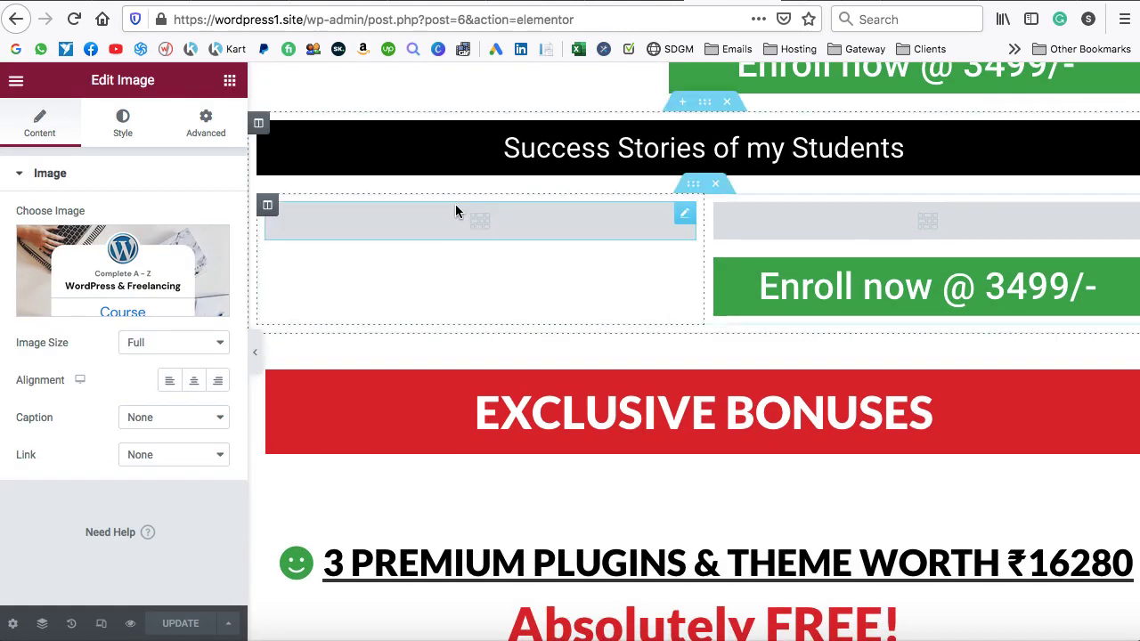
left_click(685, 218)
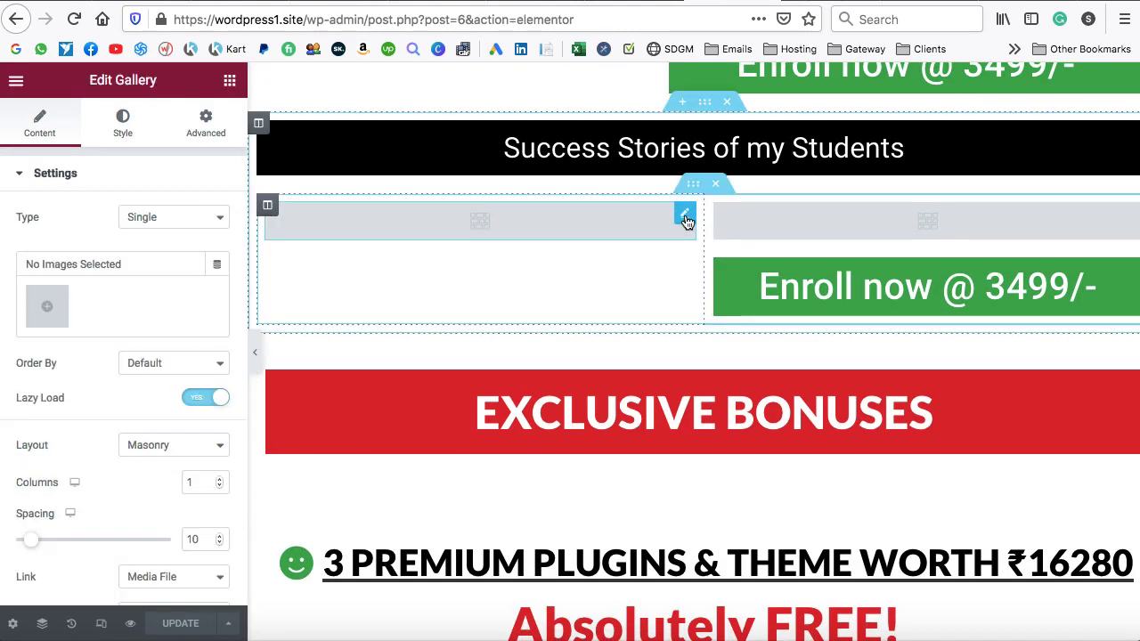
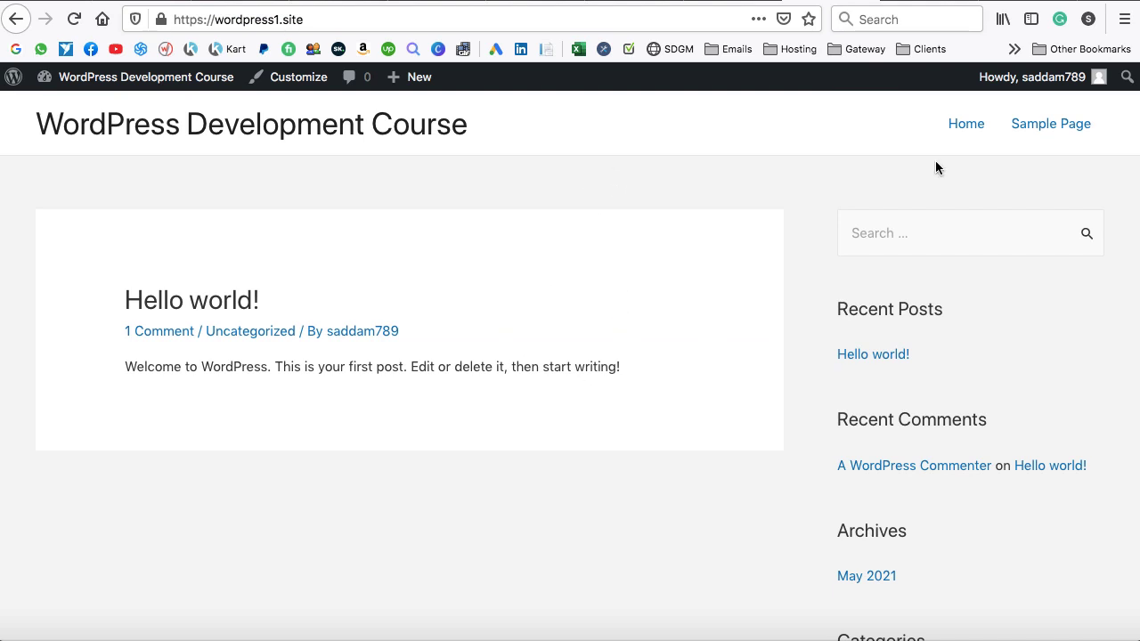
Step: View the Home page with the Rs.3499 course offer, then open the WordPress dashboard in a new tab
left_click(967, 127)
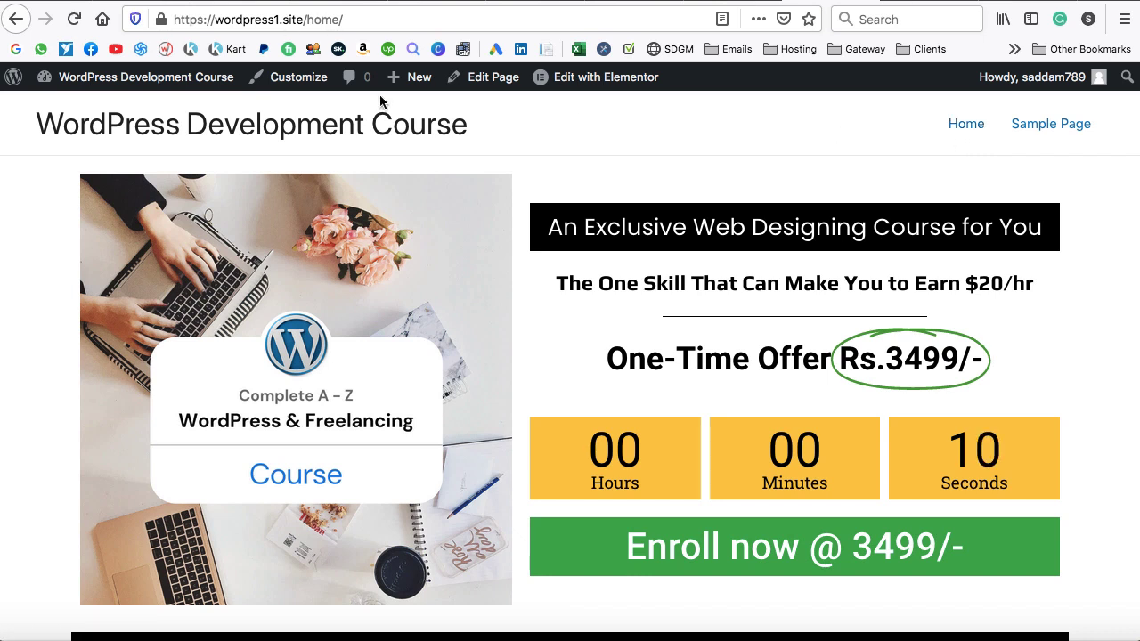
mouse_move(111, 81)
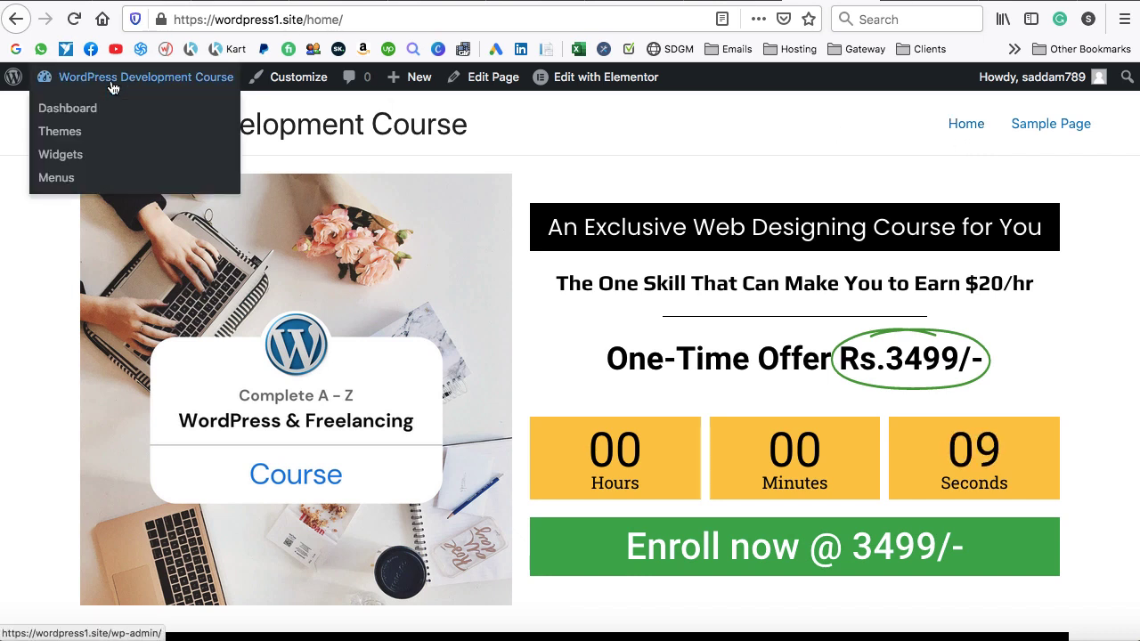
right_click(67, 110)
left_click(94, 110)
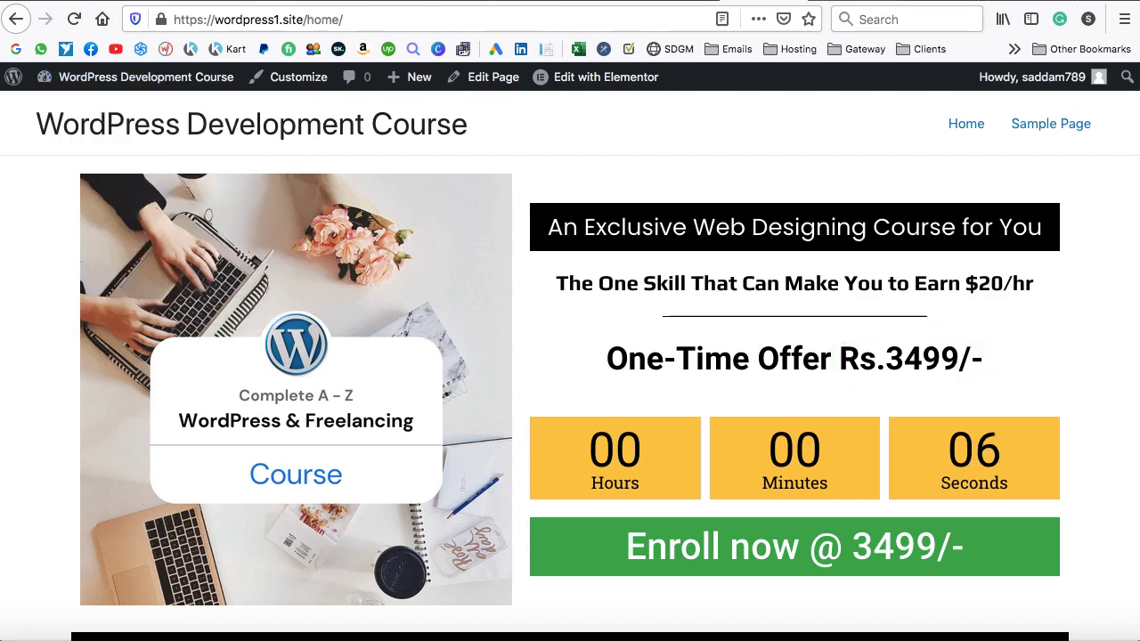
key("ctrl+Tab")
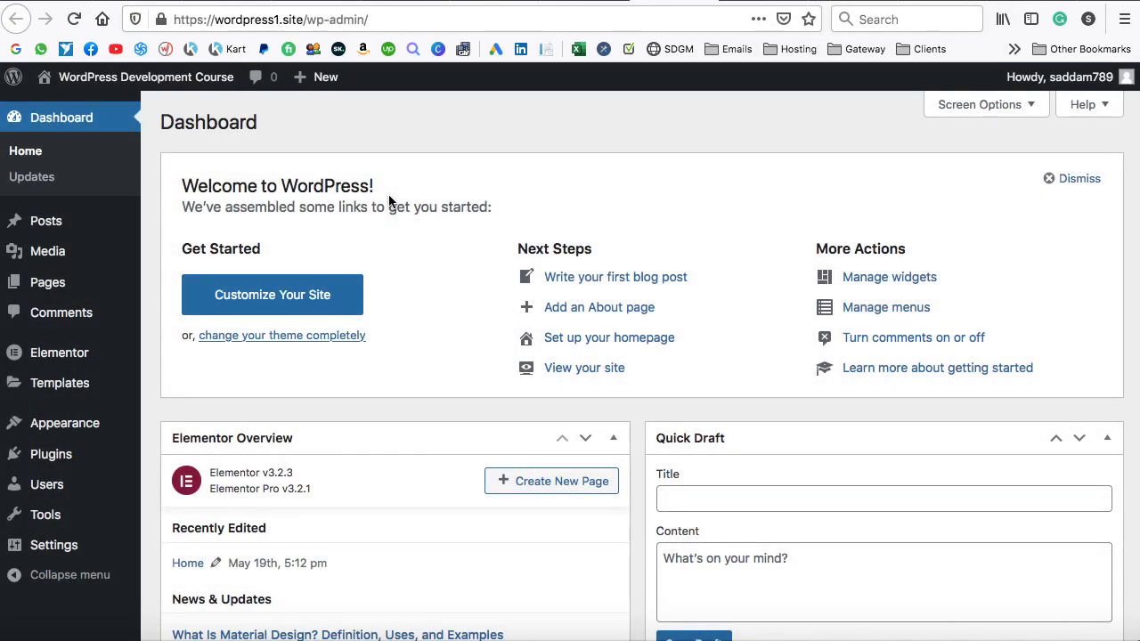
Step: In Reading Settings, set the homepage to the static page 'Home' and save changes
mouse_move(63, 547)
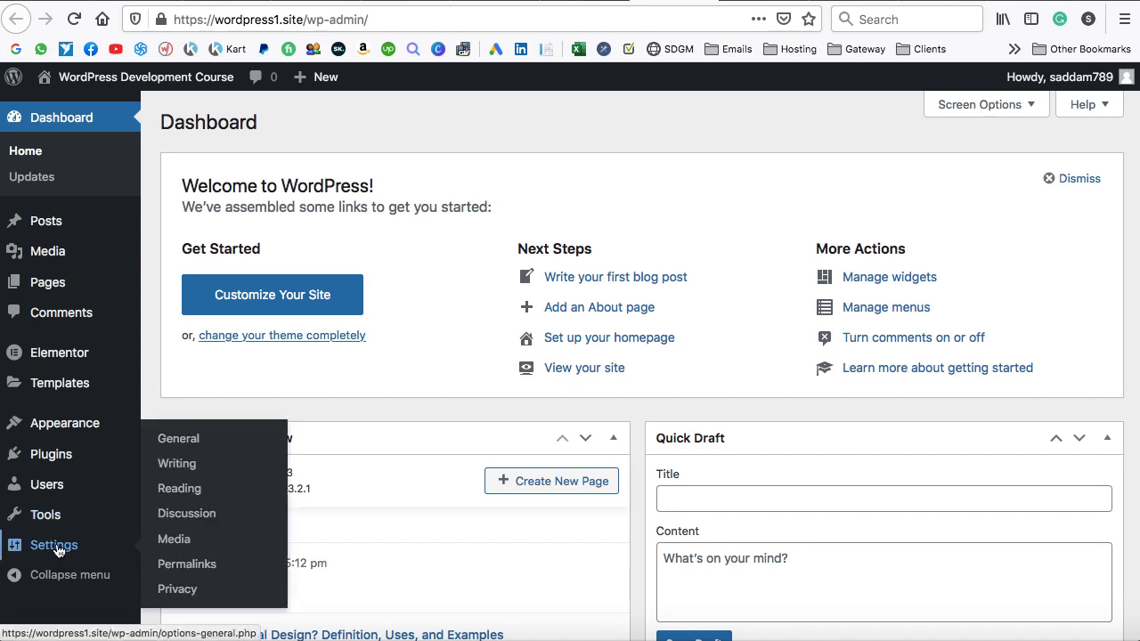
left_click(181, 490)
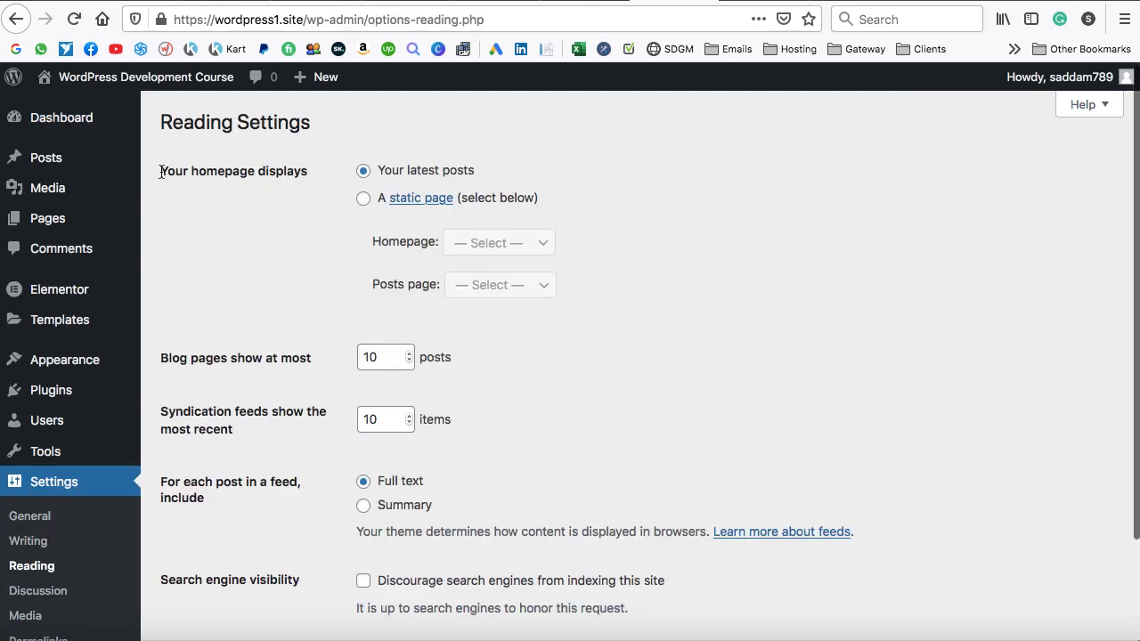
left_click_drag(161, 172, 308, 171)
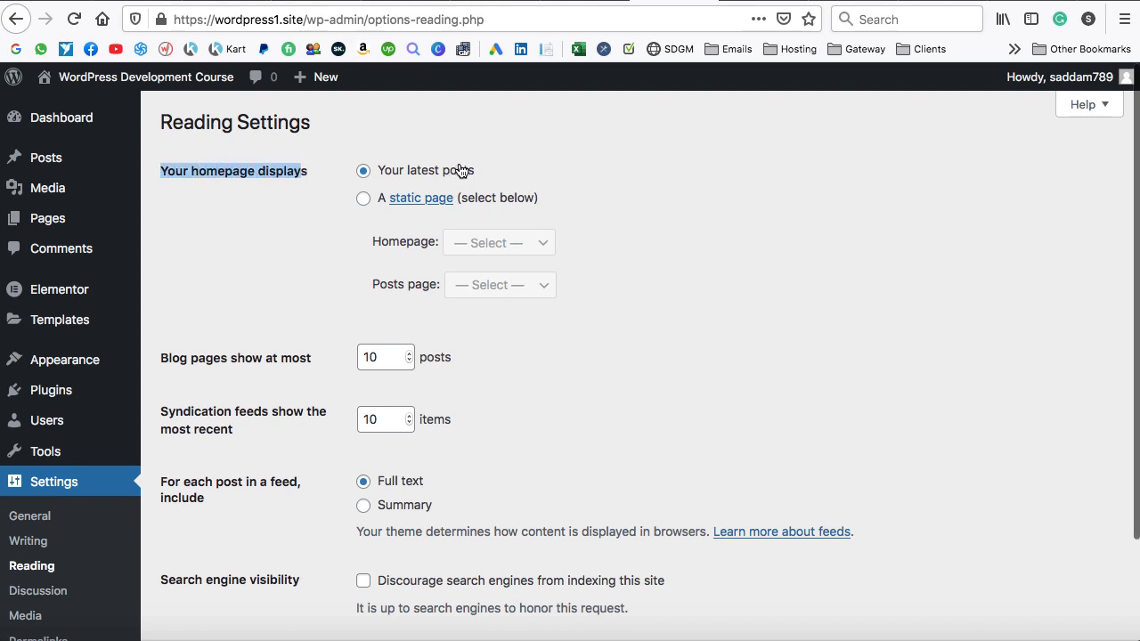
left_click(363, 200)
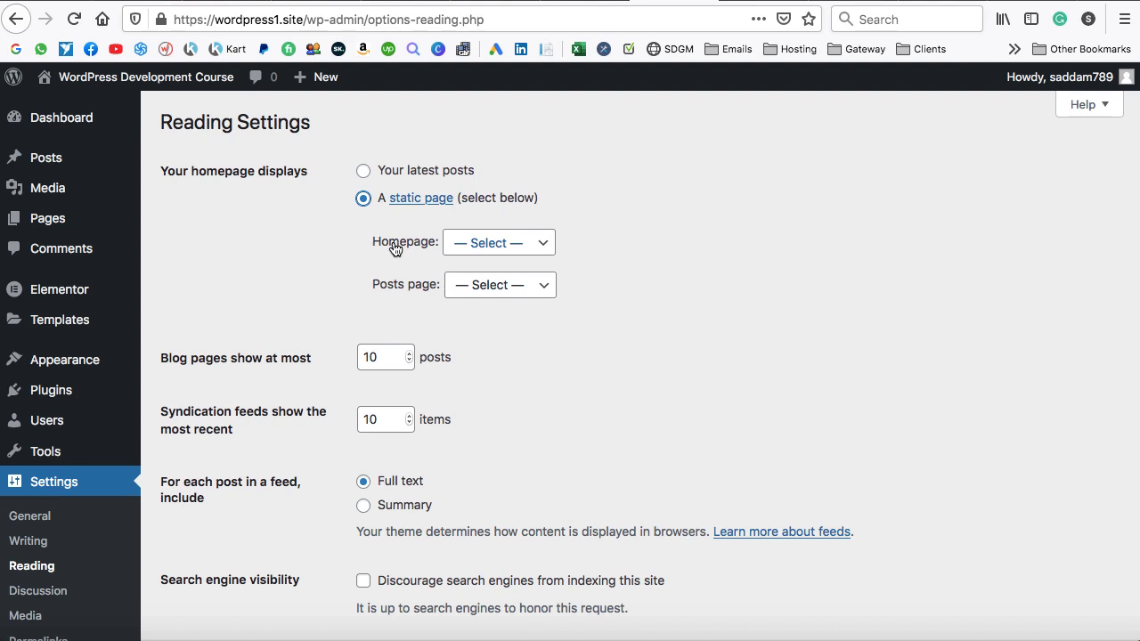
left_click(469, 245)
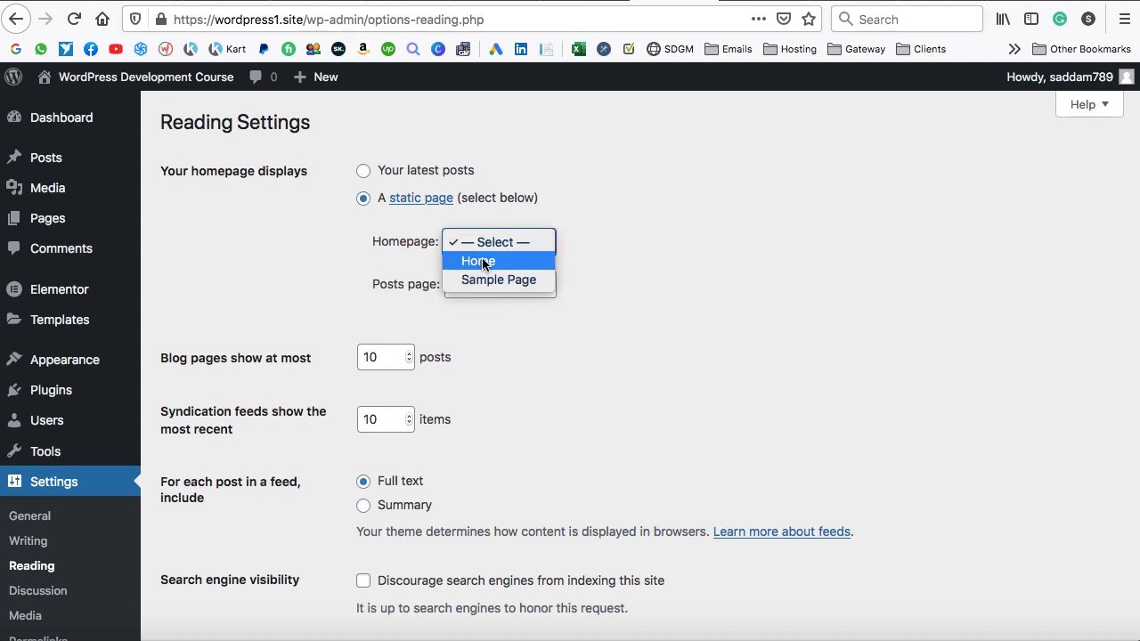
left_click(482, 261)
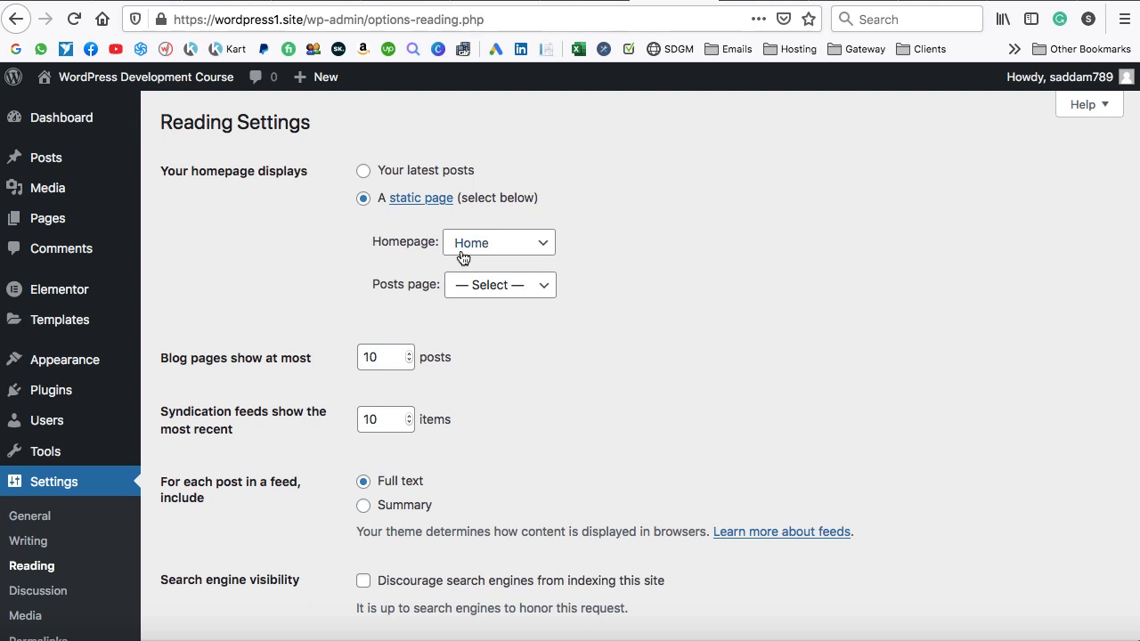
scroll(267, 294, "down", 3)
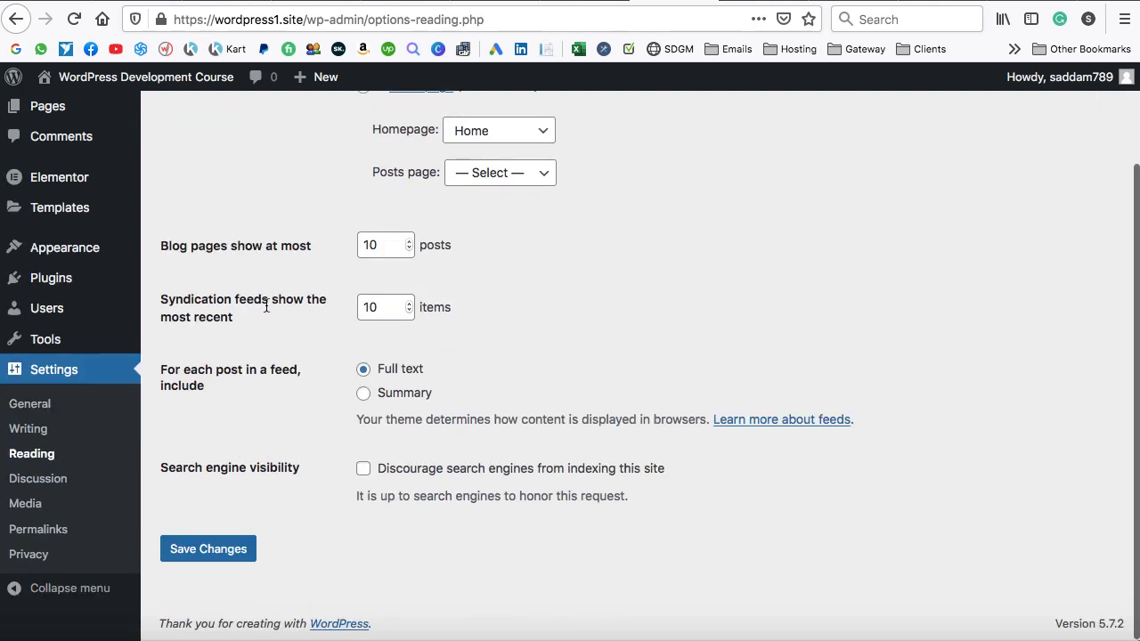
left_click(208, 554)
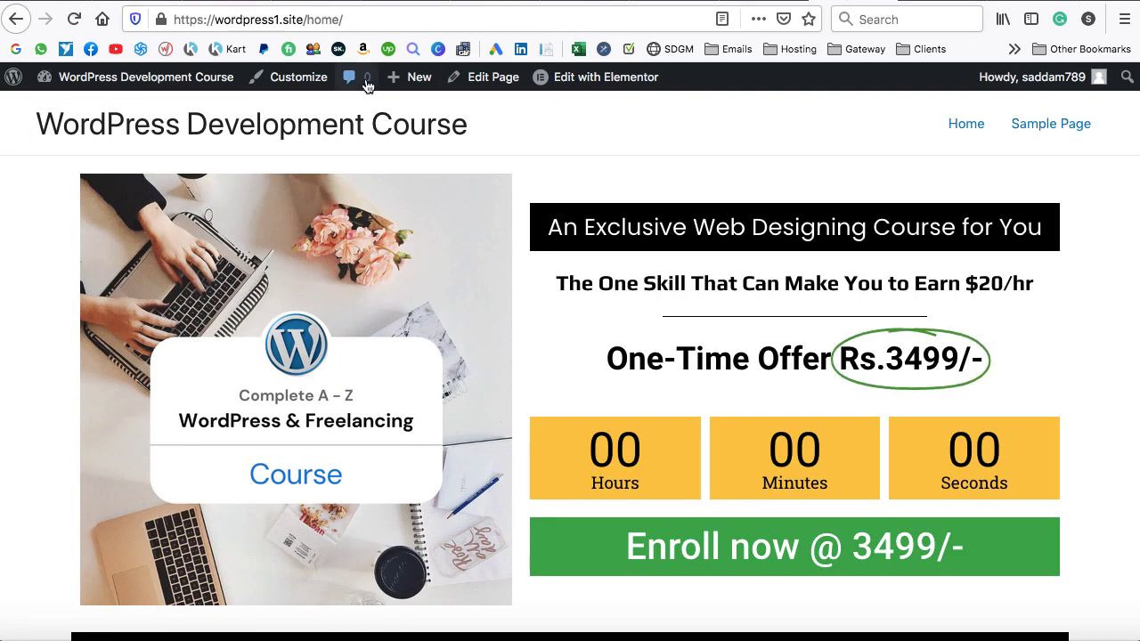
left_click_drag(304, 19, 341, 18)
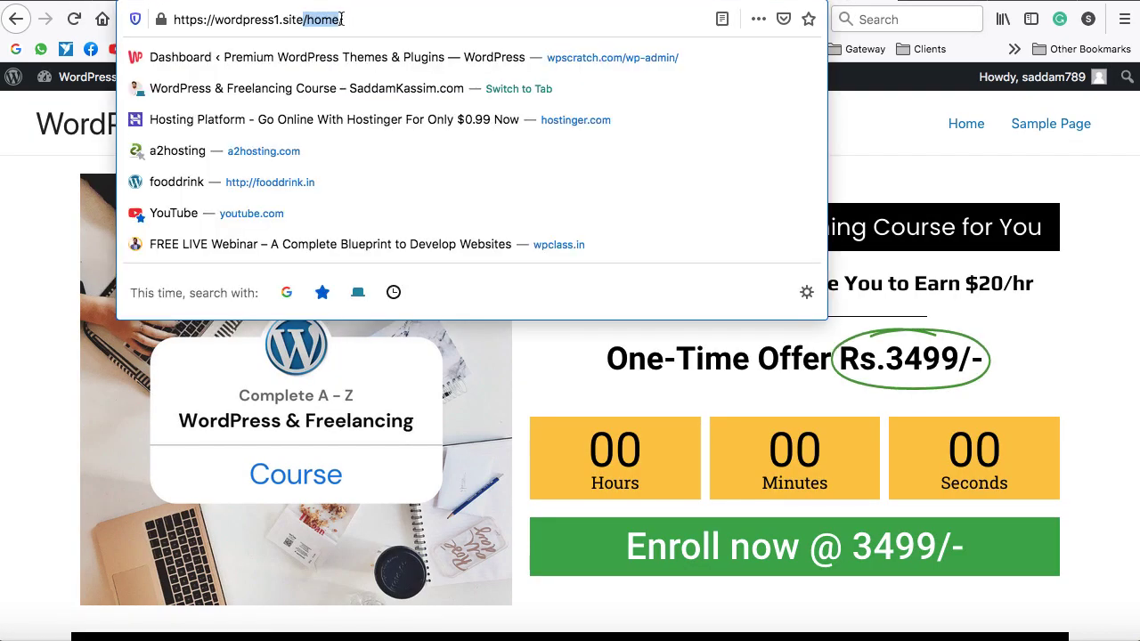
key("BackSpace")
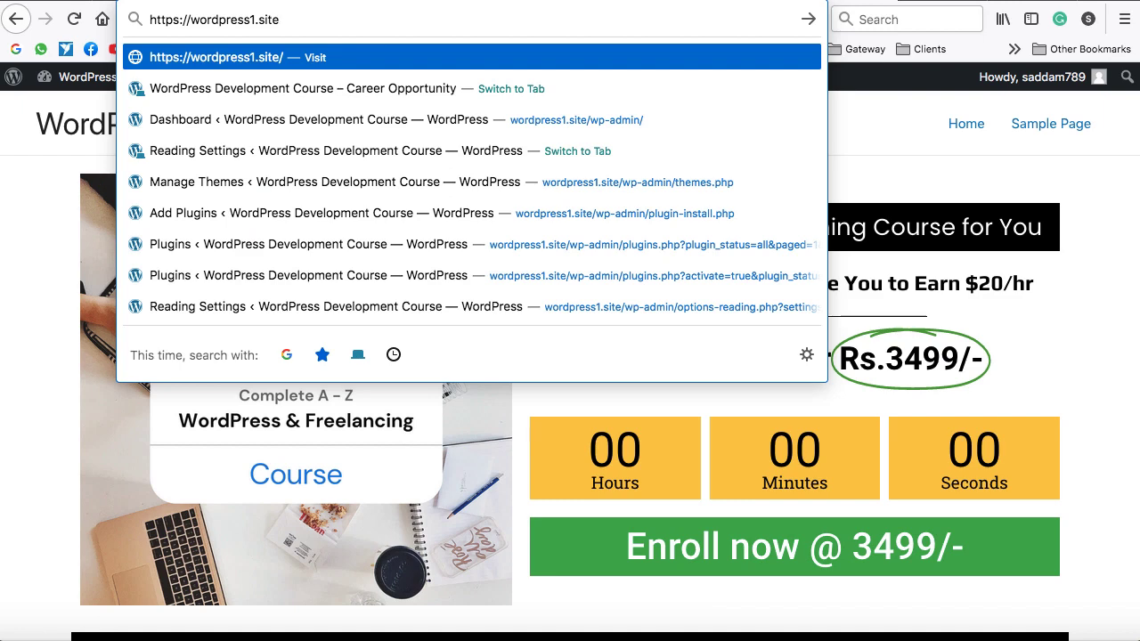
key("Return")
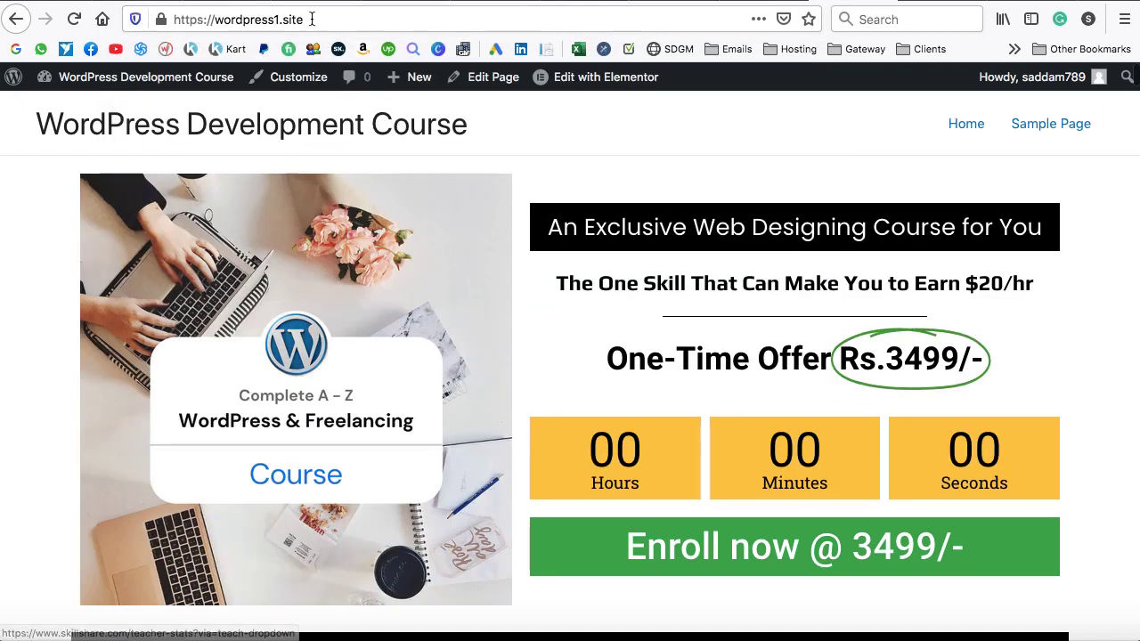
left_click_drag(301, 18, 217, 18)
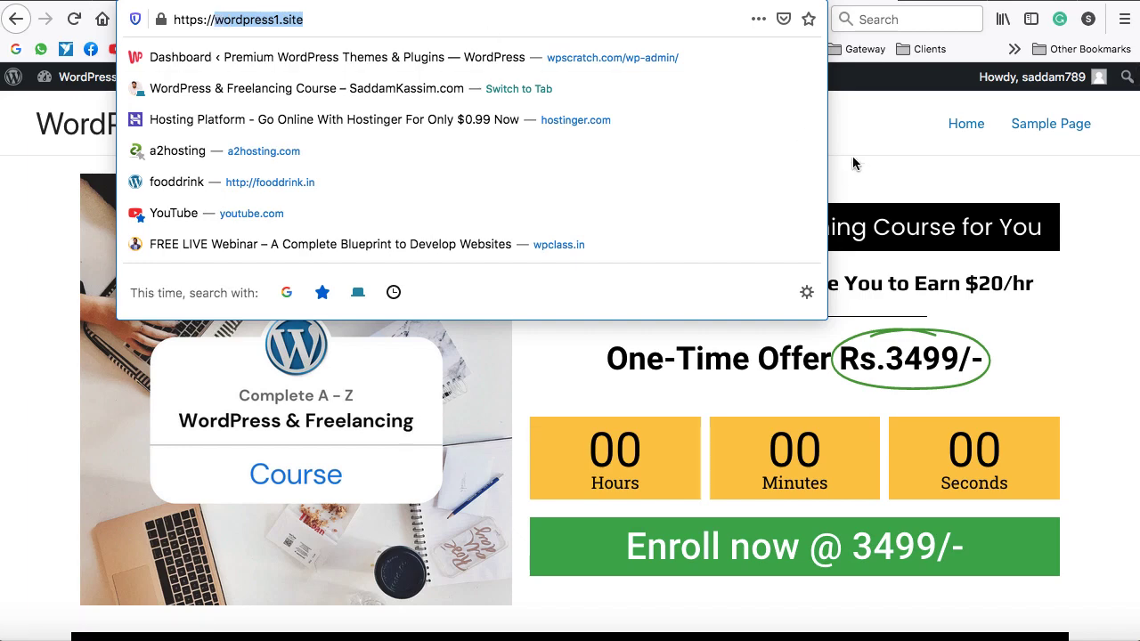
left_click(852, 156)
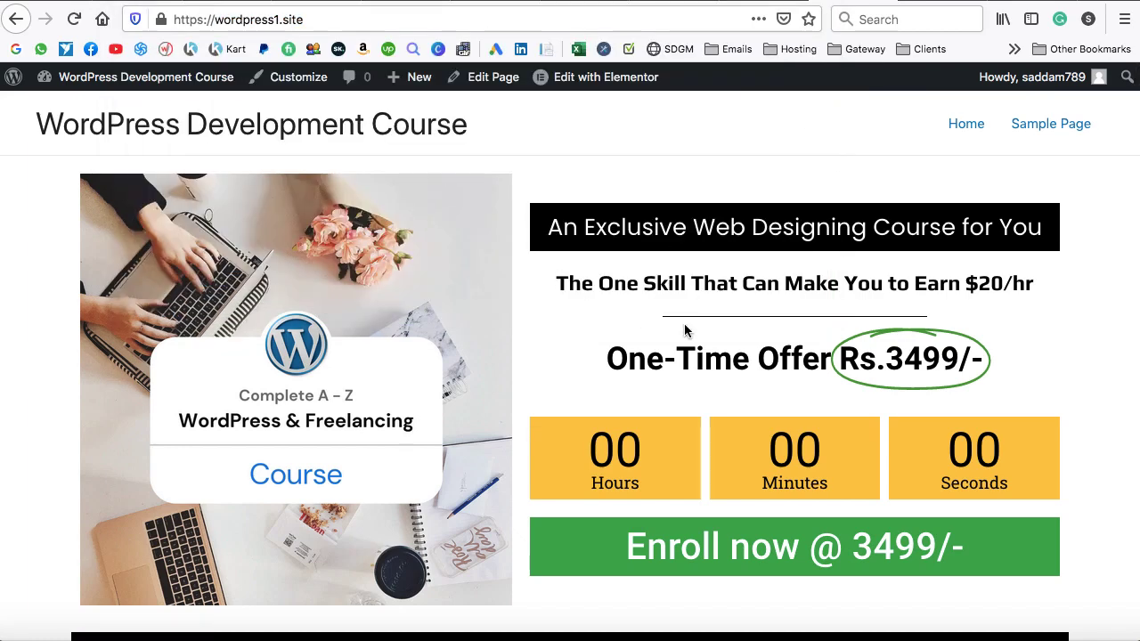
scroll(761, 335, "down", 3)
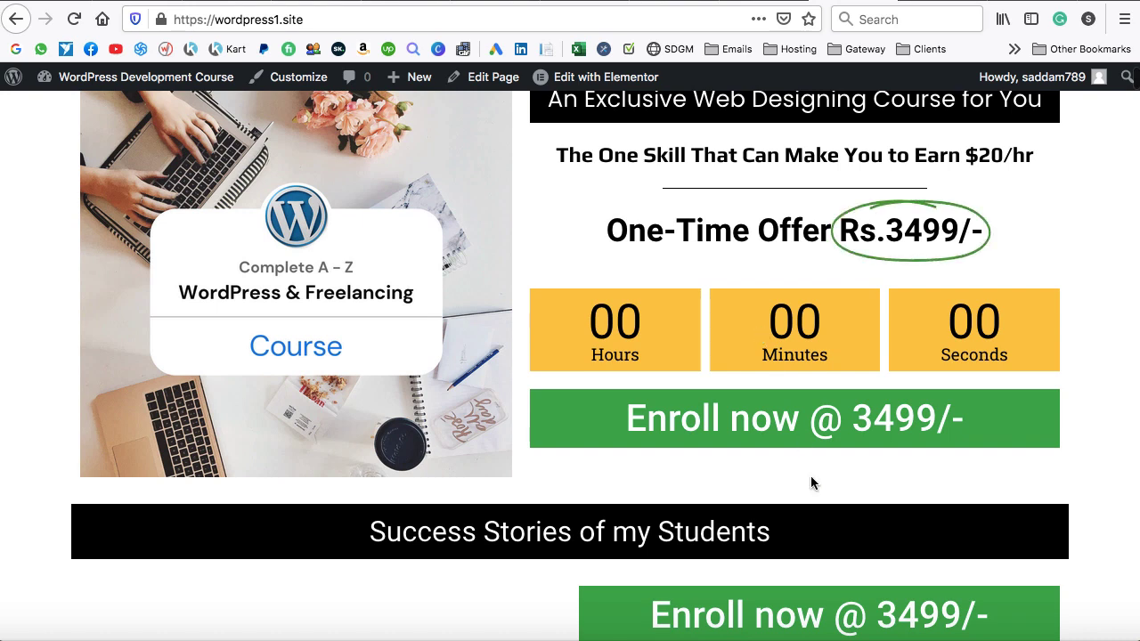
scroll(796, 377, "up", 3)
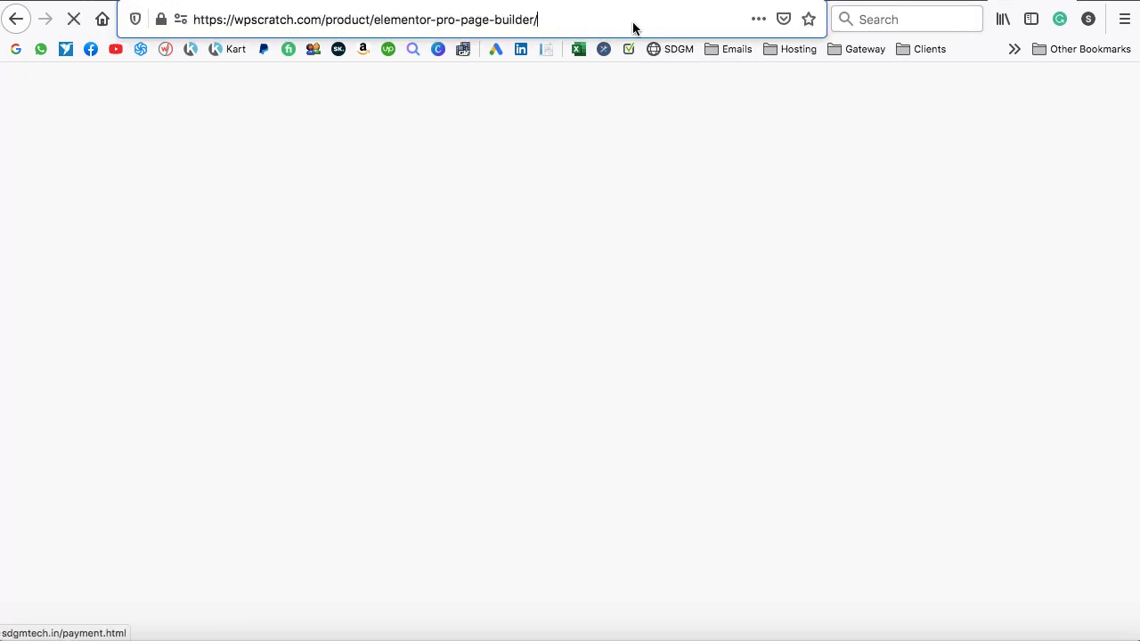
Step: Go to thinkific.com and start a free sign-up with Get Started Free
left_click(634, 19)
type("thin")
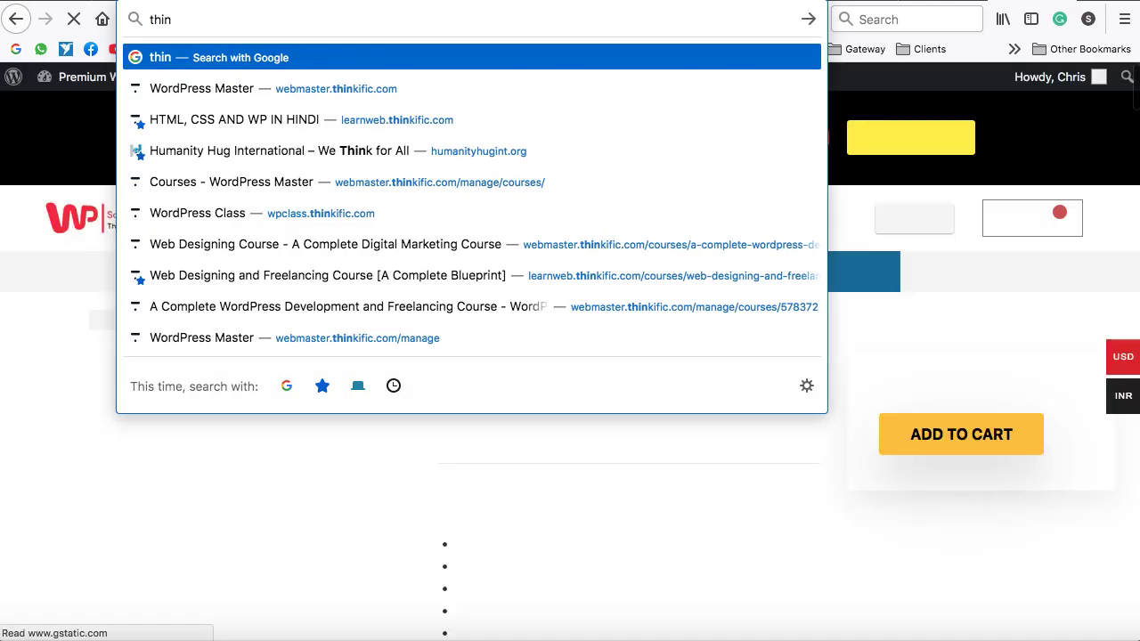
type("kific.com")
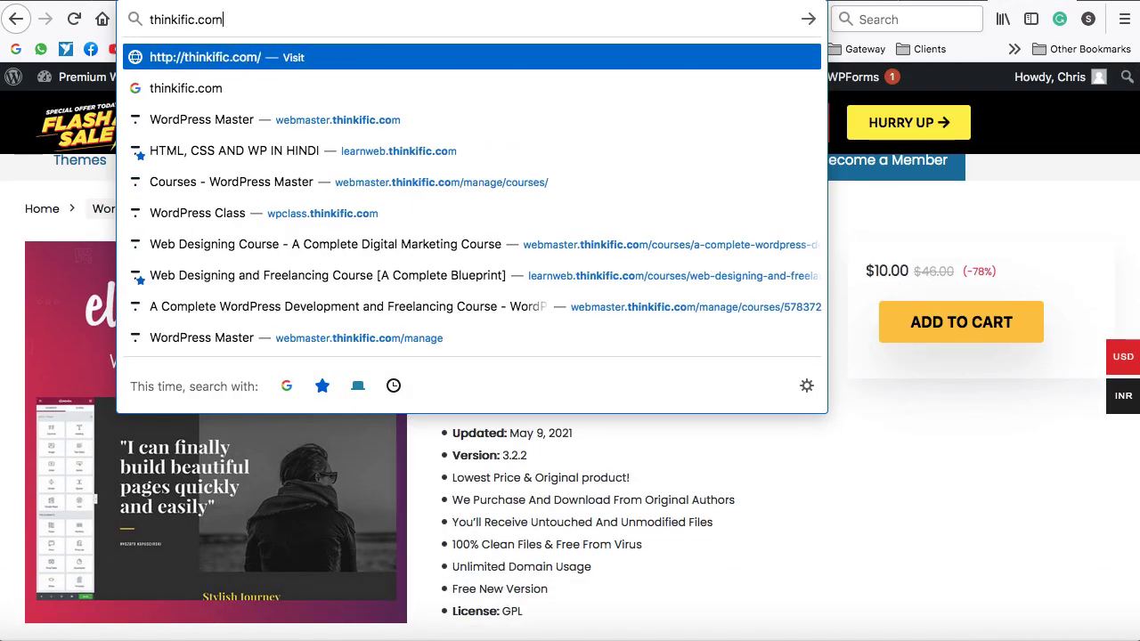
key("Return")
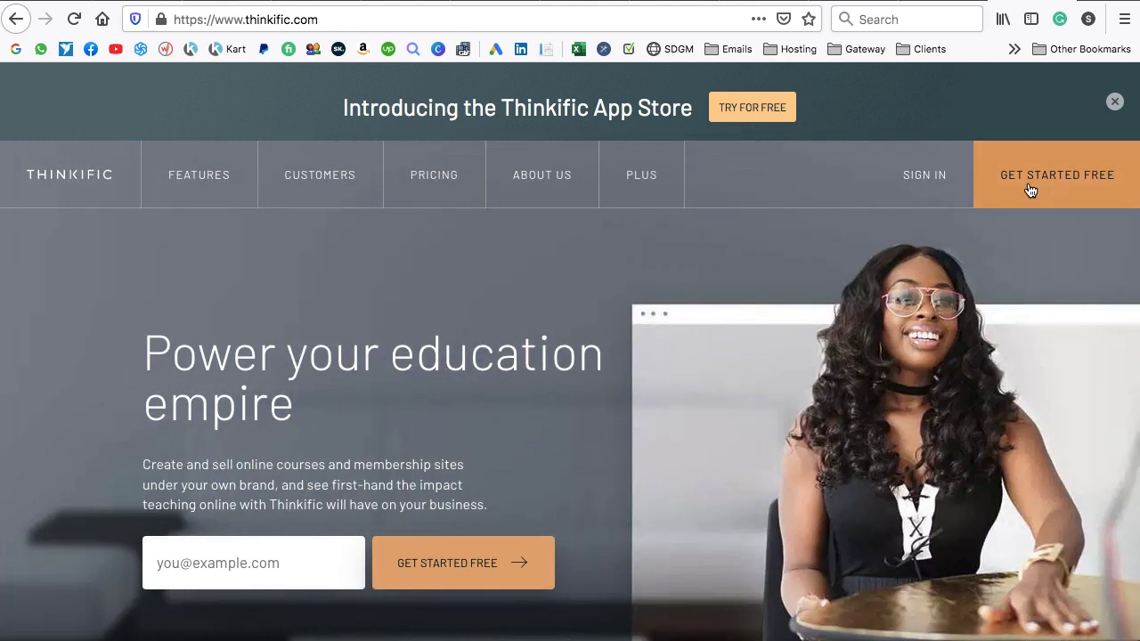
left_click(1054, 188)
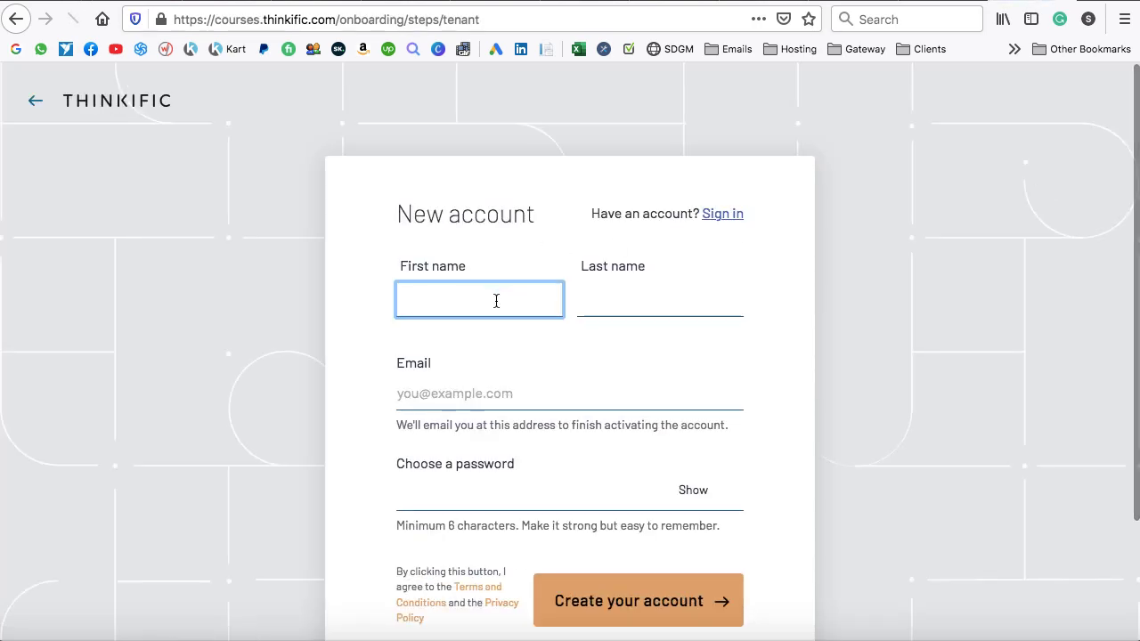
Step: Enter the first and last name and fill the e-mail from a saved login
key("Tab")
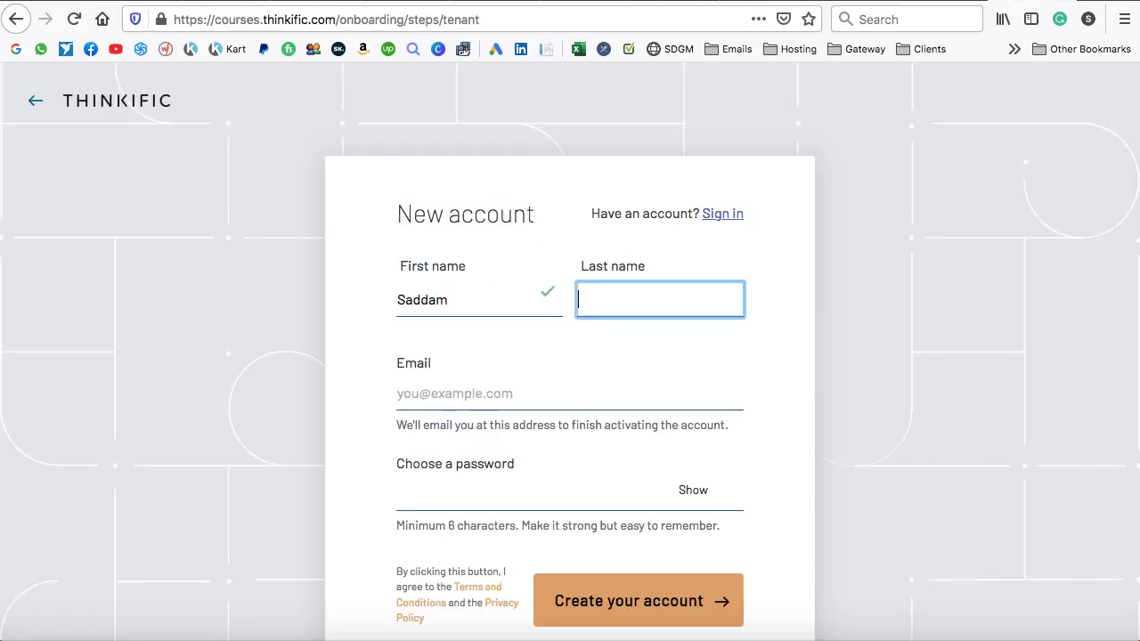
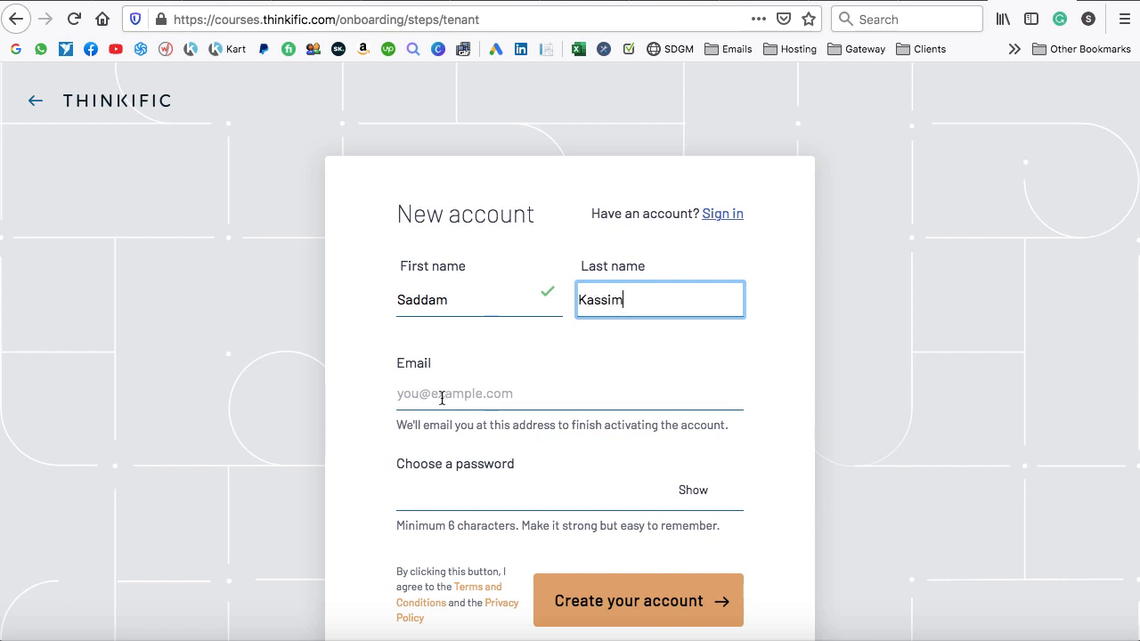
left_click(441, 399)
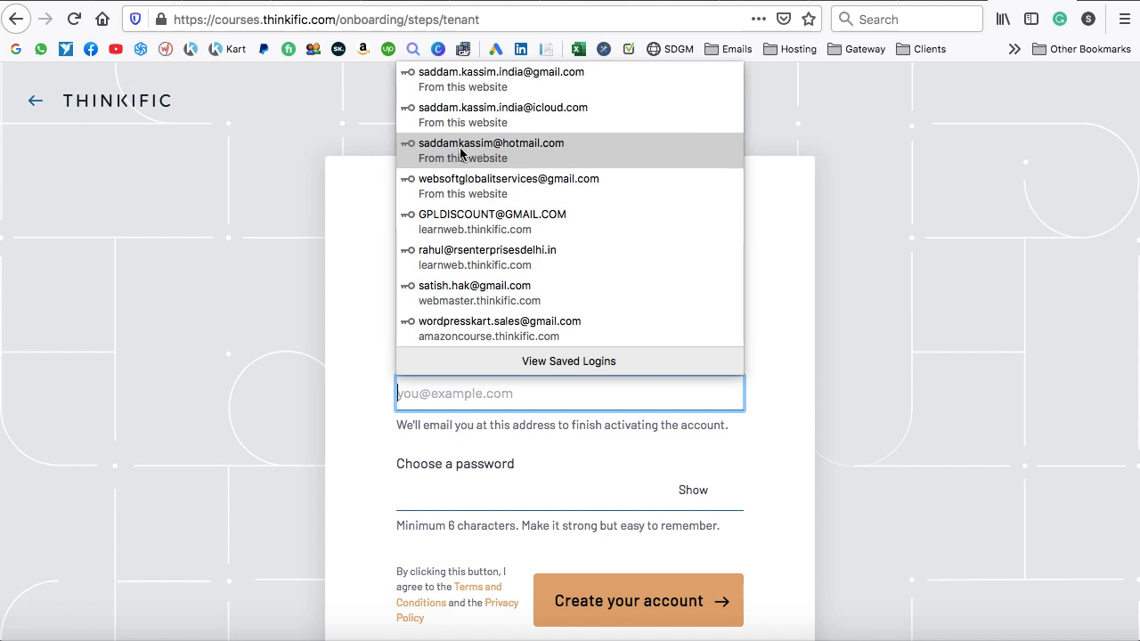
left_click(502, 114)
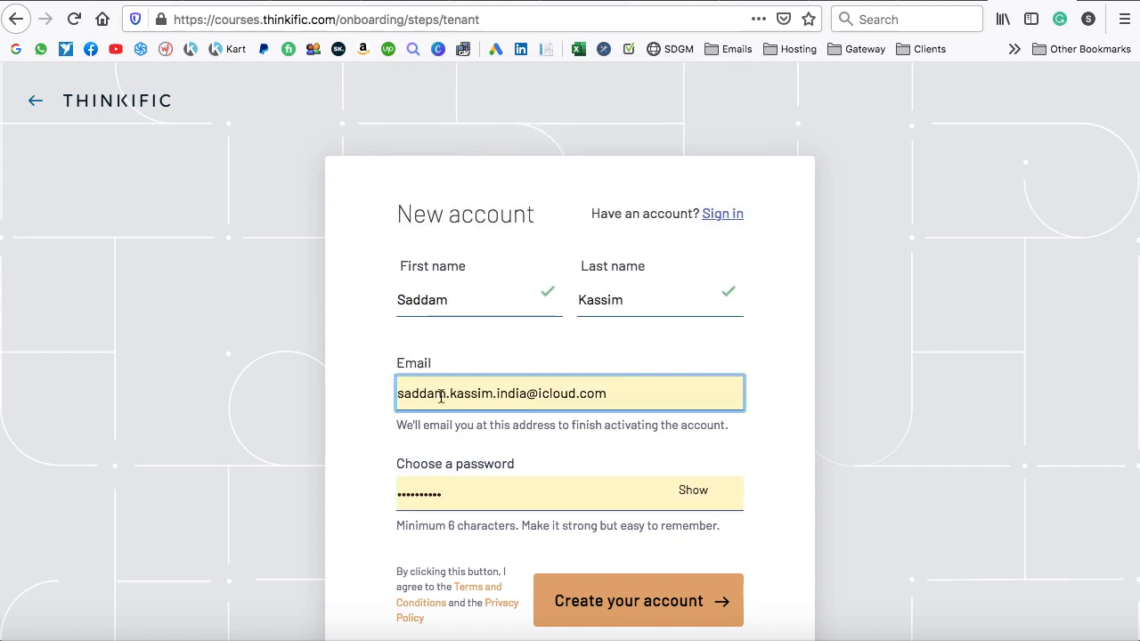
Step: Replace the password, submit the sign-up form, and decline updating the saved login
scroll(598, 419, "down", 3)
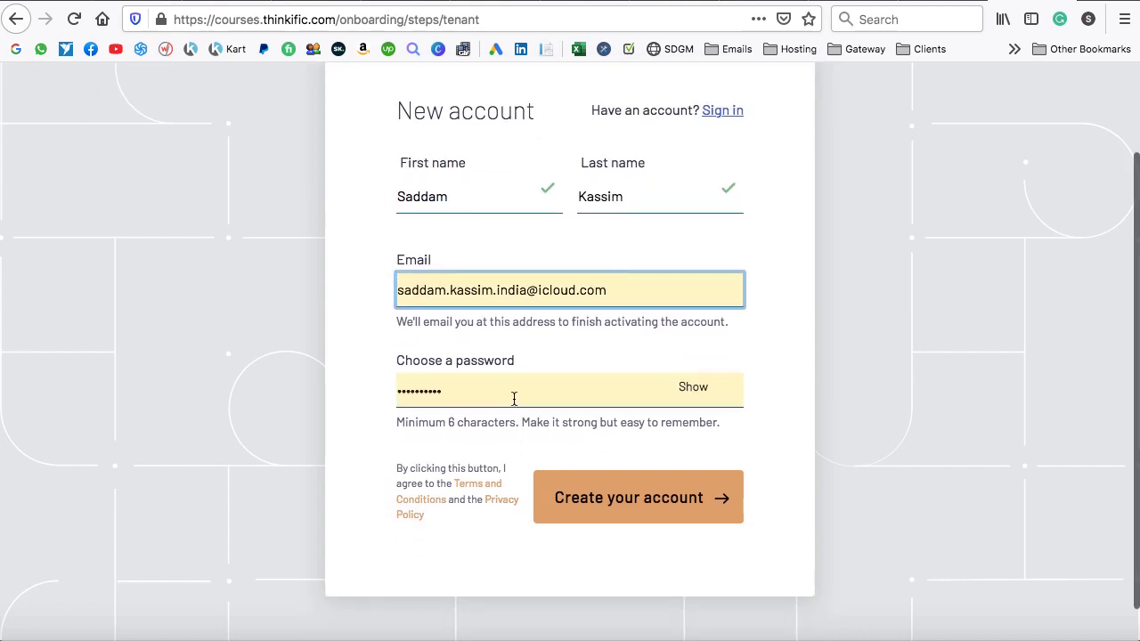
left_click_drag(493, 396, 390, 390)
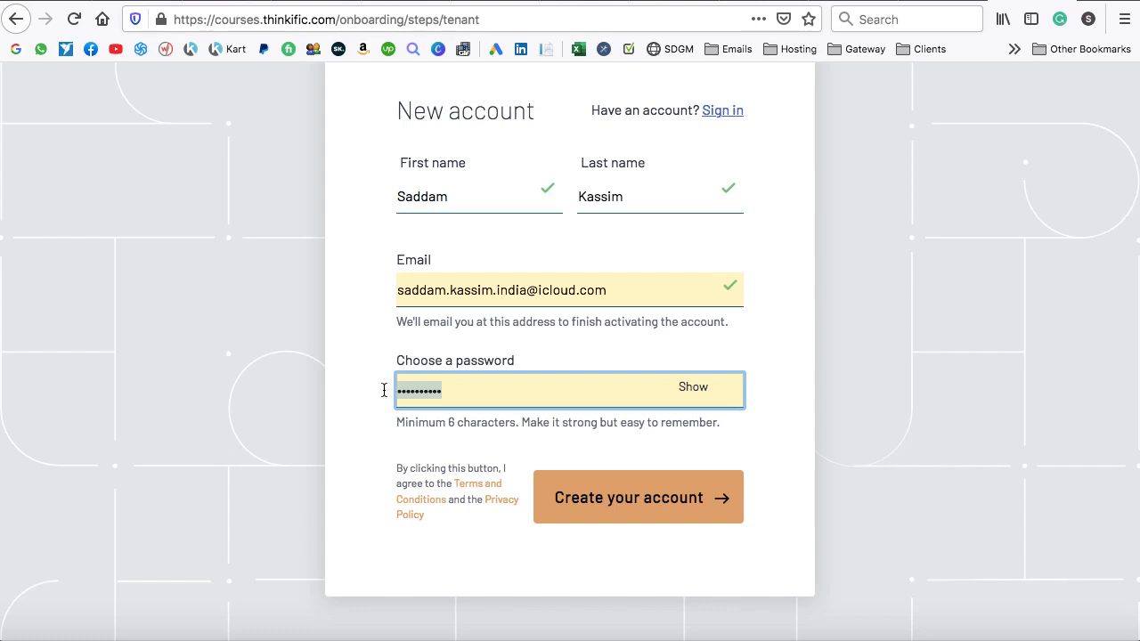
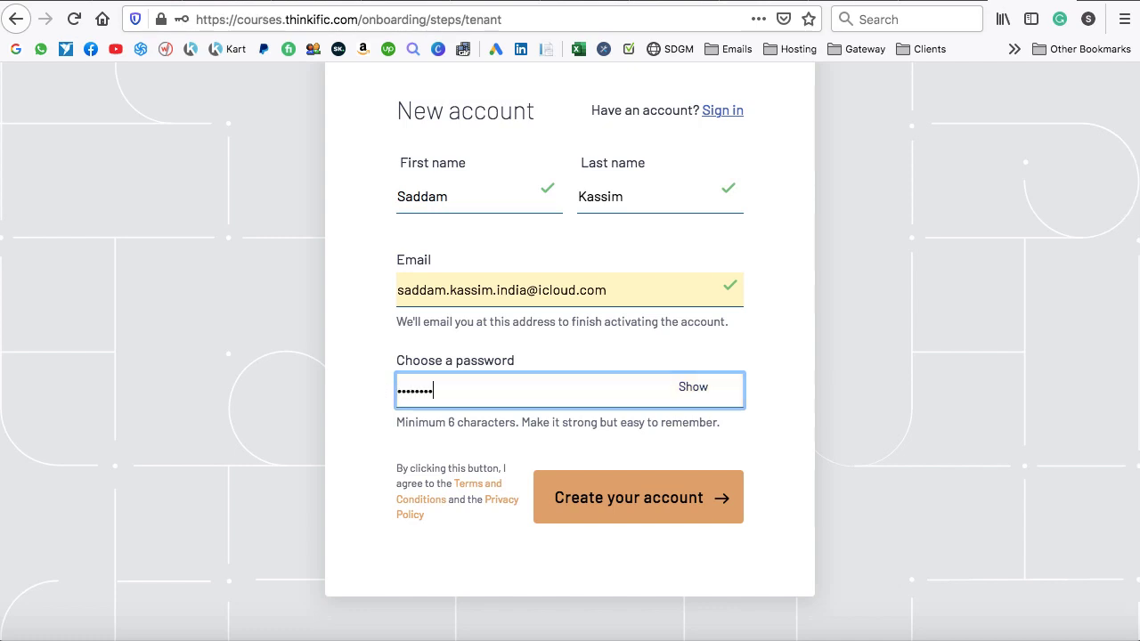
scroll(611, 454, "down", 1)
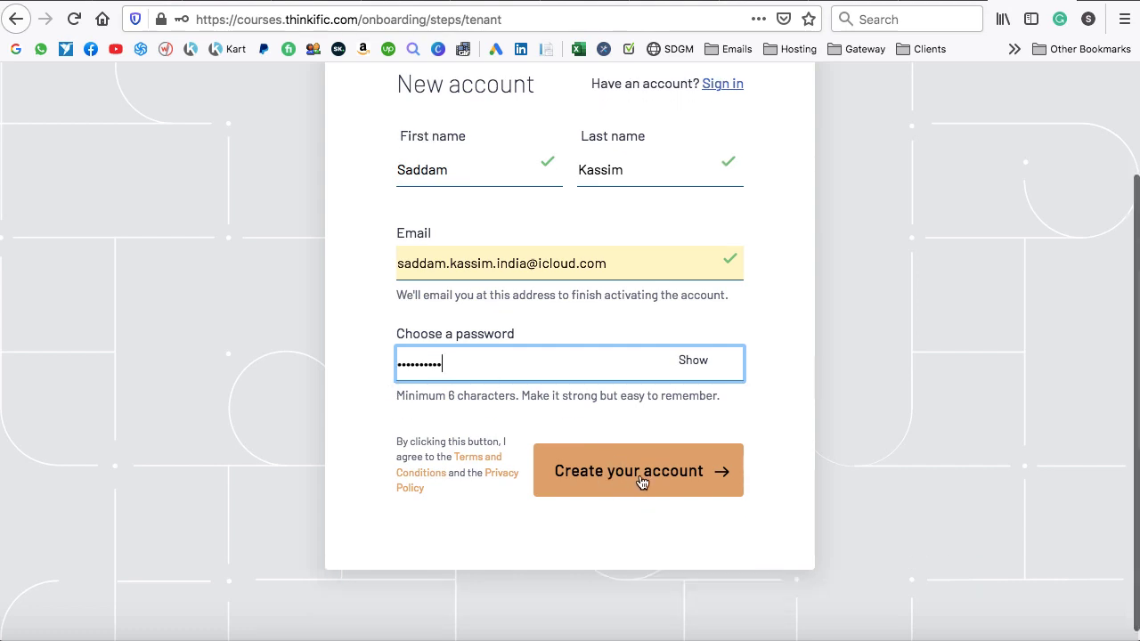
left_click(640, 479)
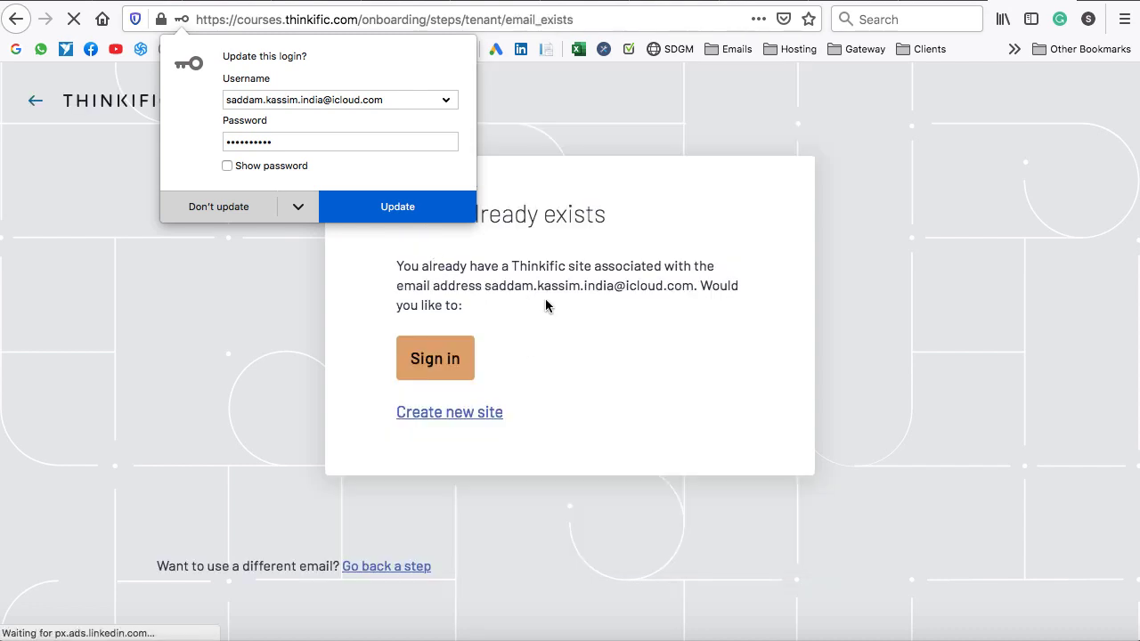
left_click(244, 205)
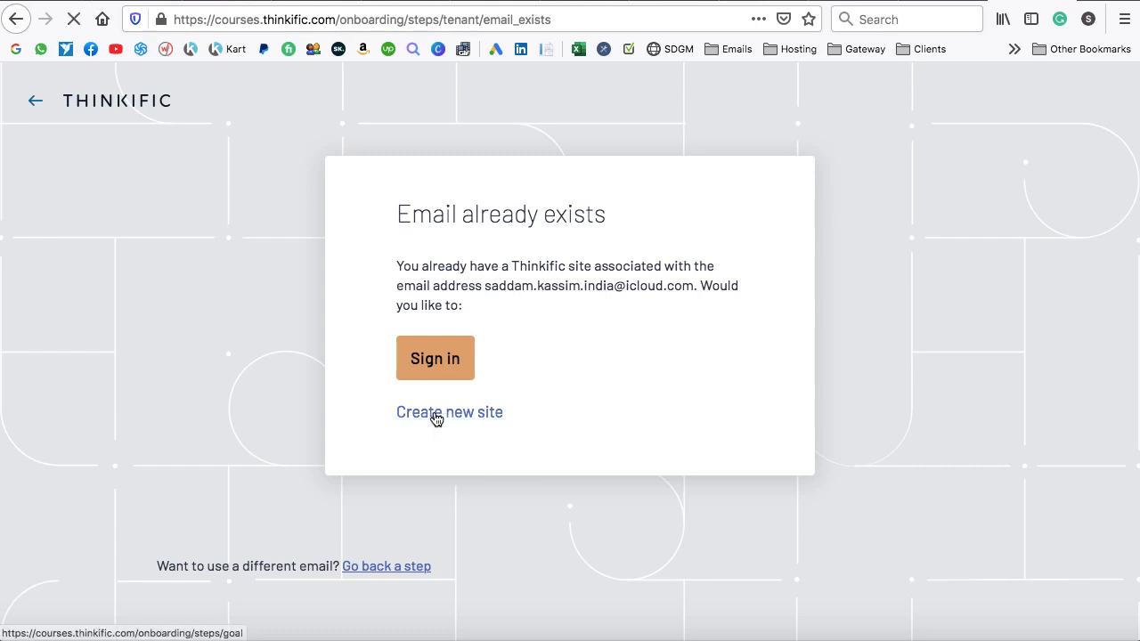
scroll(526, 276, "down", 1)
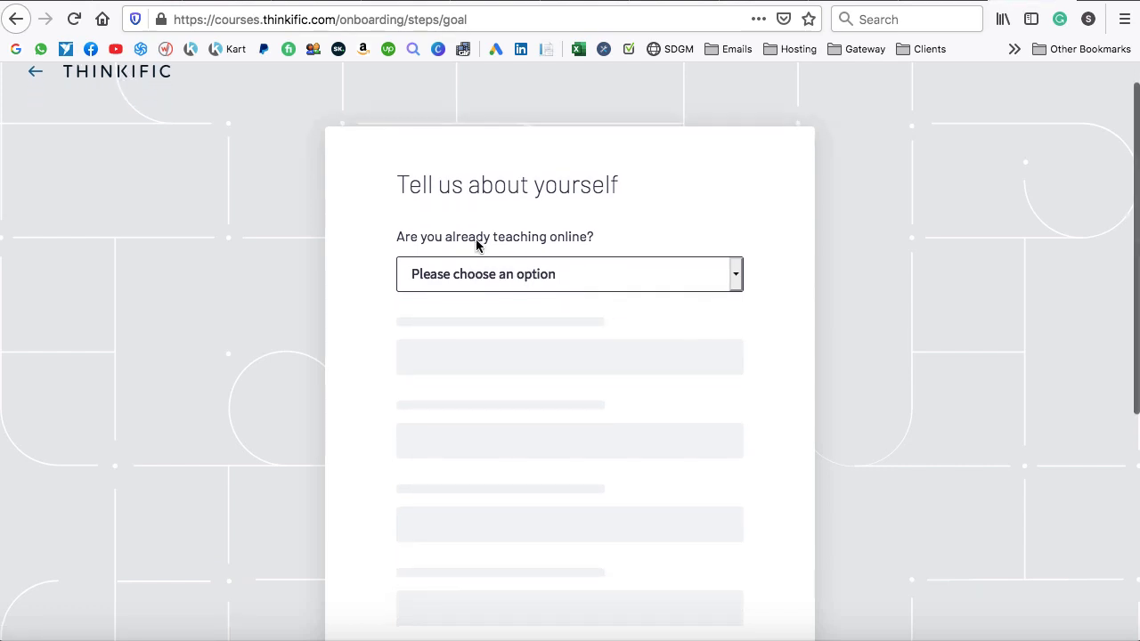
Step: Answer: moving a course from another platform, following of 1-100, training content already a ready course
left_click(555, 279)
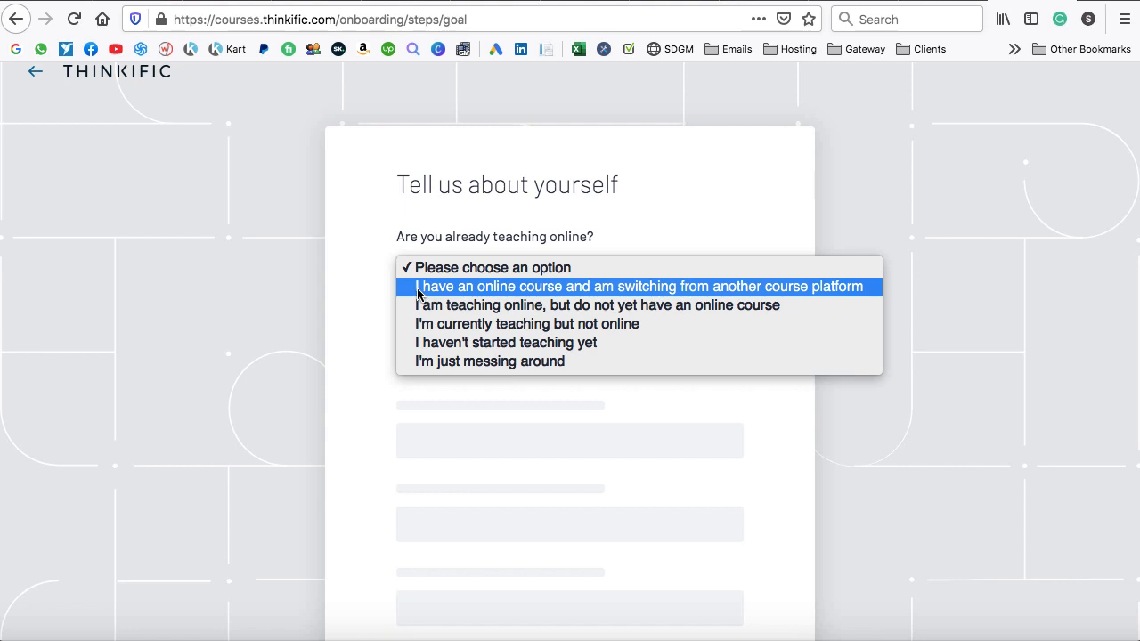
left_click(645, 287)
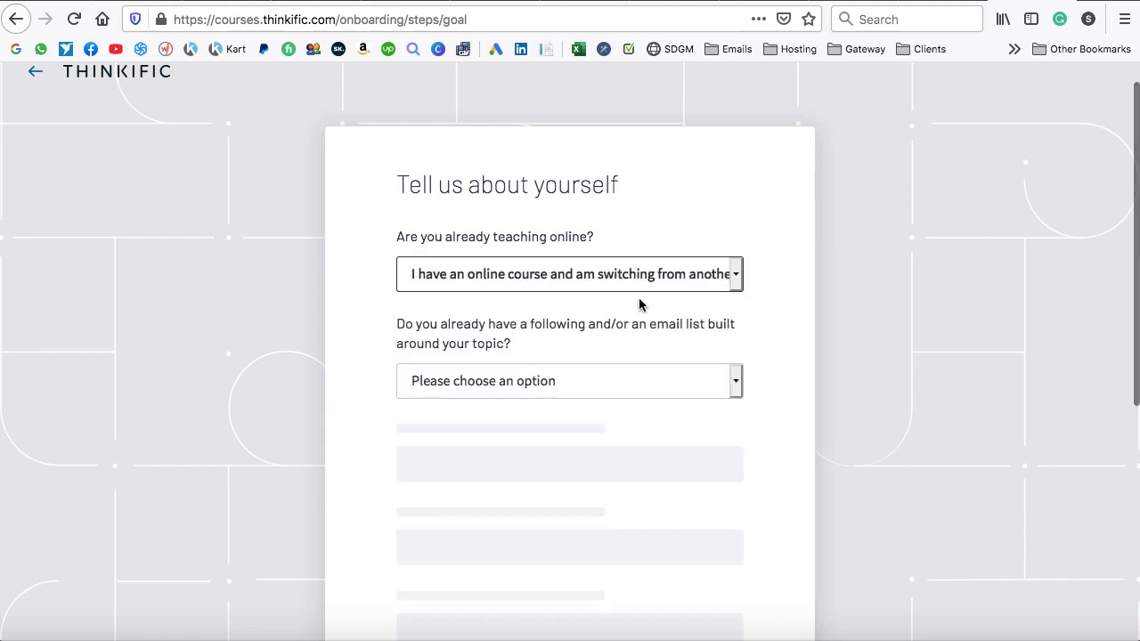
scroll(534, 311, "down", 1)
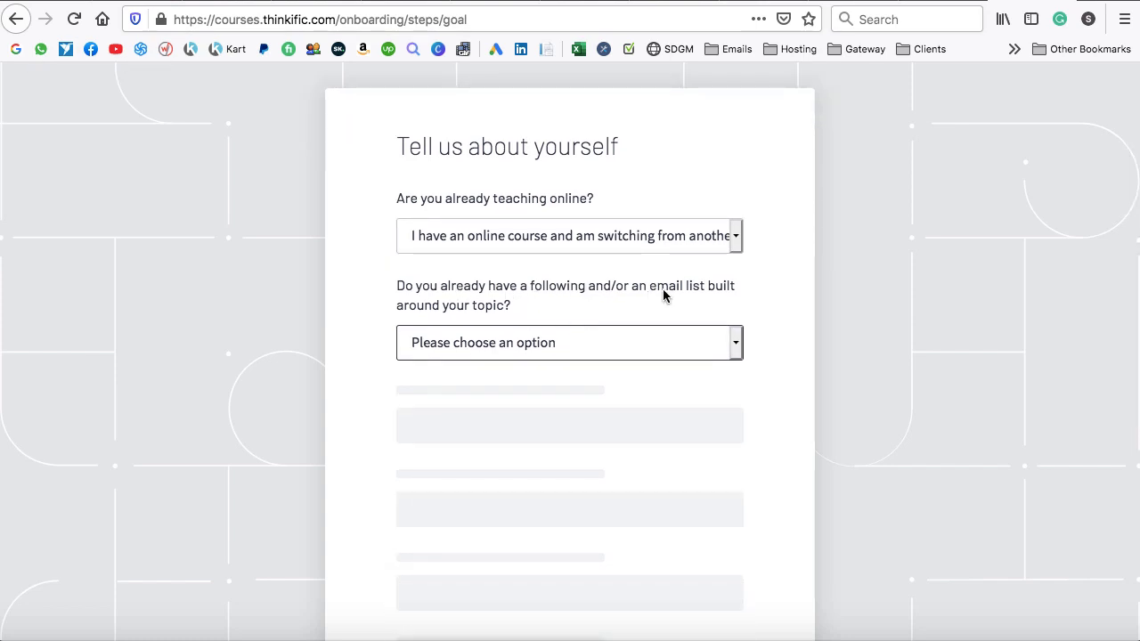
scroll(532, 321, "down", 1)
left_click(519, 303)
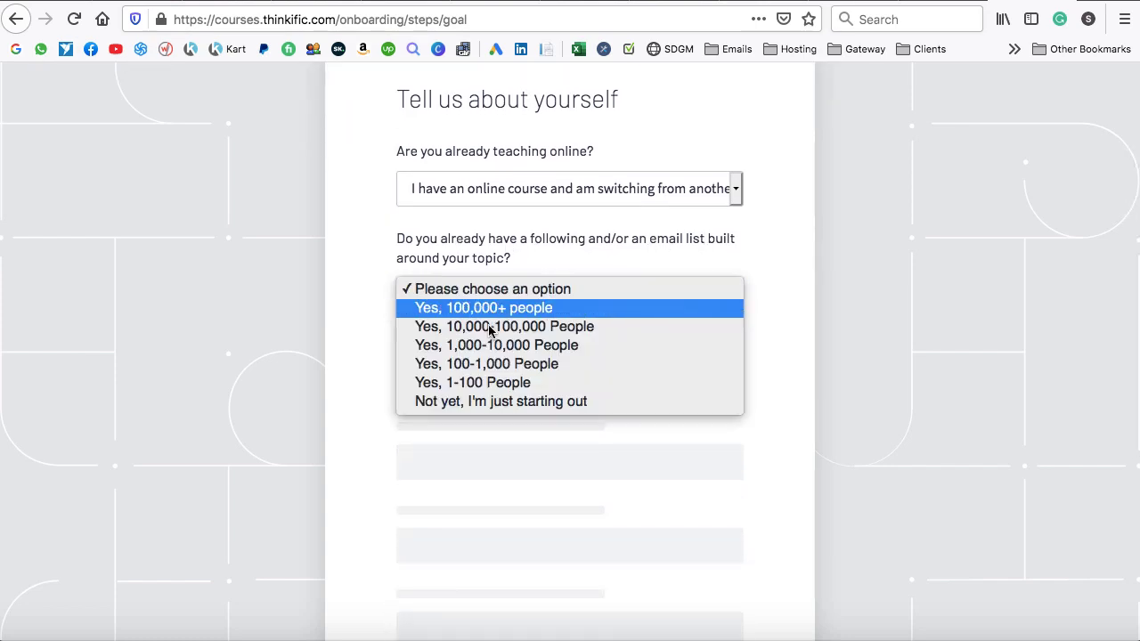
left_click(459, 383)
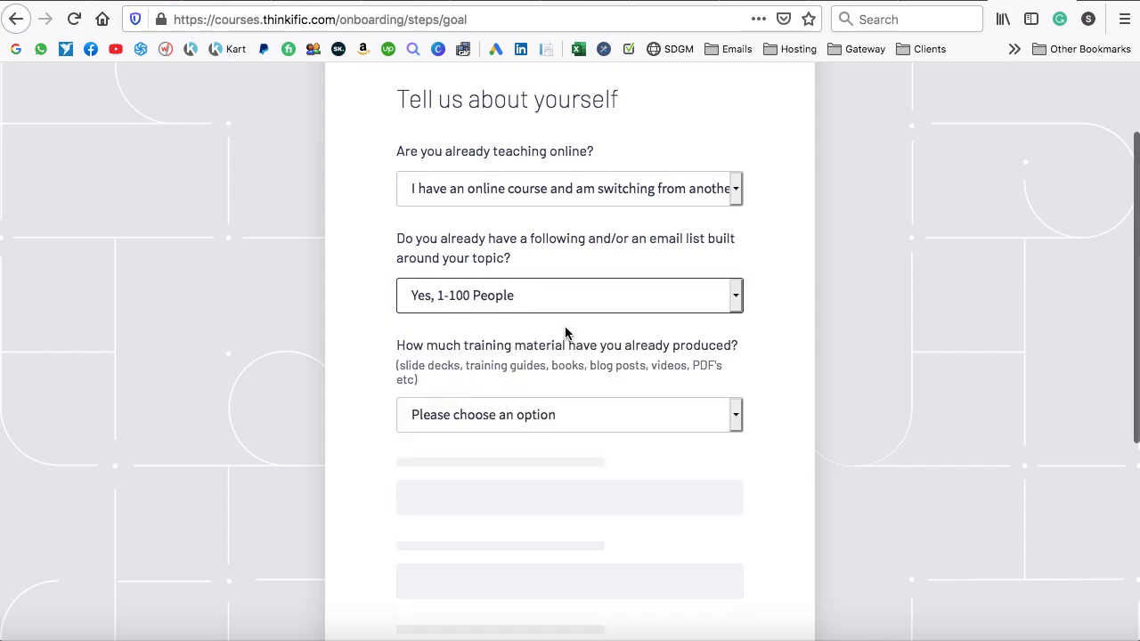
scroll(565, 331, "down", 1)
scroll(565, 332, "down", 2)
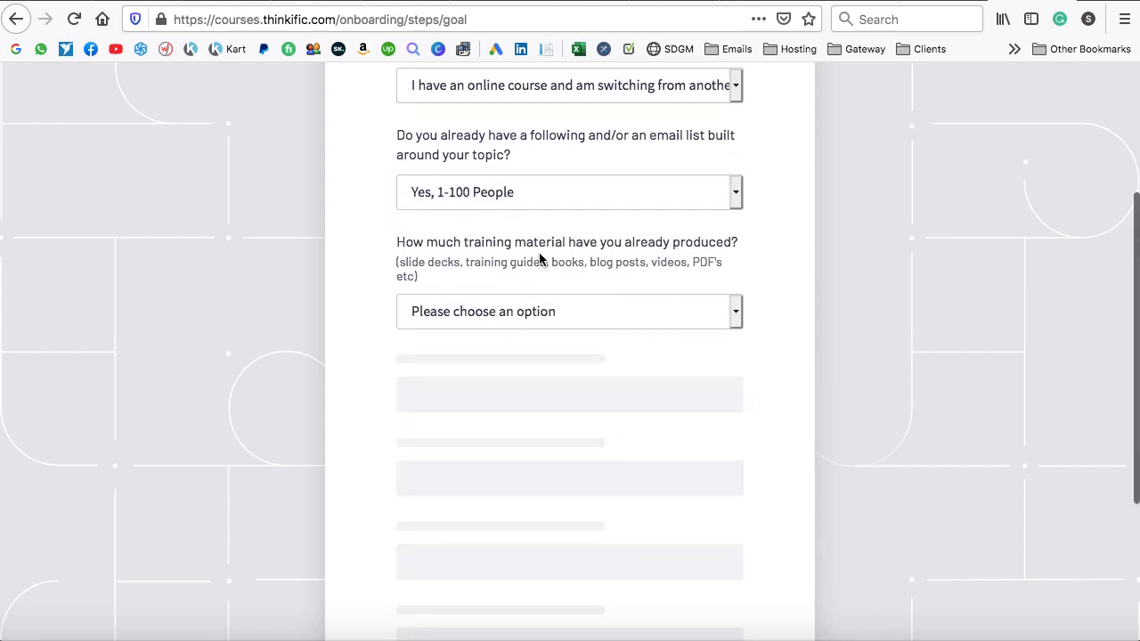
left_click(565, 323)
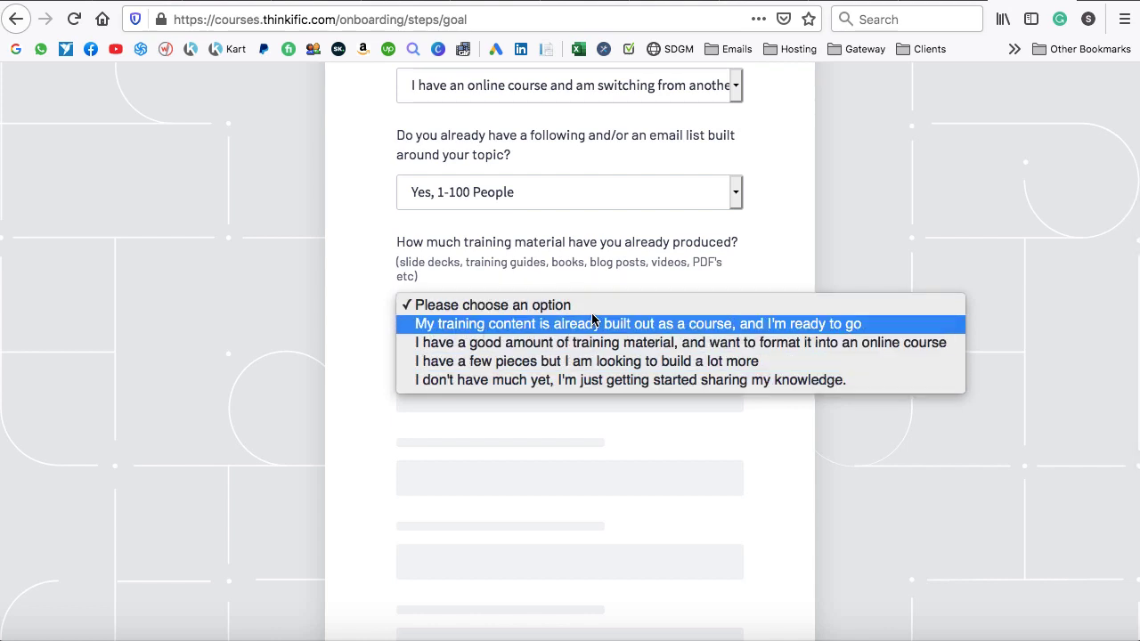
left_click(660, 324)
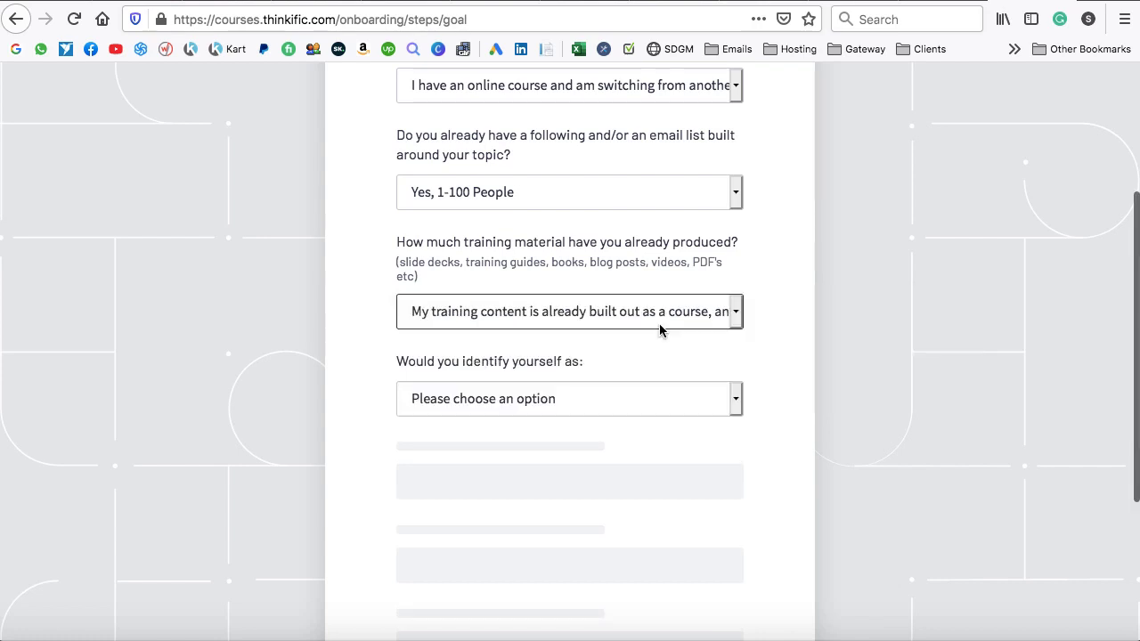
Step: Choose Author/Blogger, Software & Technology, Just me (full time), Less than $1000 per year, then submit
scroll(535, 330, "down", 2)
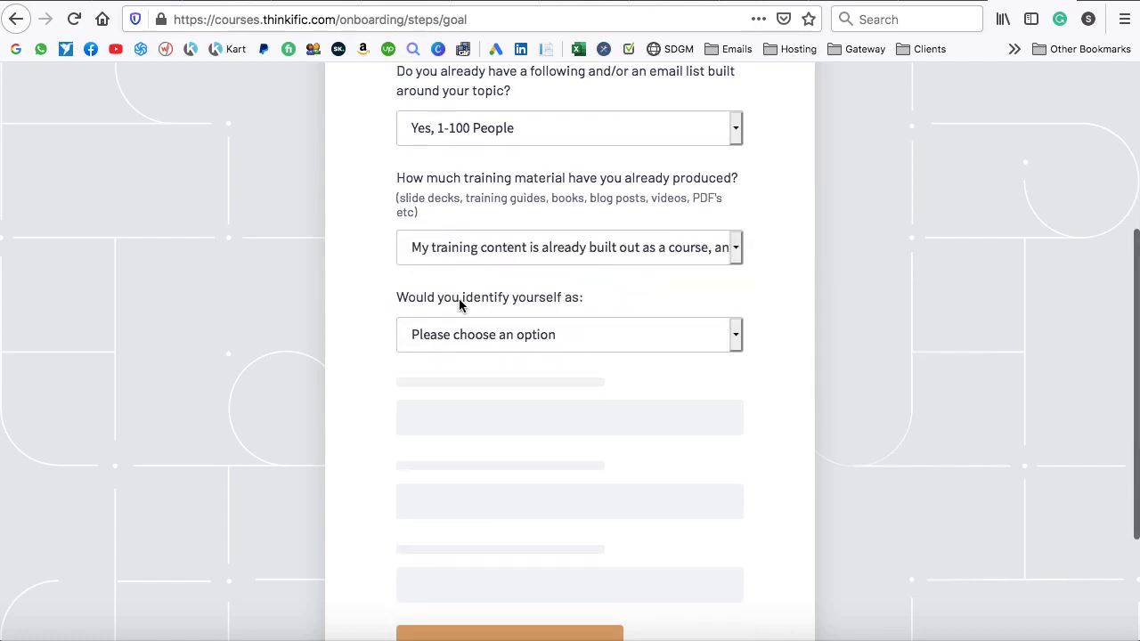
left_click(555, 334)
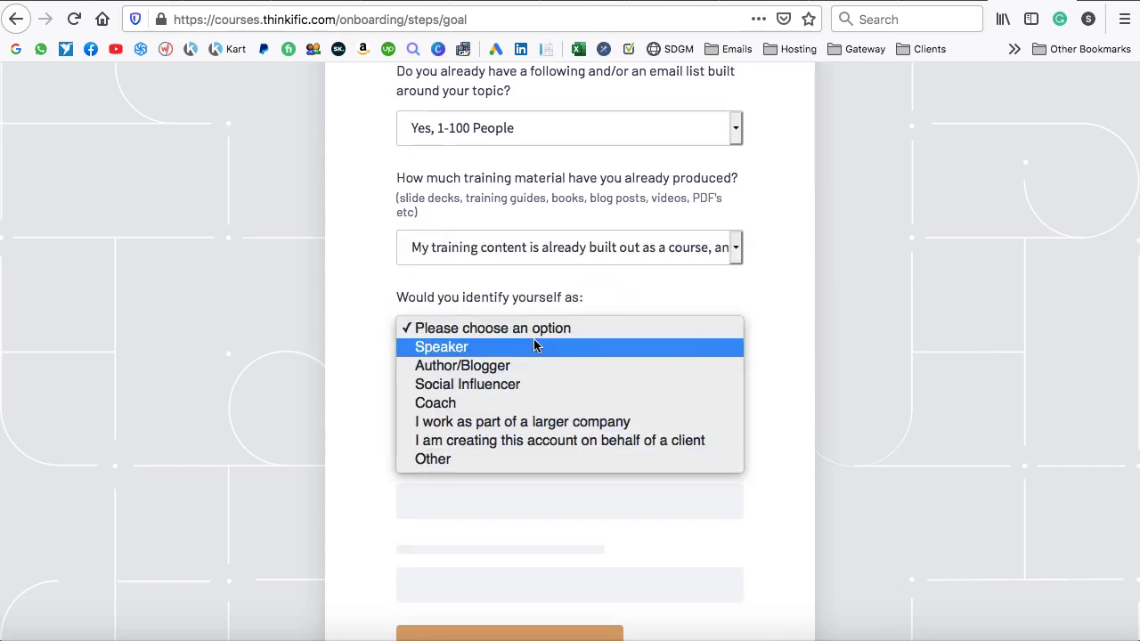
left_click(499, 375)
scroll(547, 374, "down", 2)
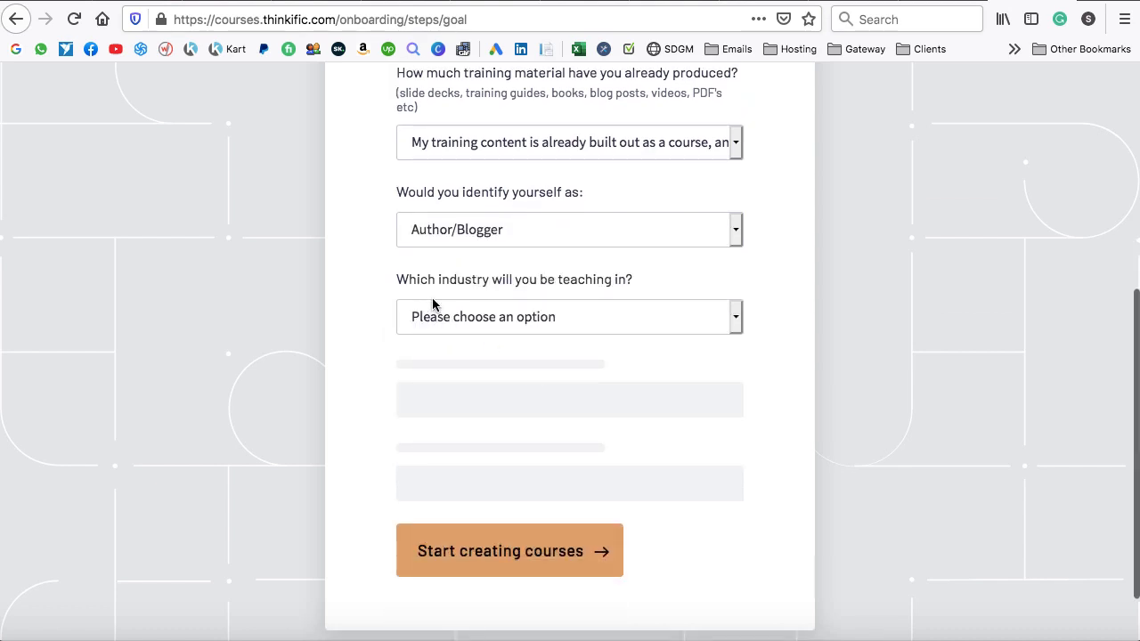
left_click(527, 312)
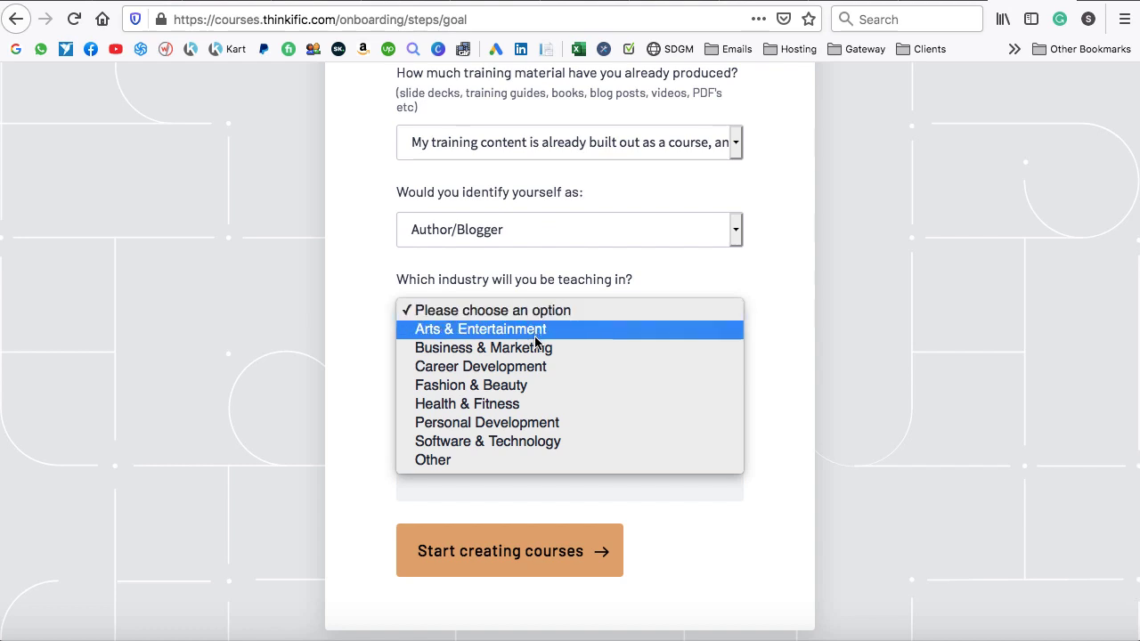
left_click(504, 442)
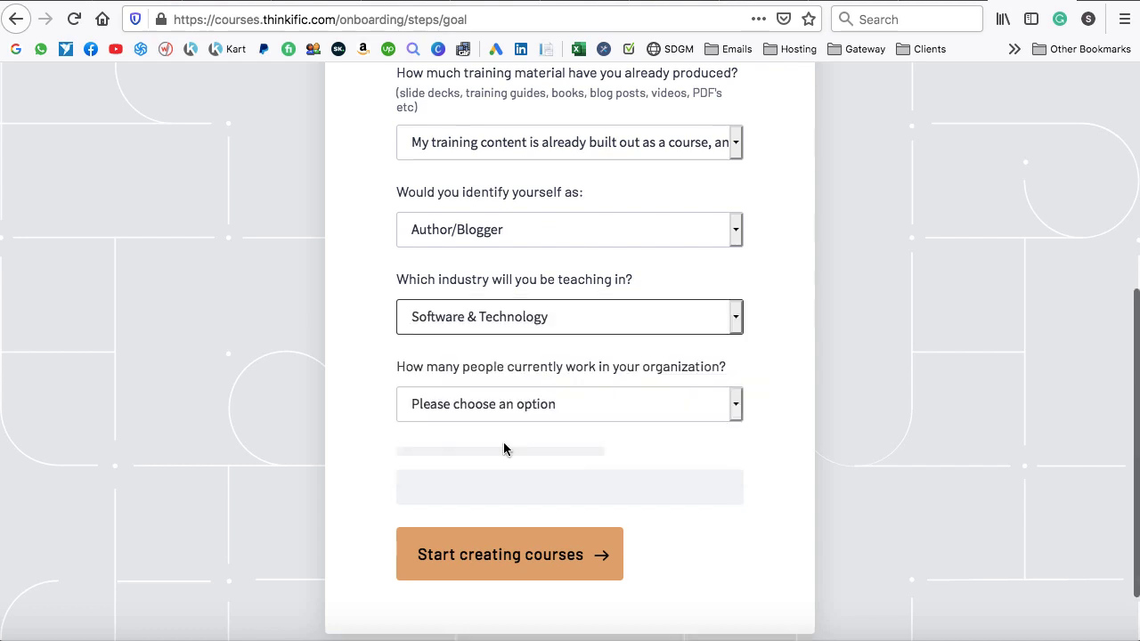
scroll(502, 359, "down", 1)
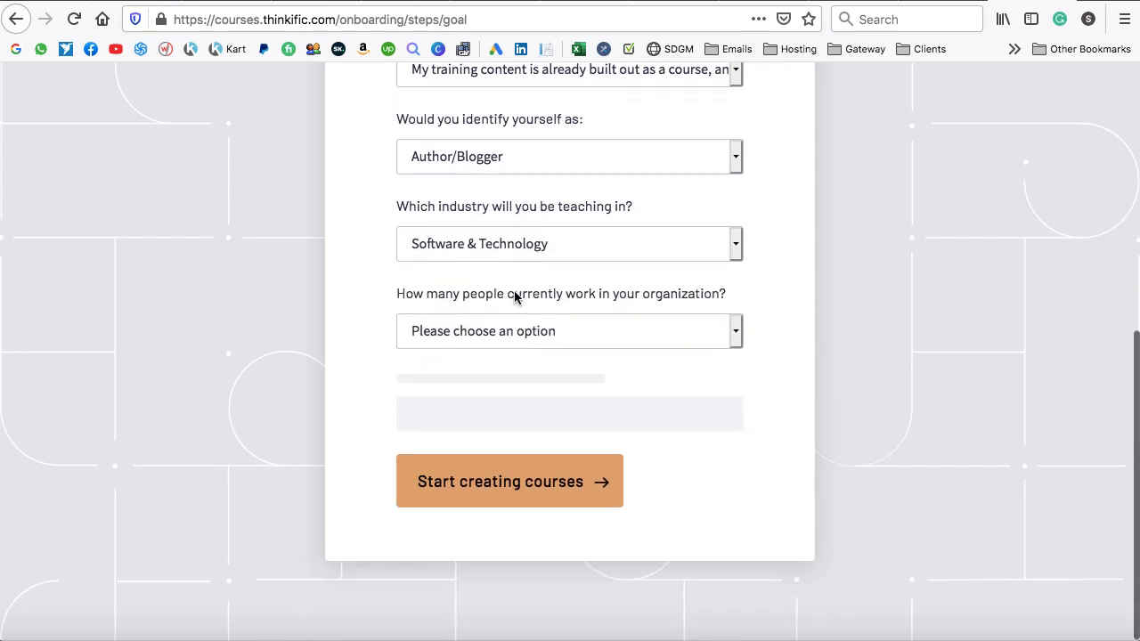
left_click(620, 331)
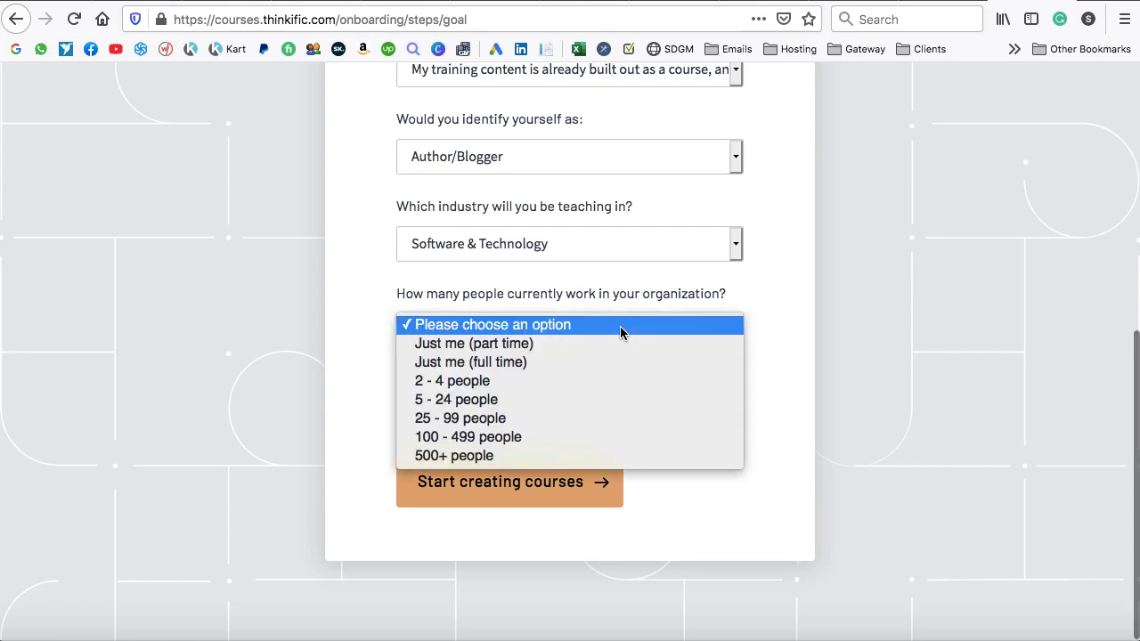
left_click(460, 363)
scroll(480, 369, "down", 1)
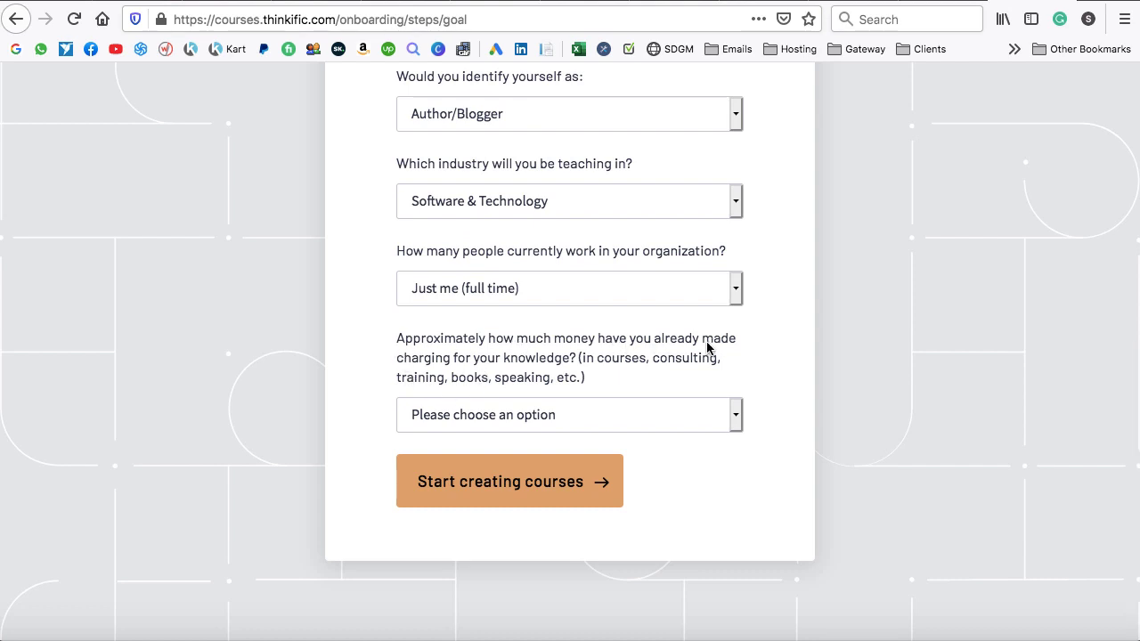
left_click(559, 412)
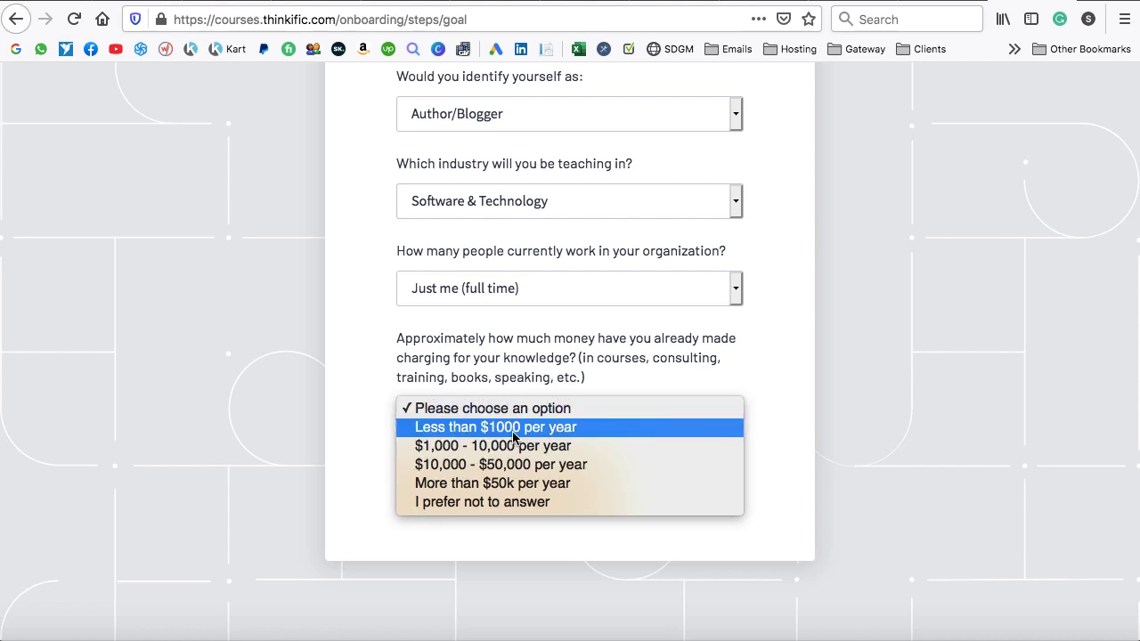
left_click(461, 429)
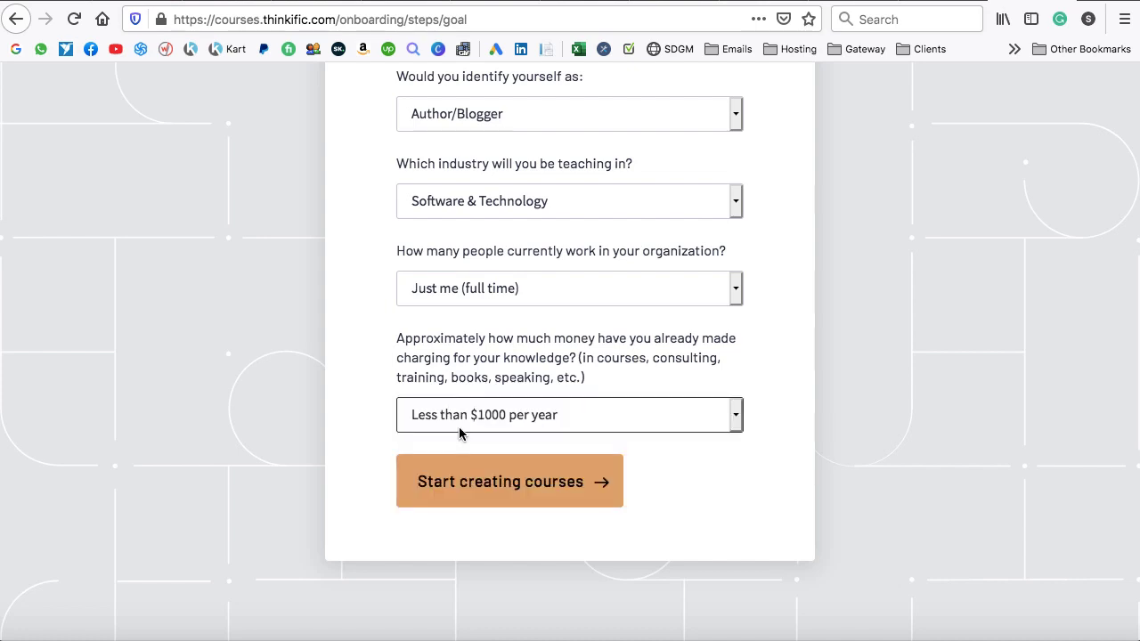
left_click(505, 484)
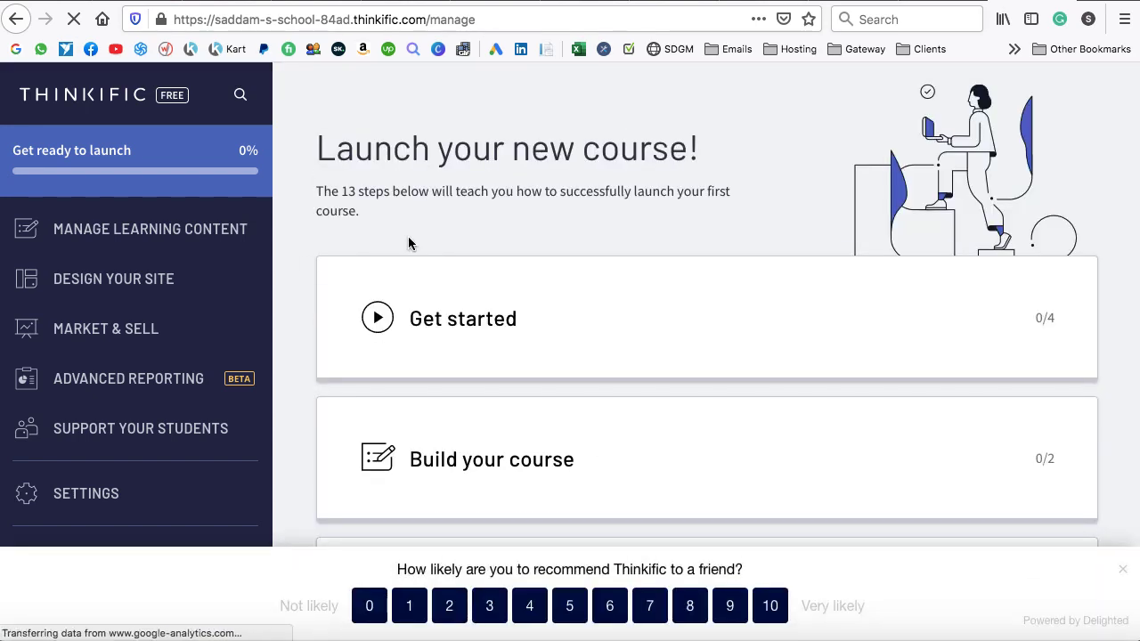
Step: Close the recommendation survey and open Your First Course from Manage Learning Content > Courses
left_click(354, 234)
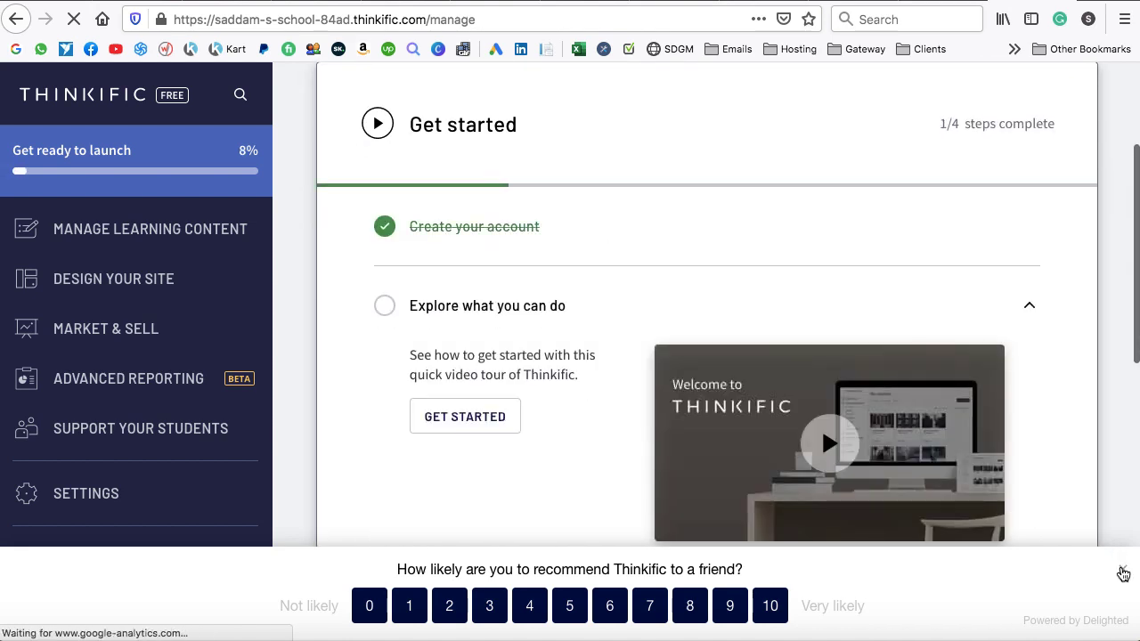
left_click(1121, 567)
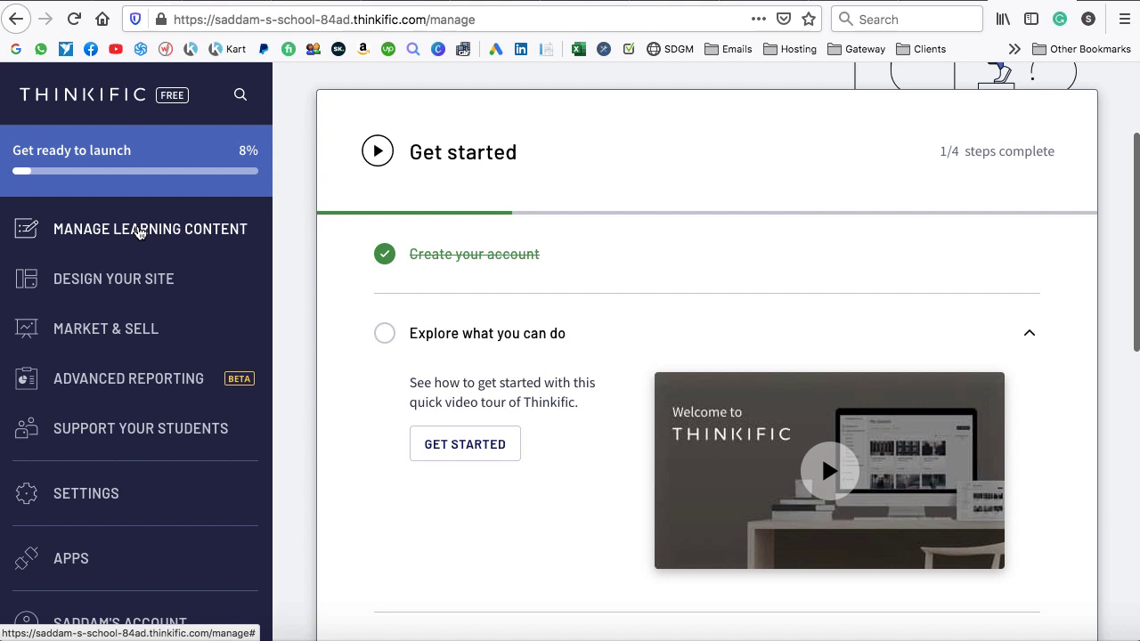
left_click(102, 232)
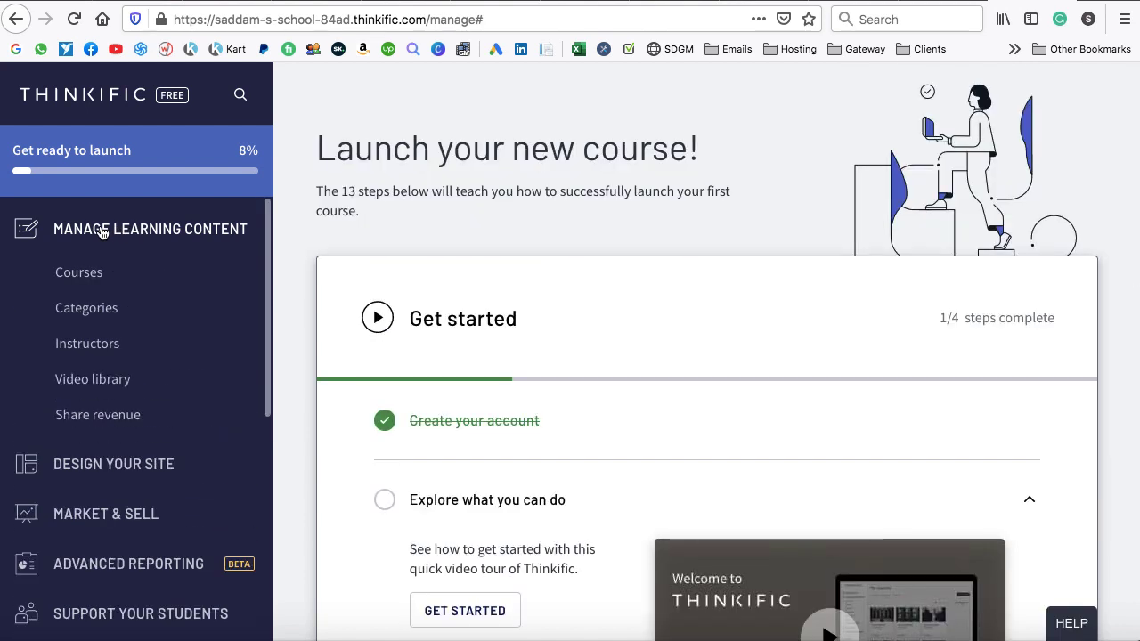
left_click(73, 276)
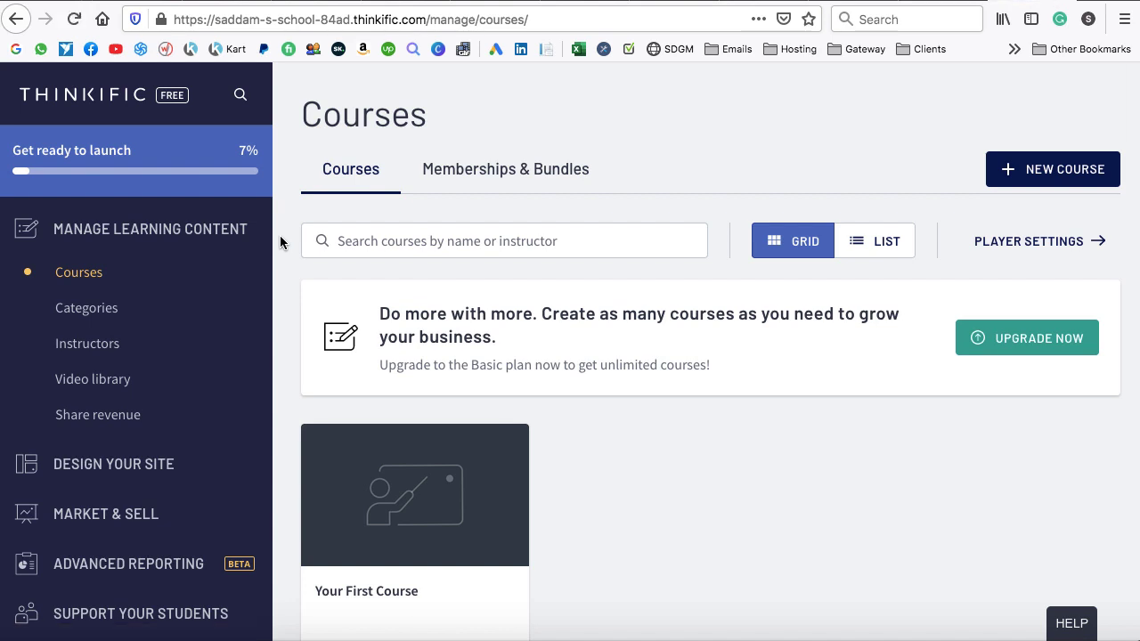
scroll(279, 235, "down", 3)
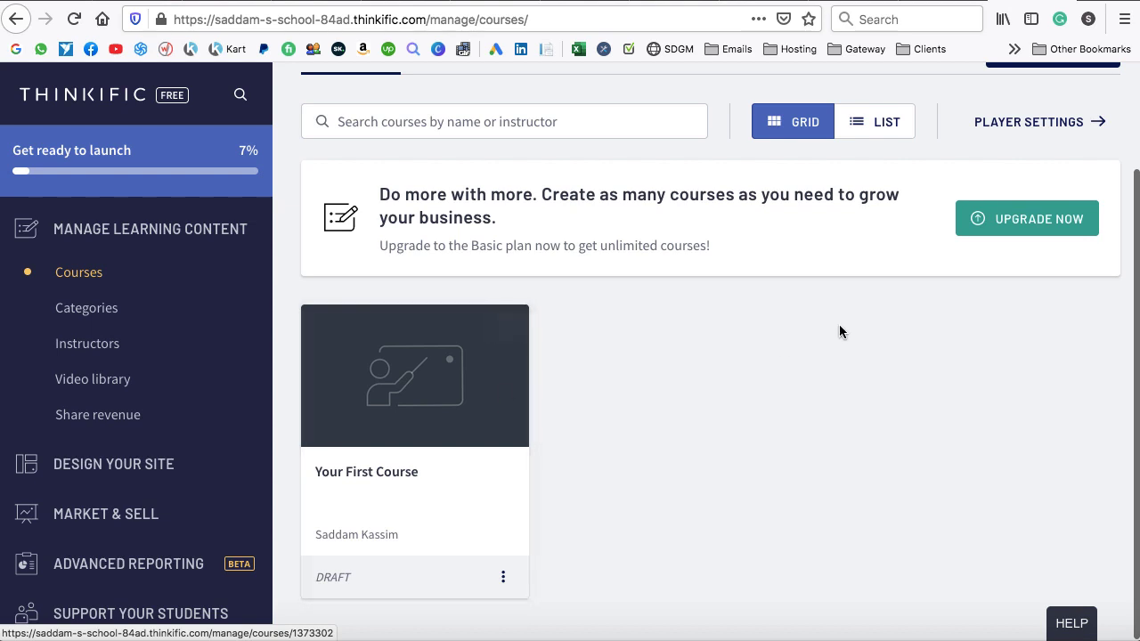
scroll(840, 332, "up", 3)
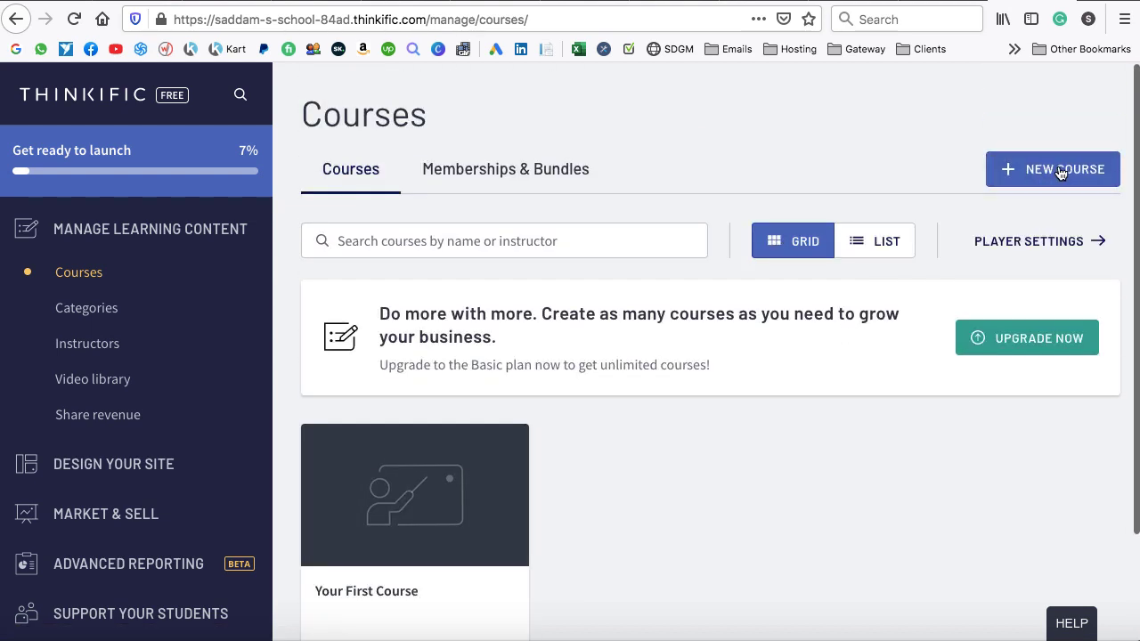
scroll(579, 392, "down", 3)
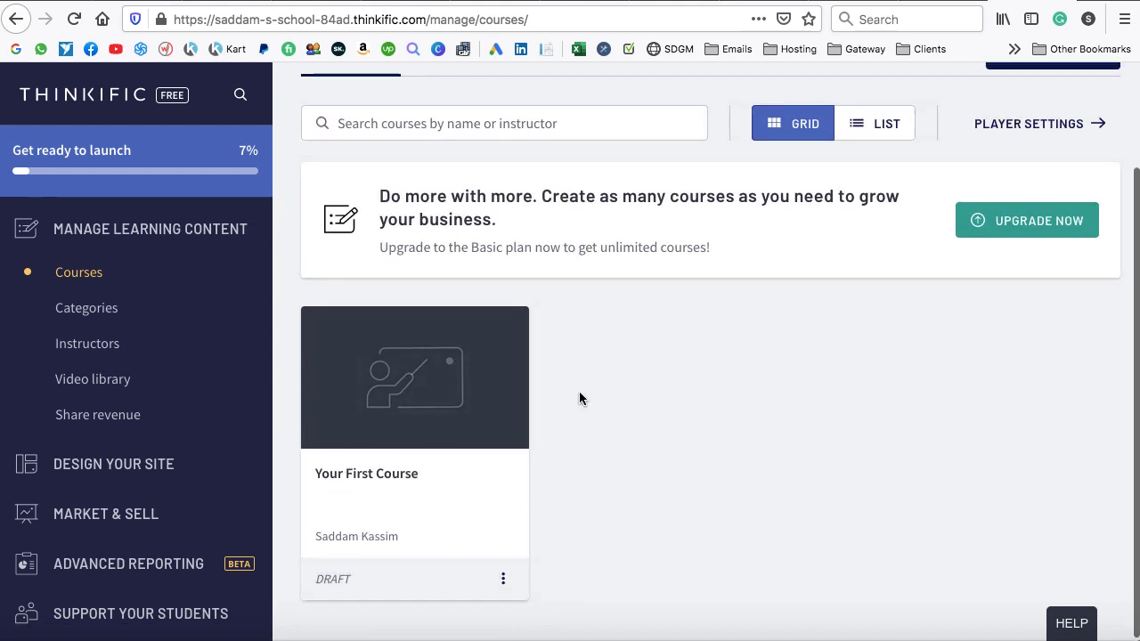
left_click(411, 416)
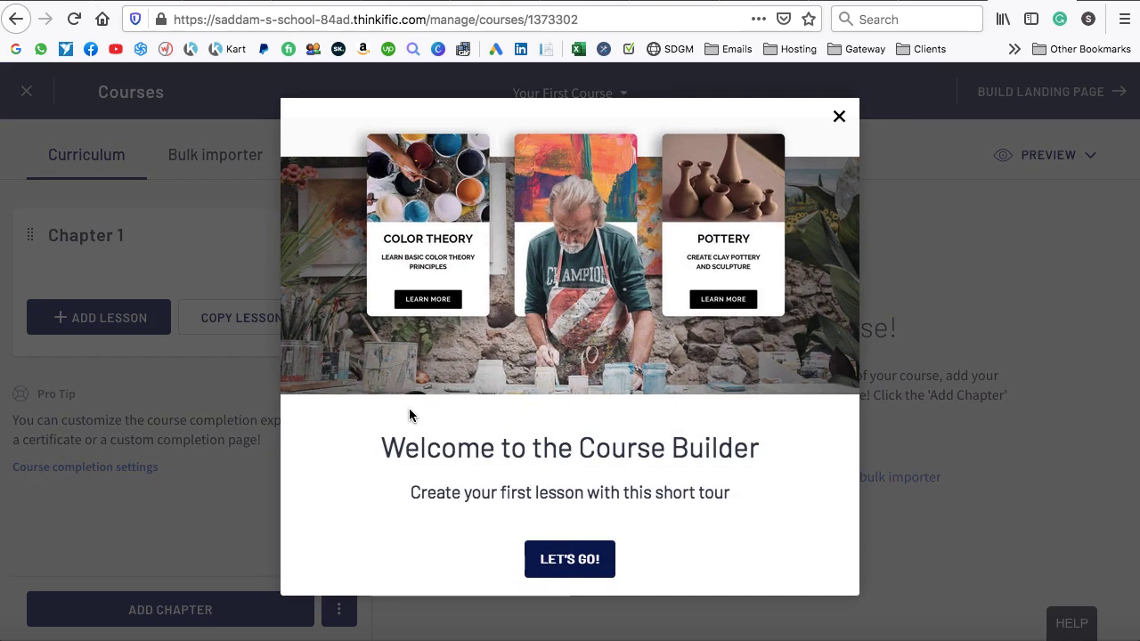
Step: Rename Chapter 1 to 'Getting Started', save it, and add a new Video lesson
left_click(838, 117)
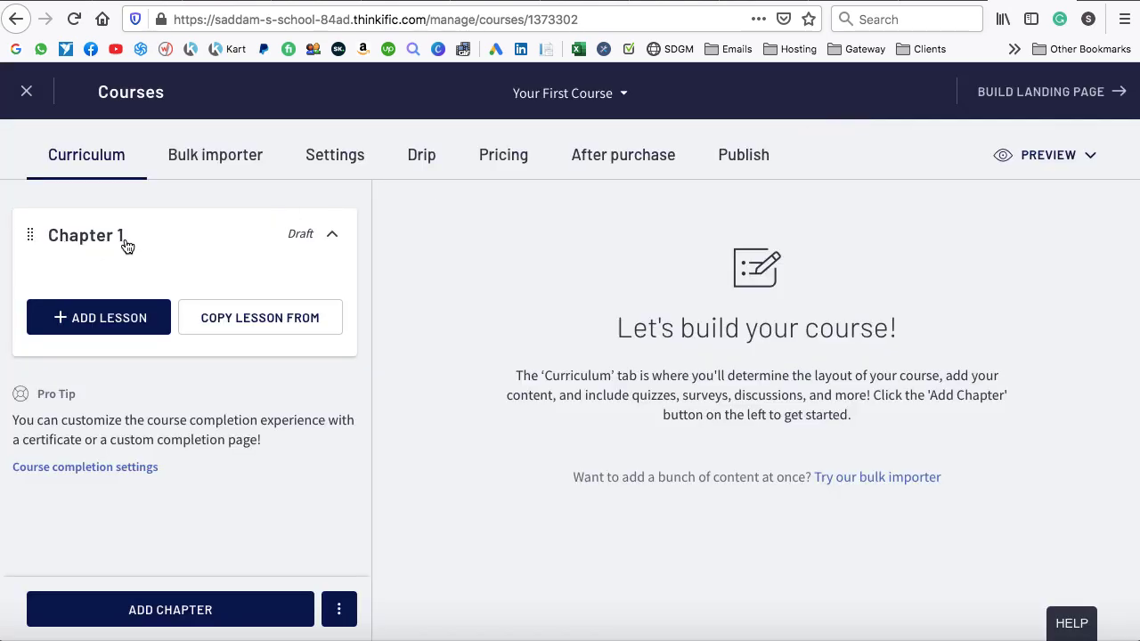
left_click(76, 241)
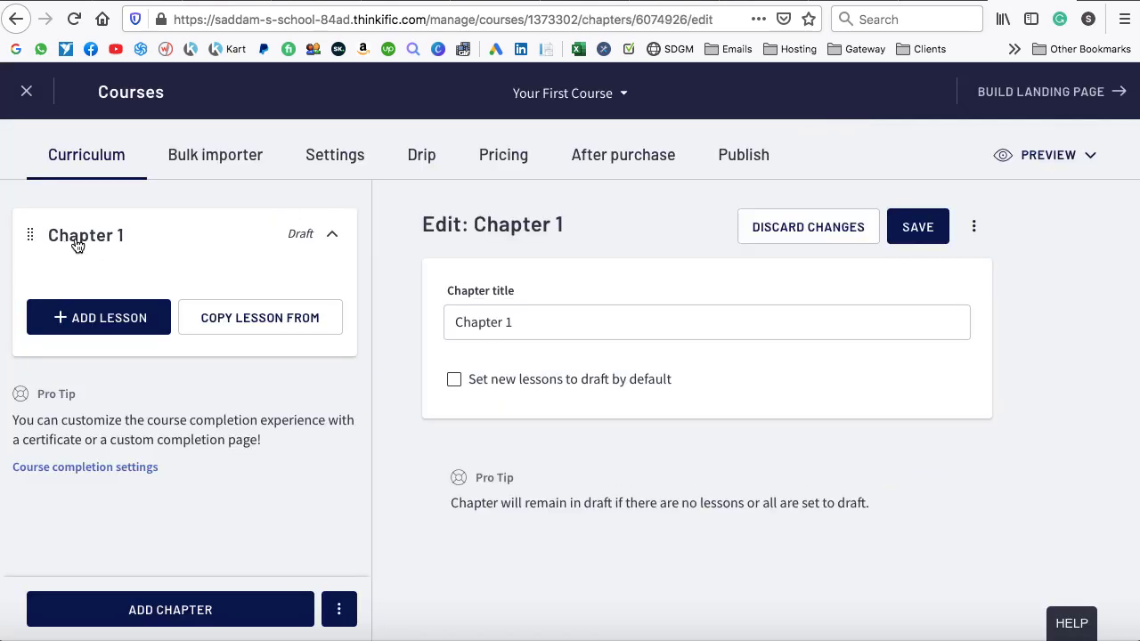
left_click_drag(556, 326, 432, 323)
type("Gett")
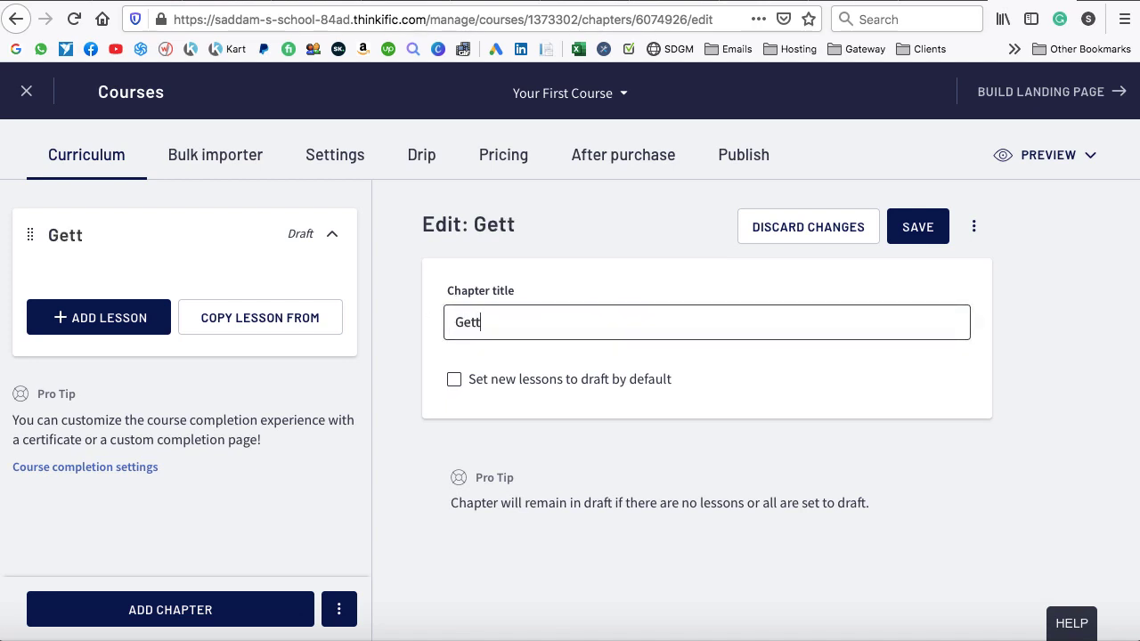
type("ing Started")
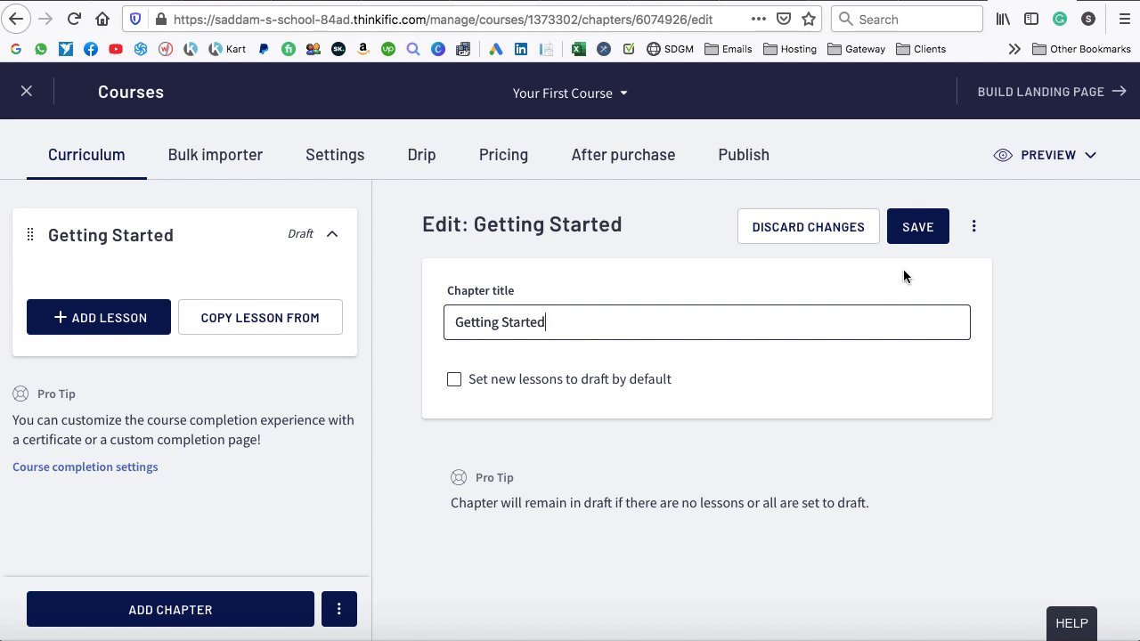
left_click(923, 229)
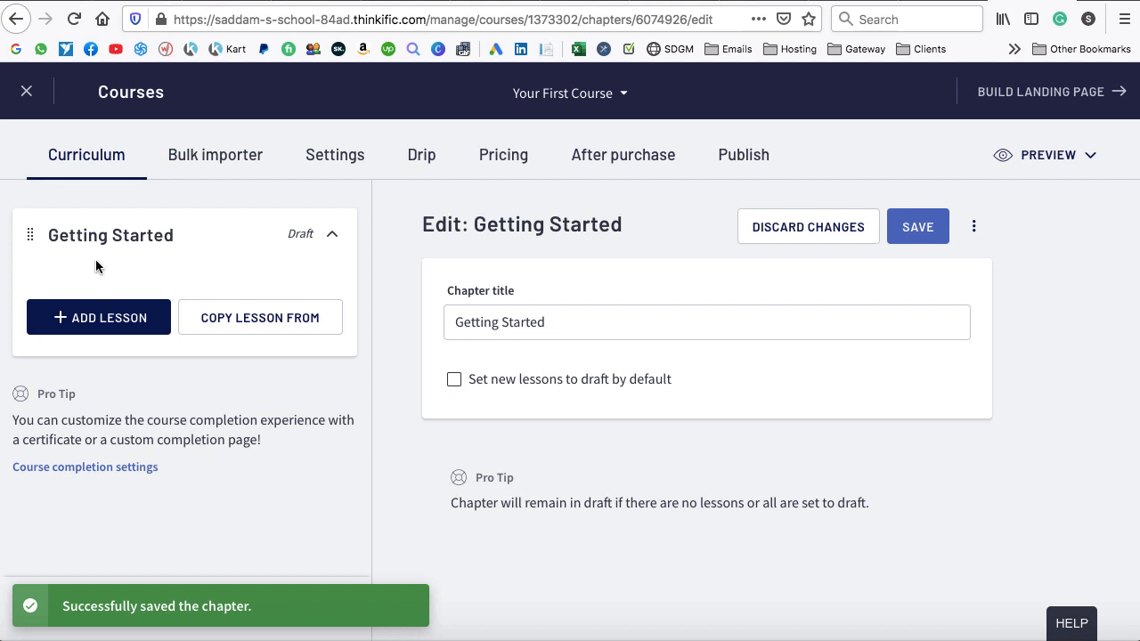
left_click(87, 326)
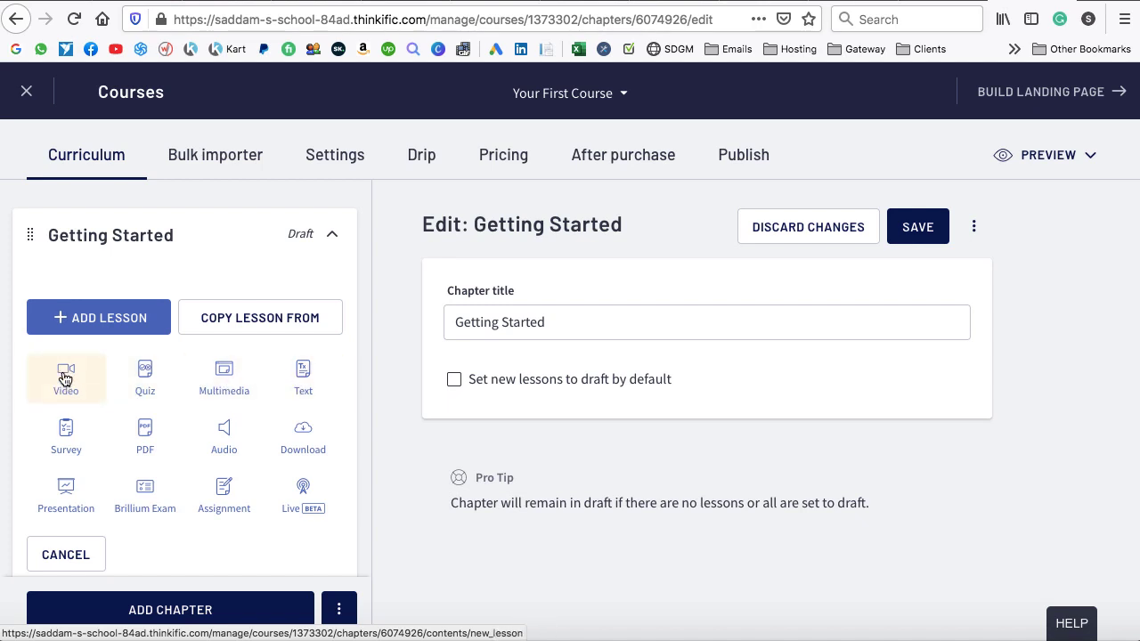
left_click(63, 378)
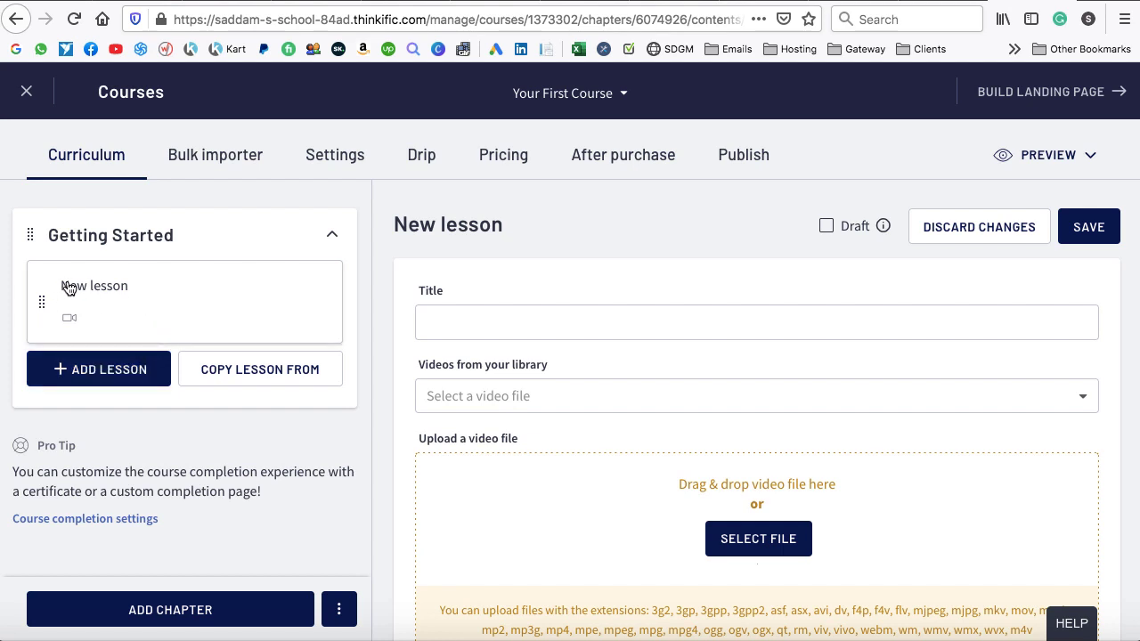
Step: Title the video lesson 'WordPress Introduction'
left_click(513, 317)
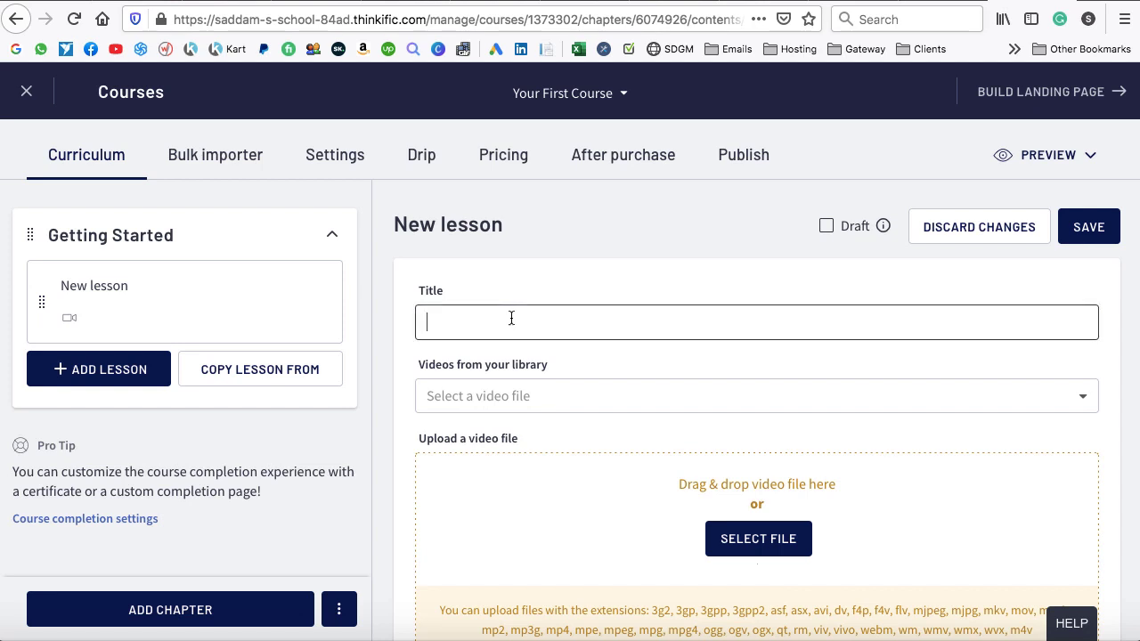
type("Wo")
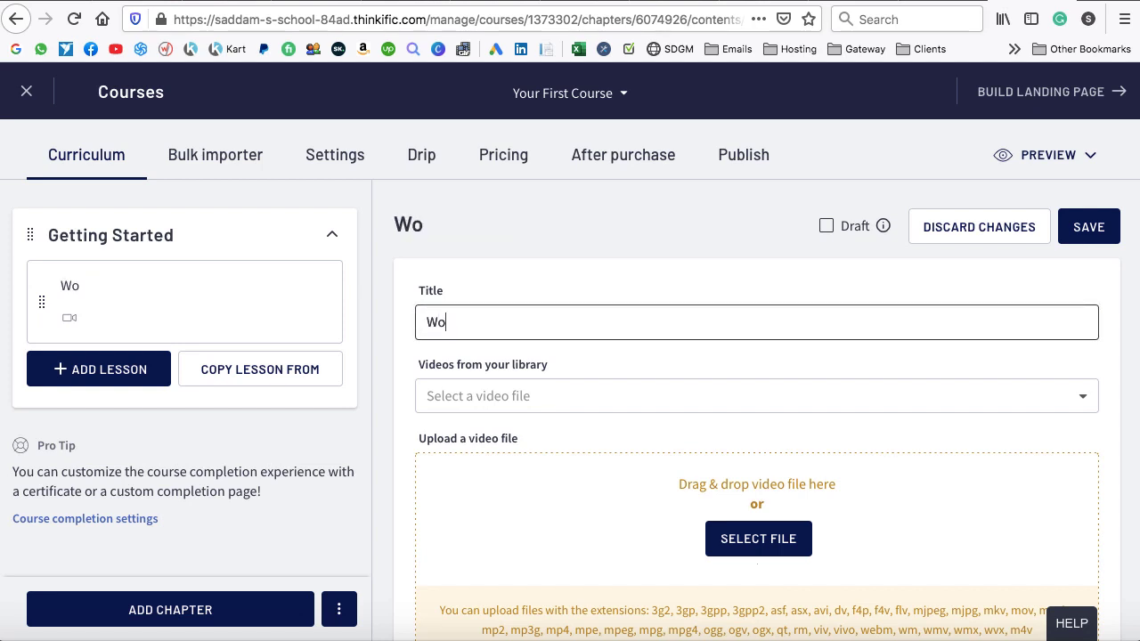
type("rdPress ")
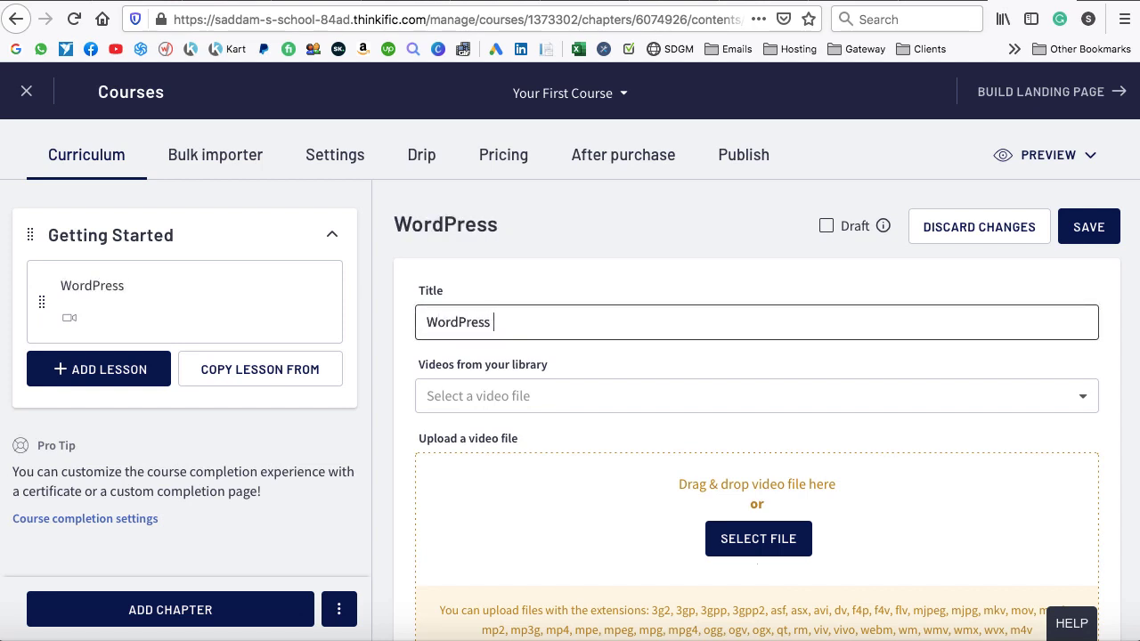
type("Introd")
key("BackSpace")
type("troducti")
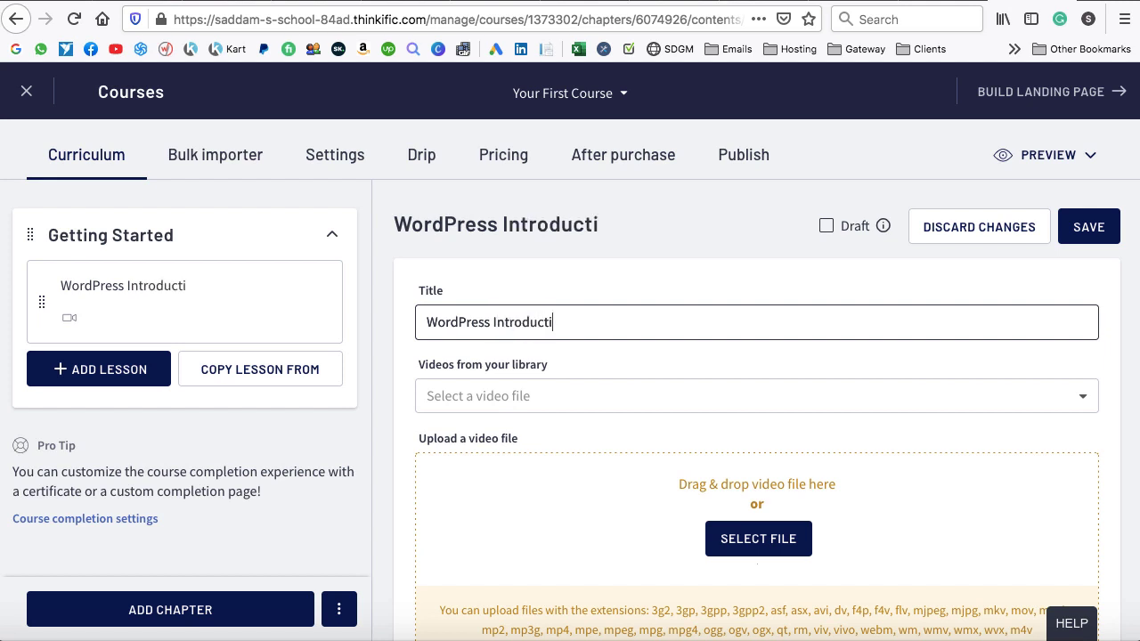
type("on")
scroll(755, 363, "down", 3)
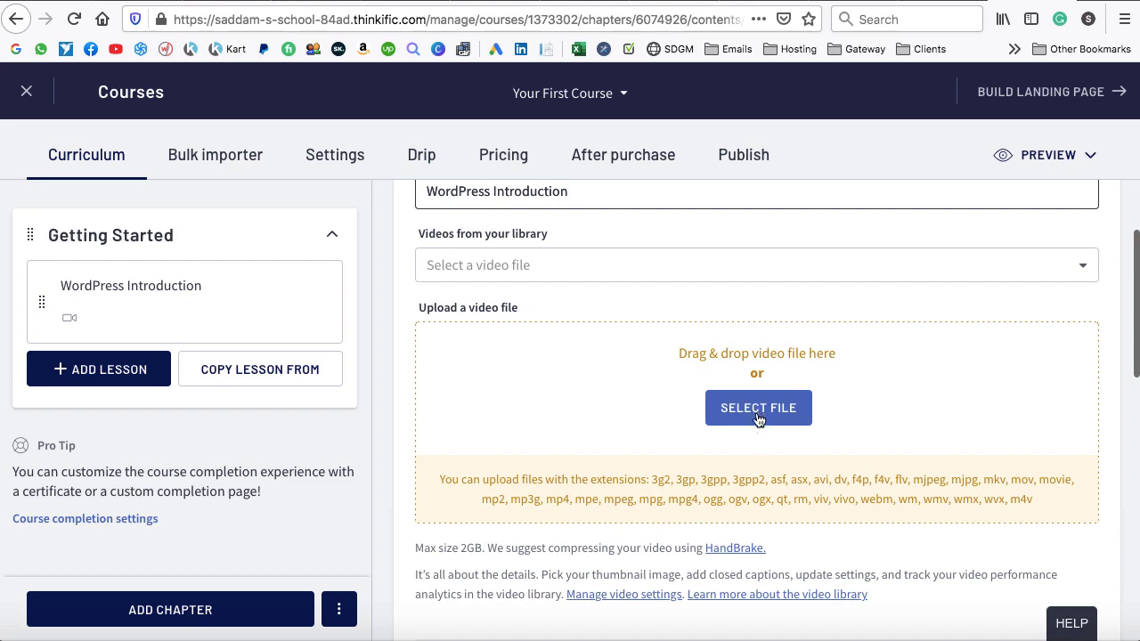
Step: Select Webinar English.mp4 from the Thinkific folder as the lesson's video
left_click(756, 411)
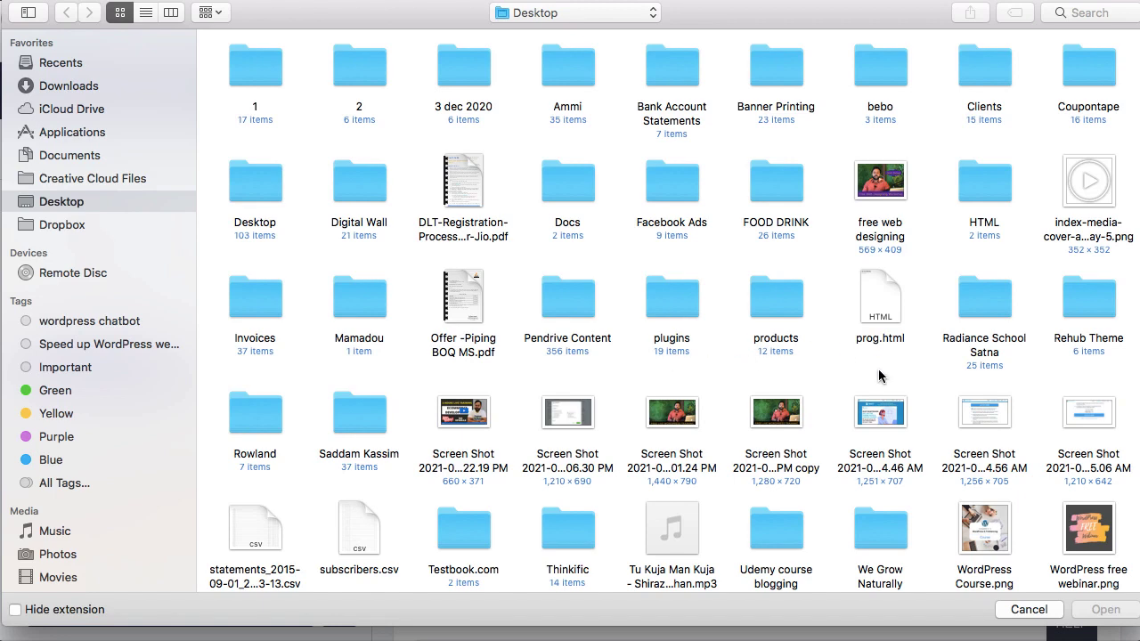
scroll(878, 372, "down", 3)
double_click(556, 405)
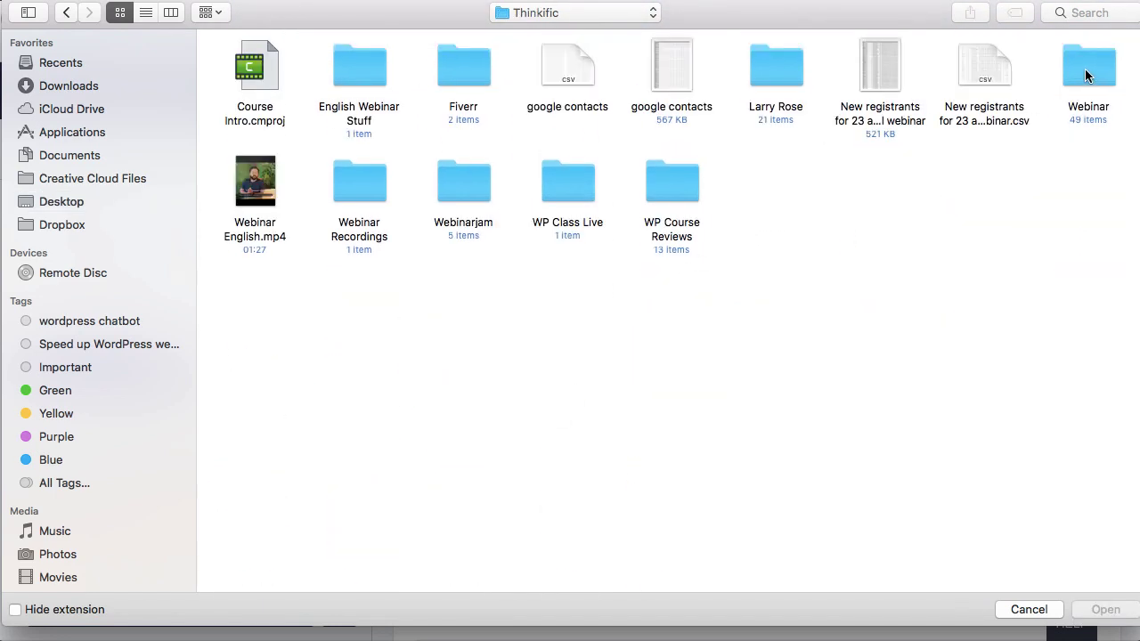
left_click(256, 182)
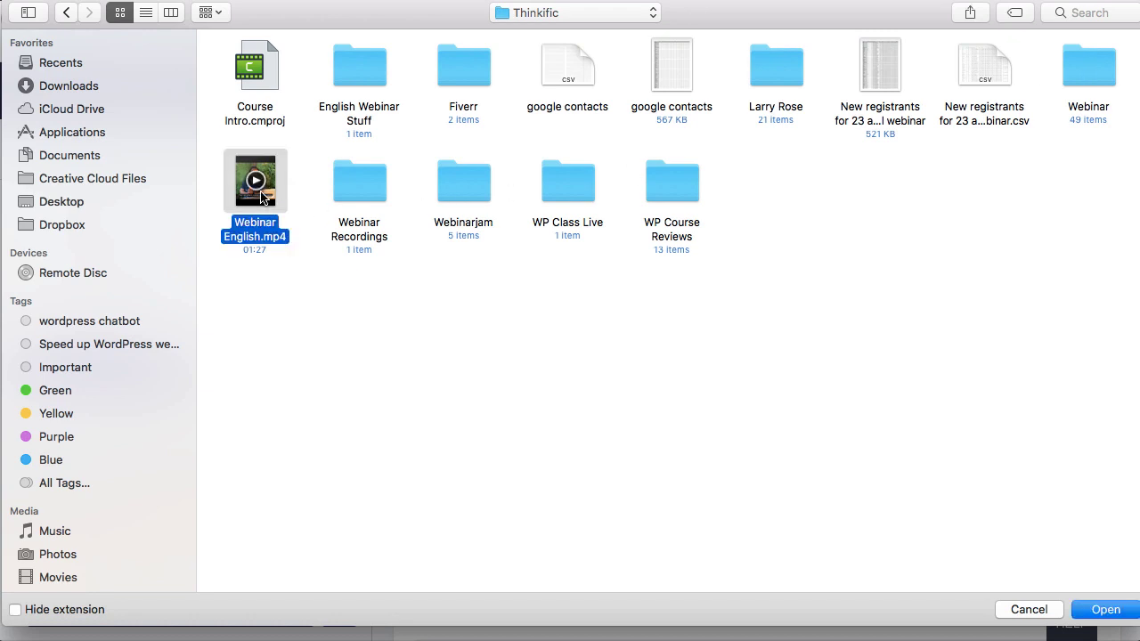
left_click(1105, 611)
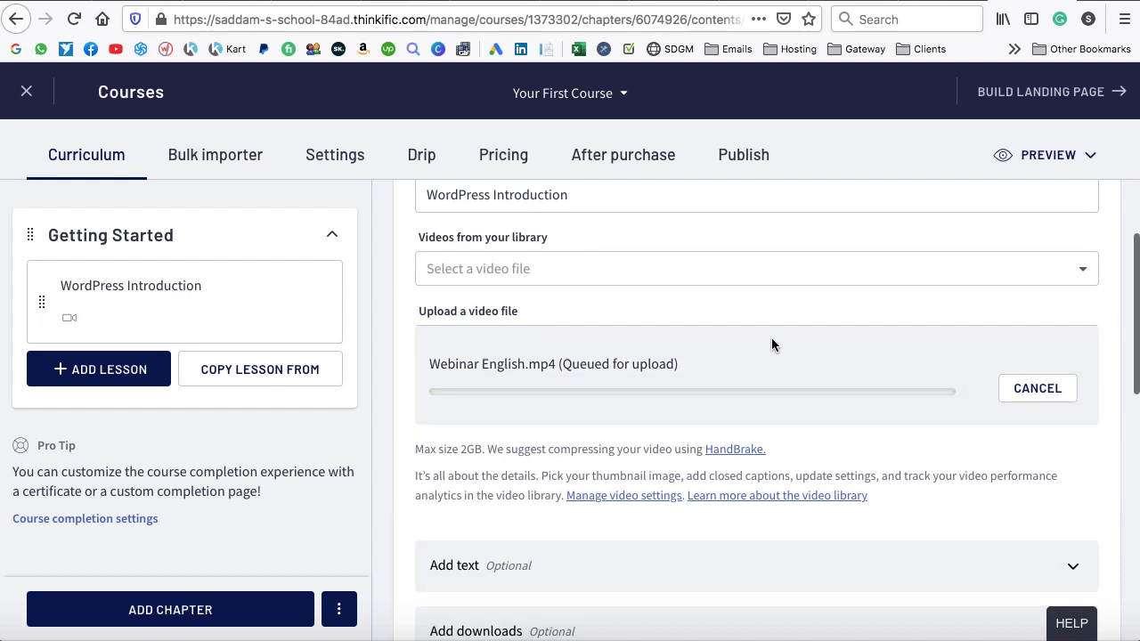
Step: Dismiss the preview tips and save the 'WordPress Introduction' lesson with its uploaded video
scroll(771, 344, "up", 1)
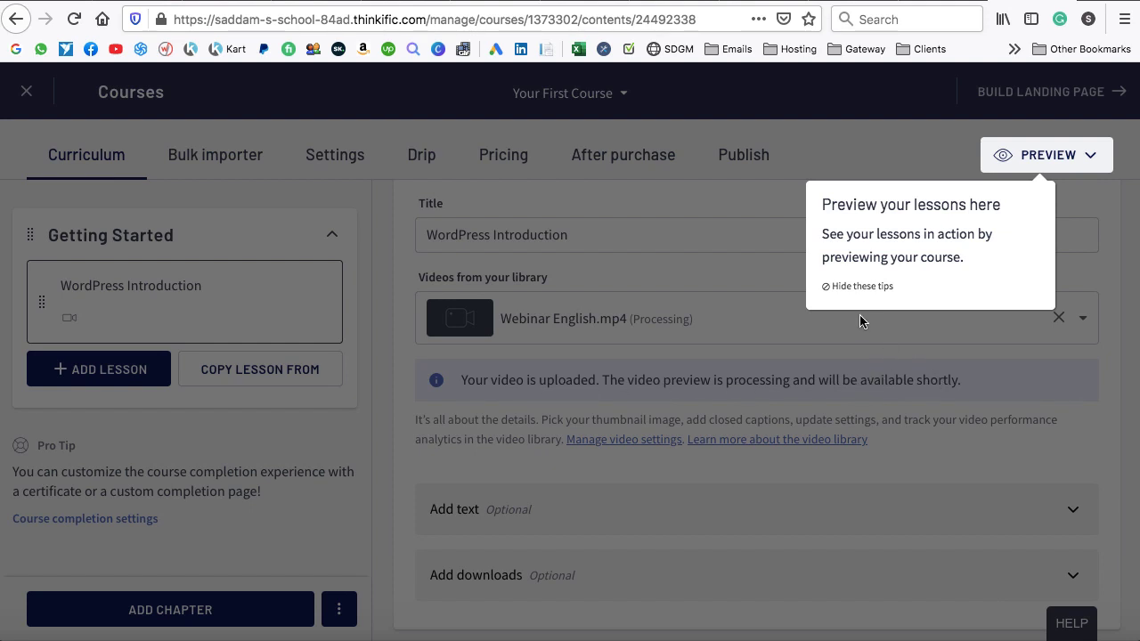
left_click(842, 295)
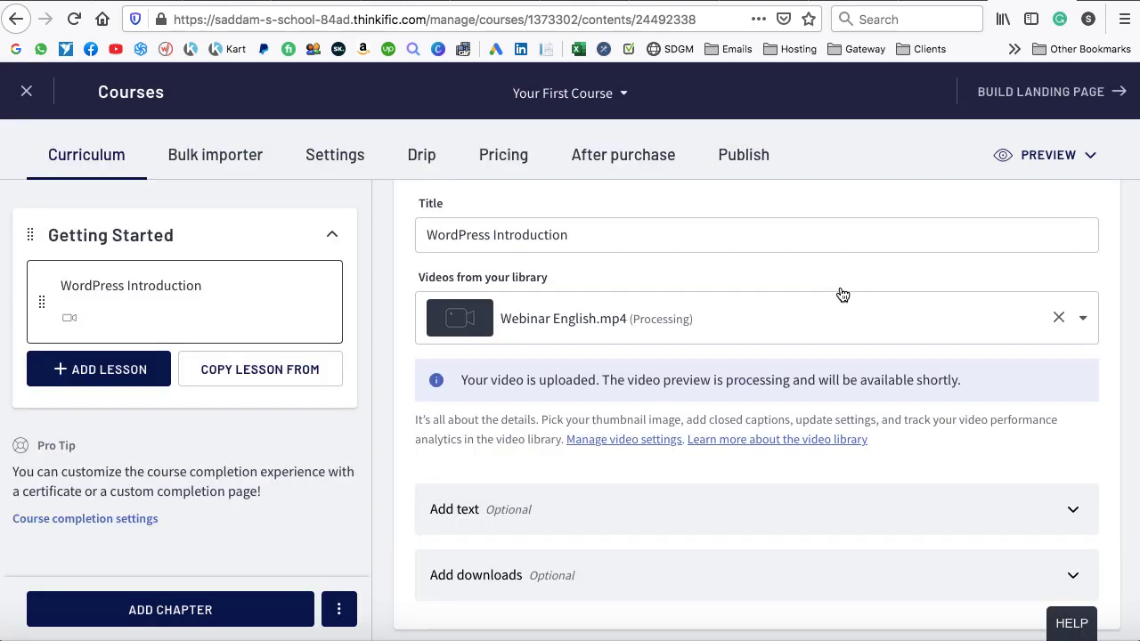
scroll(638, 354, "down", 10)
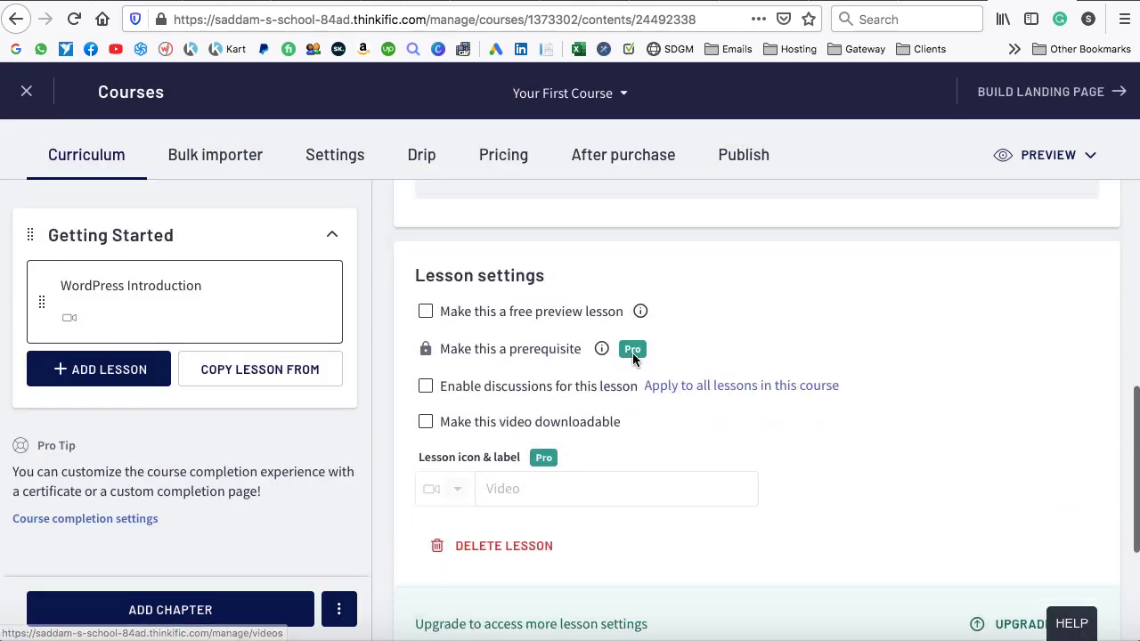
left_click(1090, 540)
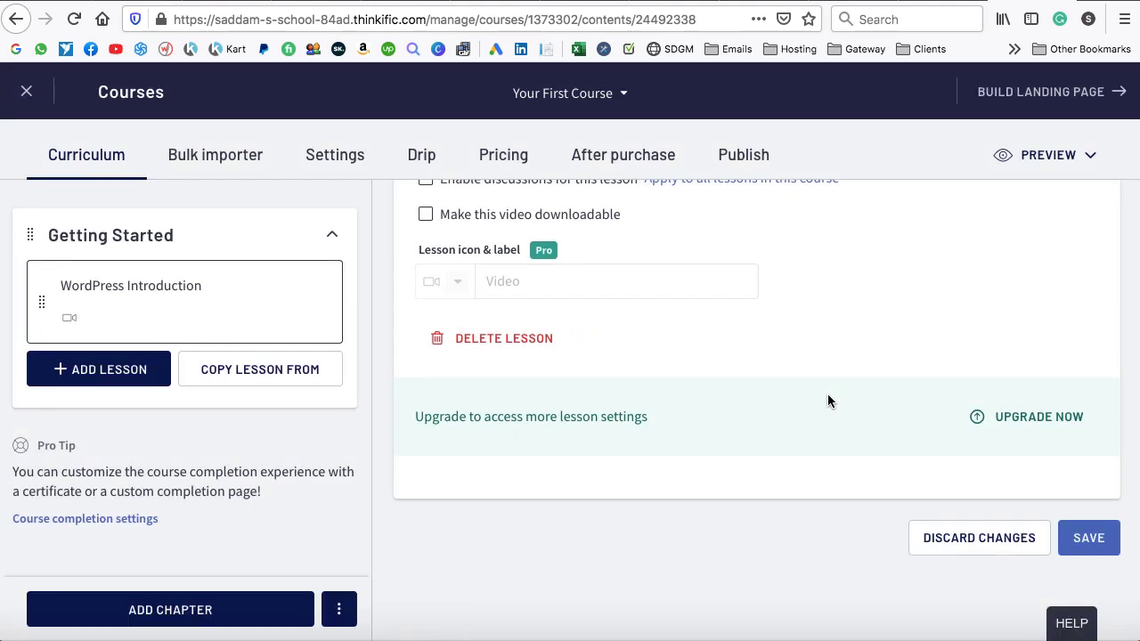
scroll(831, 428, "up", 3)
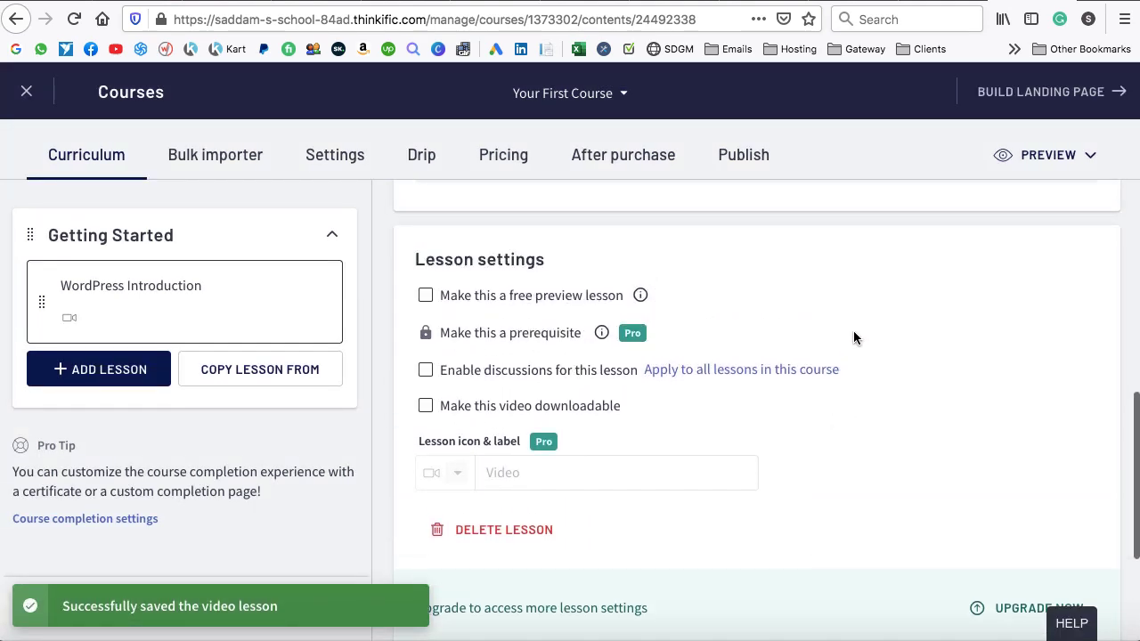
scroll(854, 337, "up", 1)
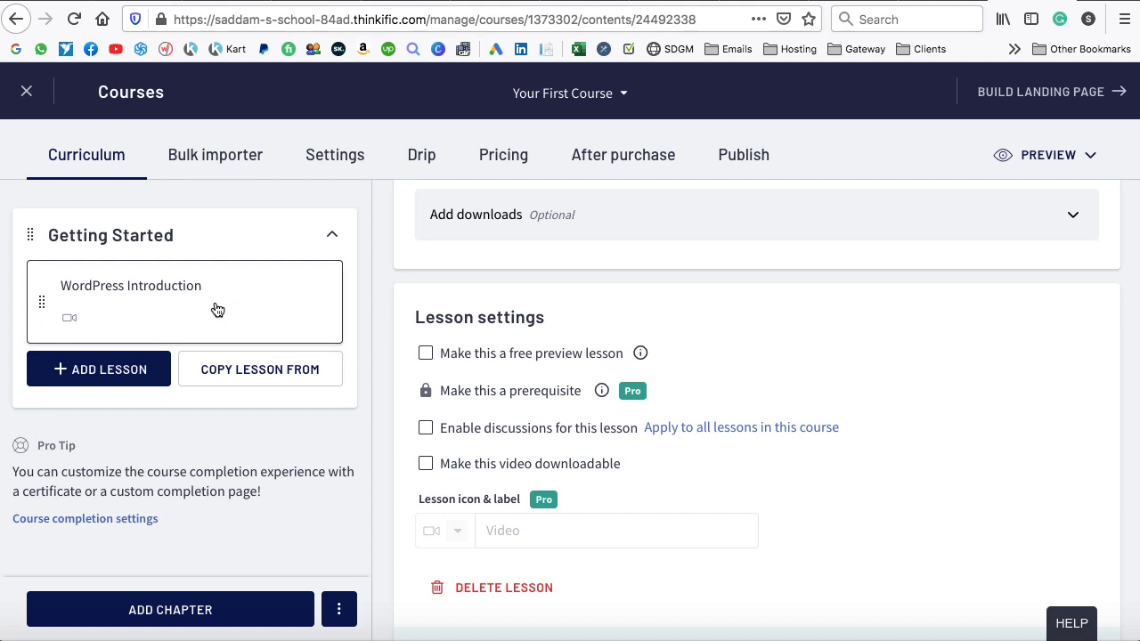
Step: Add a second video lesson titled 'WordPress Advantages'
left_click(87, 376)
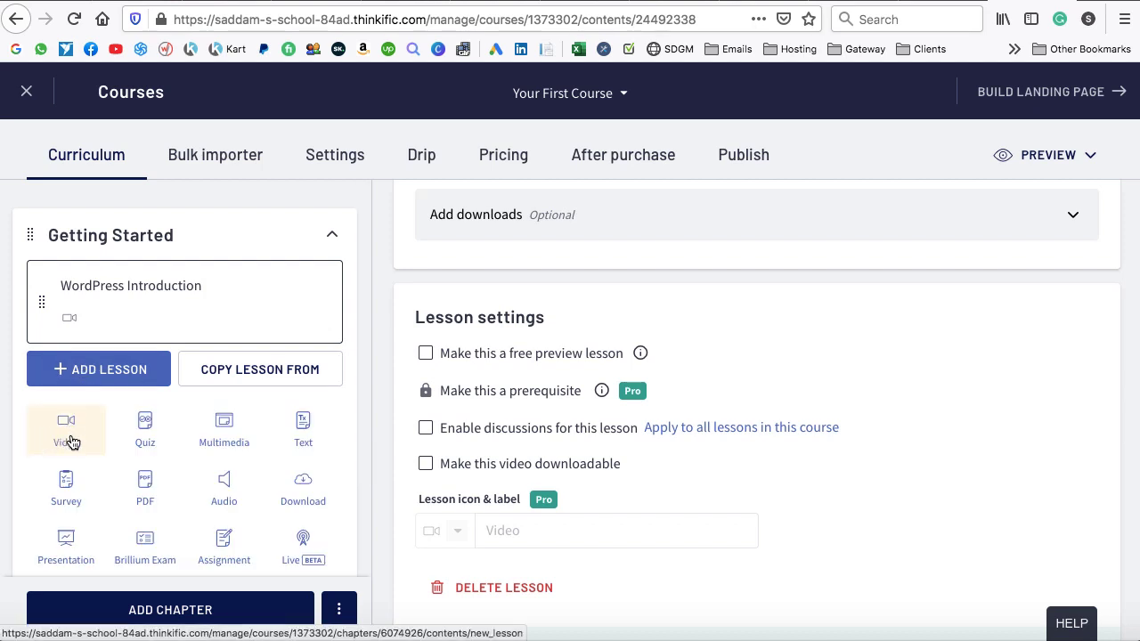
left_click(69, 436)
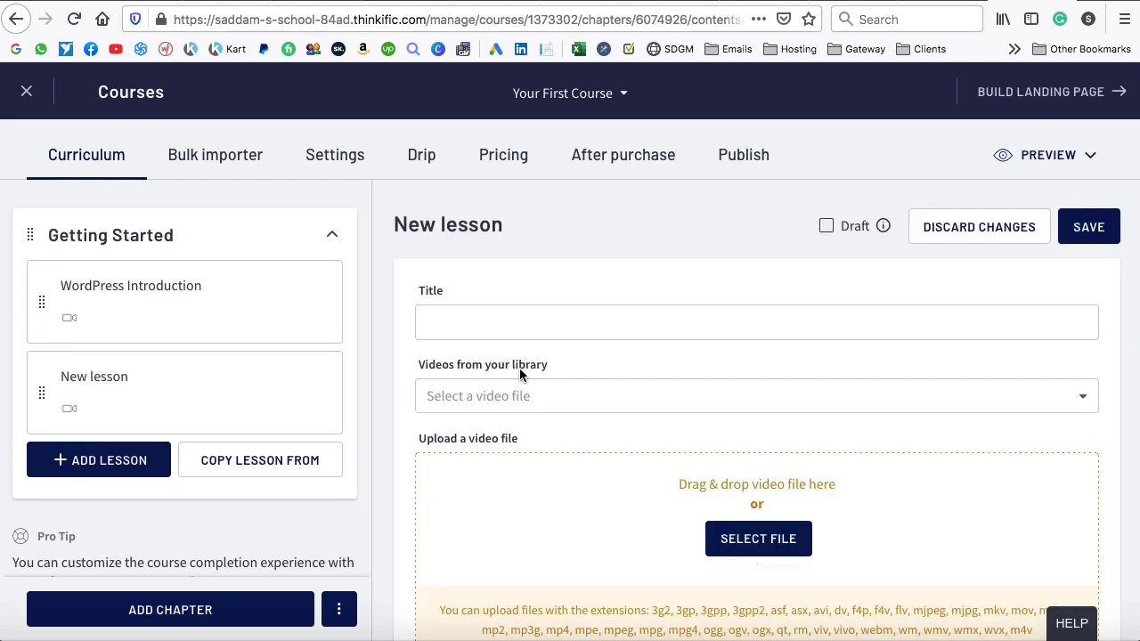
left_click(617, 326)
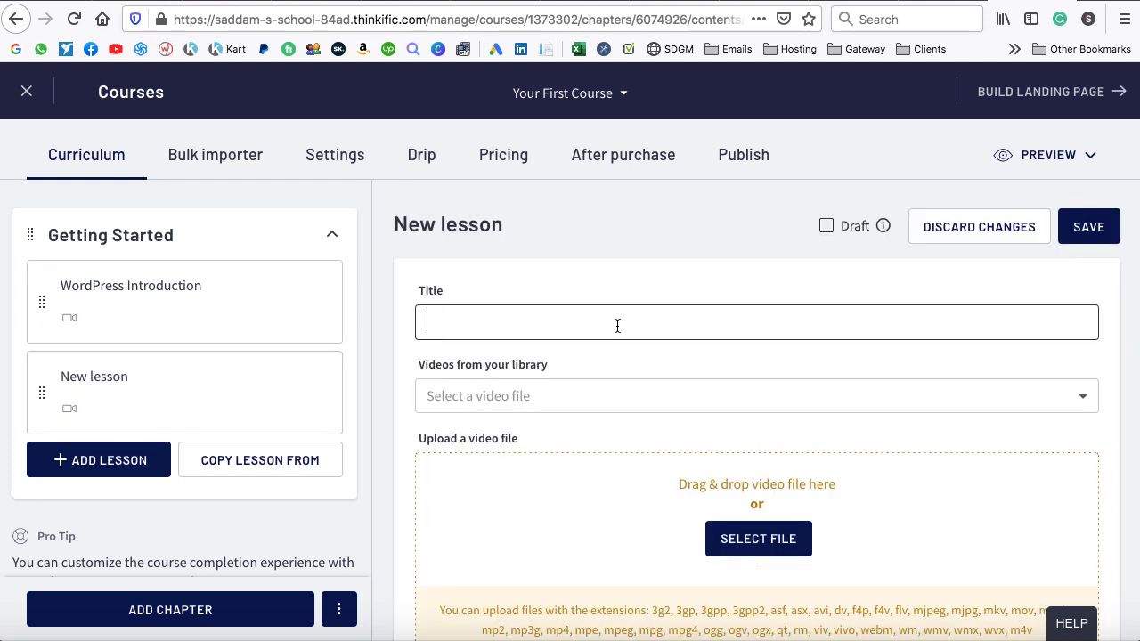
type("Word")
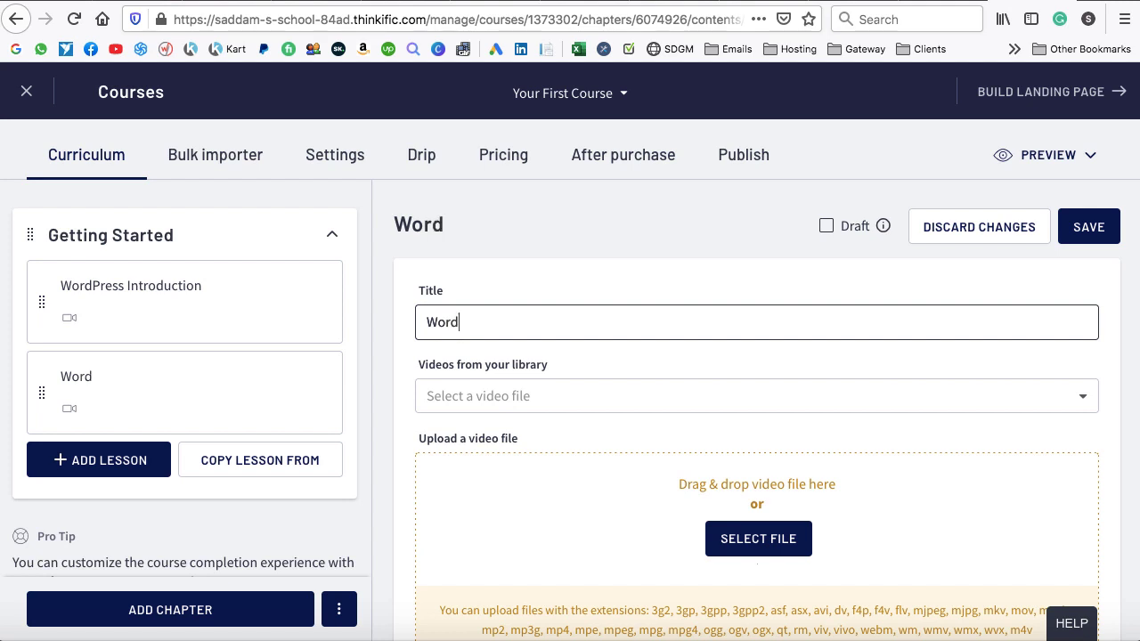
type("Press Adv")
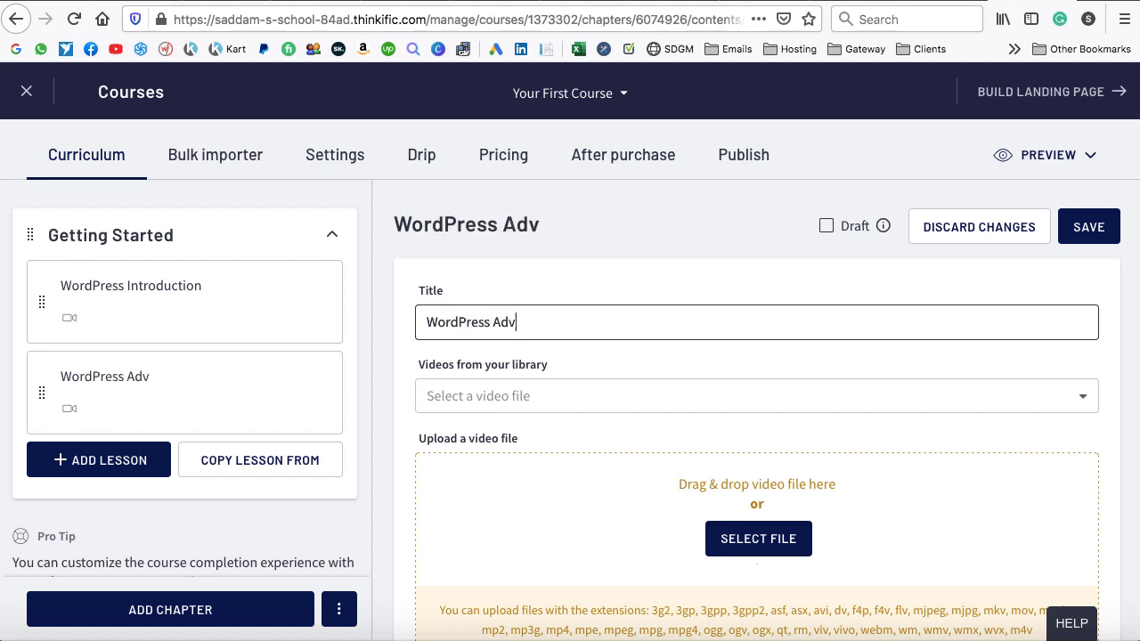
type("antages")
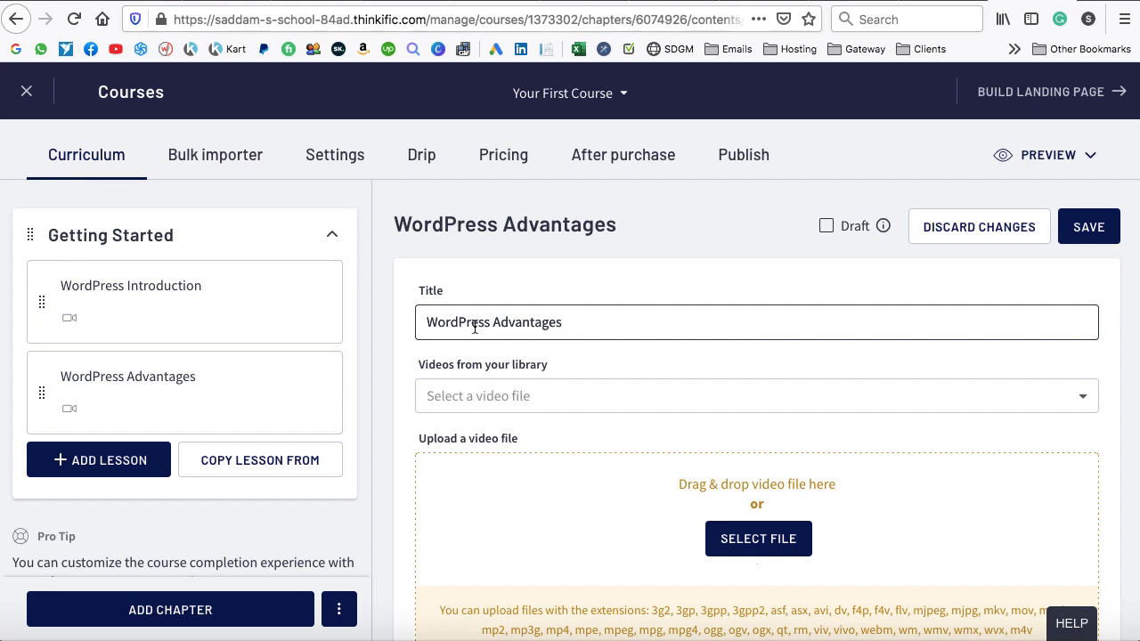
Step: Pick WordPress Course Intro.mp4 from the Desktop fiverr folder as the lesson video
scroll(563, 321, "down", 3)
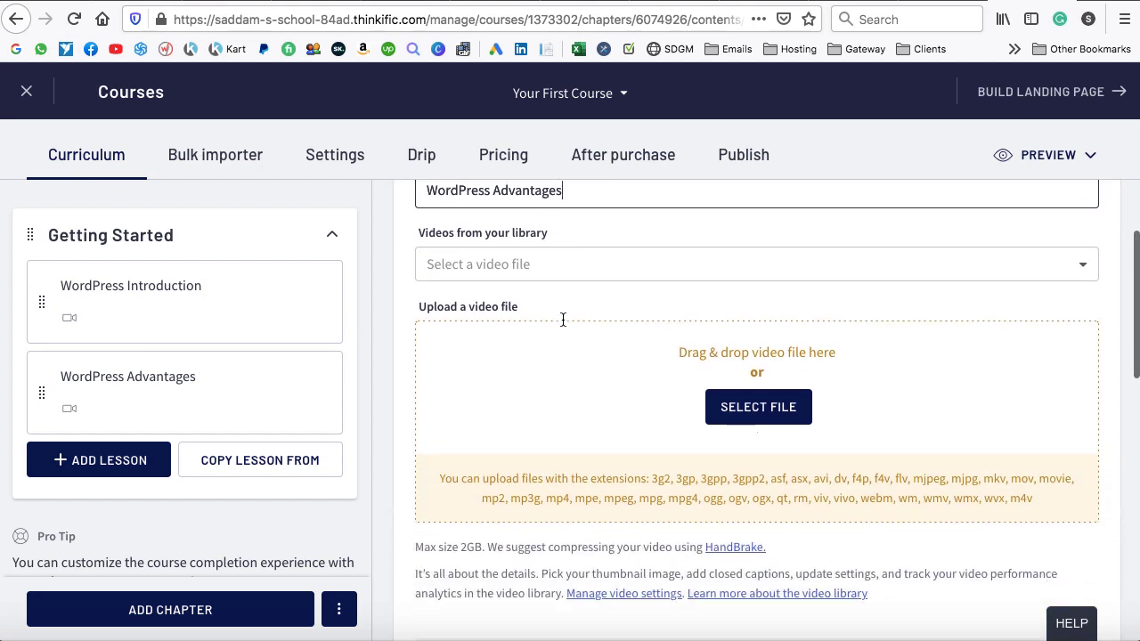
left_click(760, 396)
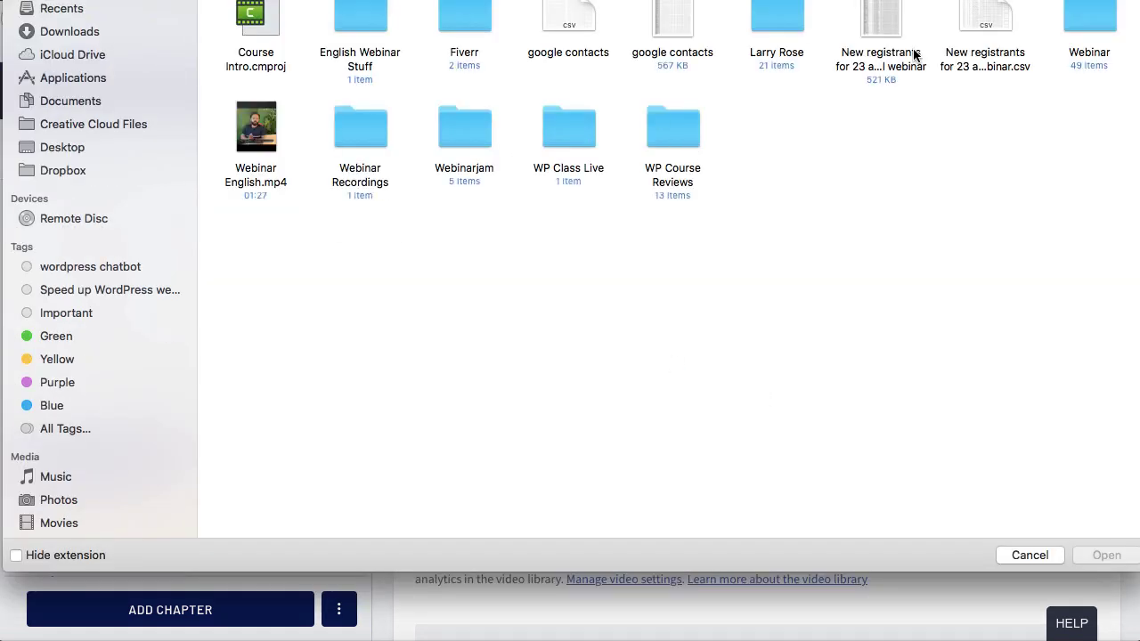
left_click(1082, 19)
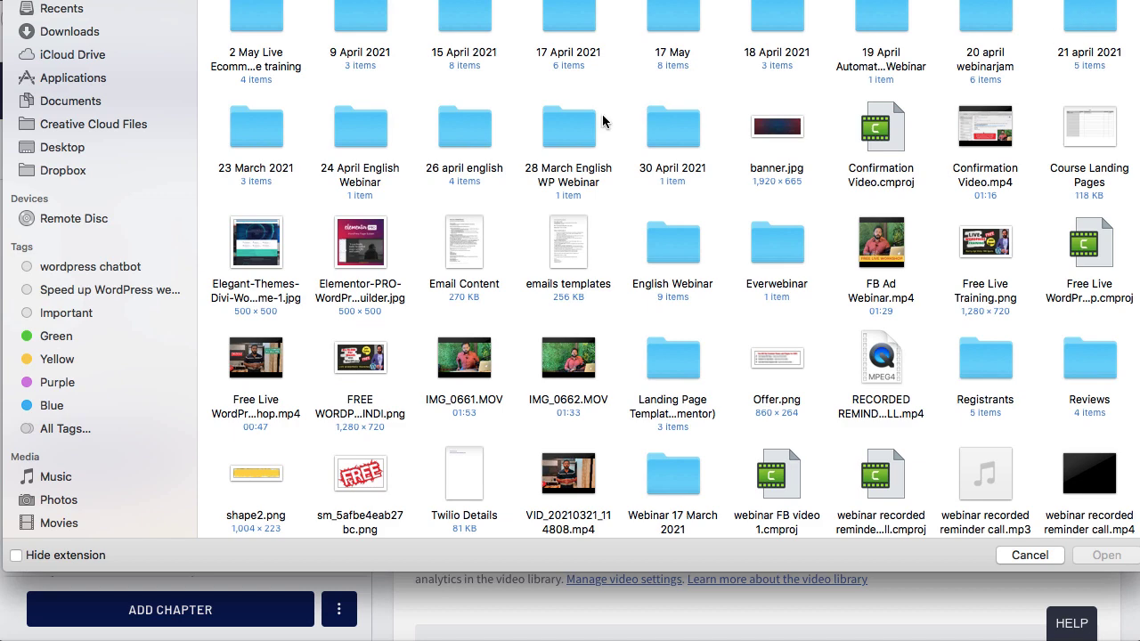
left_click(61, 144)
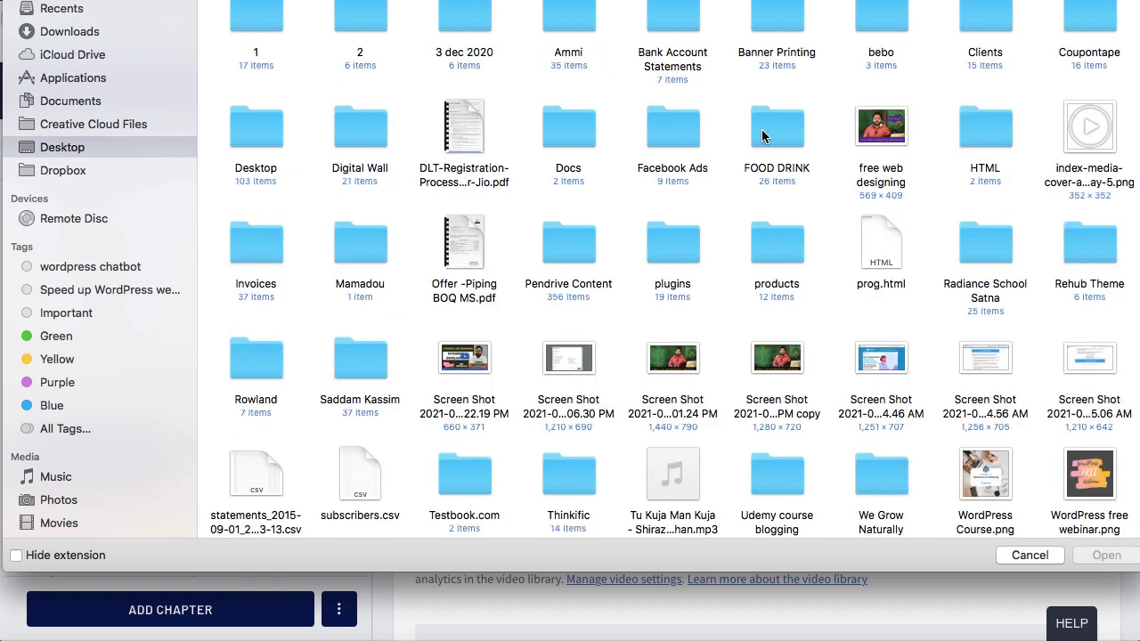
double_click(679, 140)
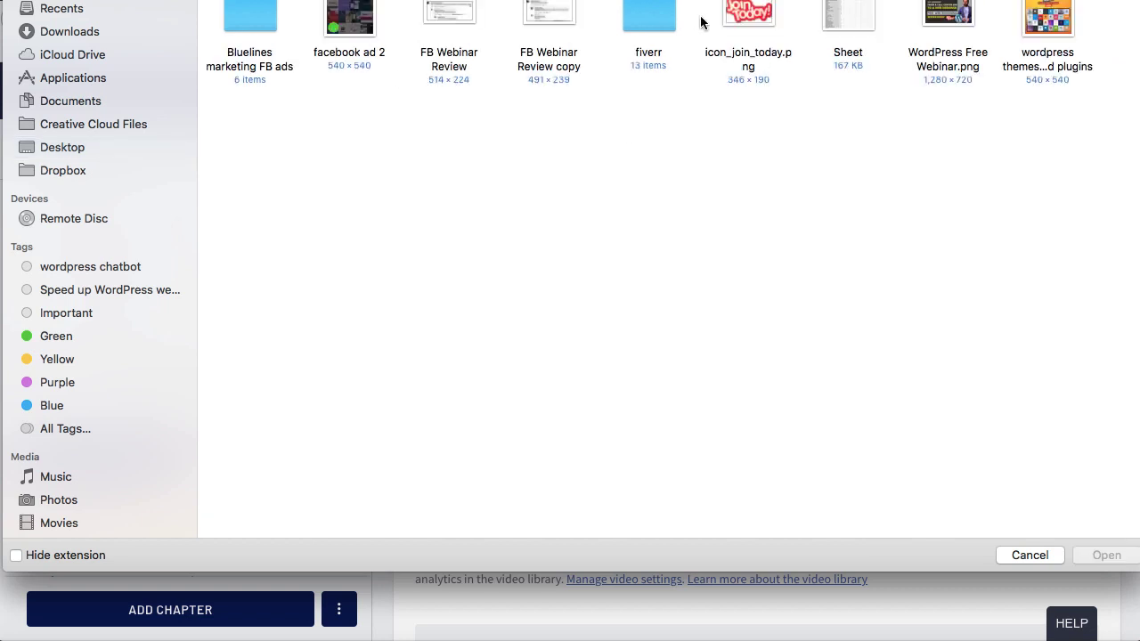
left_click(650, 20)
double_click(650, 20)
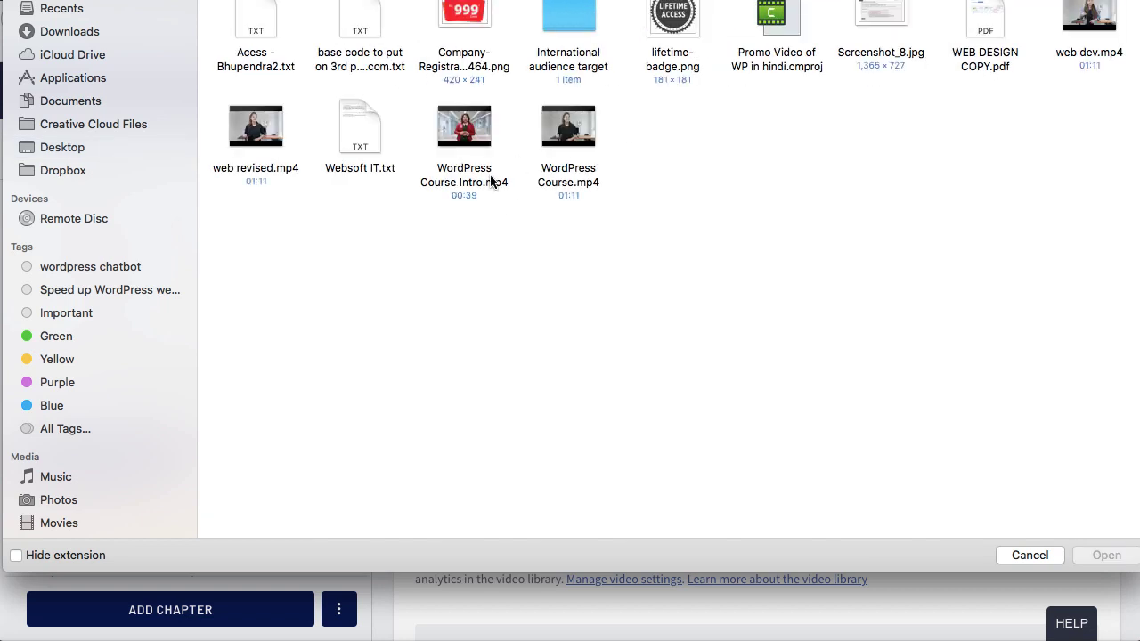
left_click(486, 145)
key("Return")
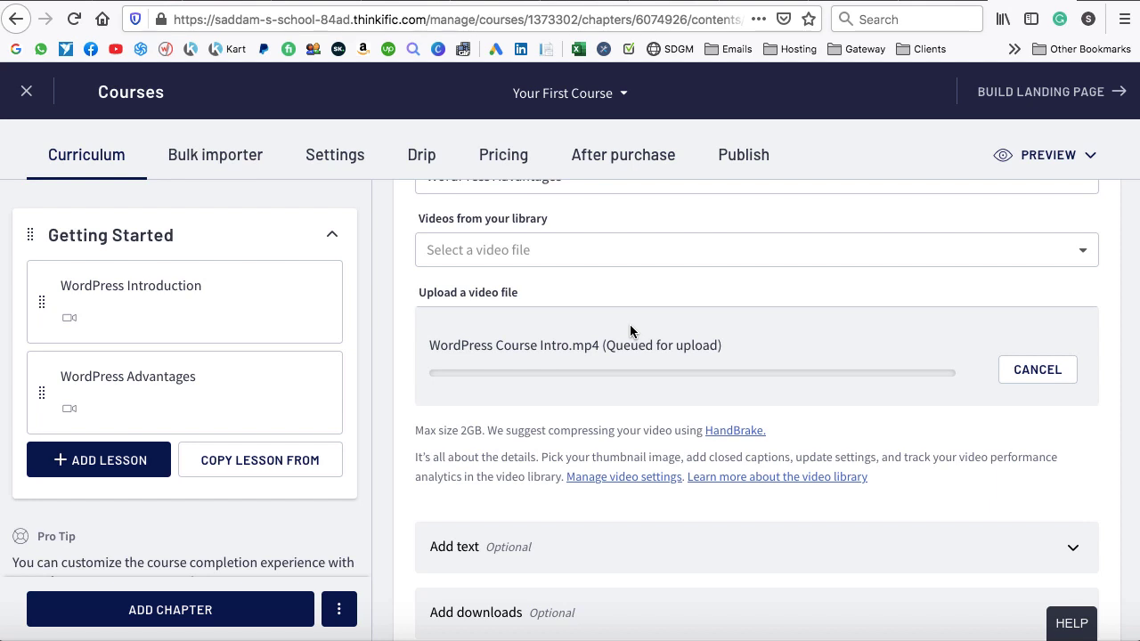
Step: Cancel the WordPress Course Intro.mp4 upload and discard the unsaved WordPress Advantages lesson
scroll(258, 348, "down", 1)
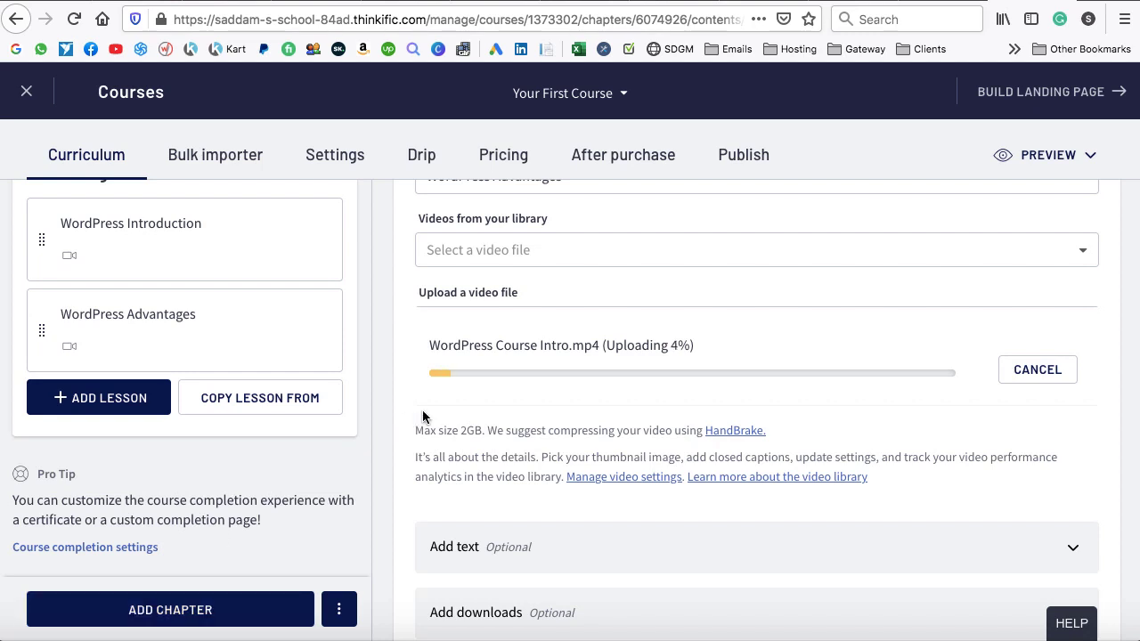
left_click(1015, 372)
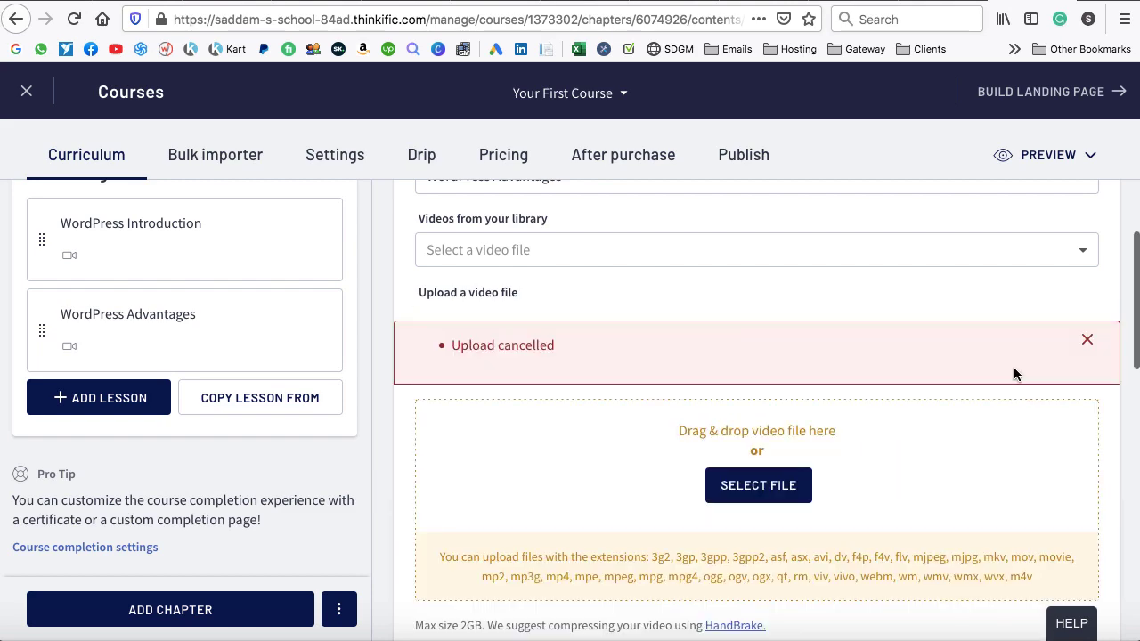
scroll(789, 396, "down", 1)
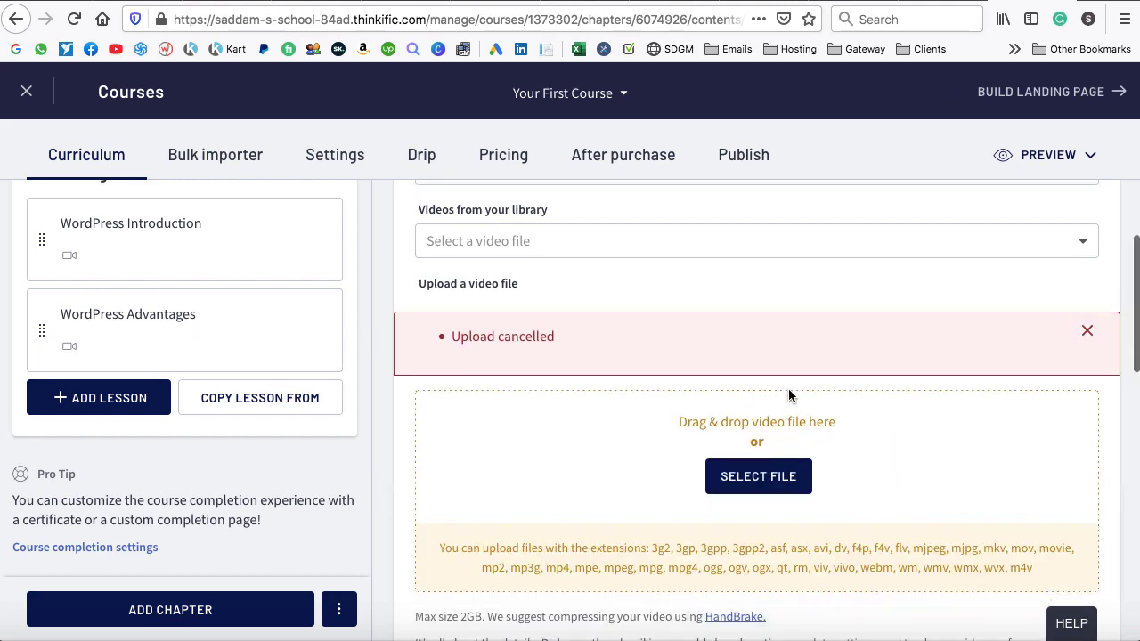
scroll(788, 388, "down", 5)
left_click(946, 539)
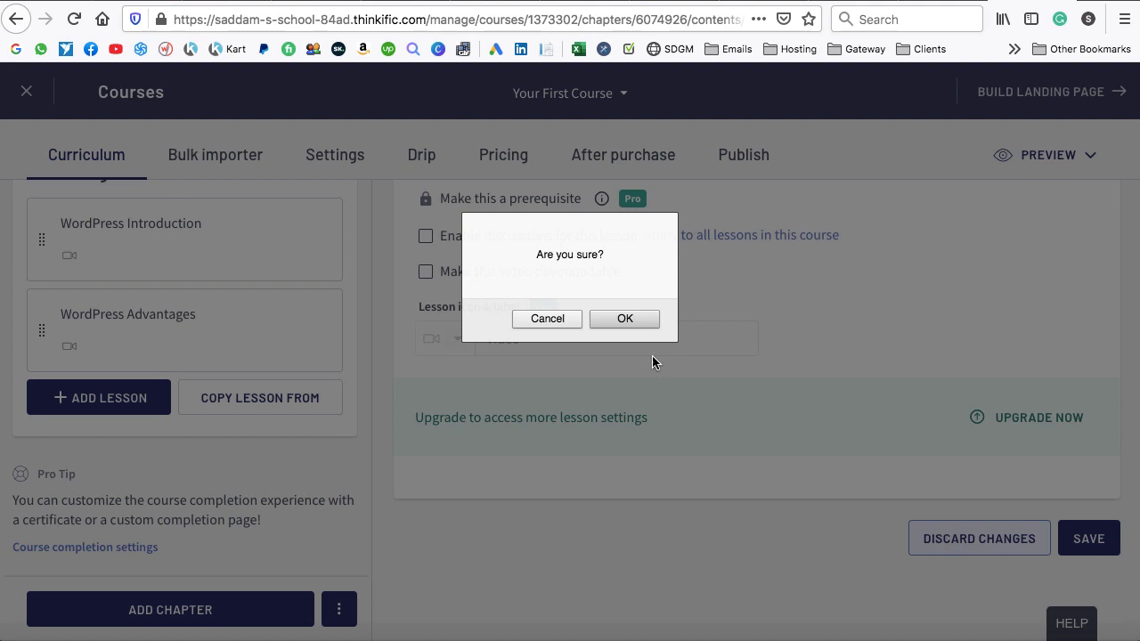
left_click(615, 319)
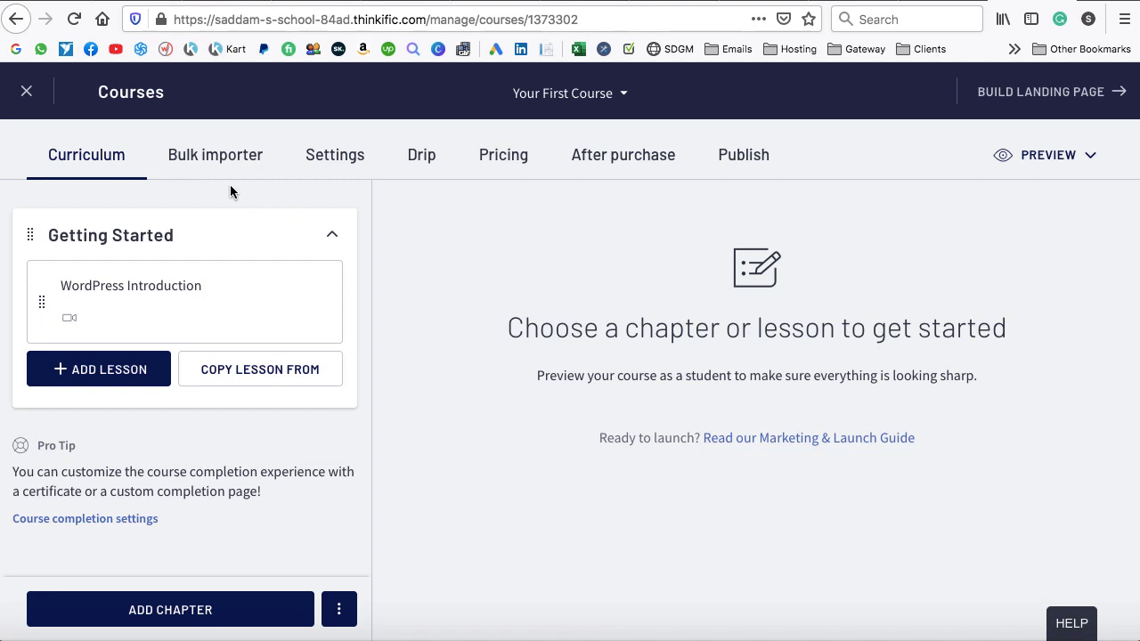
Step: Change the course name to 'WordPress Development Course' and its URL slug to wpcourse-development, then save
left_click(335, 168)
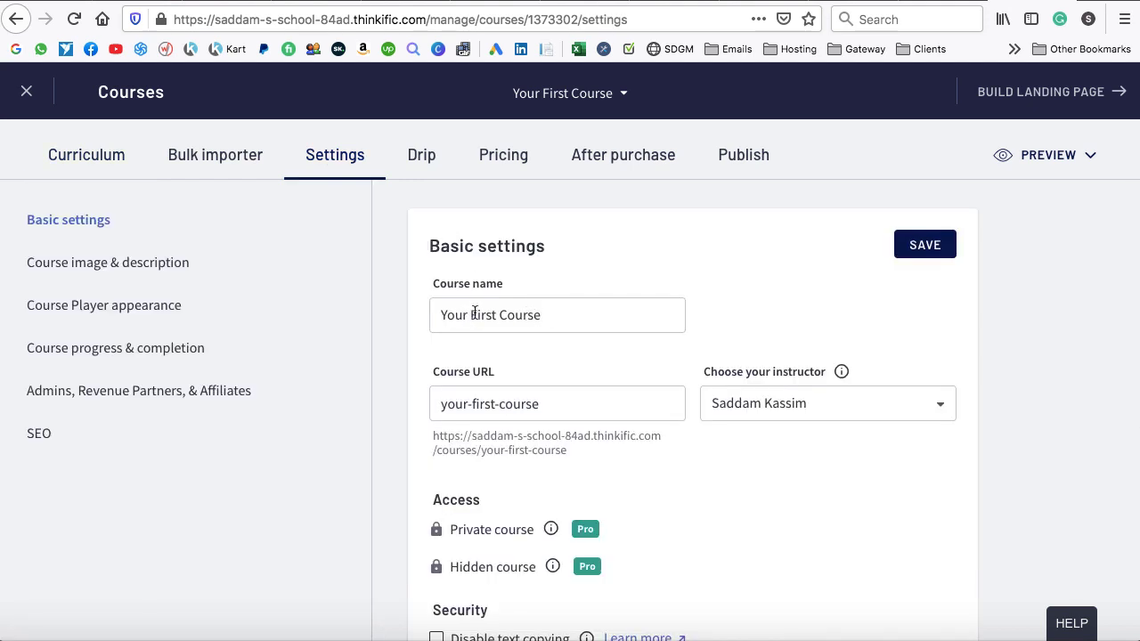
left_click_drag(547, 314, 431, 313)
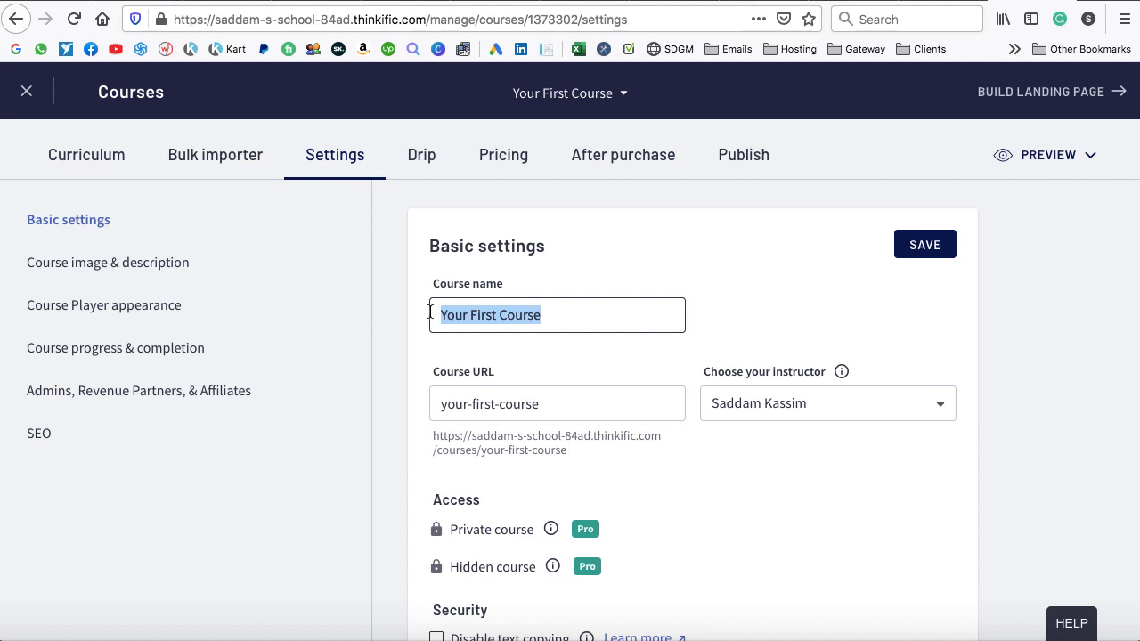
type("WordPress")
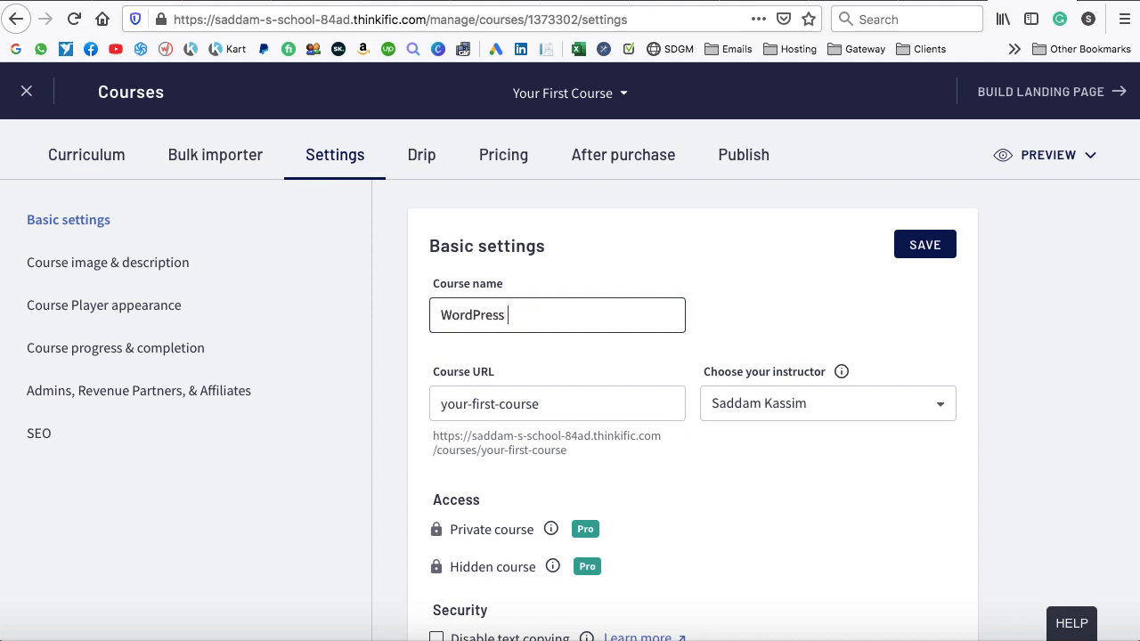
type(" Development Course")
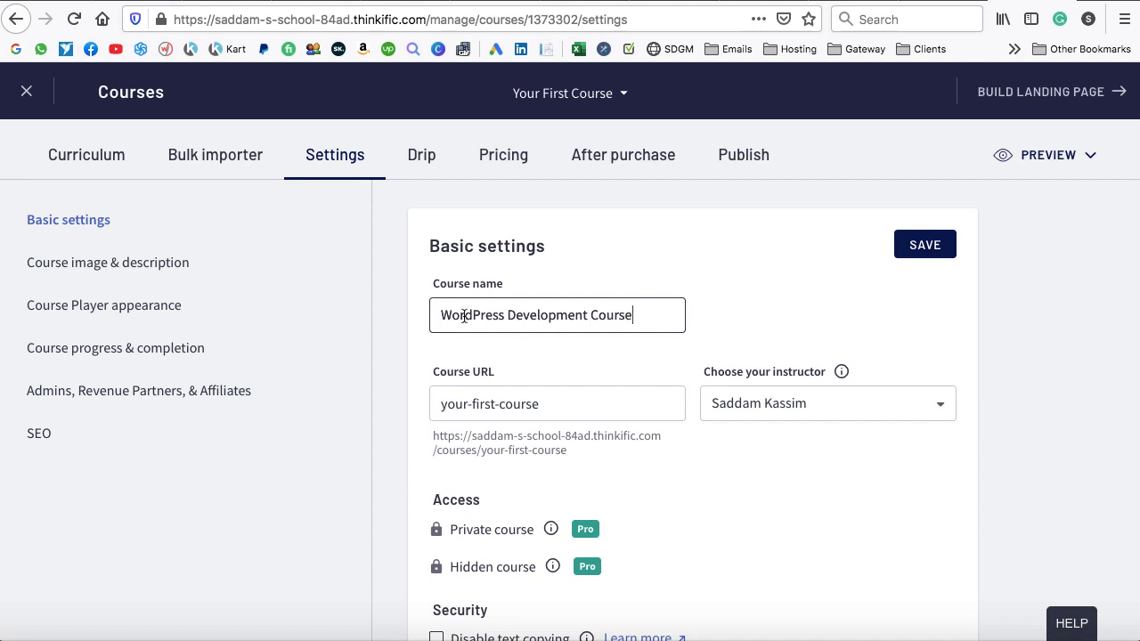
scroll(464, 316, "down", 2)
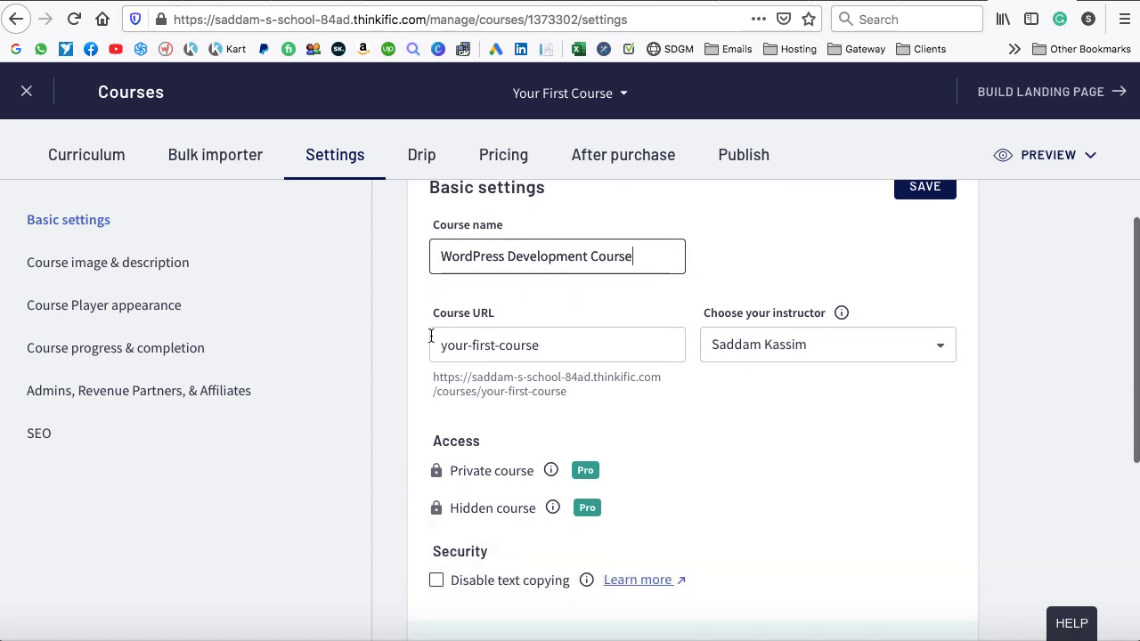
left_click_drag(549, 346, 386, 348)
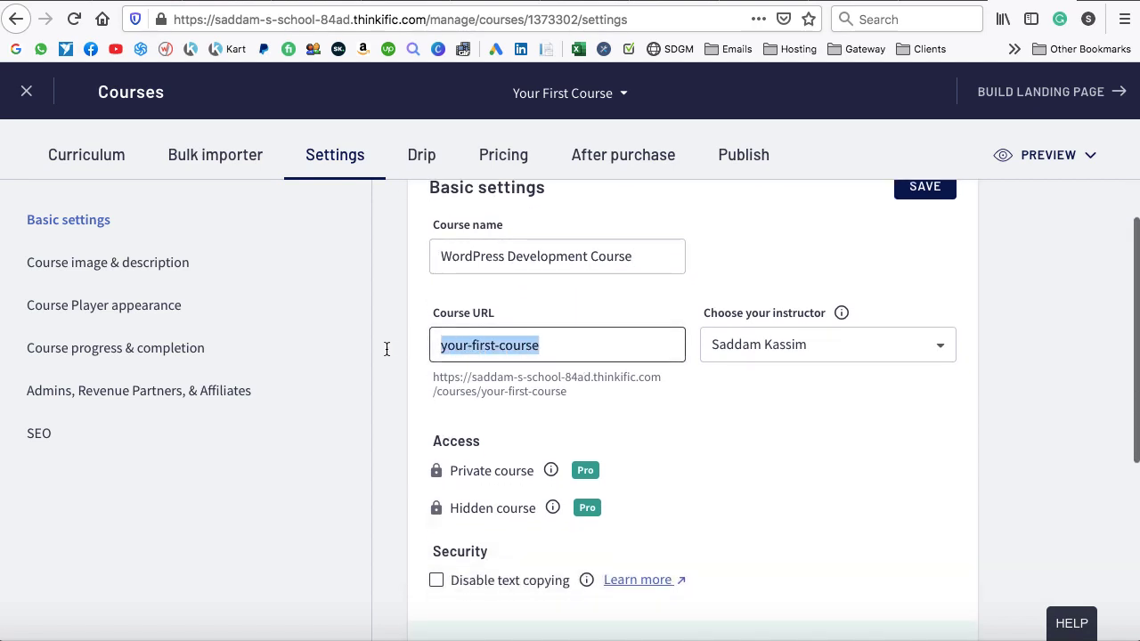
type("wpcourse-")
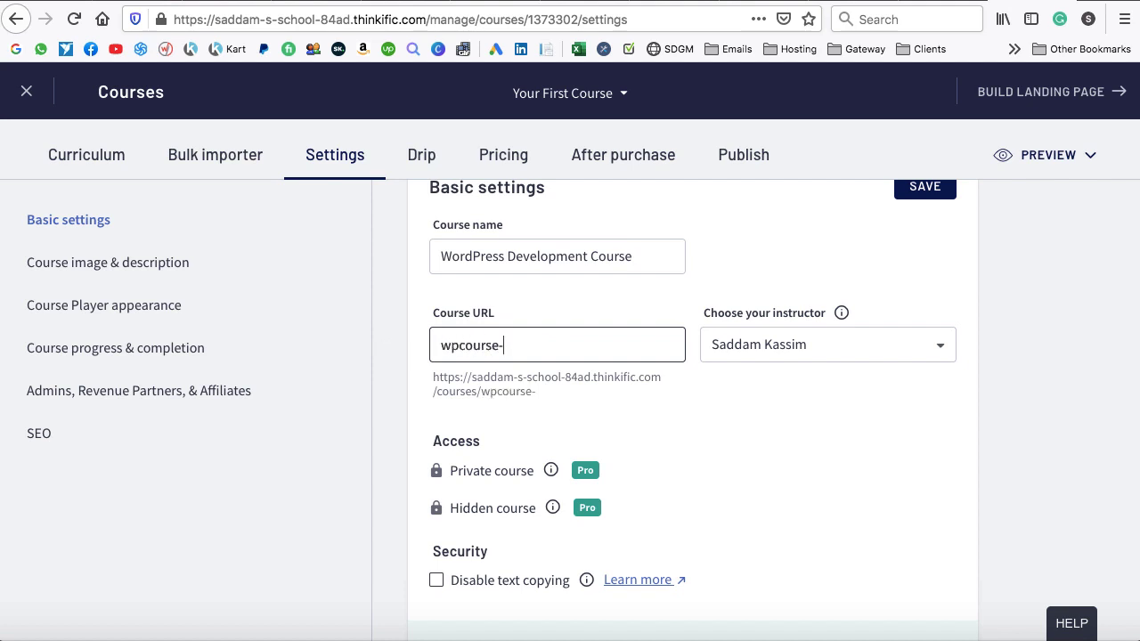
type("development")
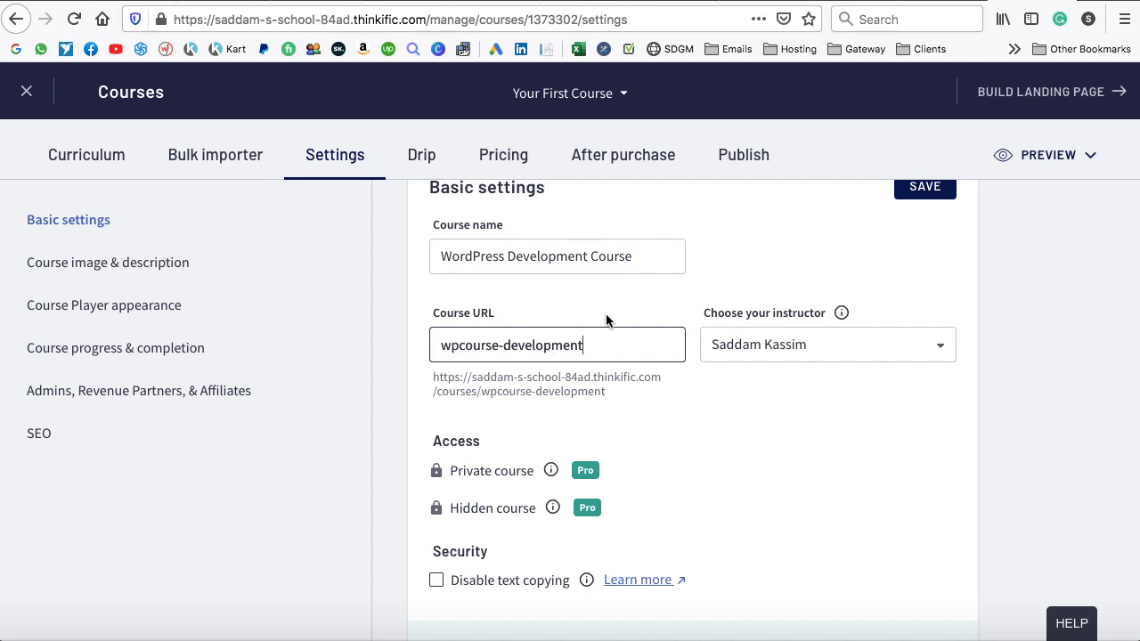
scroll(607, 316, "up", 1)
left_click(921, 253)
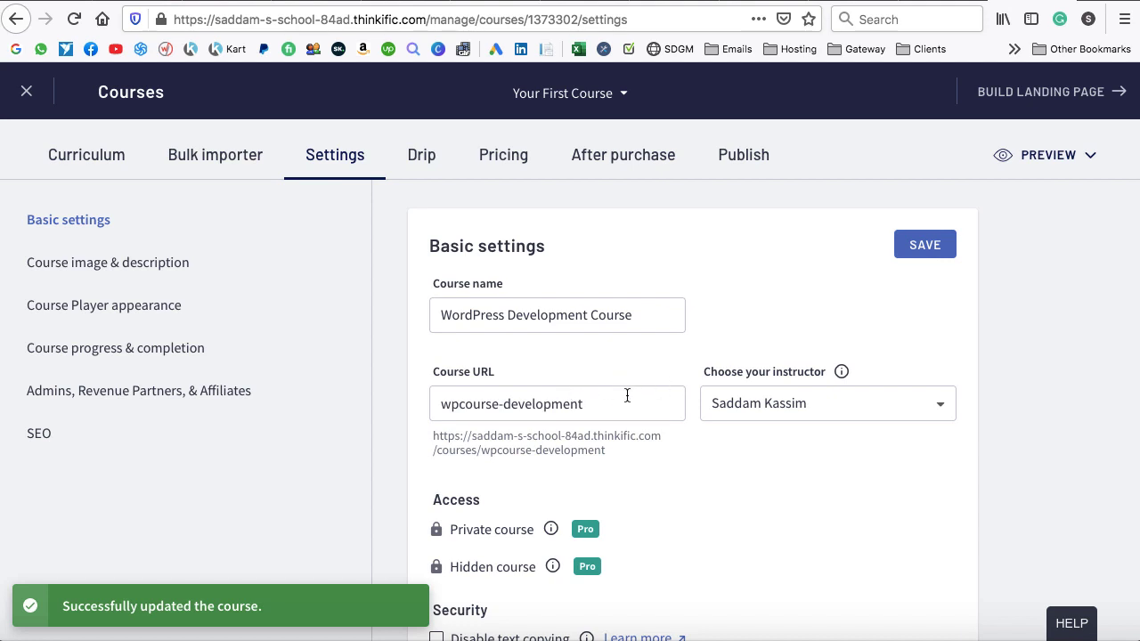
Step: Save the course description 'This is a complete Web development course on WordPress Platform for beginners.'
left_click(70, 264)
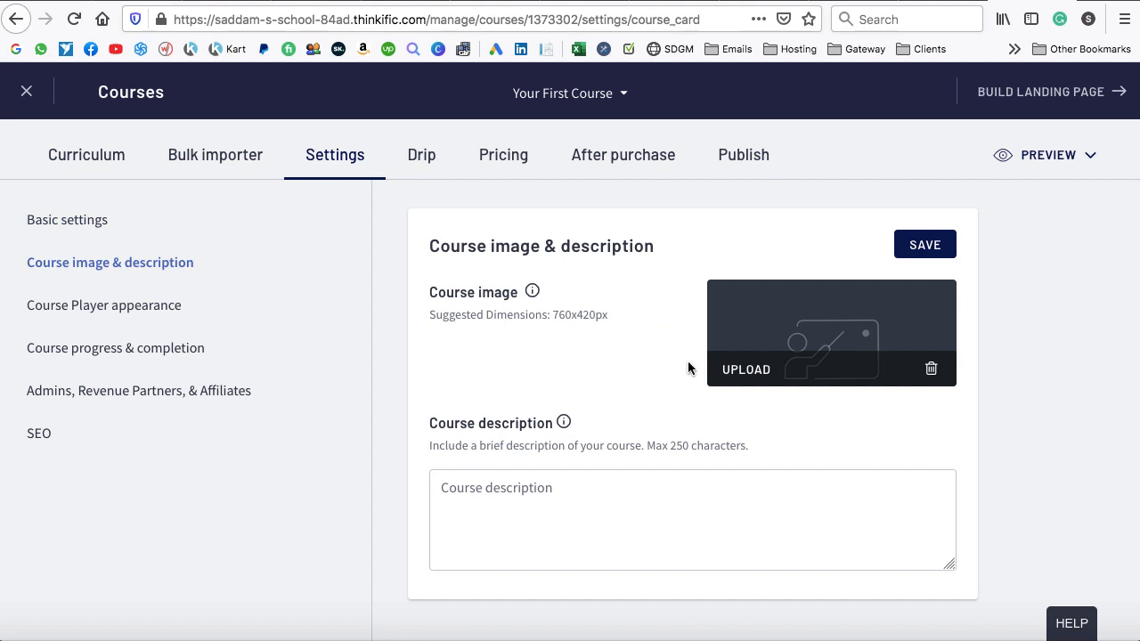
left_click(581, 484)
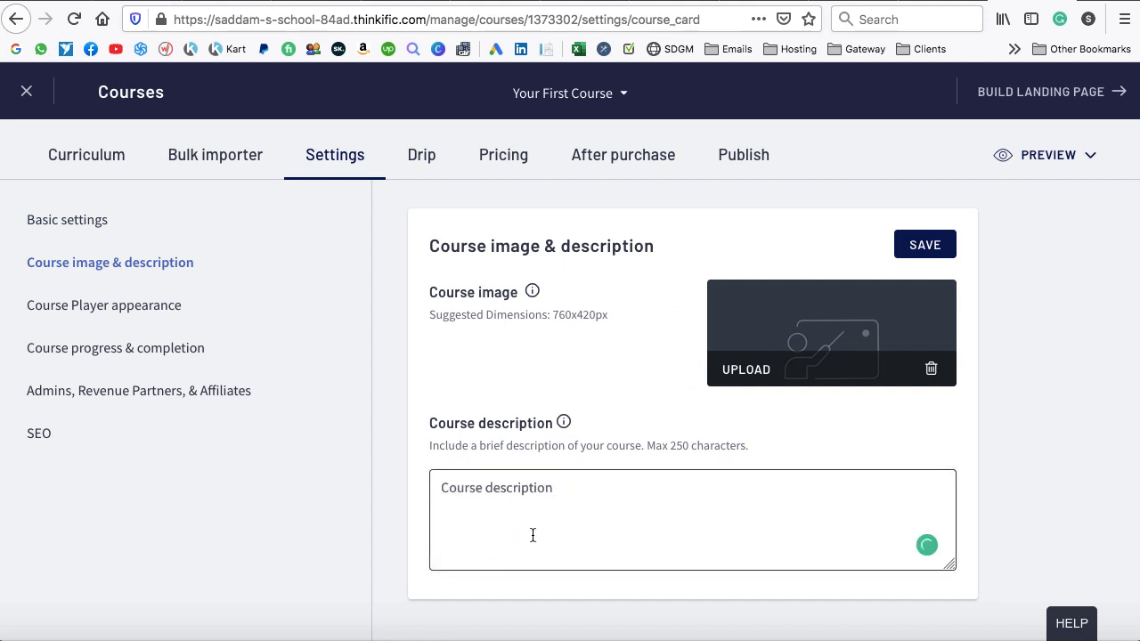
type("This")
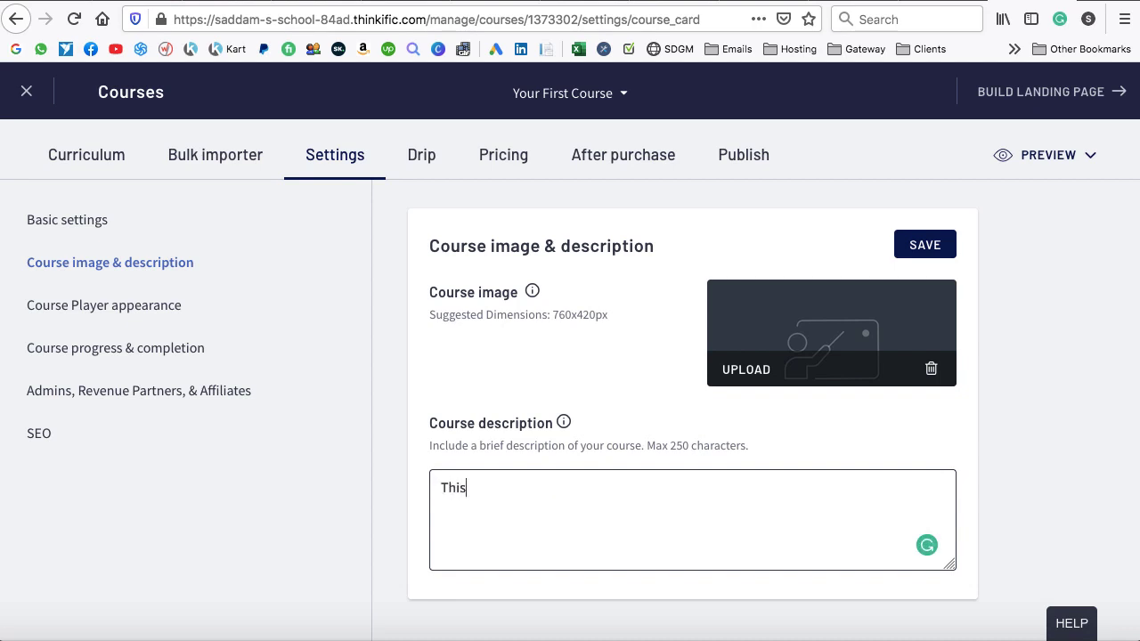
type(" is a complete Web development cour")
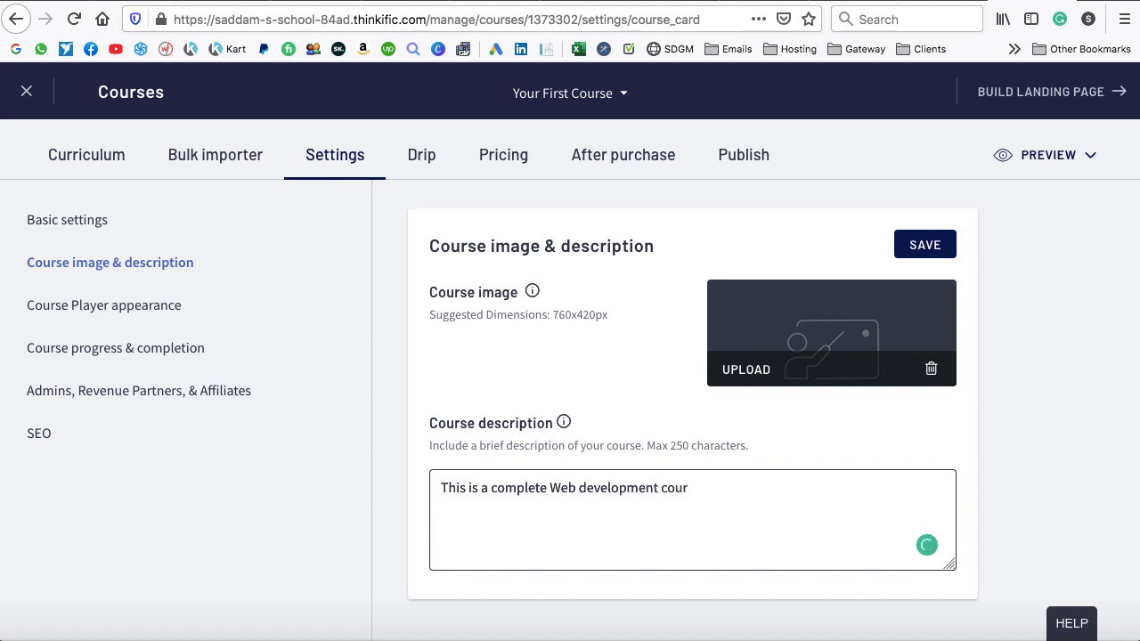
type("se on WordPress Plat")
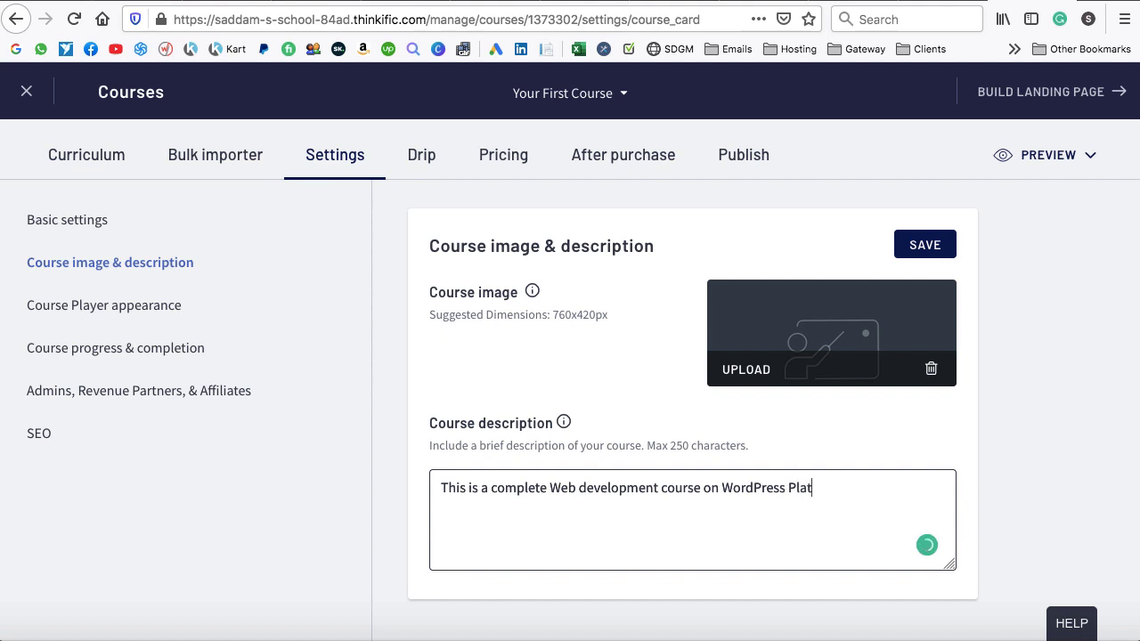
type("form for beginners.")
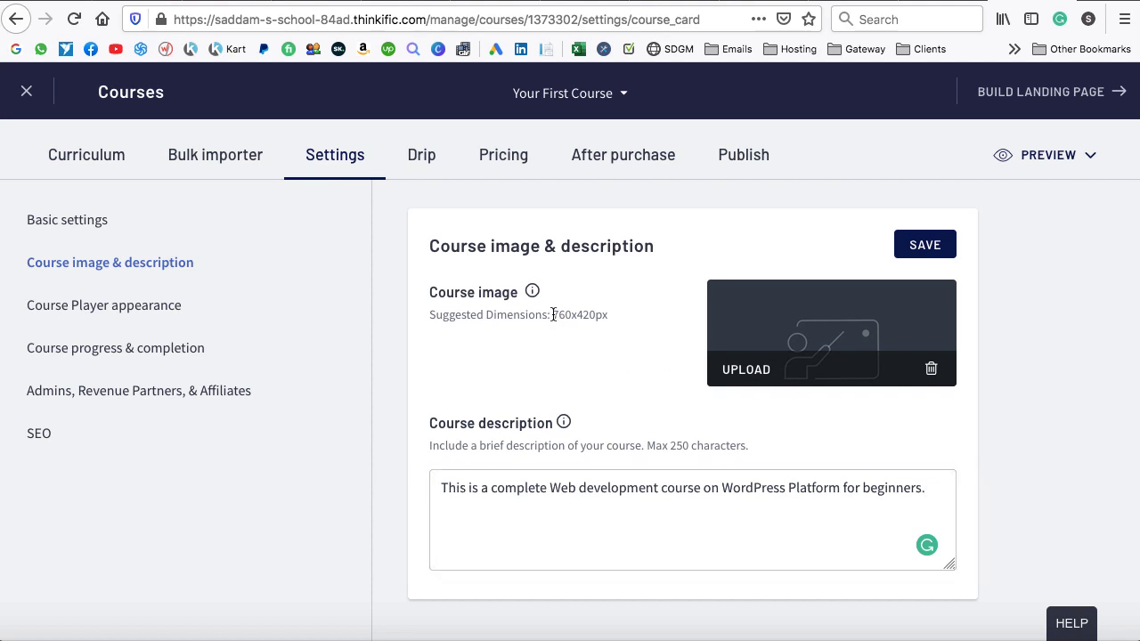
left_click_drag(553, 315, 579, 314)
left_click(580, 314)
left_click(927, 254)
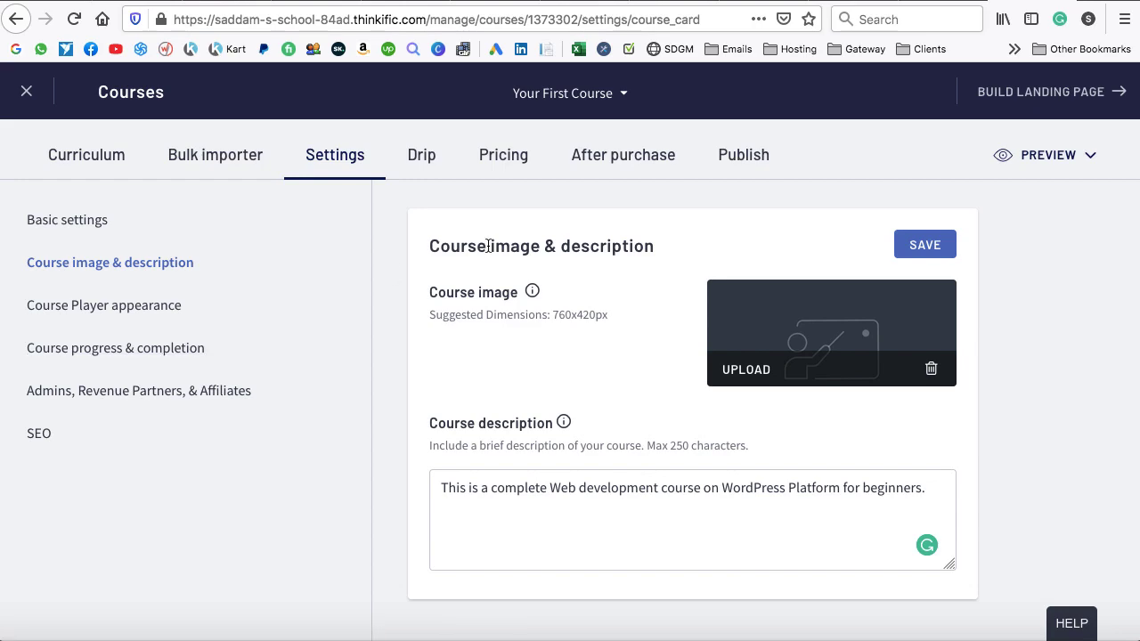
Step: Set the course pricing to Free with unlimited access
left_click(500, 164)
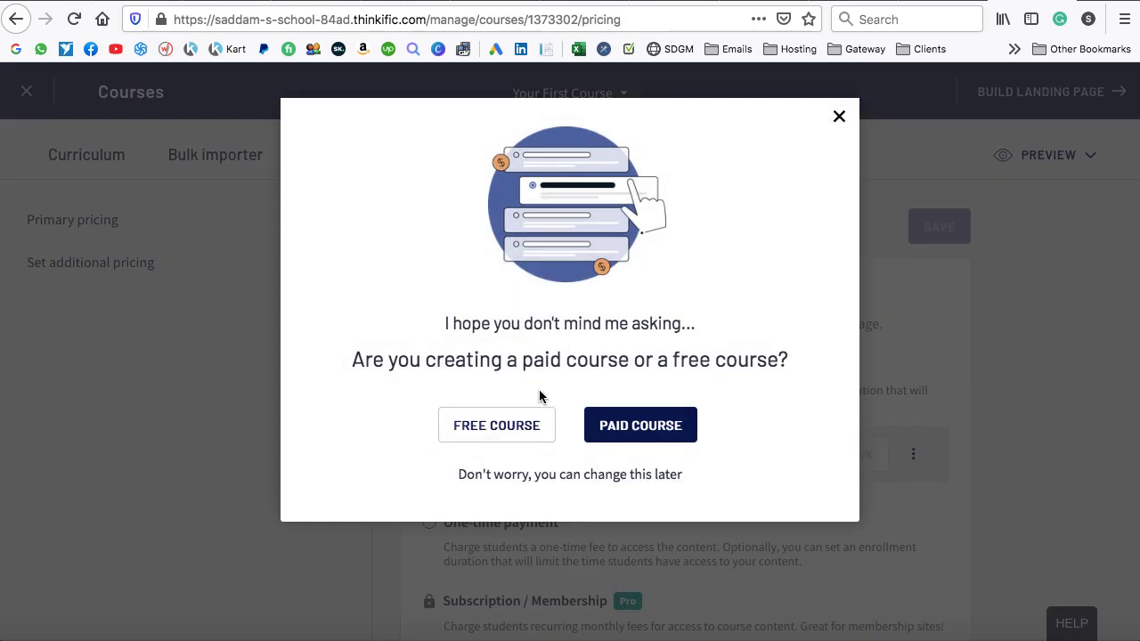
left_click(496, 428)
left_click(489, 432)
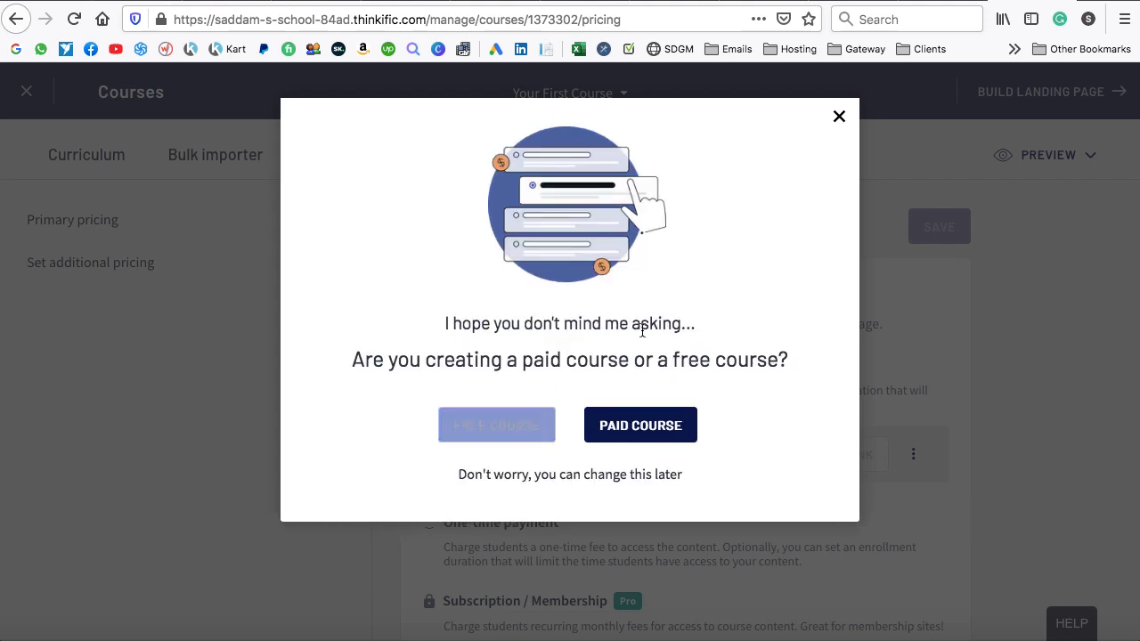
left_click(532, 417)
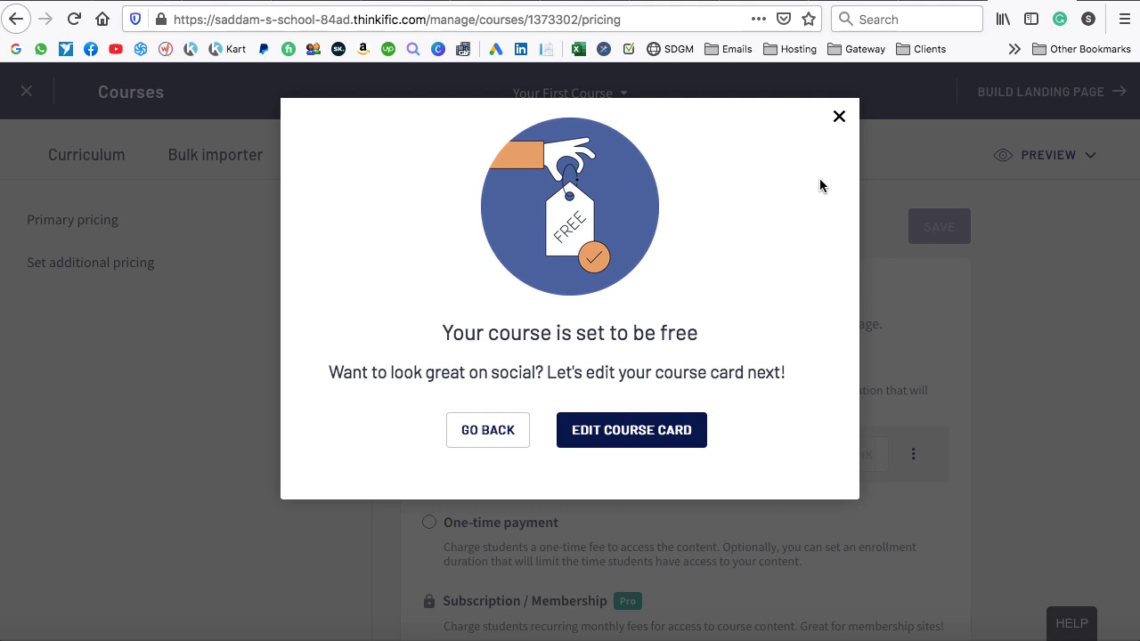
left_click(839, 119)
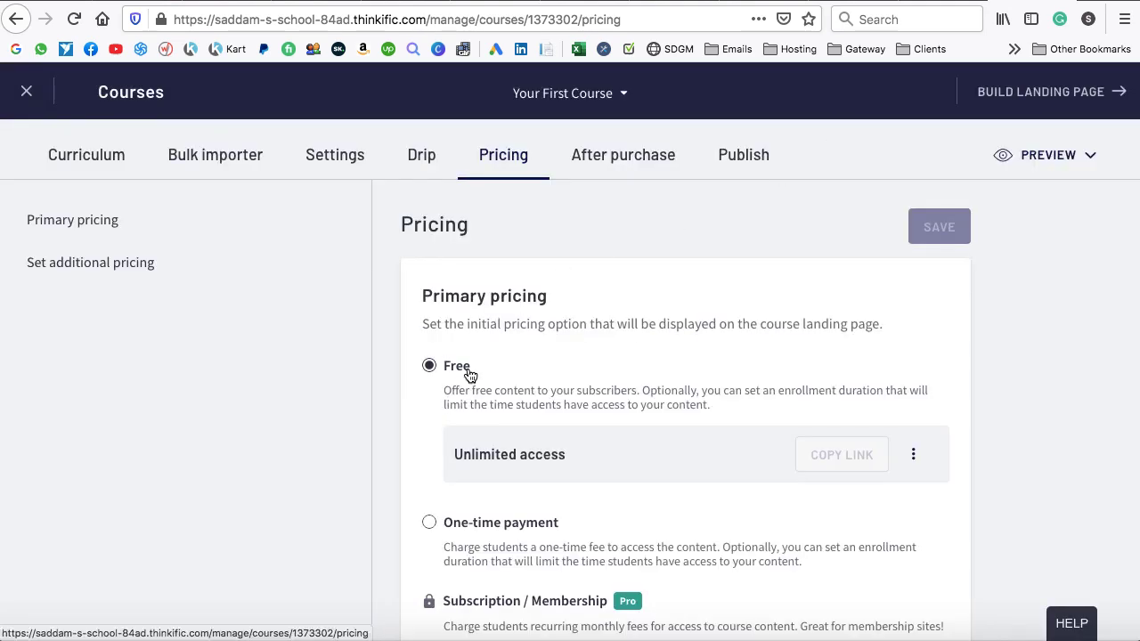
scroll(470, 375, "down", 2)
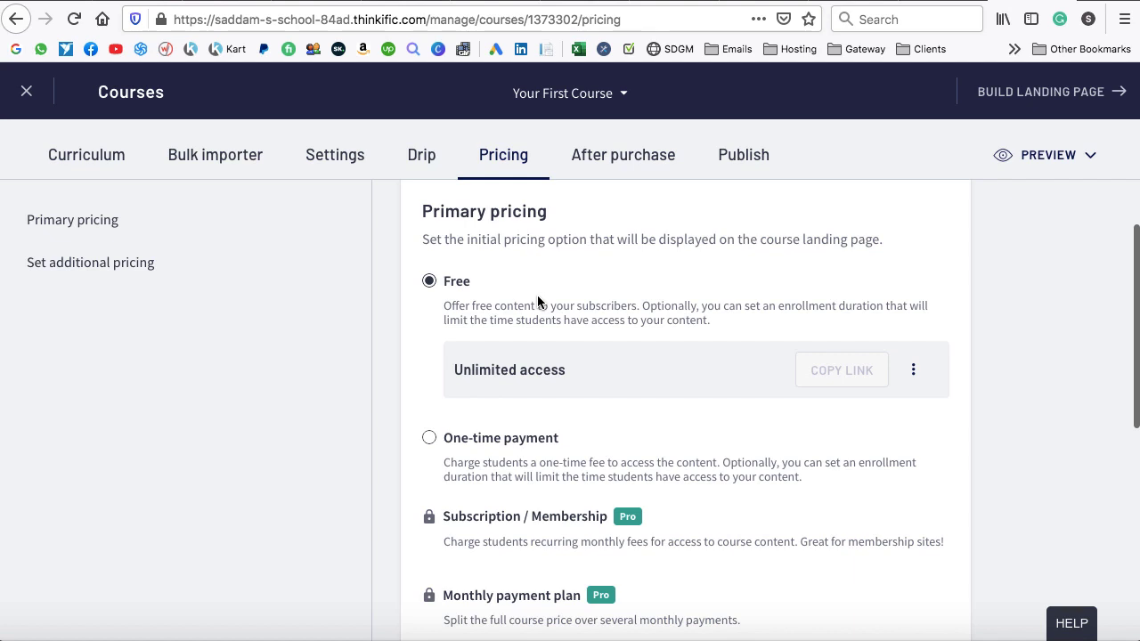
scroll(538, 297, "down", 1)
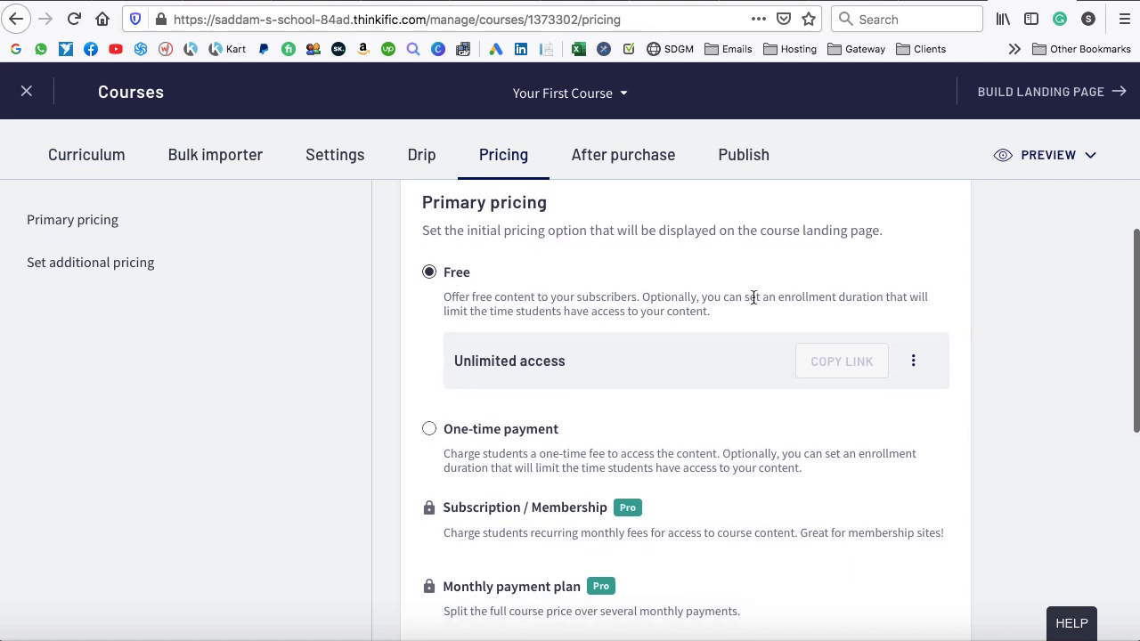
scroll(753, 299, "down", 5)
scroll(753, 298, "up", 6)
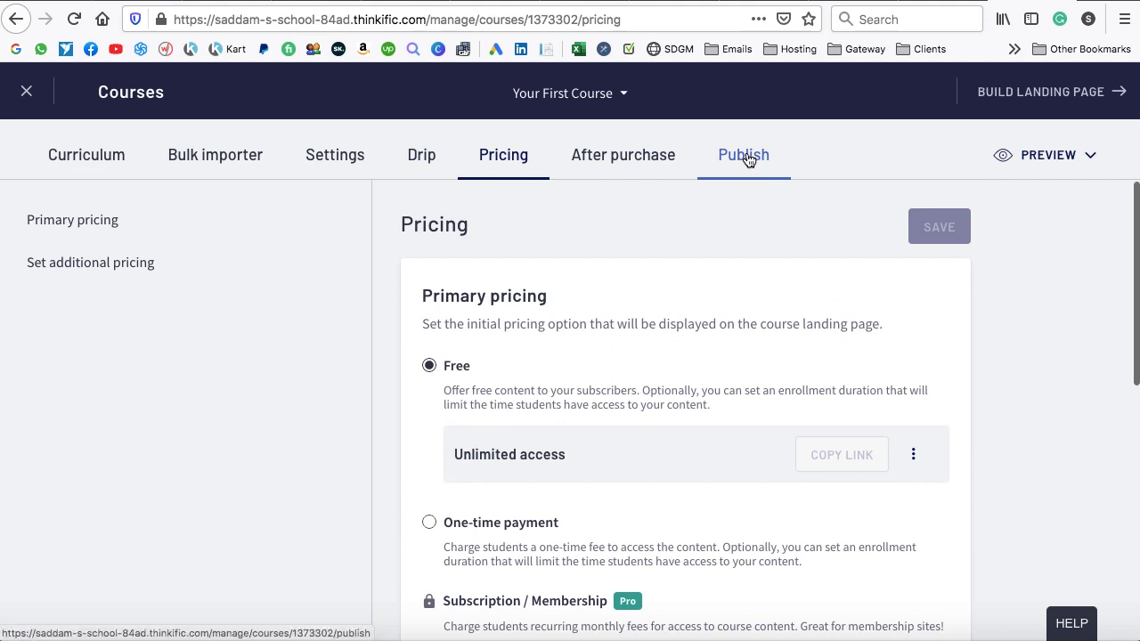
Step: View the course Publish settings, dismiss the email-validation notice, and switch to Mail
left_click(748, 158)
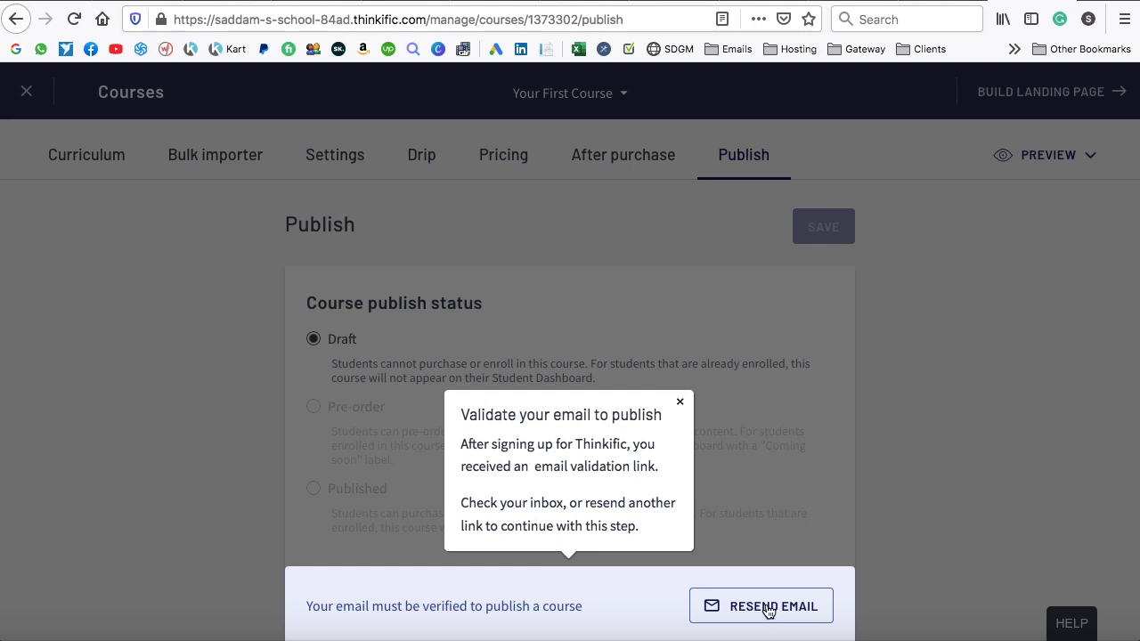
left_click(680, 402)
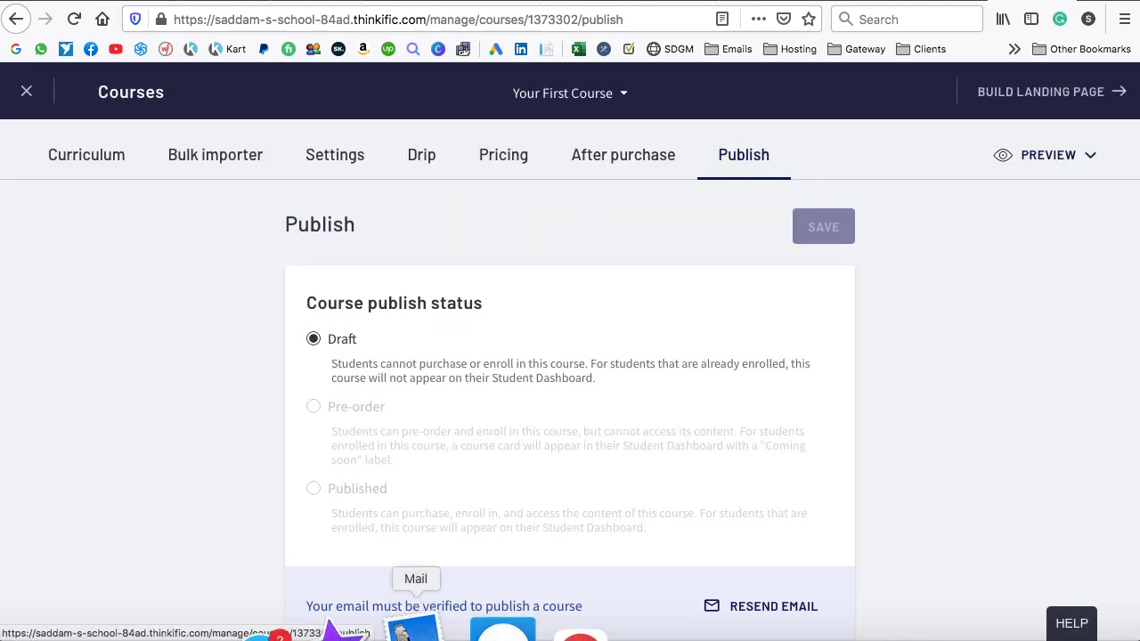
left_click(415, 631)
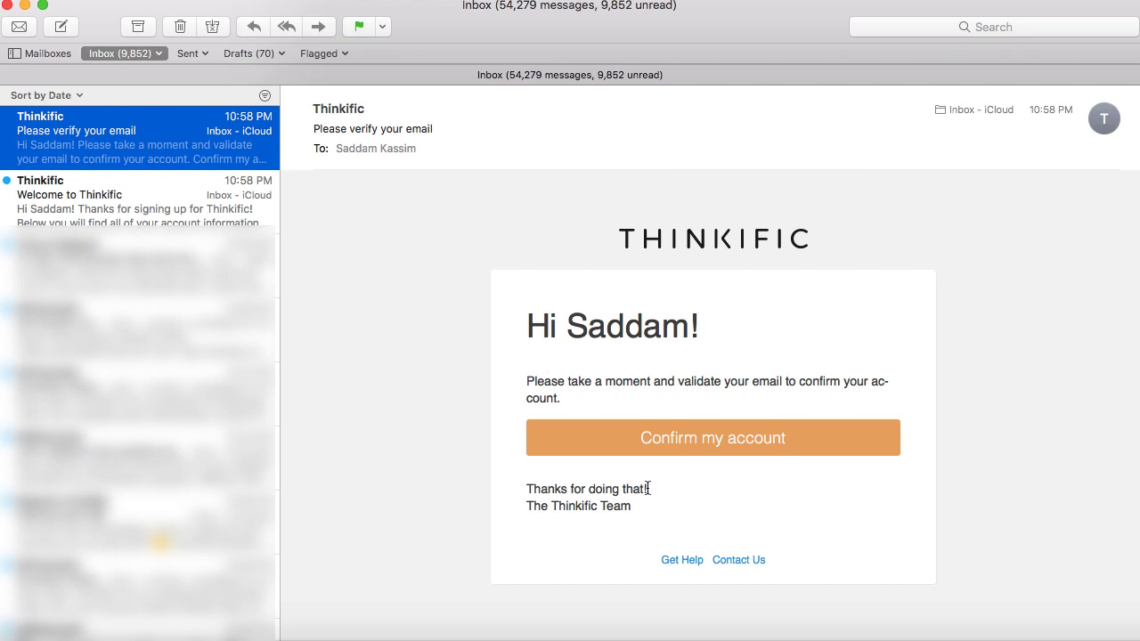
Step: Confirm the Thinkific account from the 'Please verify your email' message
left_click(690, 439)
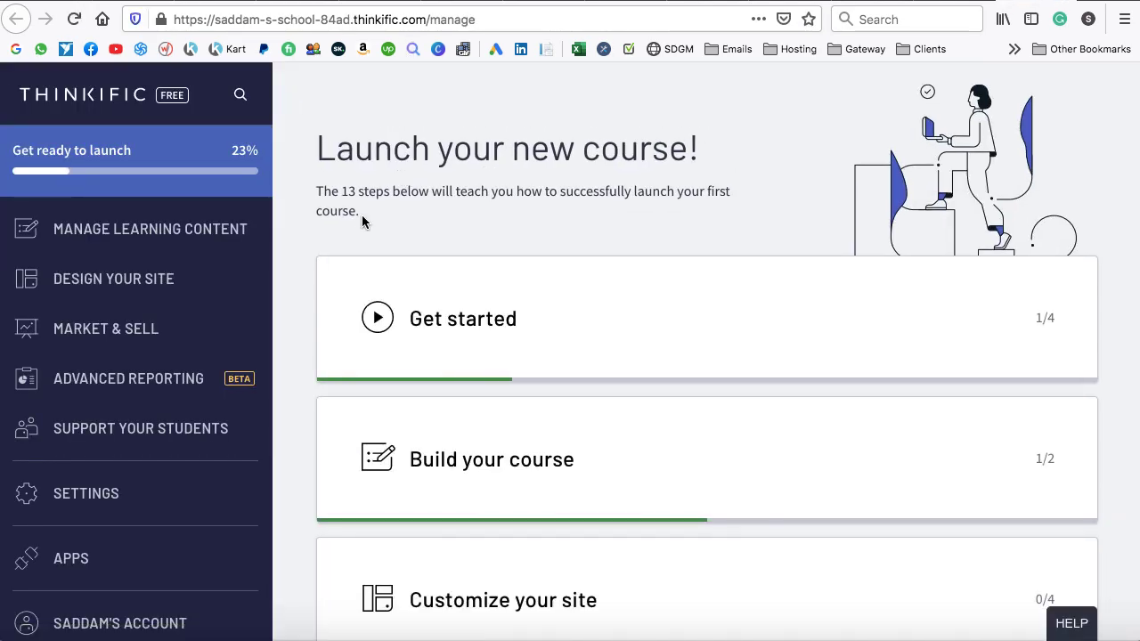
Step: Go to Learning Content > Courses and open the WordPress Development Course
left_click(147, 233)
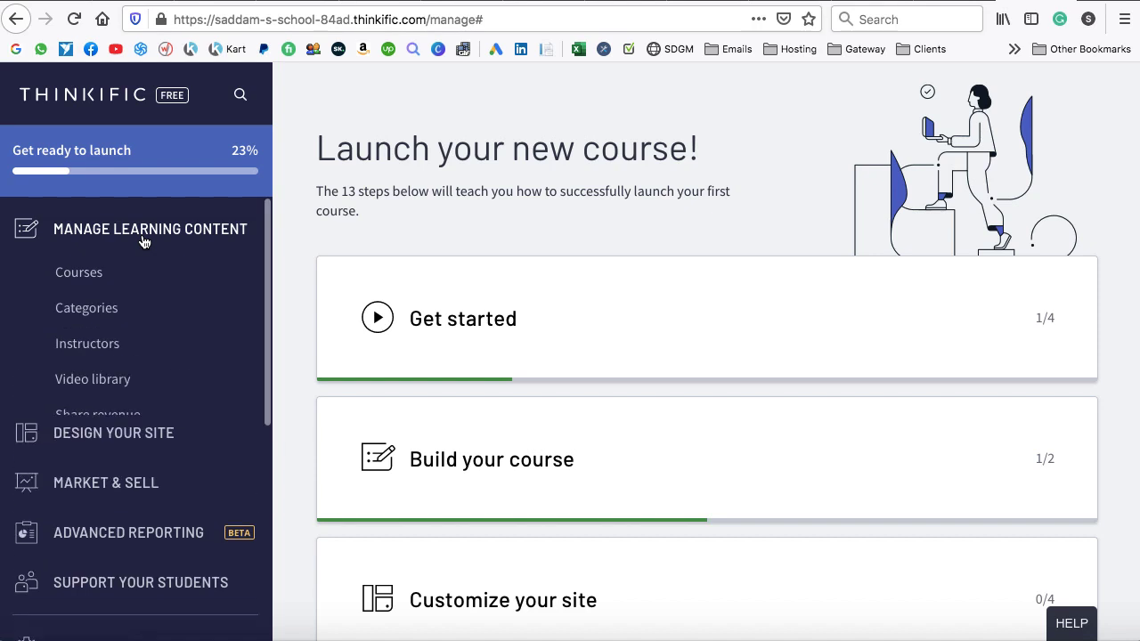
left_click(76, 274)
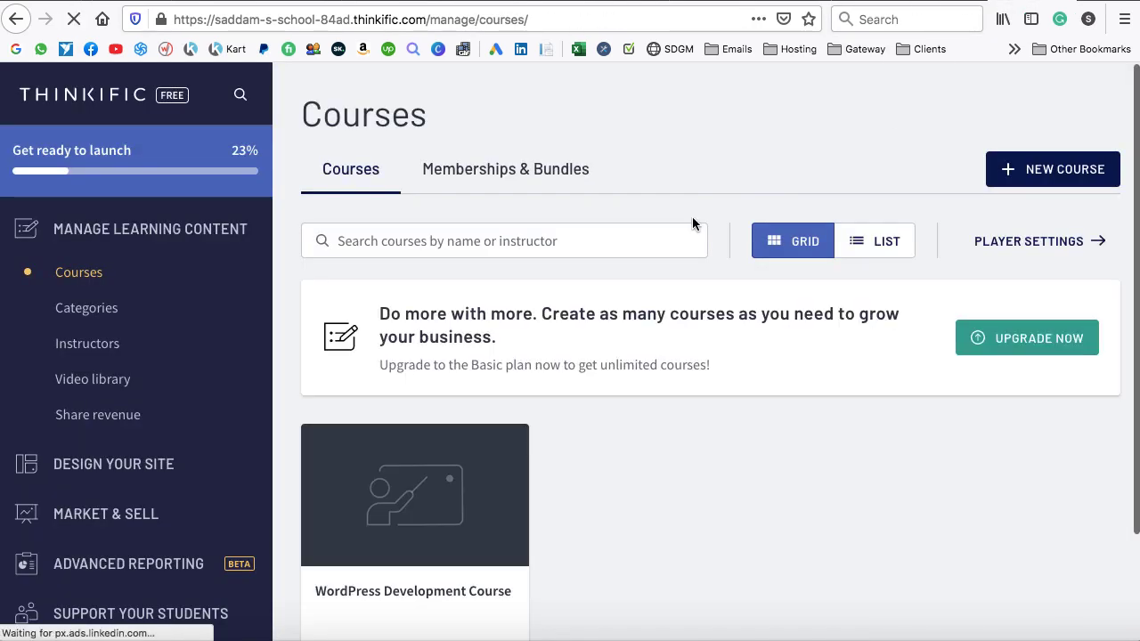
scroll(561, 286, "down", 3)
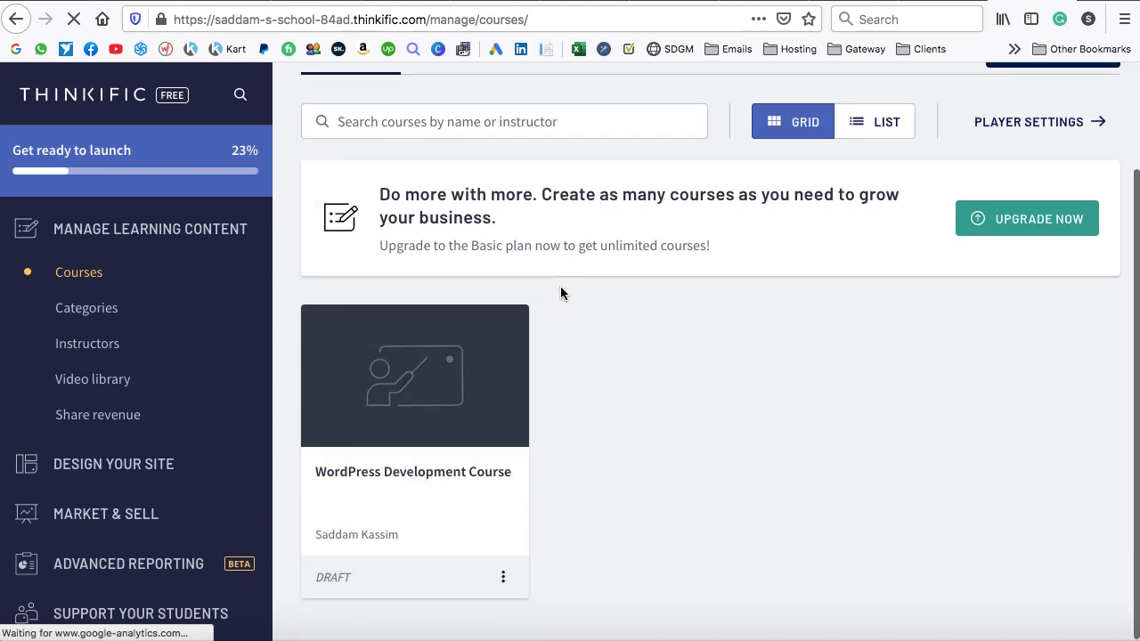
left_click(434, 427)
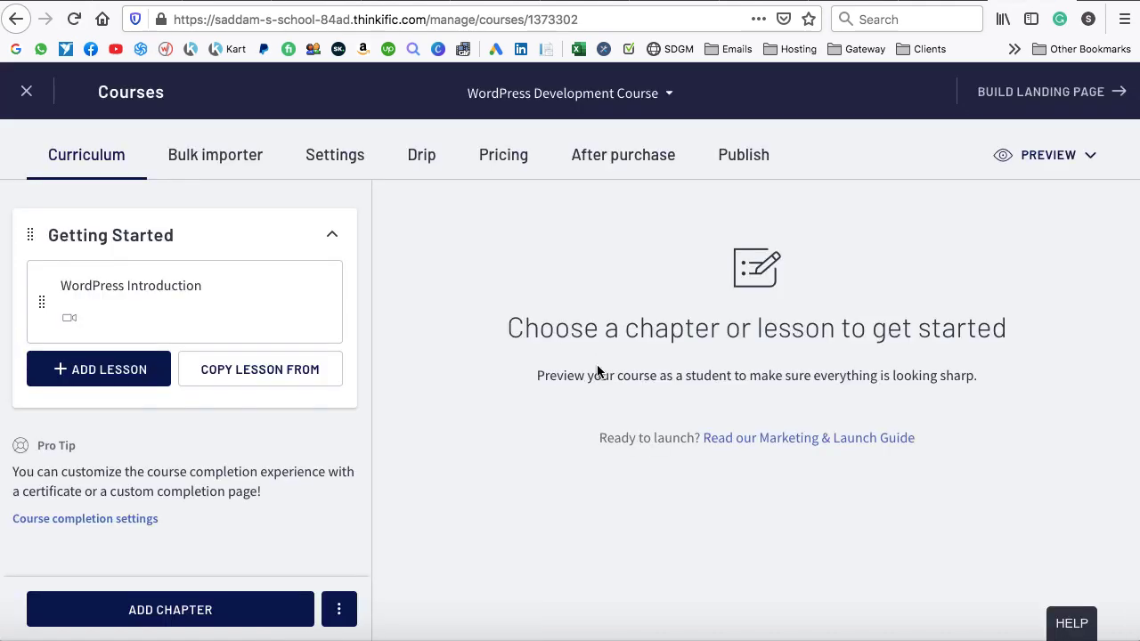
Step: Set the course status to Published and save it, then go to its Settings
left_click(733, 153)
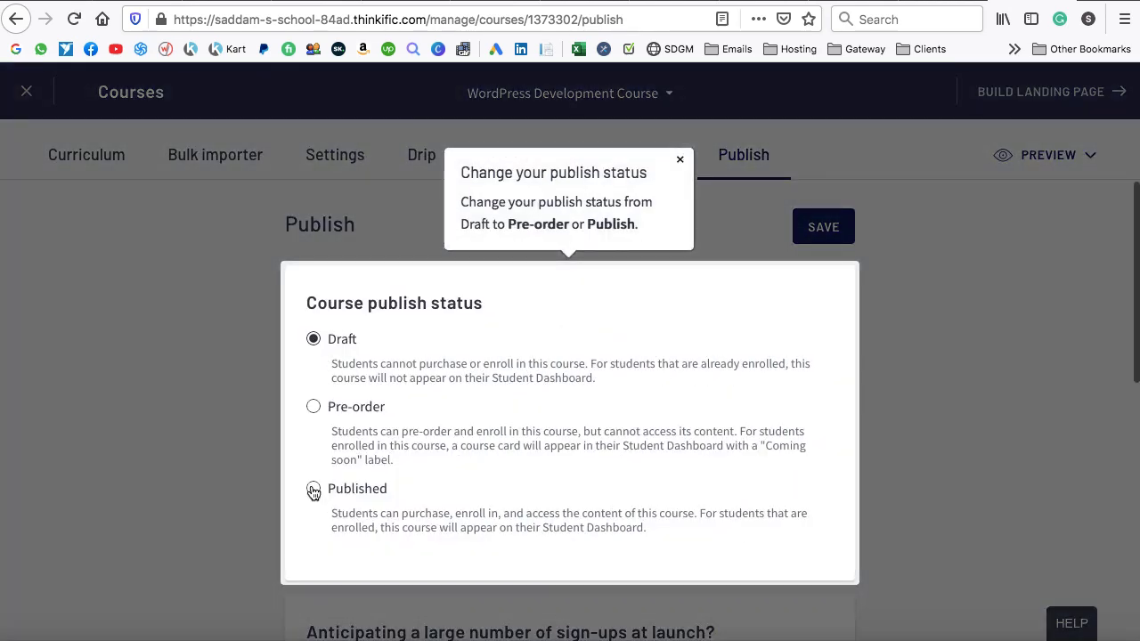
left_click(313, 489)
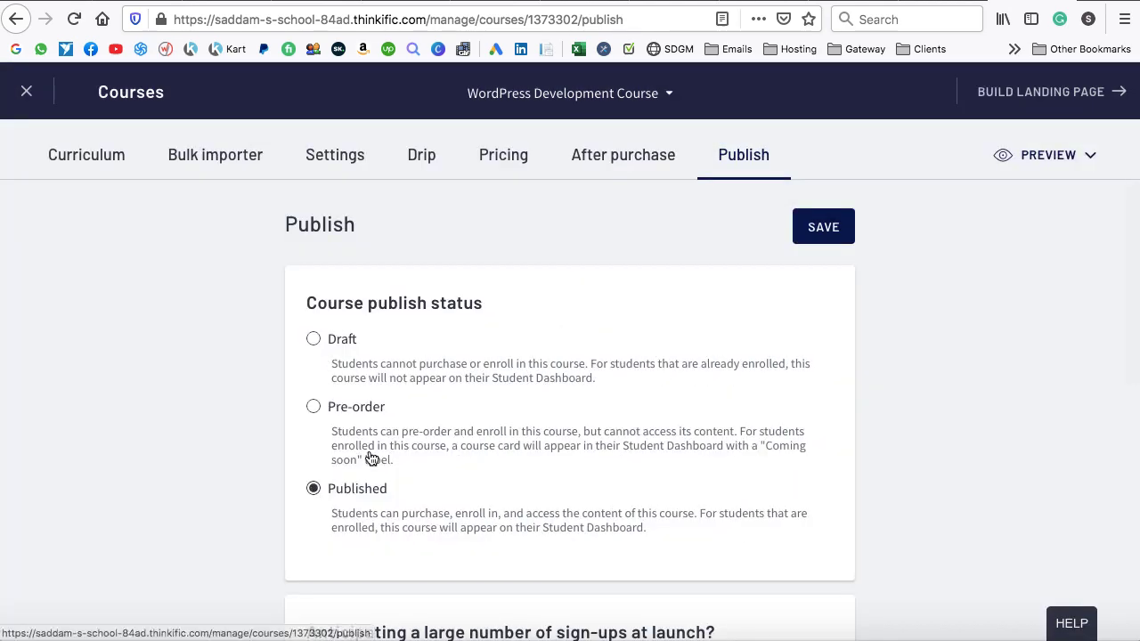
left_click(823, 227)
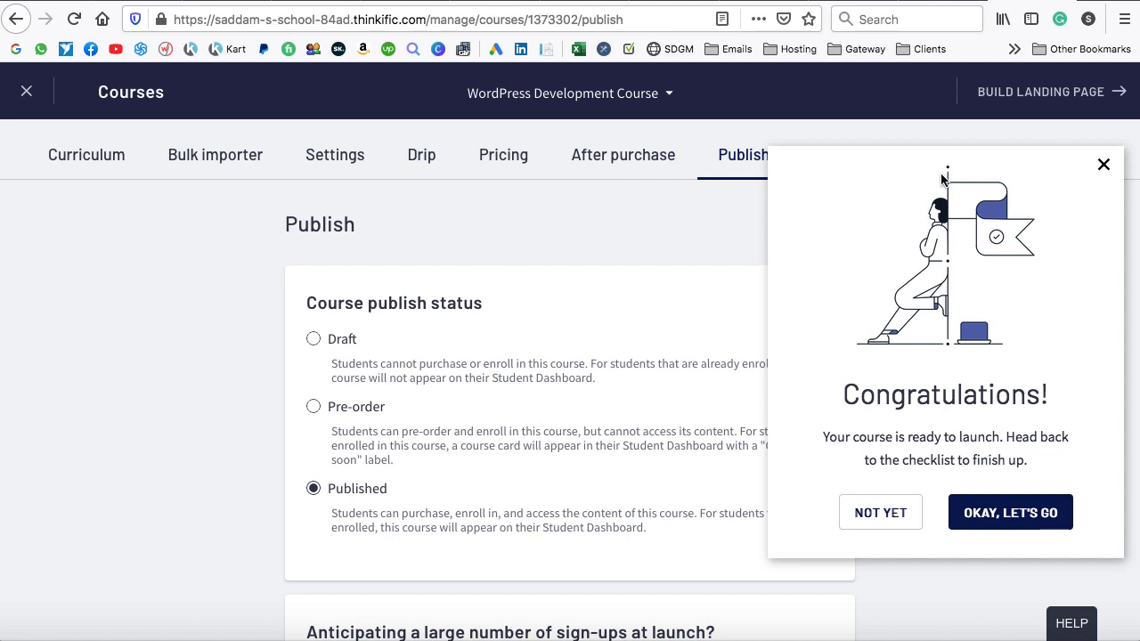
left_click(1103, 167)
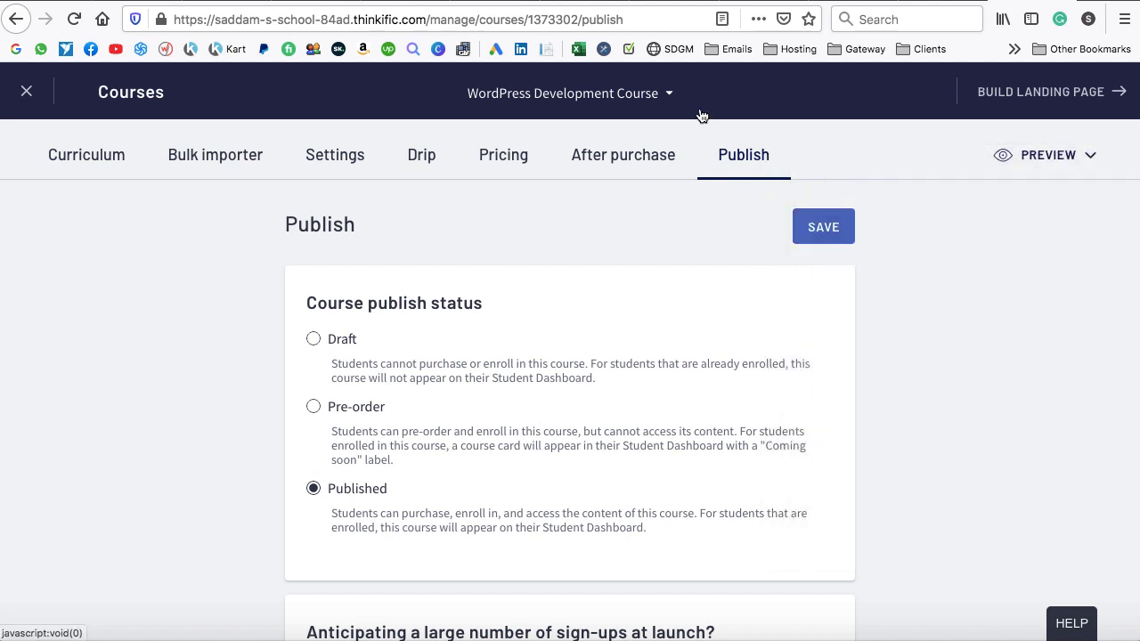
left_click(348, 155)
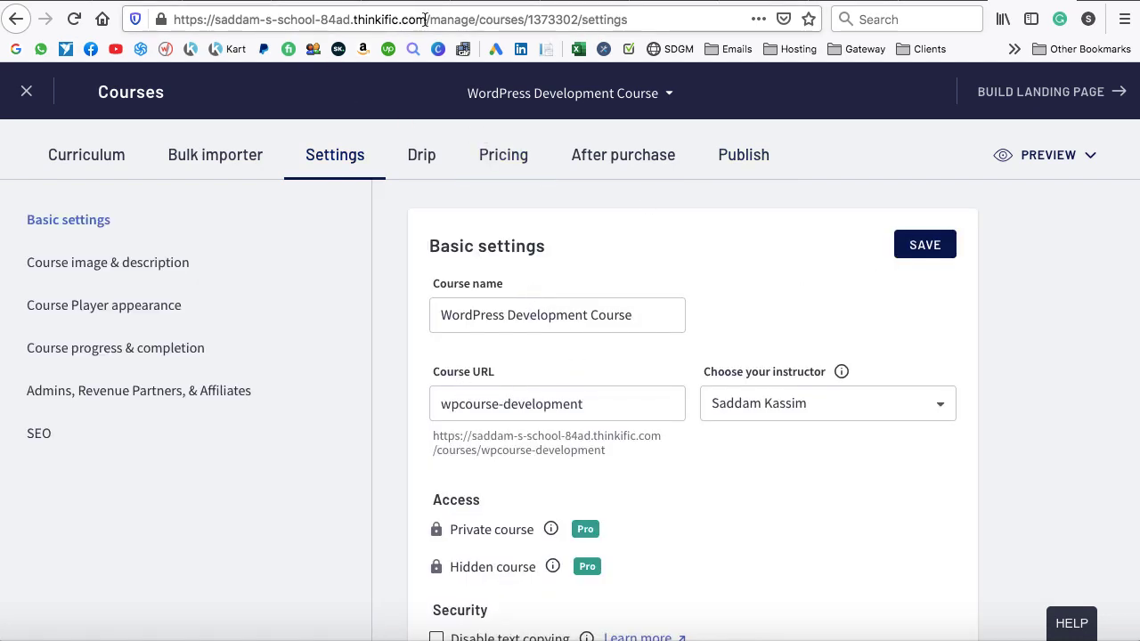
Step: Load the school's public site in a new tab and open the WordPress Development Course page
left_click_drag(427, 19, 166, 25)
key("super+c")
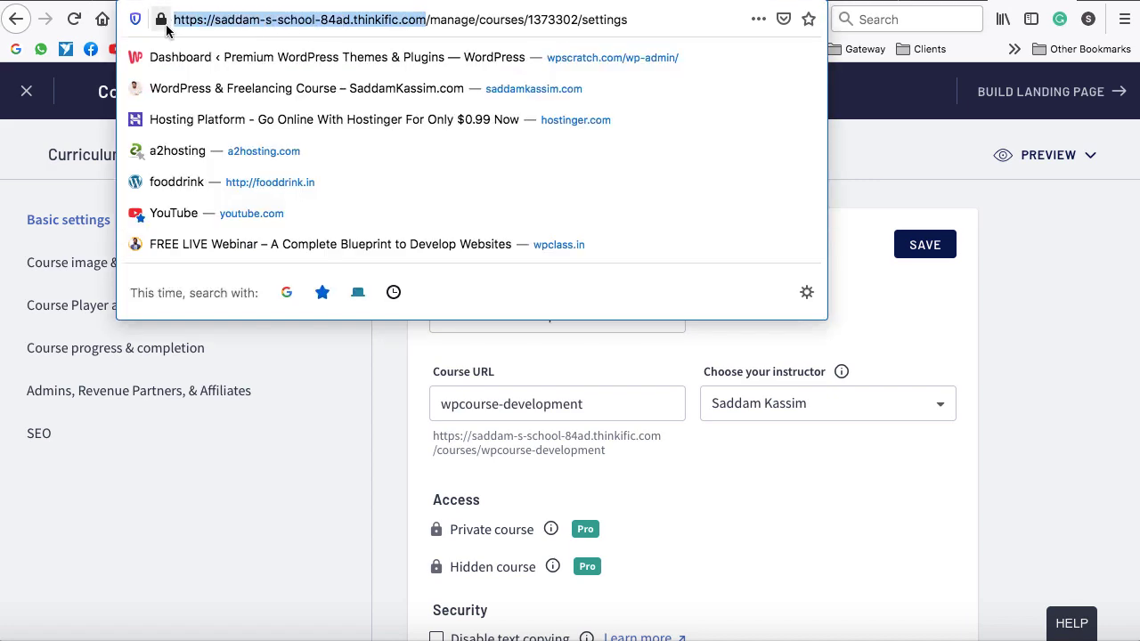
key("super+t")
key("super+v")
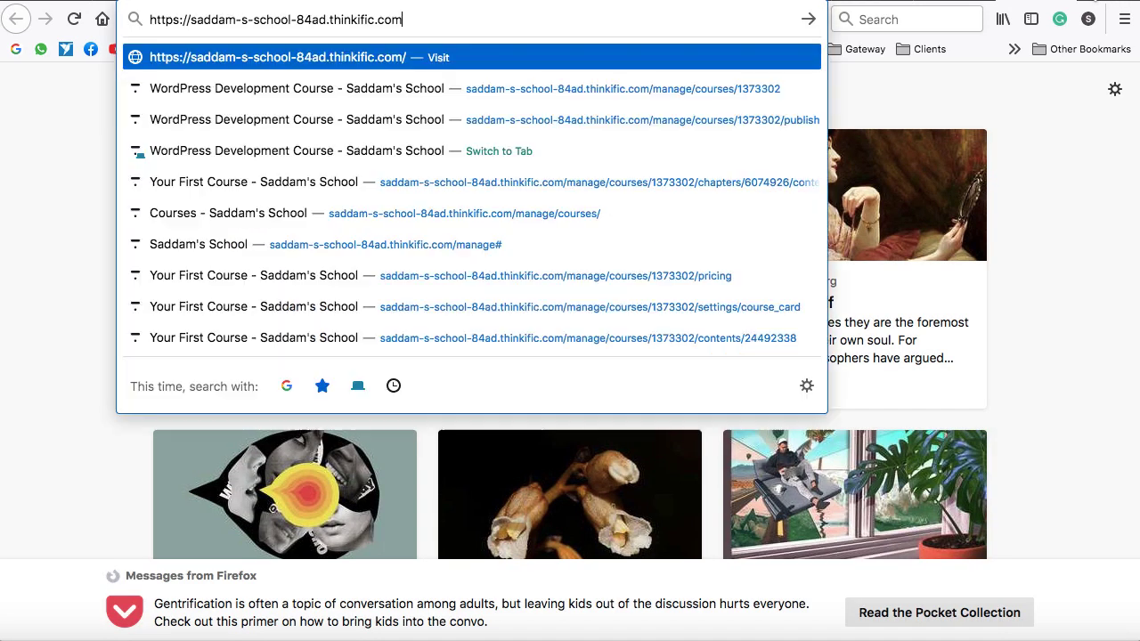
key("Return")
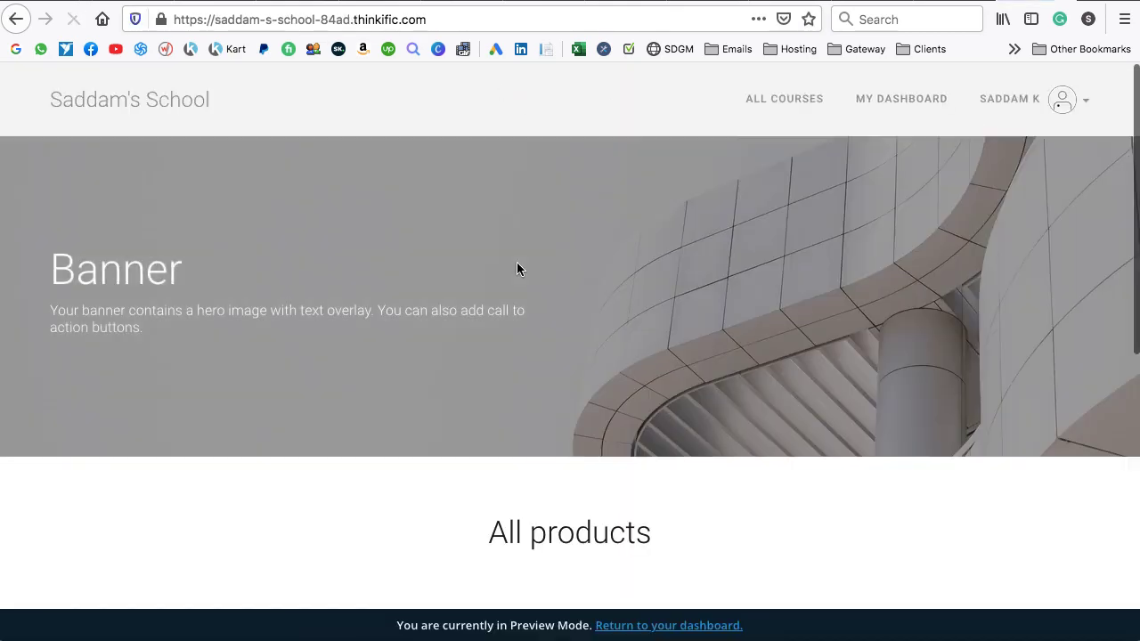
scroll(516, 268, "down", 5)
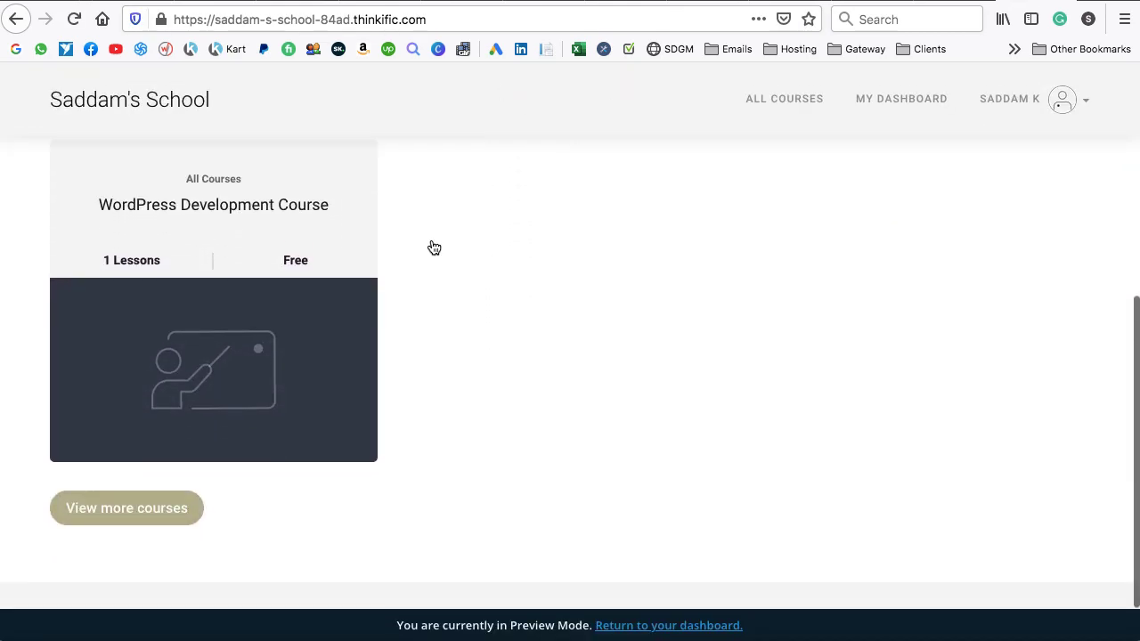
scroll(272, 256, "up", 1)
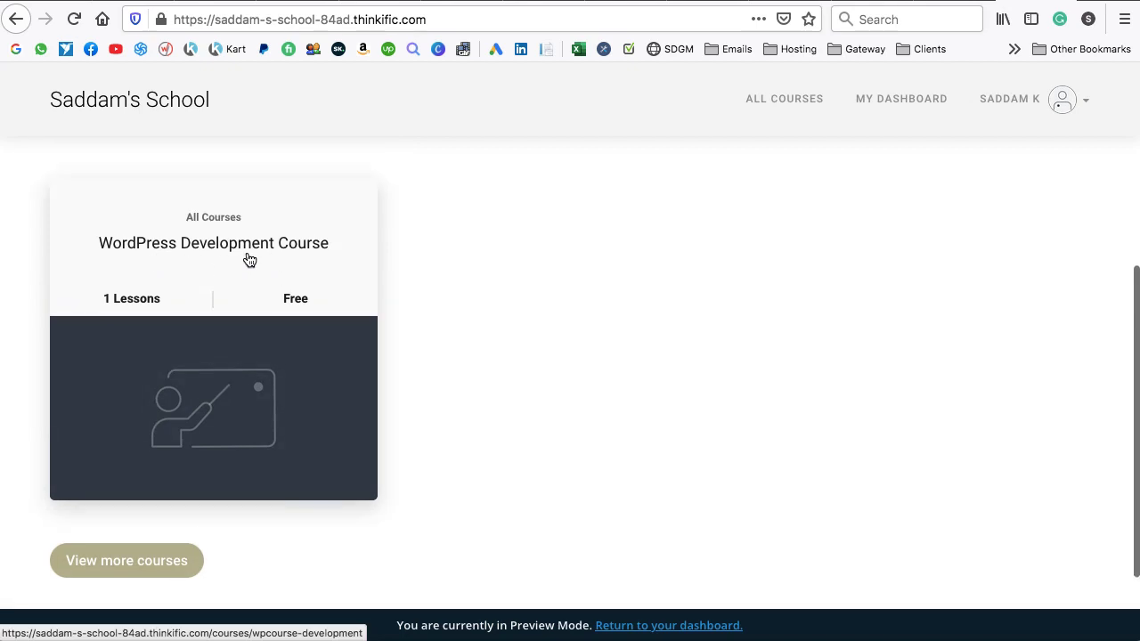
left_click(212, 240)
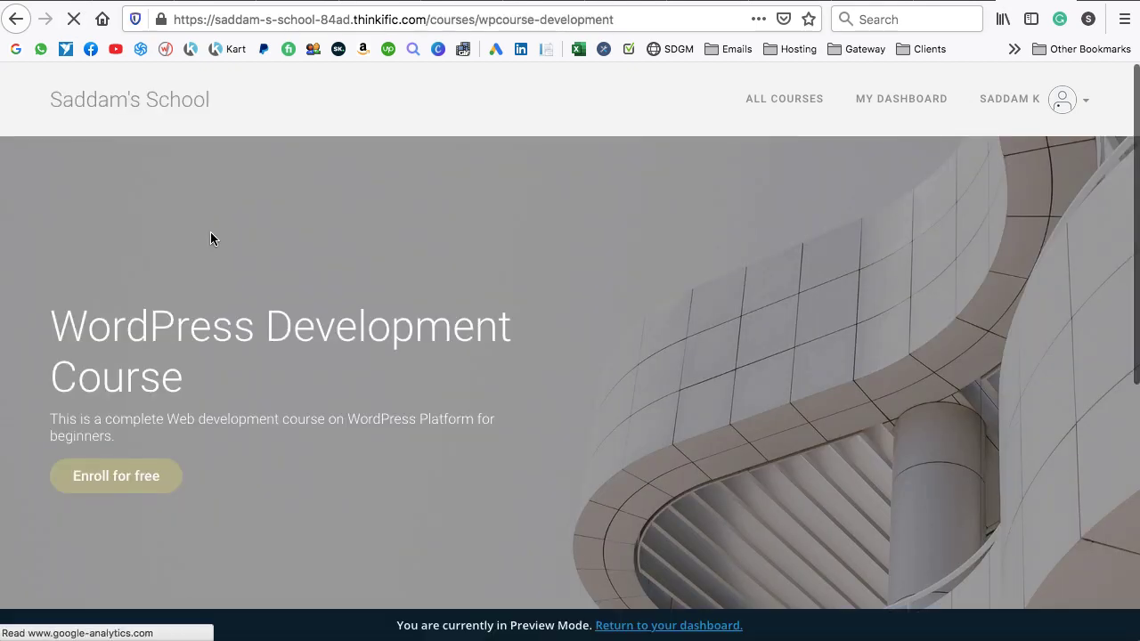
scroll(331, 269, "down", 5)
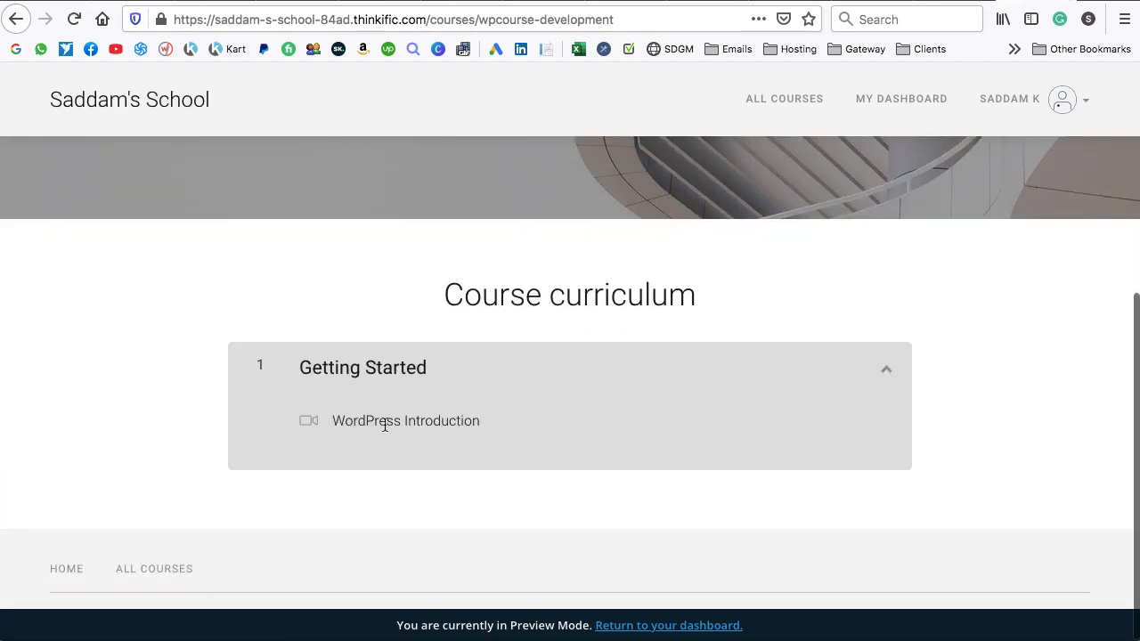
left_click_drag(335, 421, 478, 421)
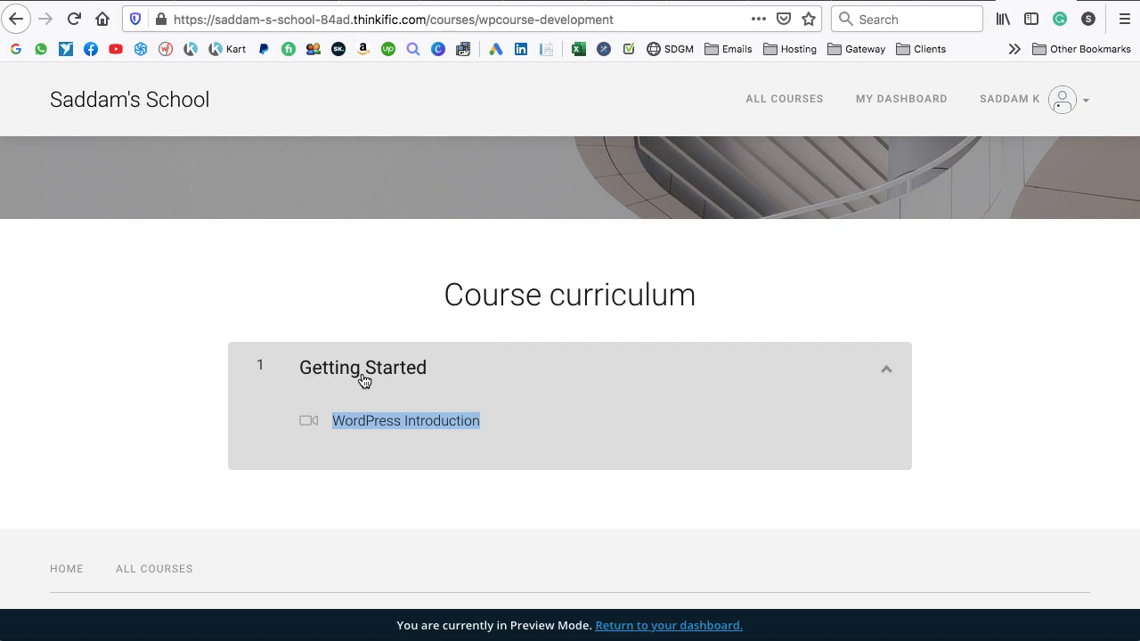
left_click(749, 232)
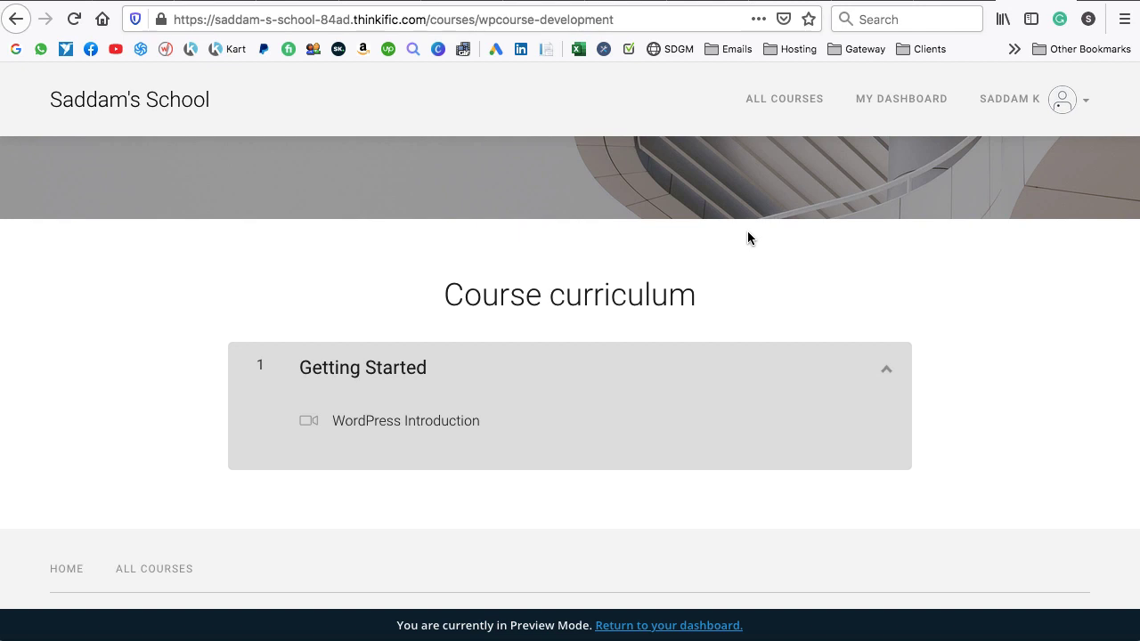
scroll(749, 234, "up", 6)
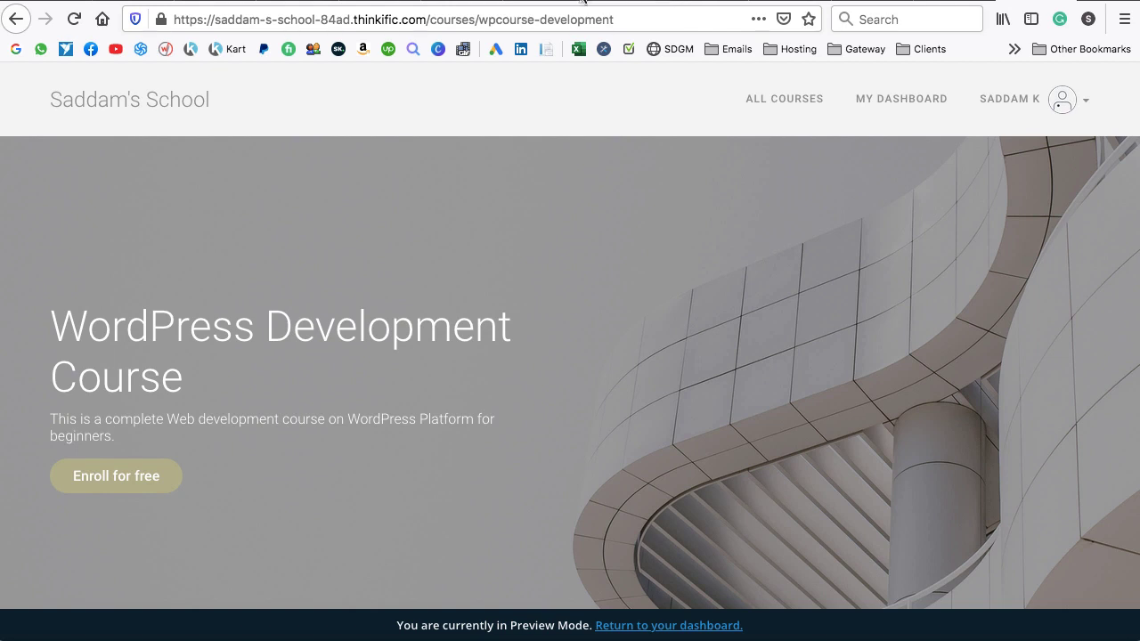
key("ctrl+Tab")
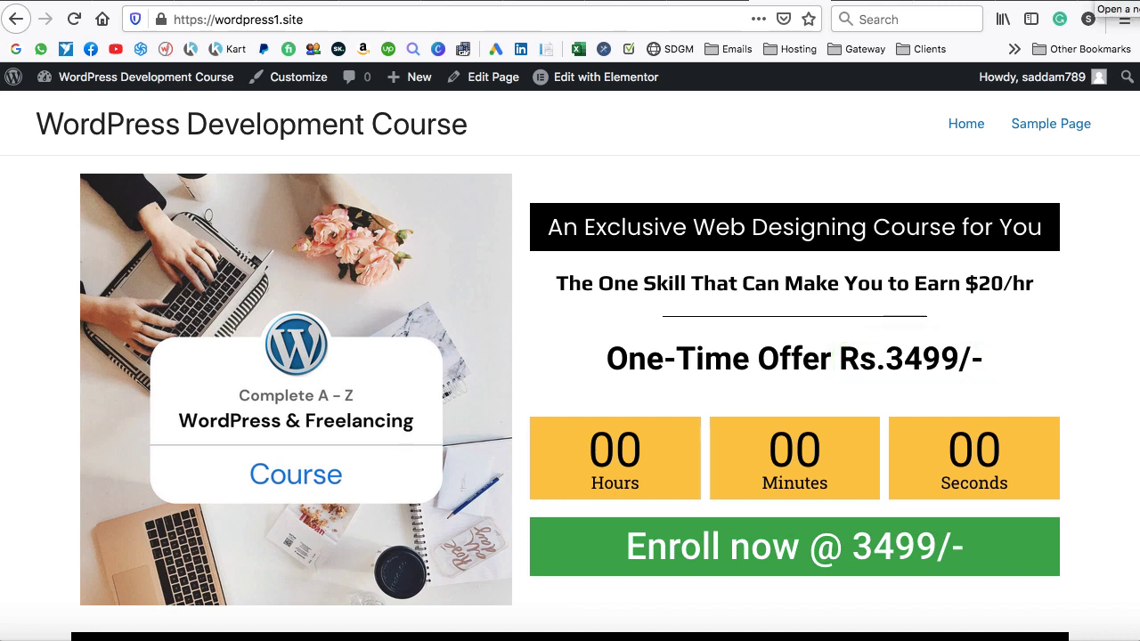
Step: Load razorpay.com in a new Firefox tab
left_click(1097, 2)
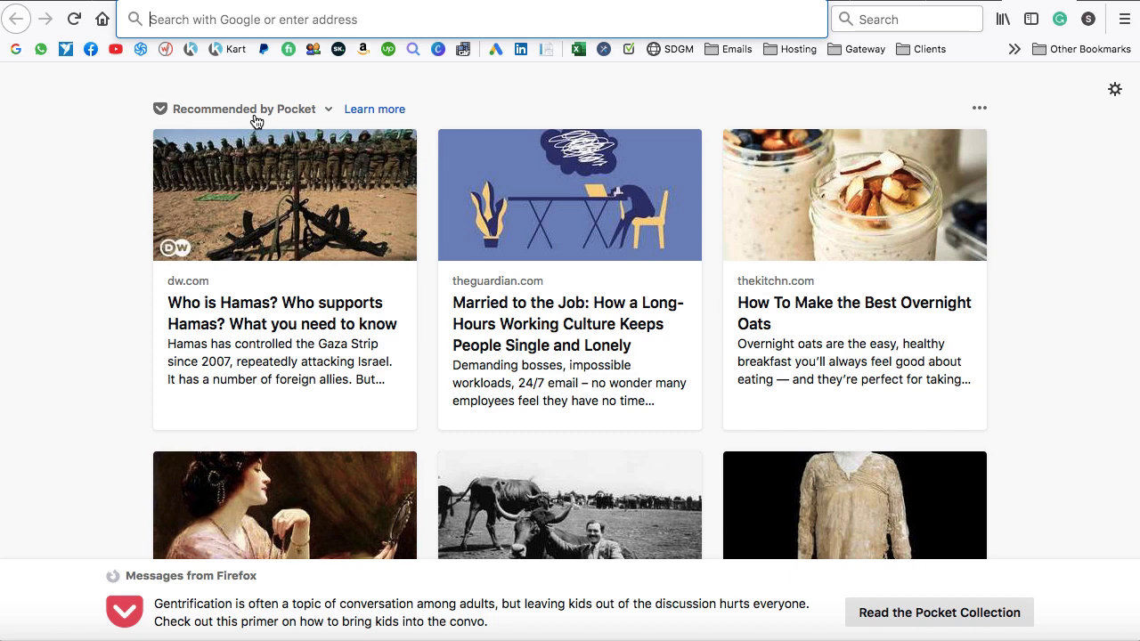
type("rz")
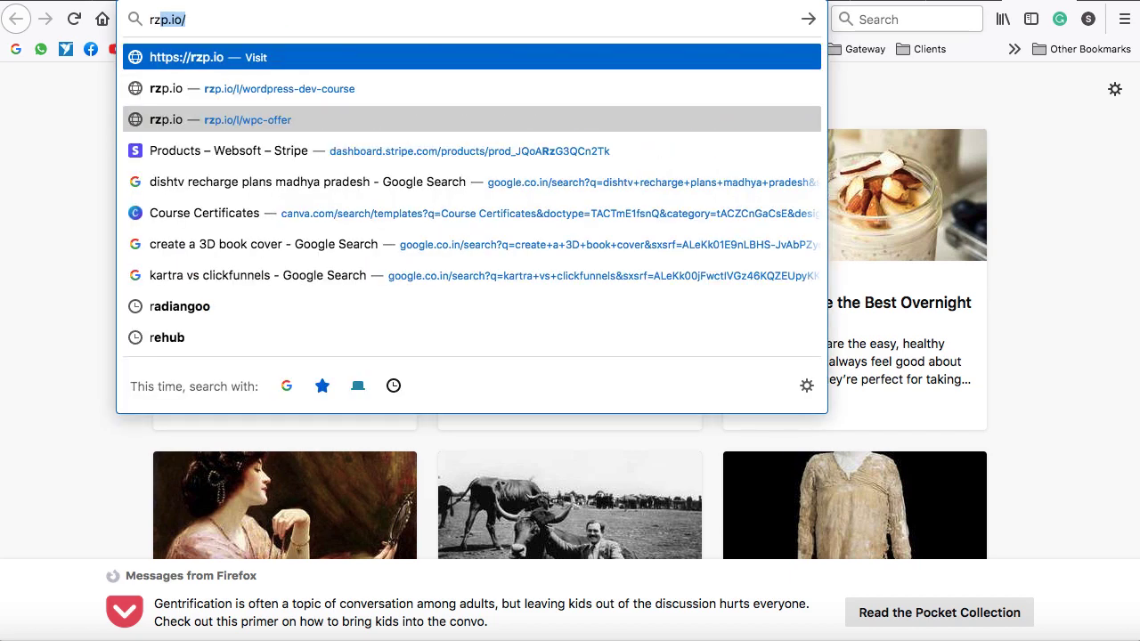
key("BackSpace")
key("BackSpace")
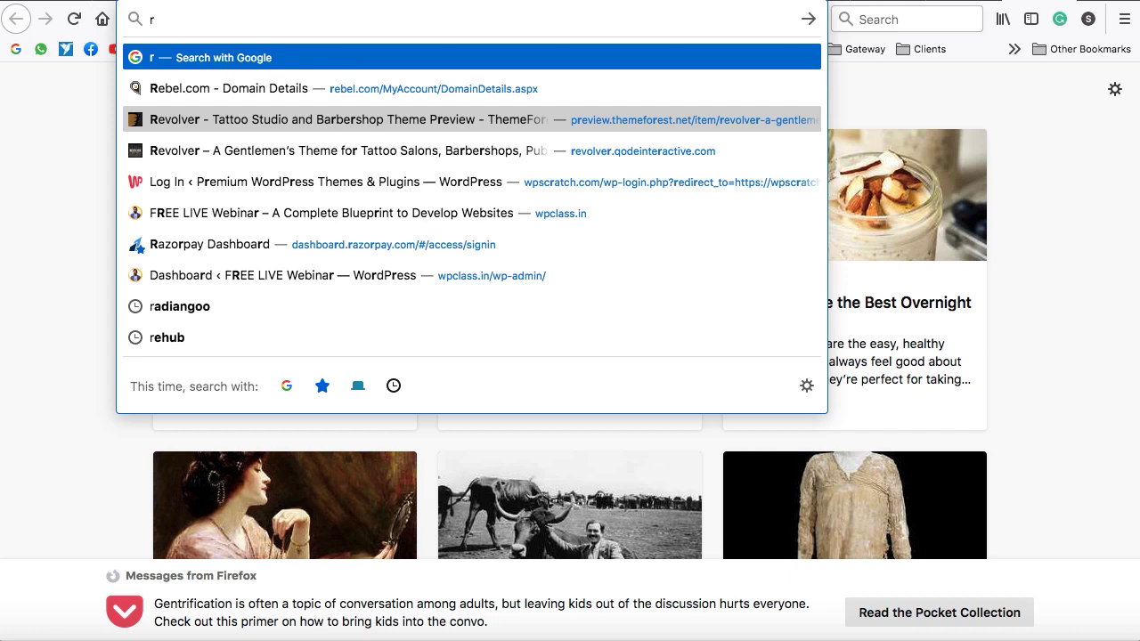
type("azorpay.com/")
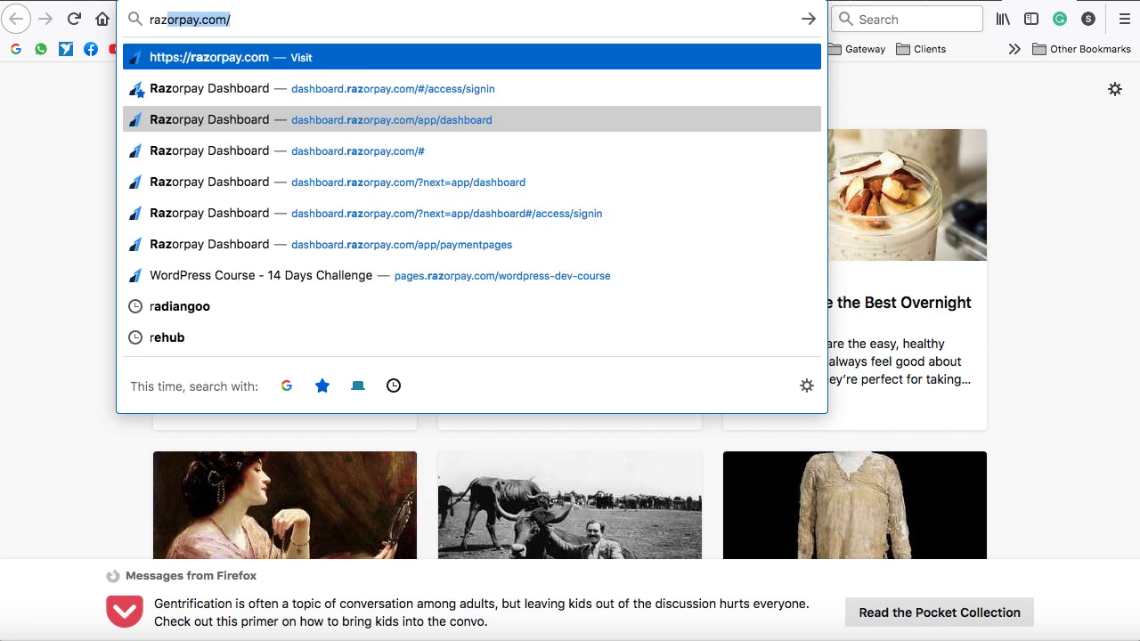
key("Return")
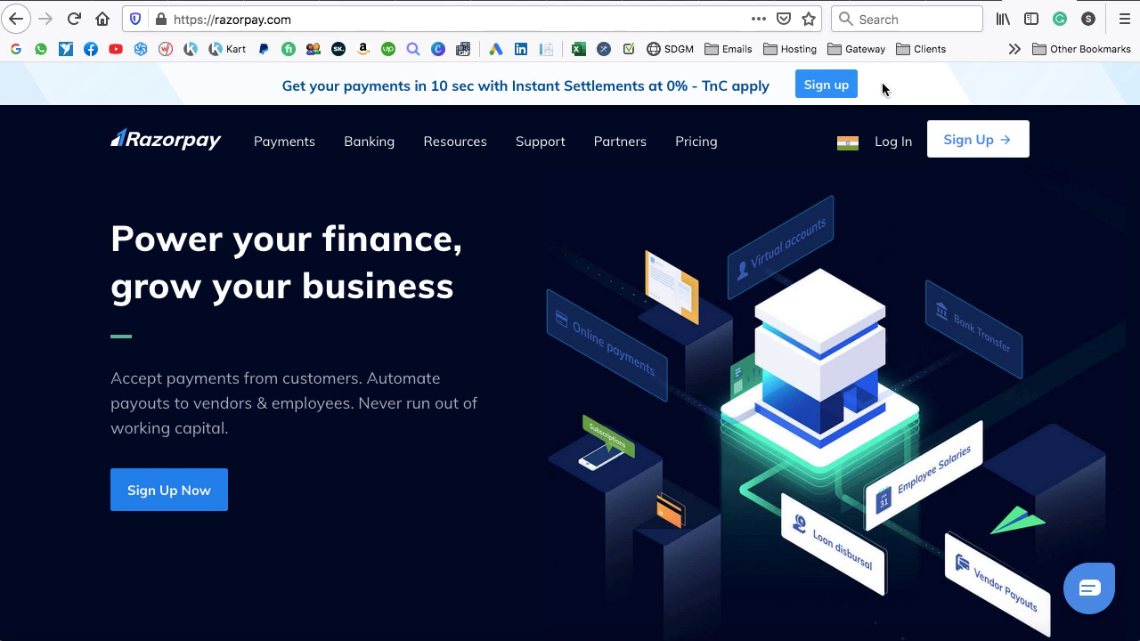
left_click(864, 51)
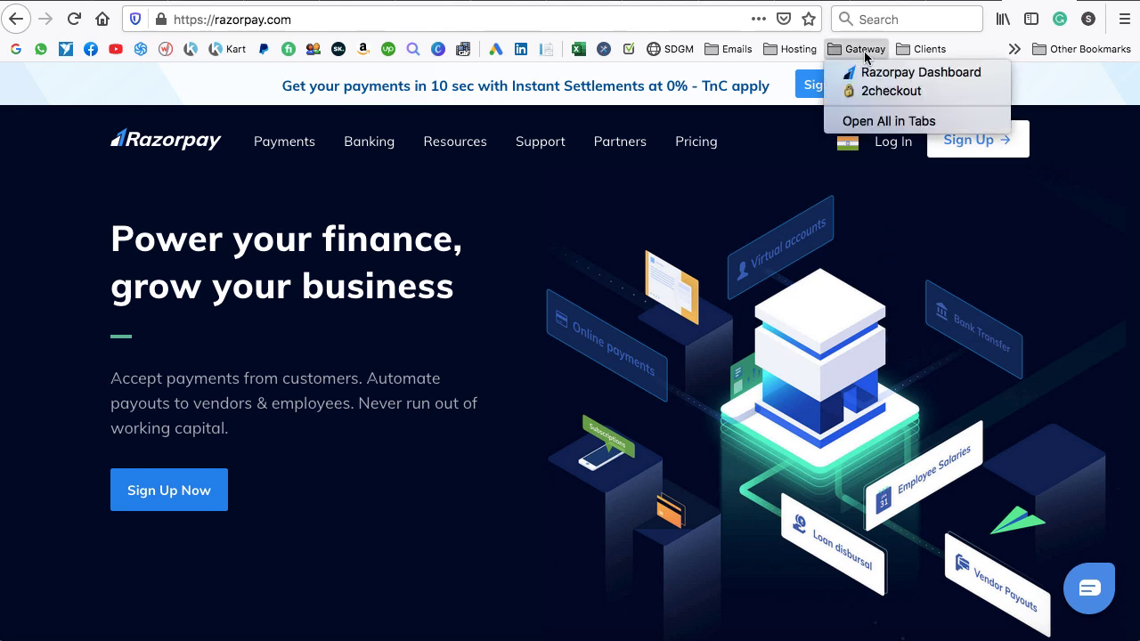
Step: Sign in to the Razorpay dashboard using the saved account login
left_click(882, 71)
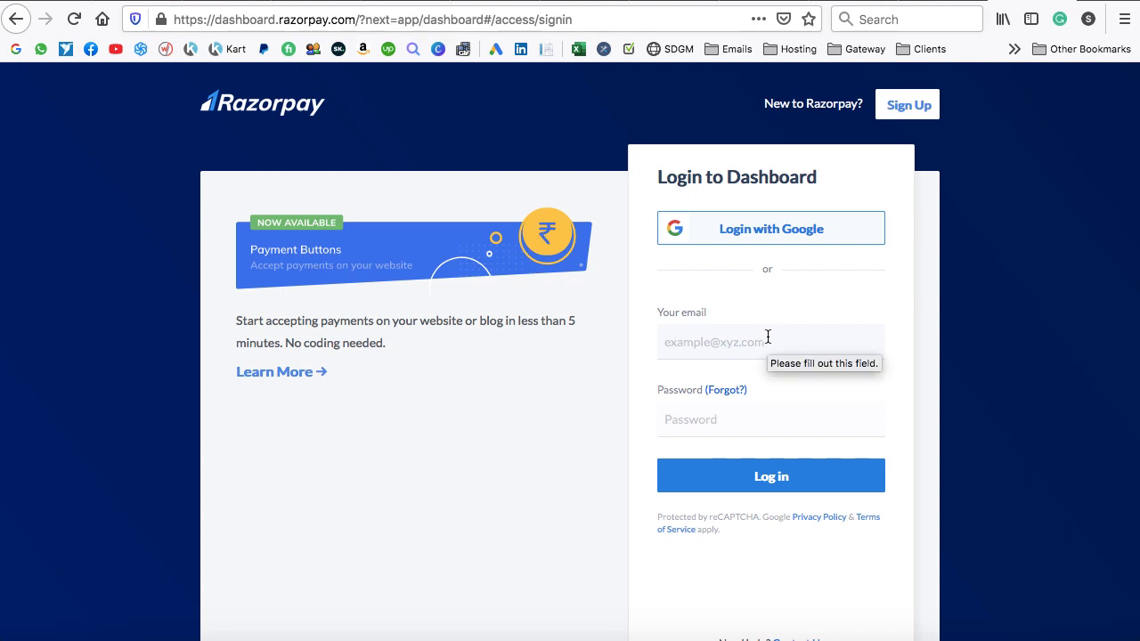
left_click(767, 335)
left_click(760, 380)
left_click(758, 467)
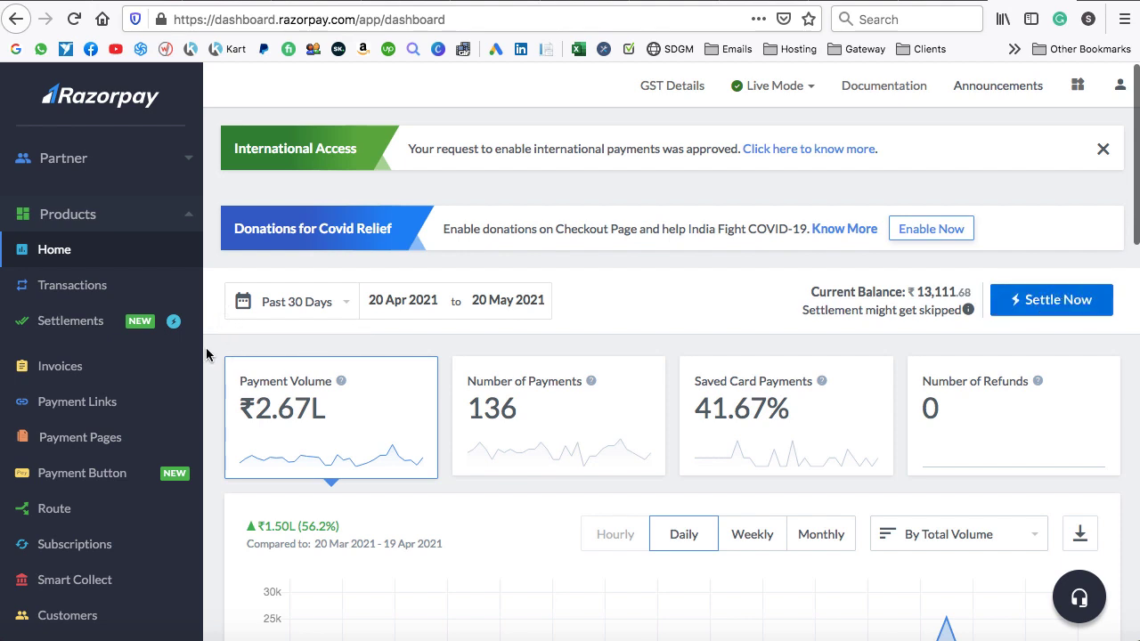
Step: Open Payment Pages and review each existing page's total sales and Active status
scroll(206, 351, "down", 3)
scroll(206, 355, "up", 2)
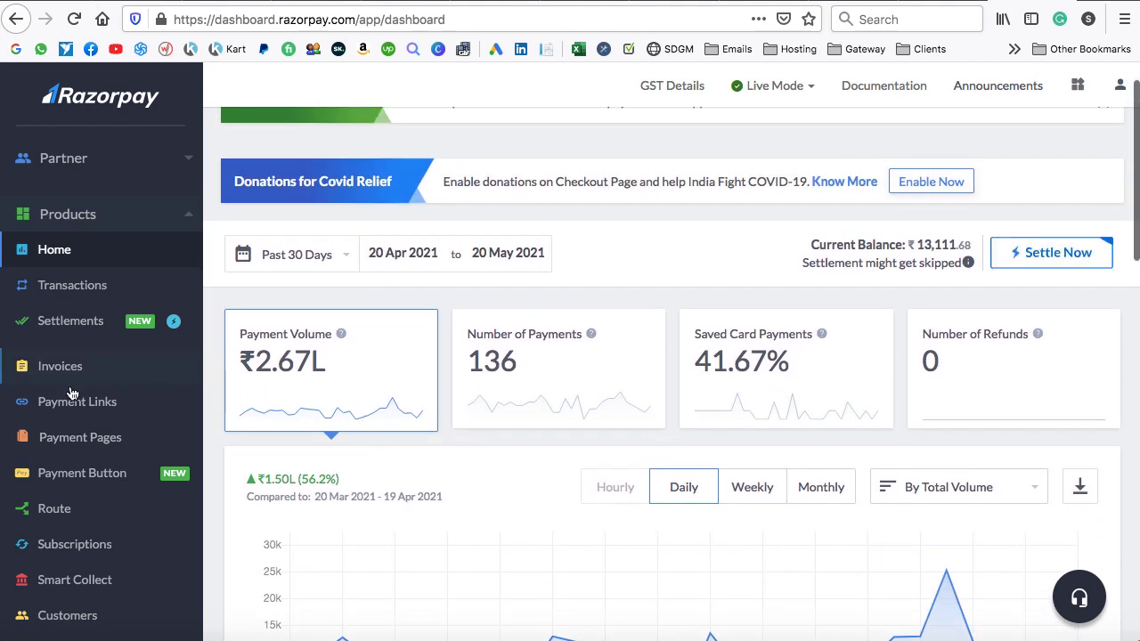
left_click(79, 441)
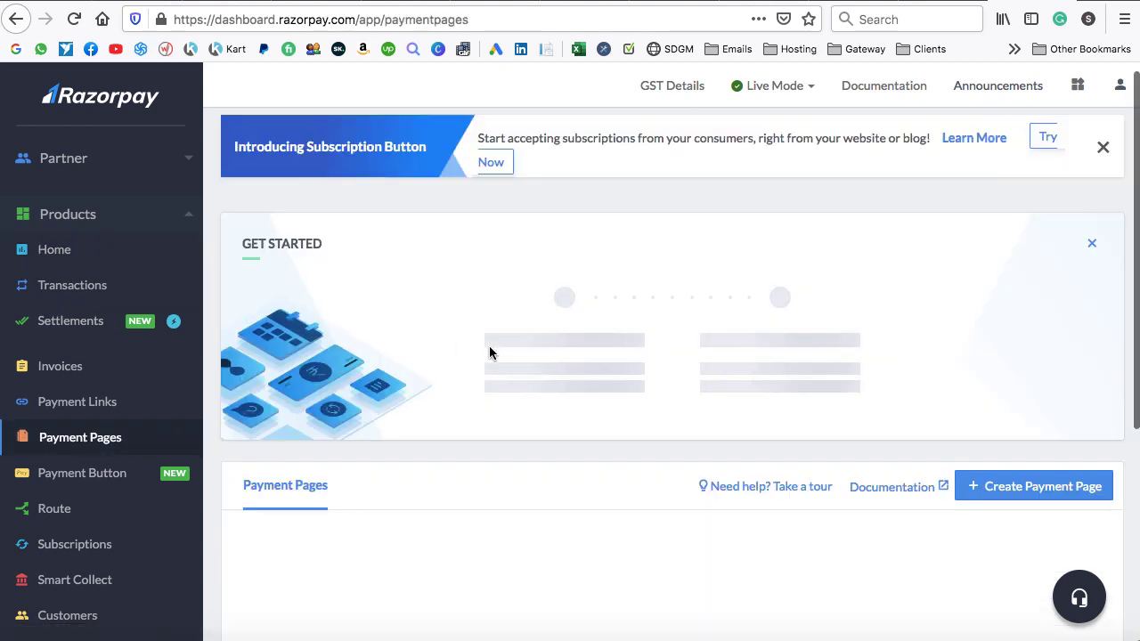
scroll(491, 351, "down", 4)
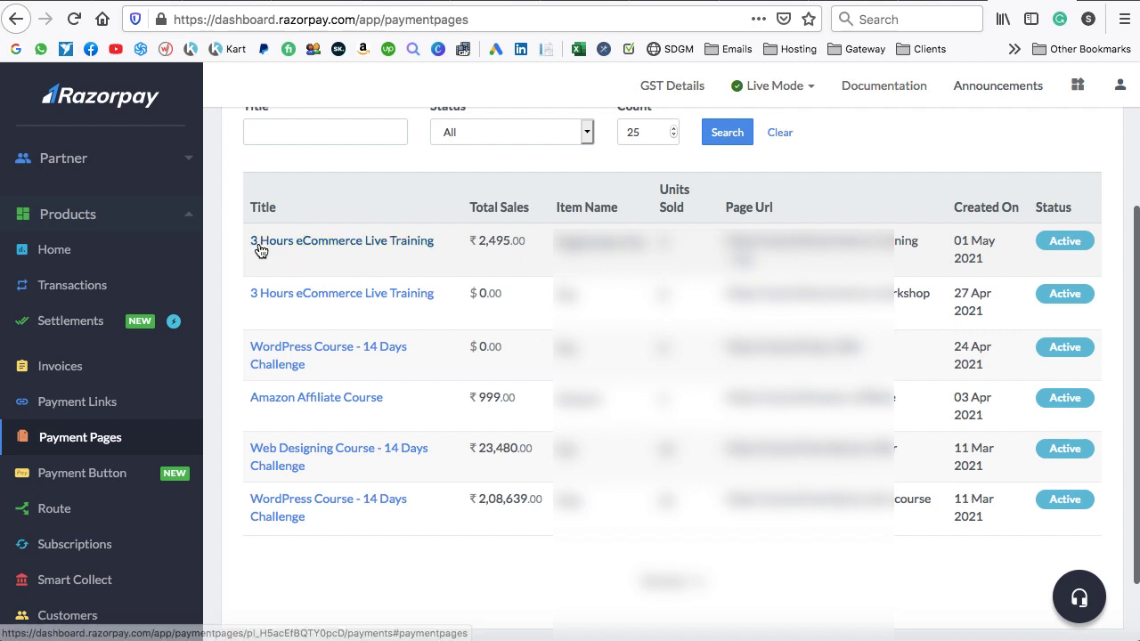
mouse_move(479, 251)
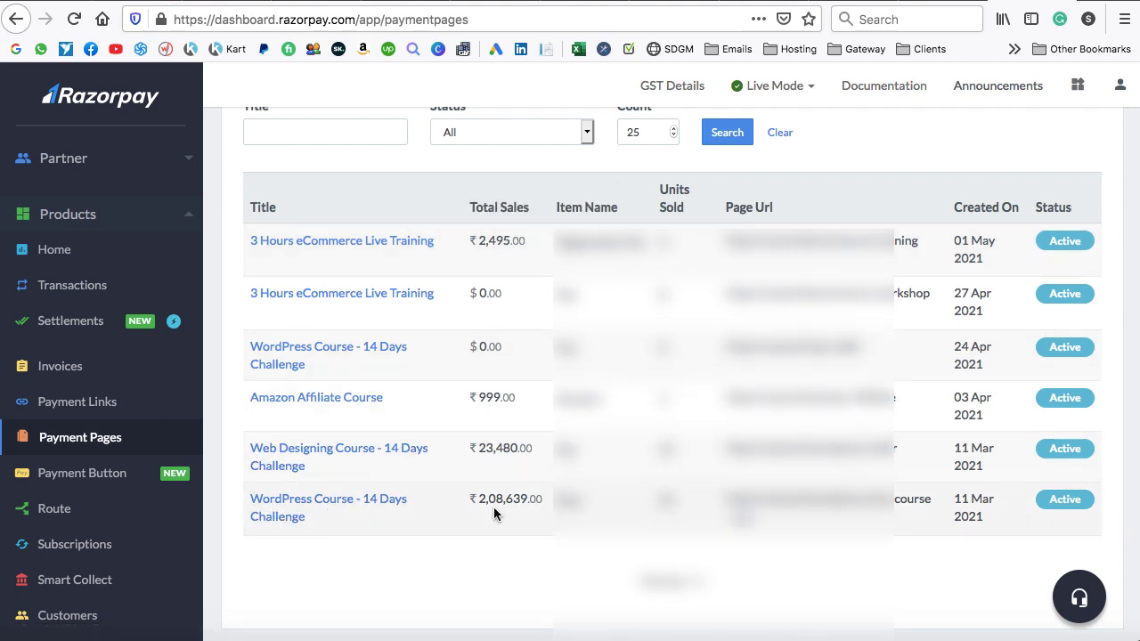
mouse_move(486, 511)
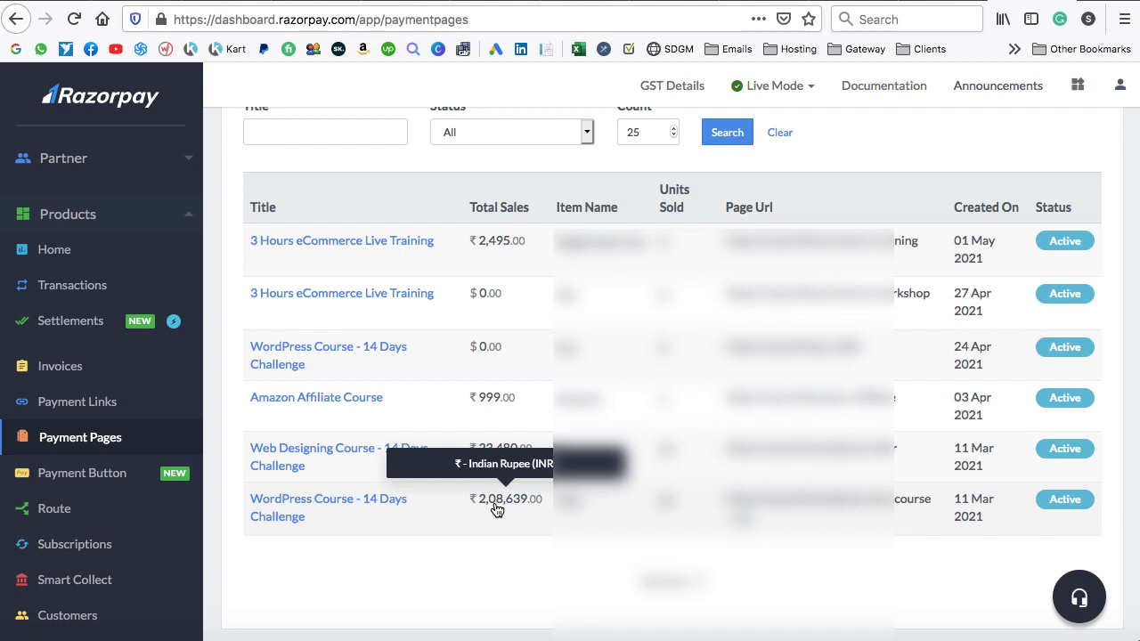
mouse_move(479, 453)
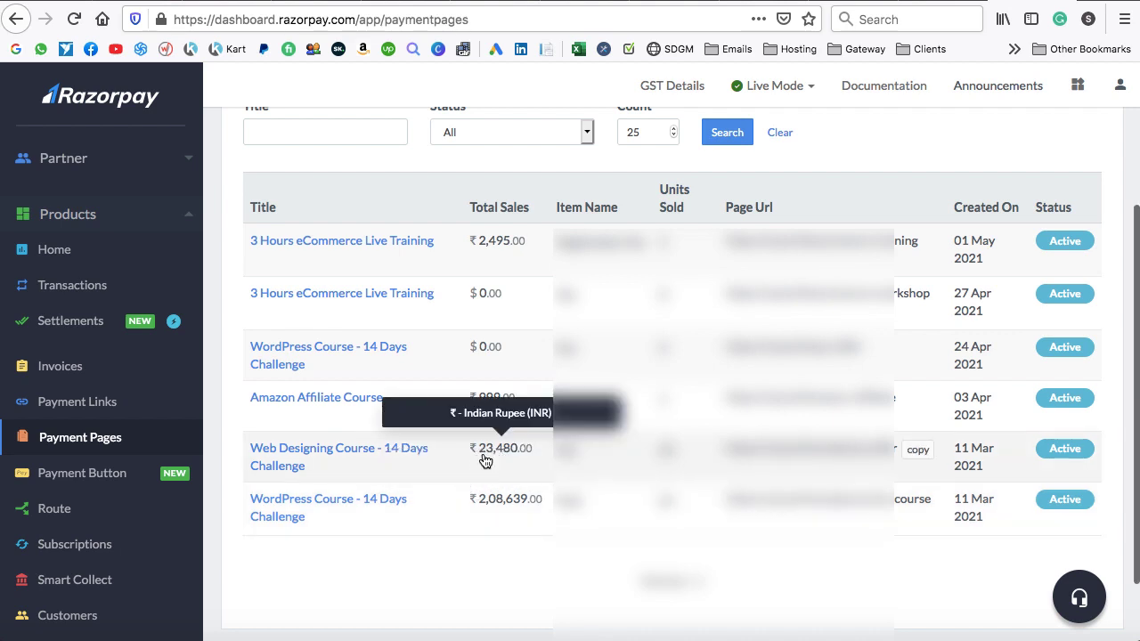
scroll(814, 381, "up", 4)
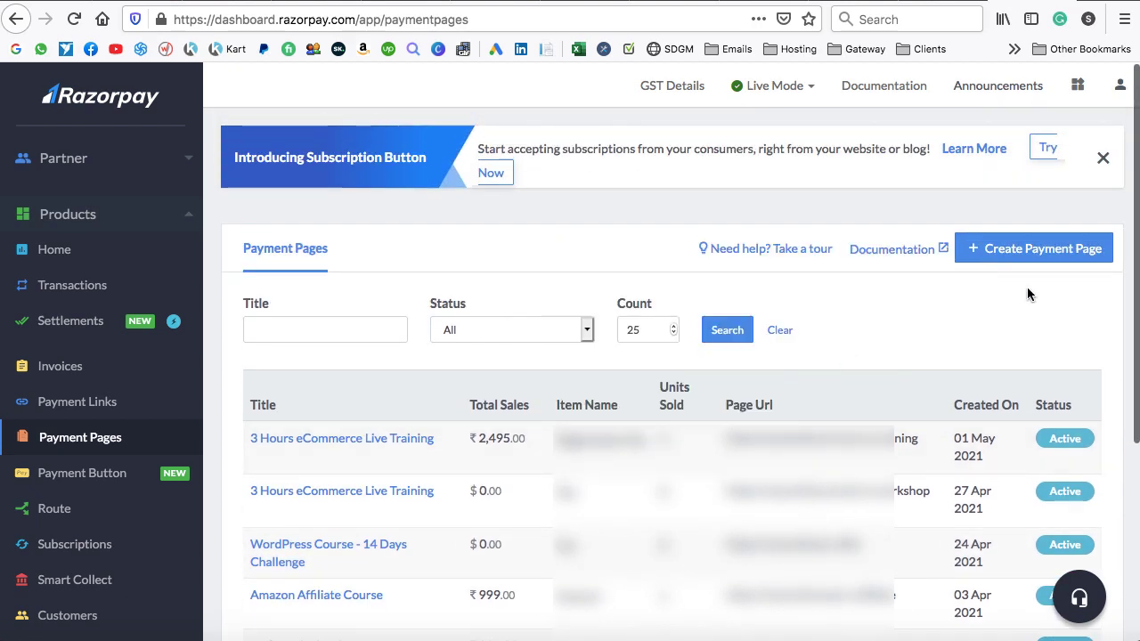
Step: Start a Create your Own payment page titled 'Online Web Development Course', then switch browser tabs
left_click(1033, 253)
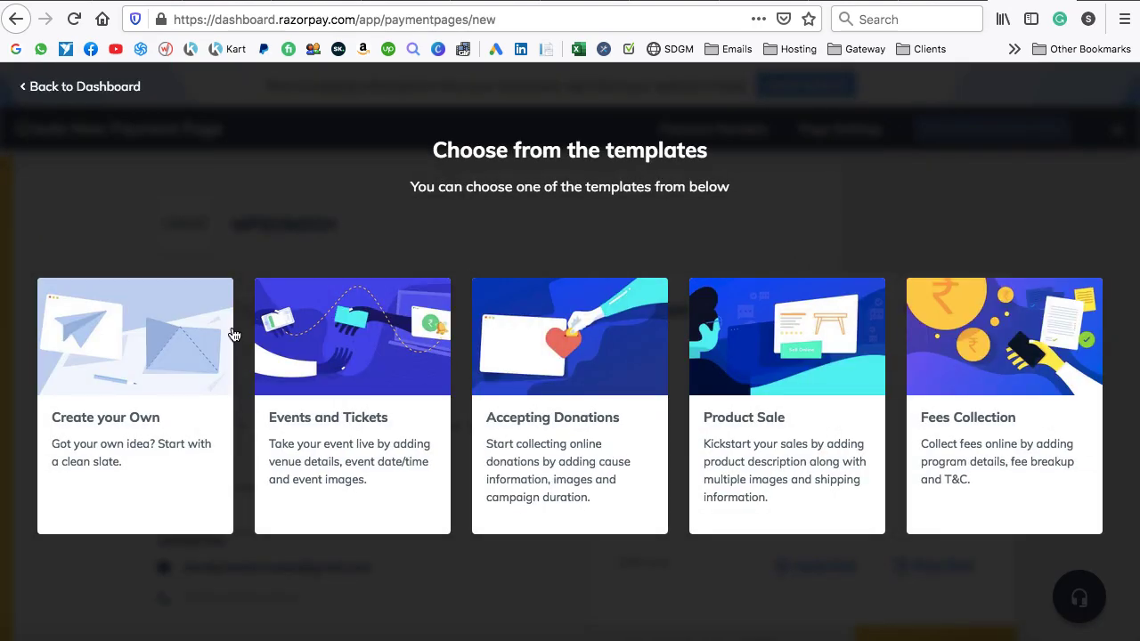
mouse_move(104, 397)
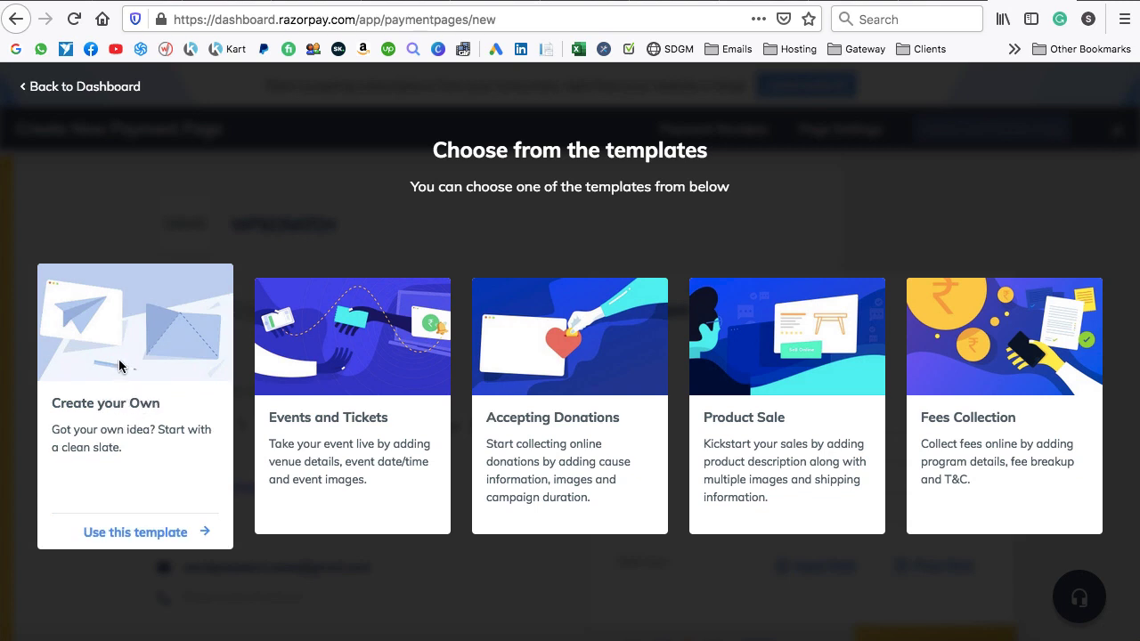
left_click(121, 368)
left_click(528, 354)
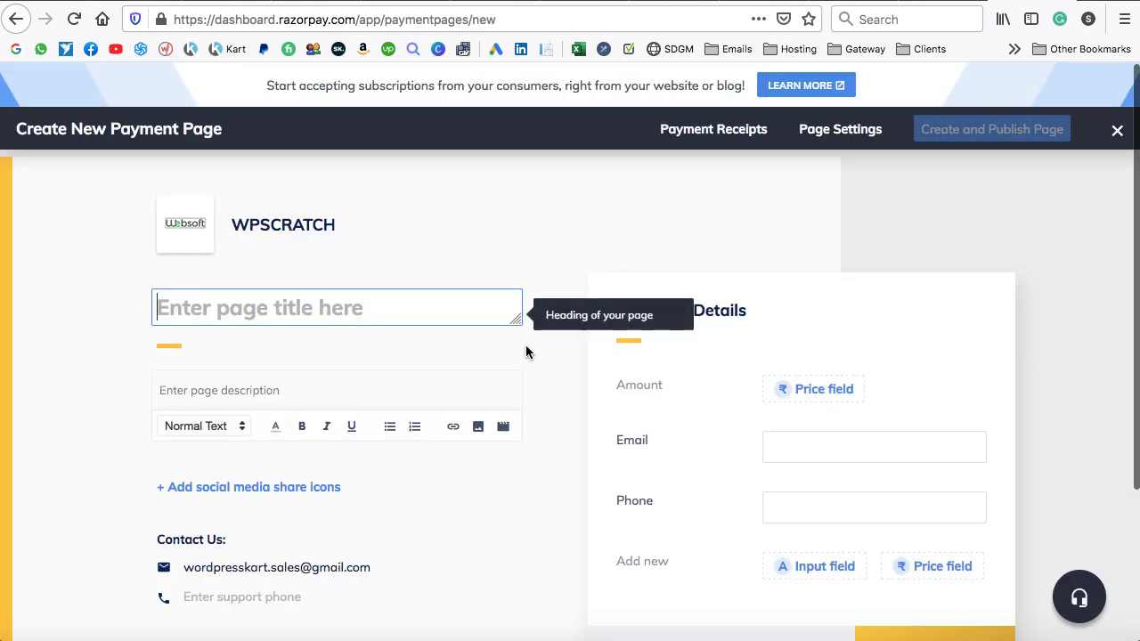
left_click(306, 311)
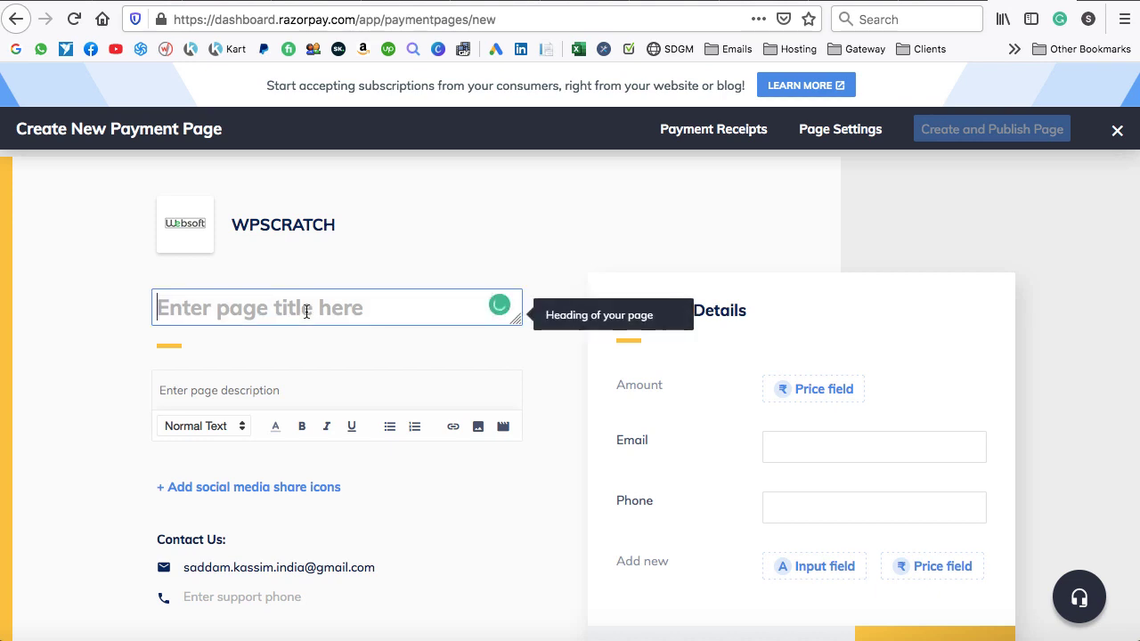
type("O")
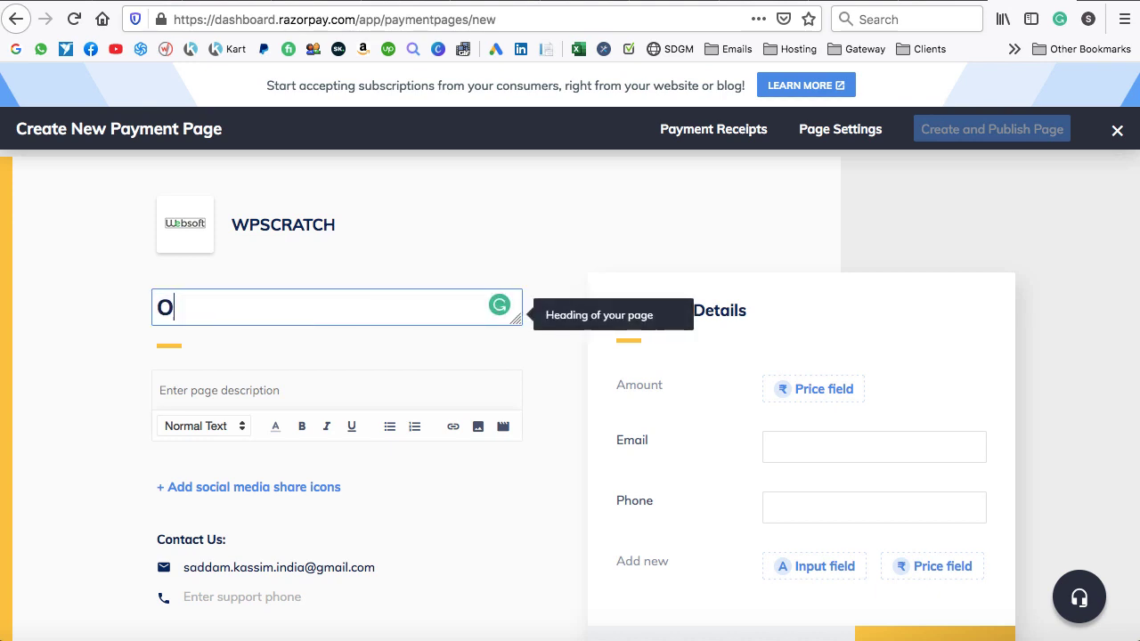
type("nline Web De")
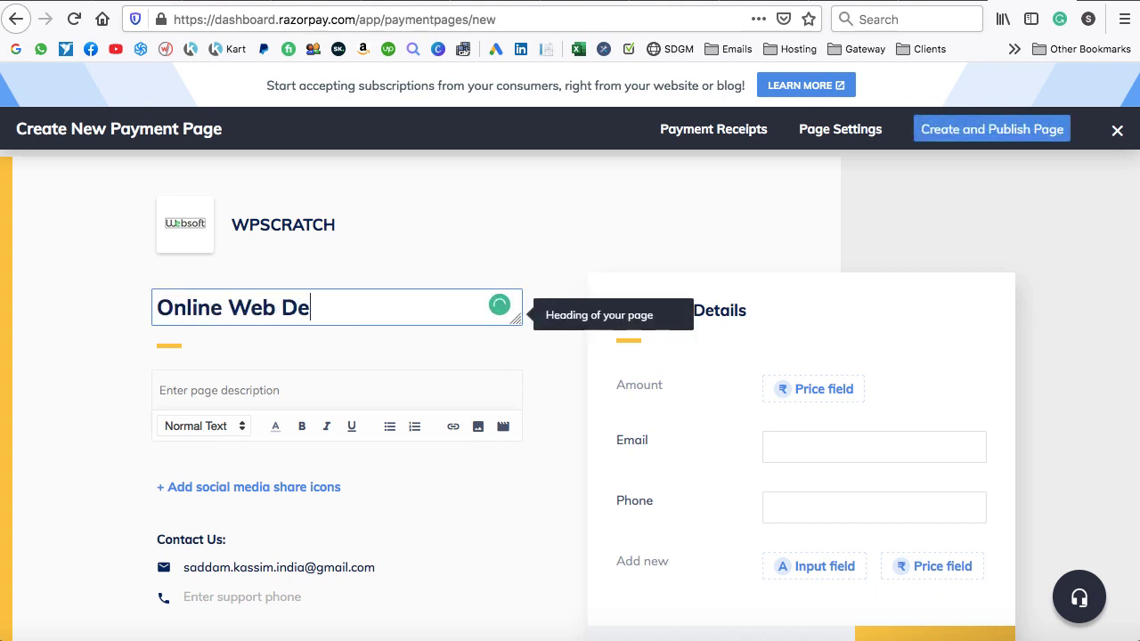
type("velopment Course")
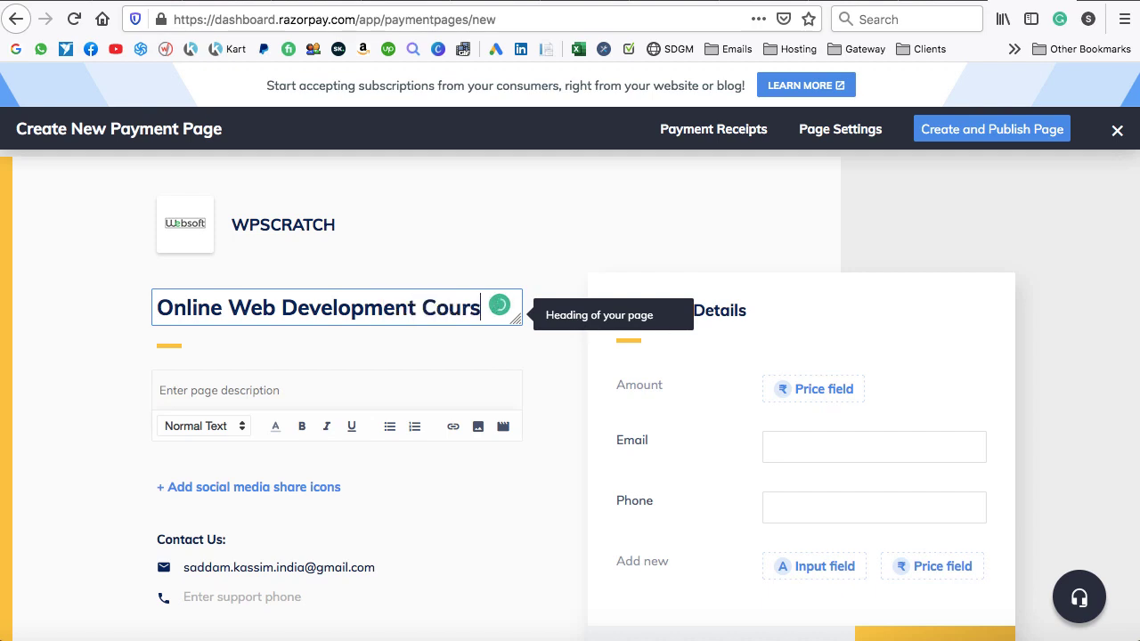
left_click(754, 4)
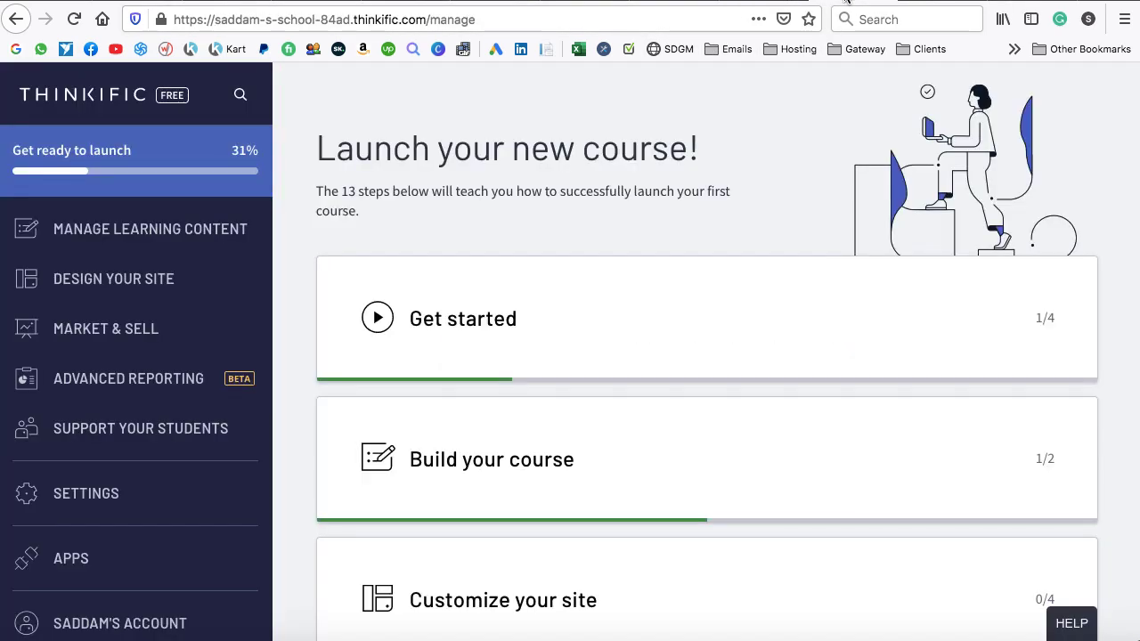
Step: In the Thinkific admin, open Courses under Manage Learning Content and scroll the list
left_click(846, 3)
left_click(51, 236)
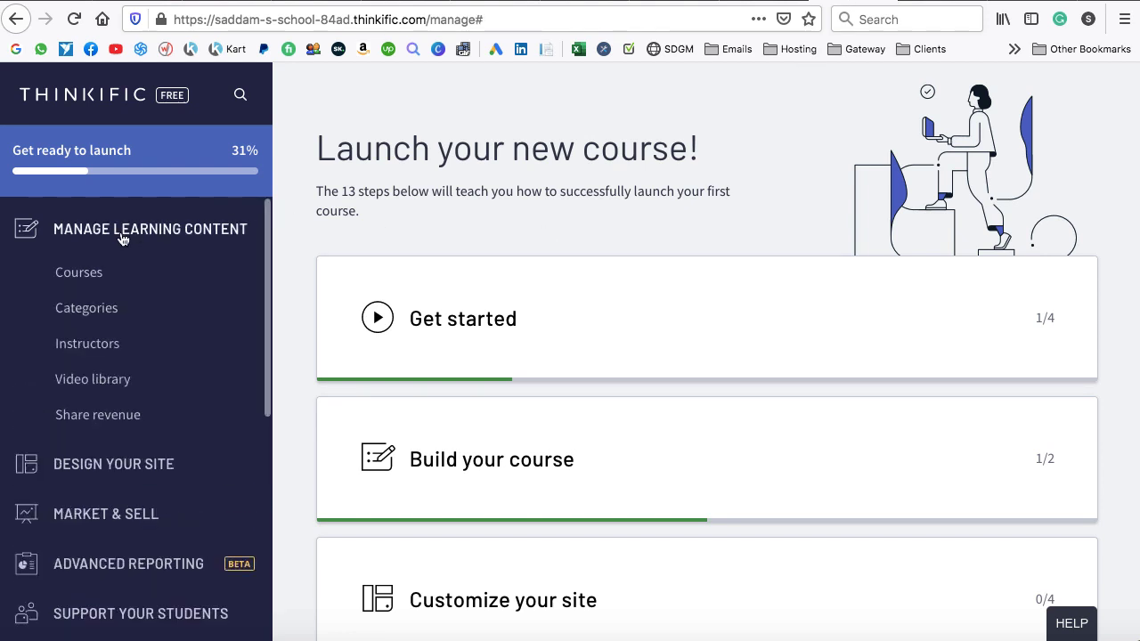
left_click(82, 275)
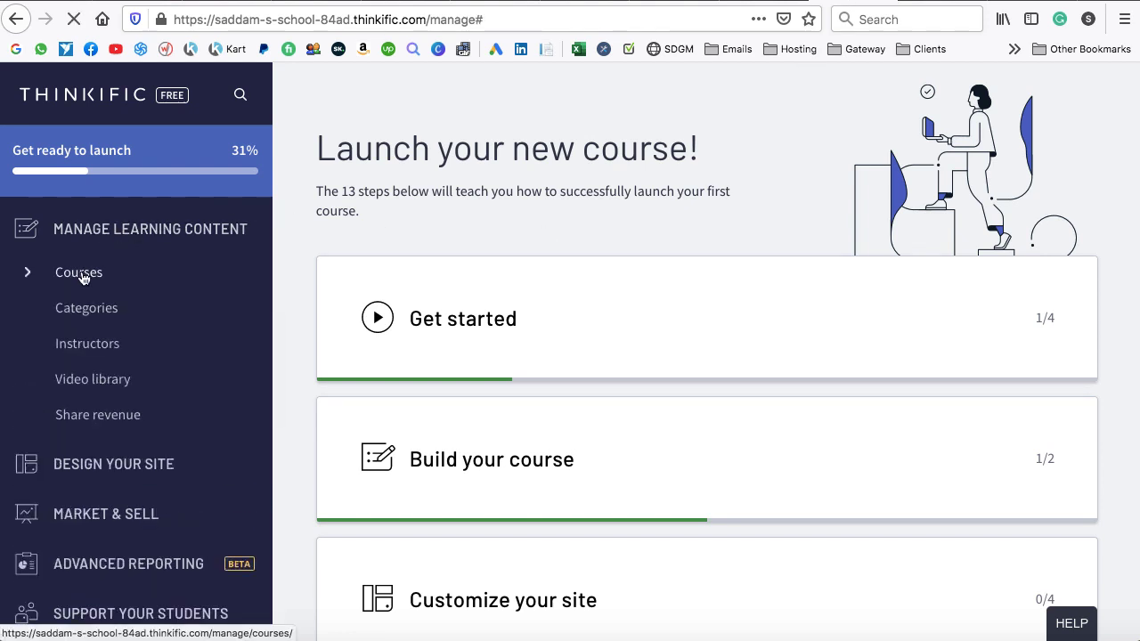
scroll(534, 464, "down", 3)
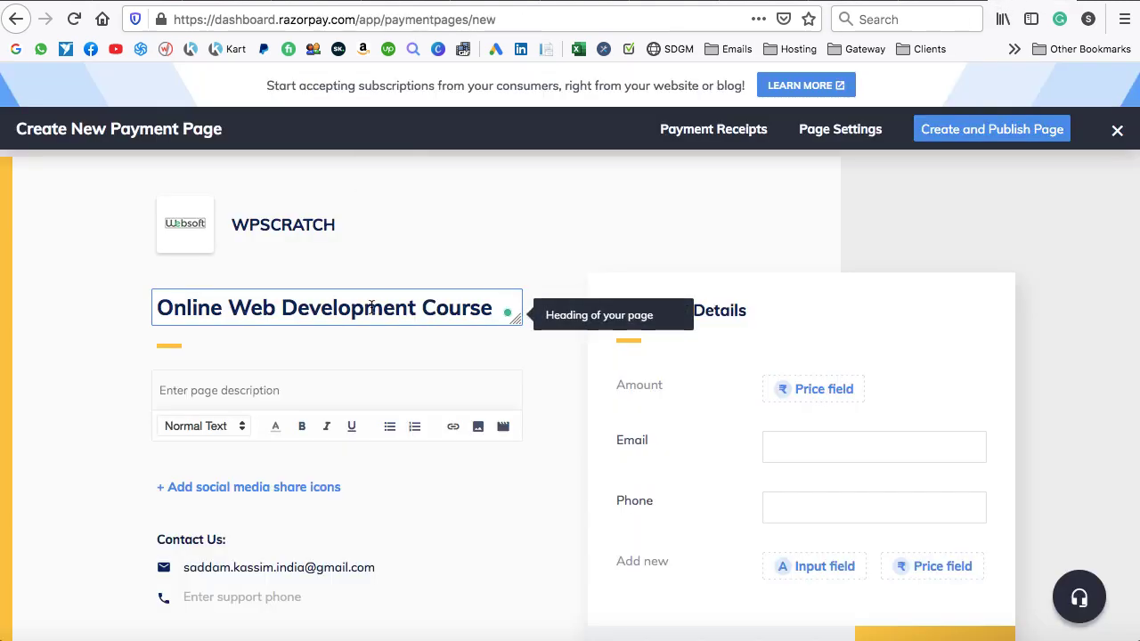
Step: Retitle the page 'WordPress Development Course' and paste in the beginner course description
left_click_drag(278, 308, 148, 305)
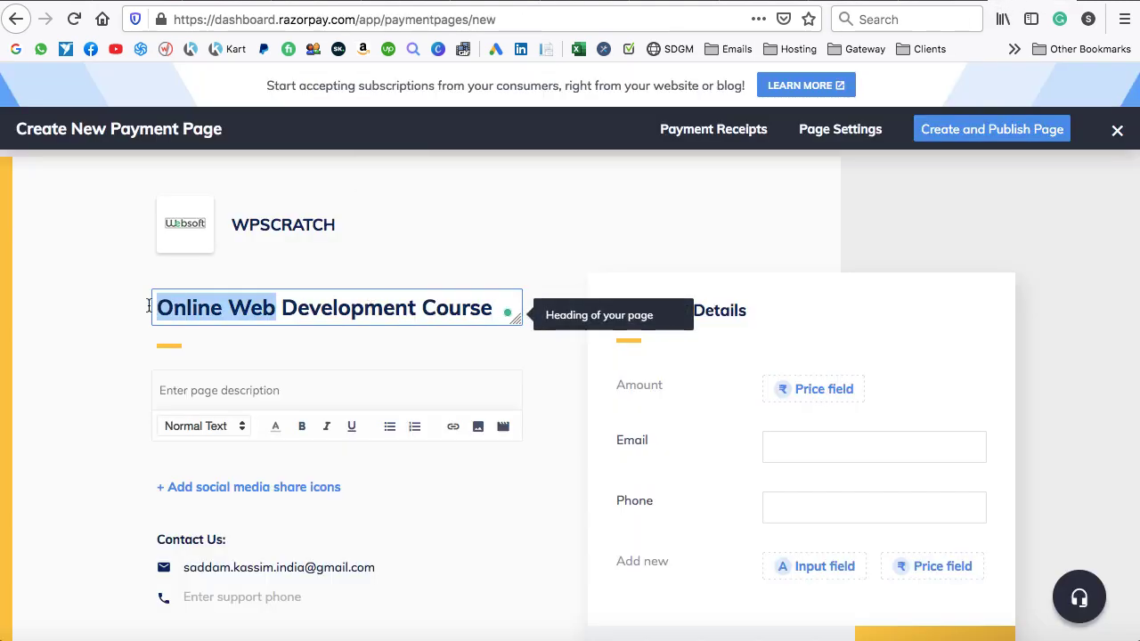
type("WordPress")
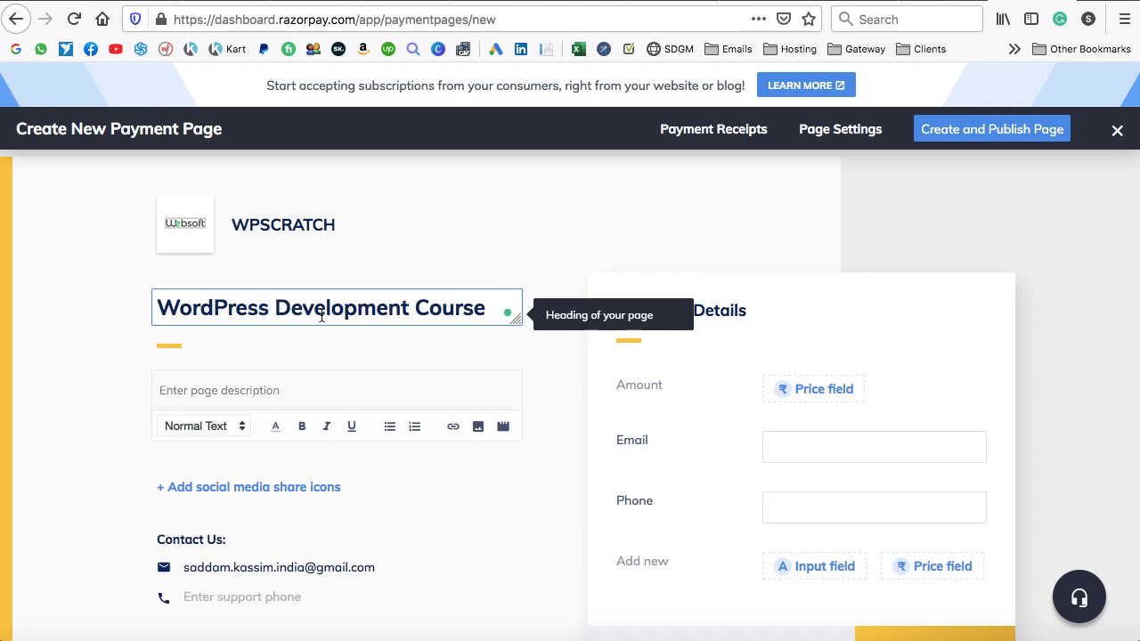
left_click(272, 390)
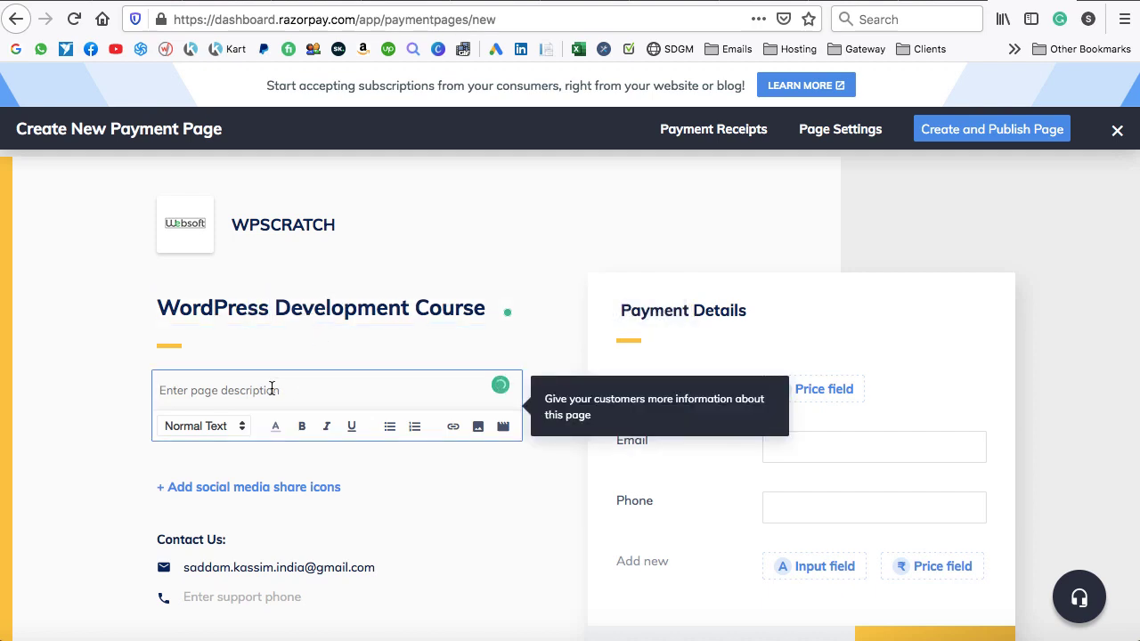
type("This course is for beginners who want to learn web development from scratch.")
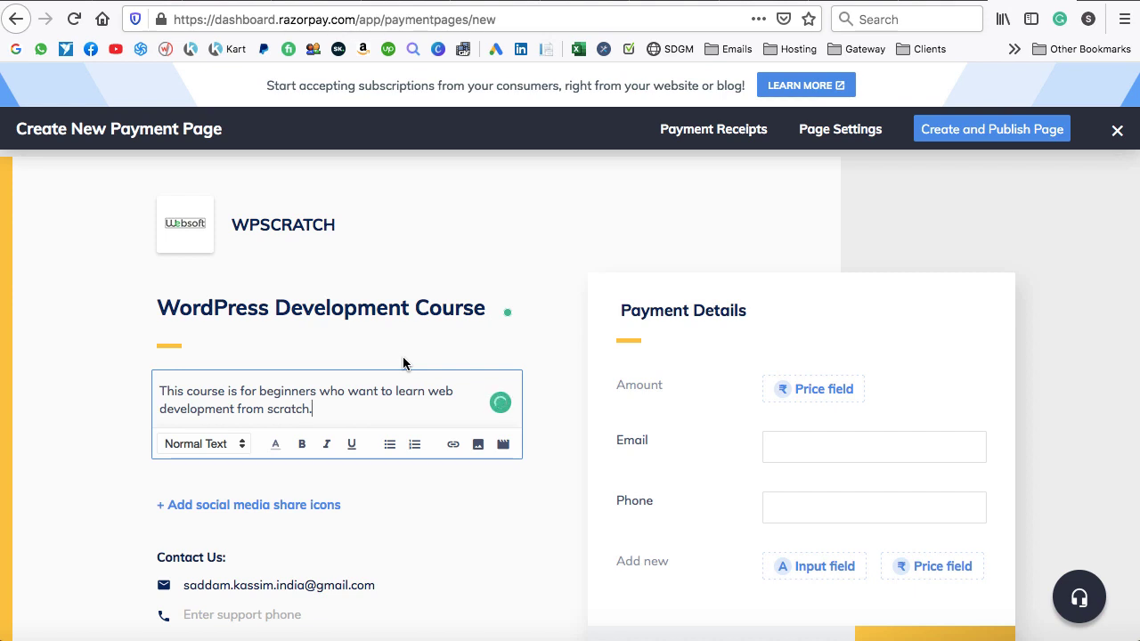
scroll(403, 362, "down", 2)
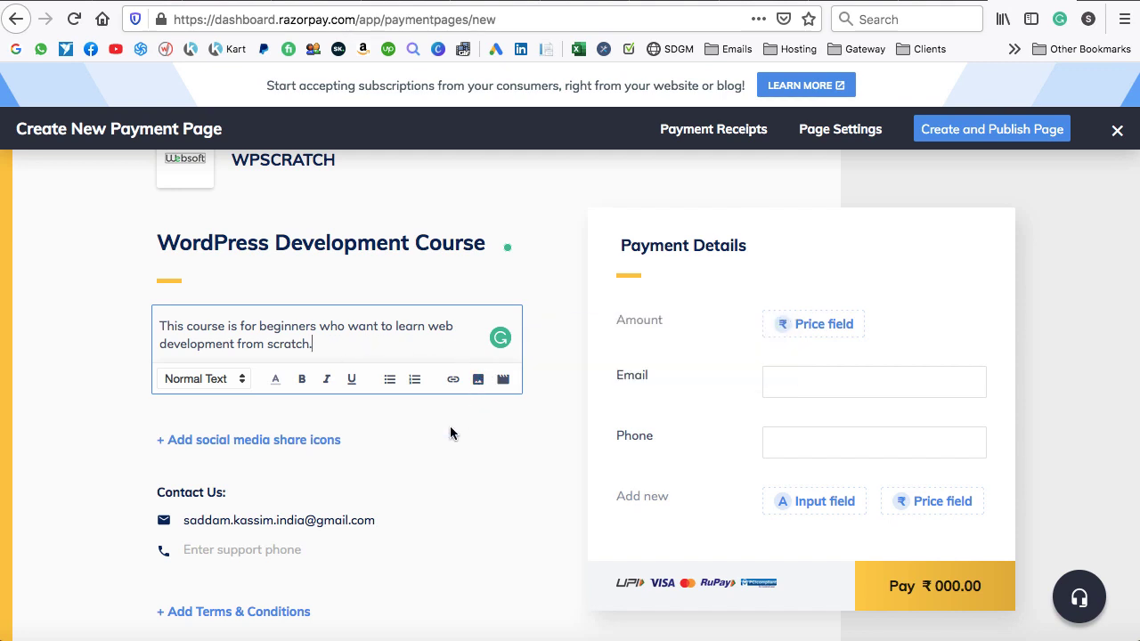
scroll(290, 407, "down", 2)
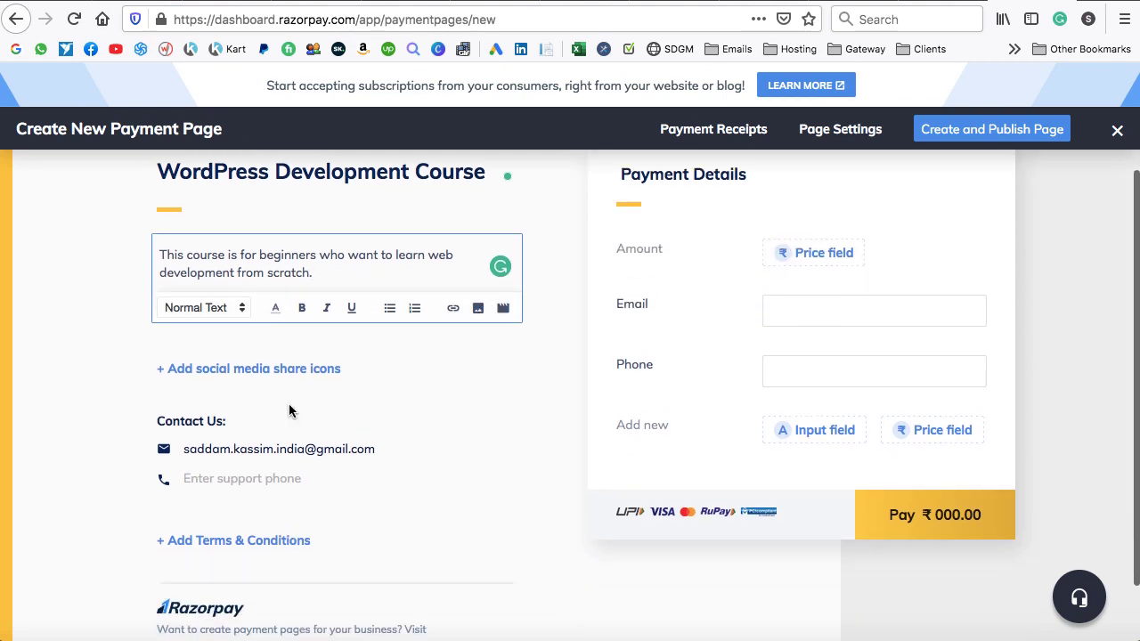
Step: Add social media share icons, a support phone number, and a Terms & Conditions section
left_click(203, 370)
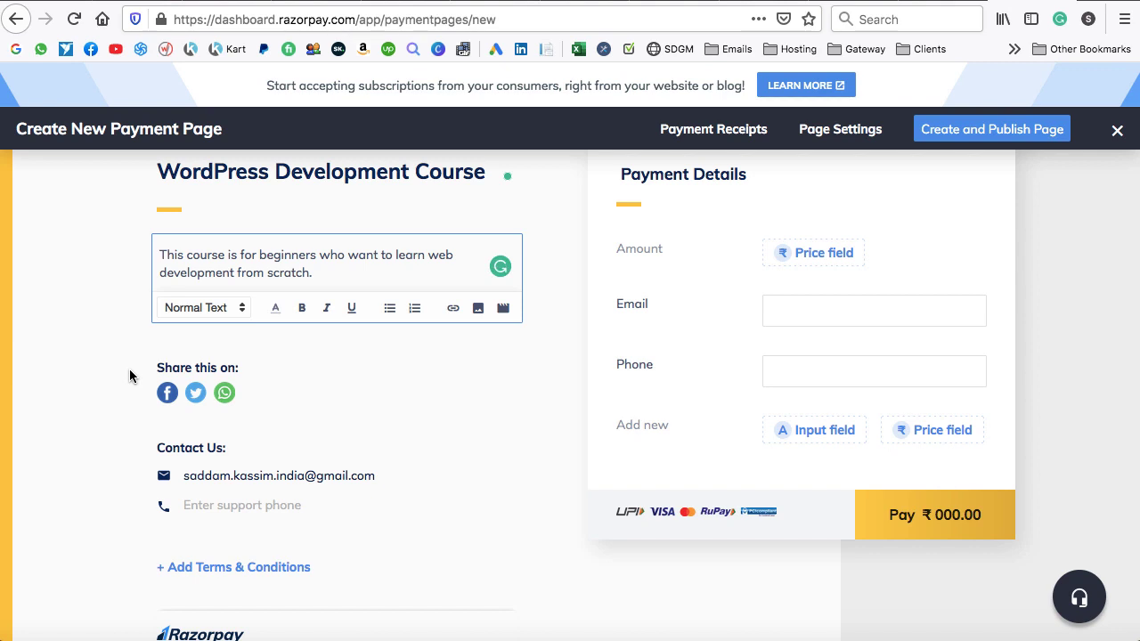
scroll(129, 376, "down", 2)
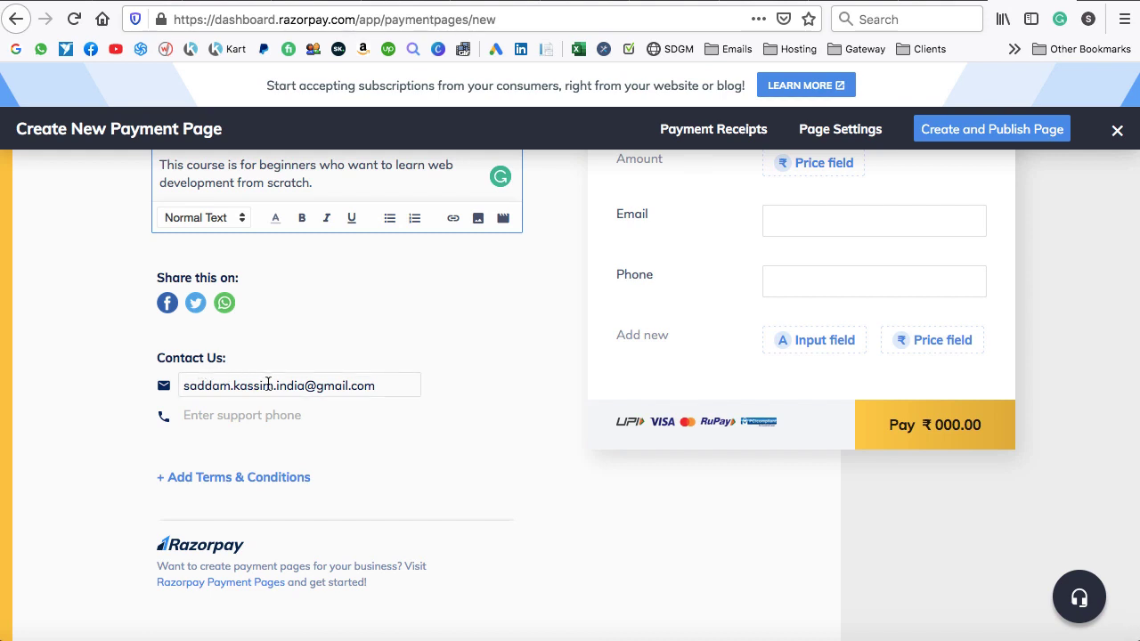
left_click(246, 422)
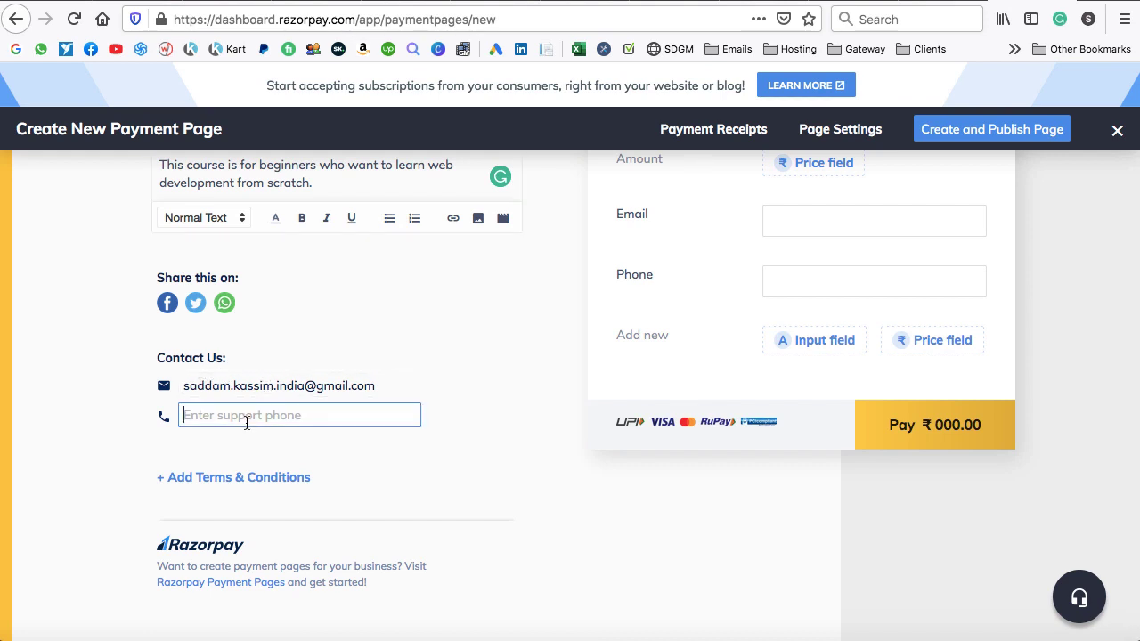
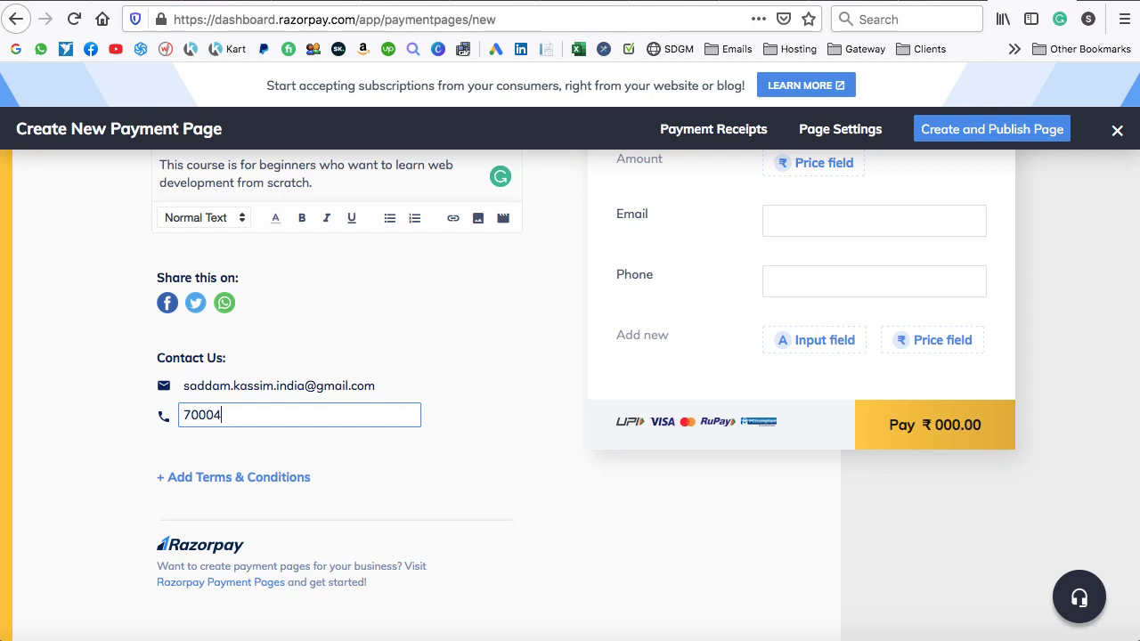
left_click(302, 431)
scroll(302, 430, "down", 1)
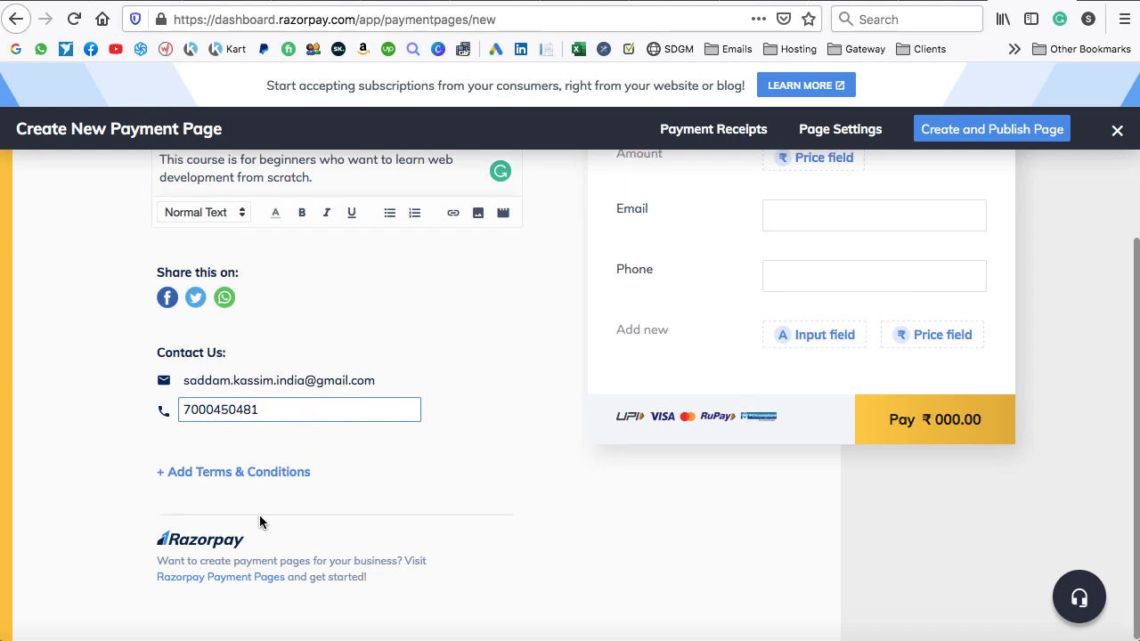
left_click(224, 474)
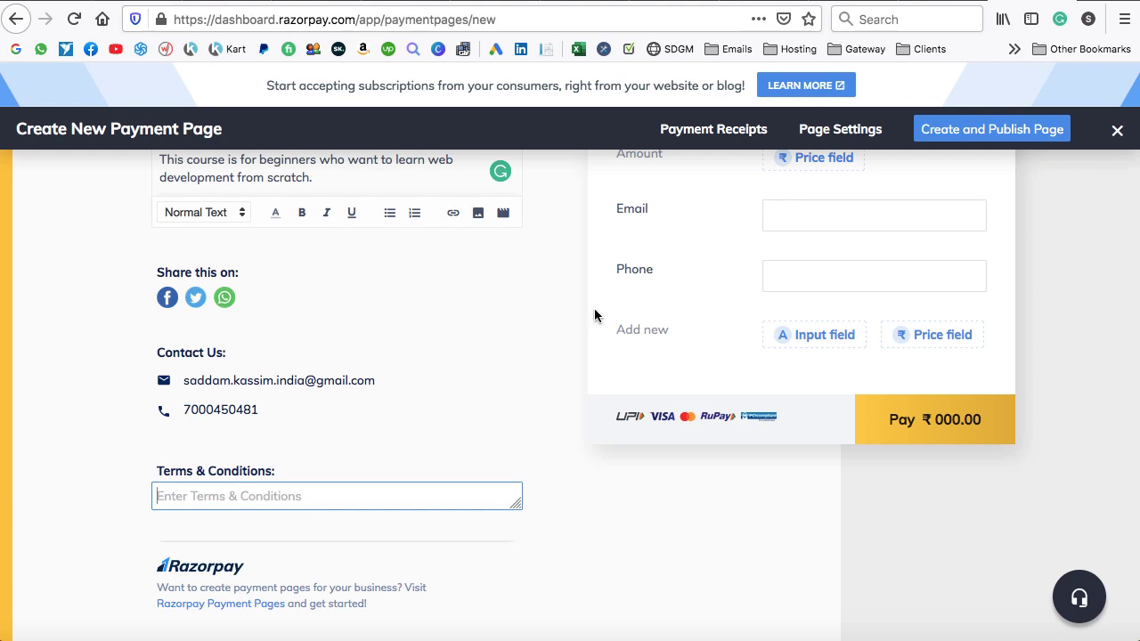
scroll(594, 308, "up", 3)
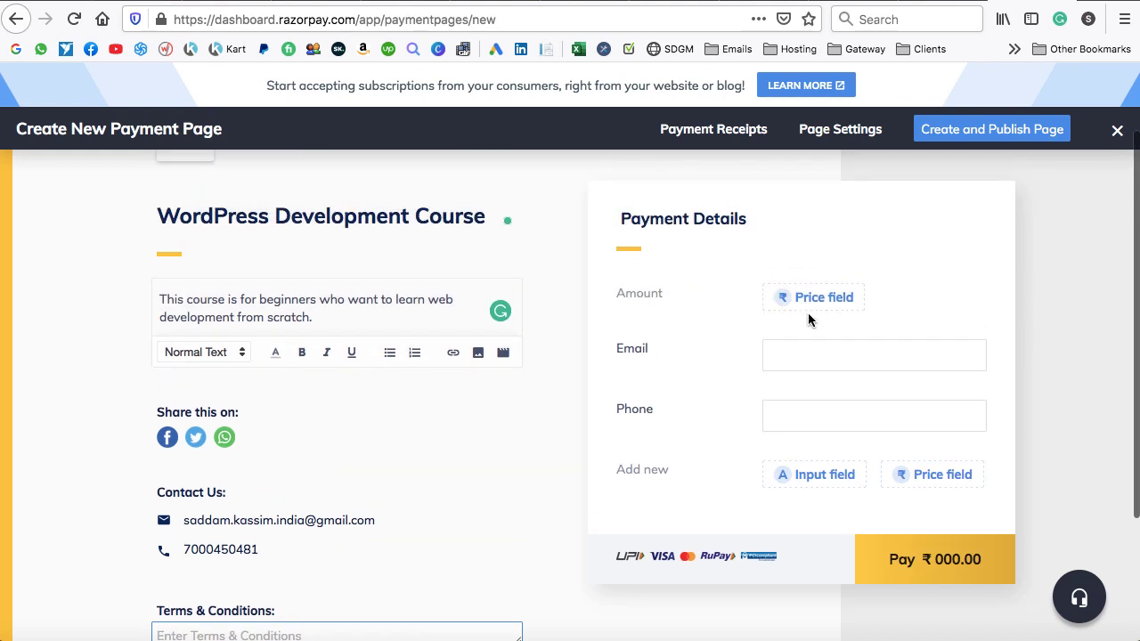
Step: Add a fixed-amount price field labelled 'Course Fee' set to ₹5000 in Indian Rupees (INR)
left_click(816, 301)
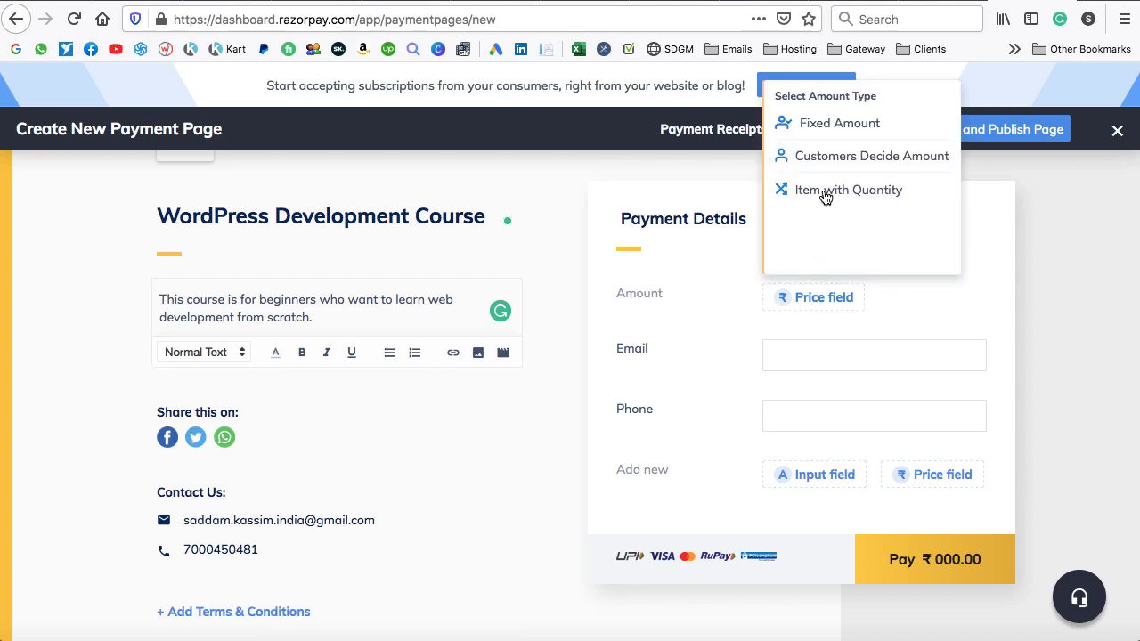
left_click(872, 123)
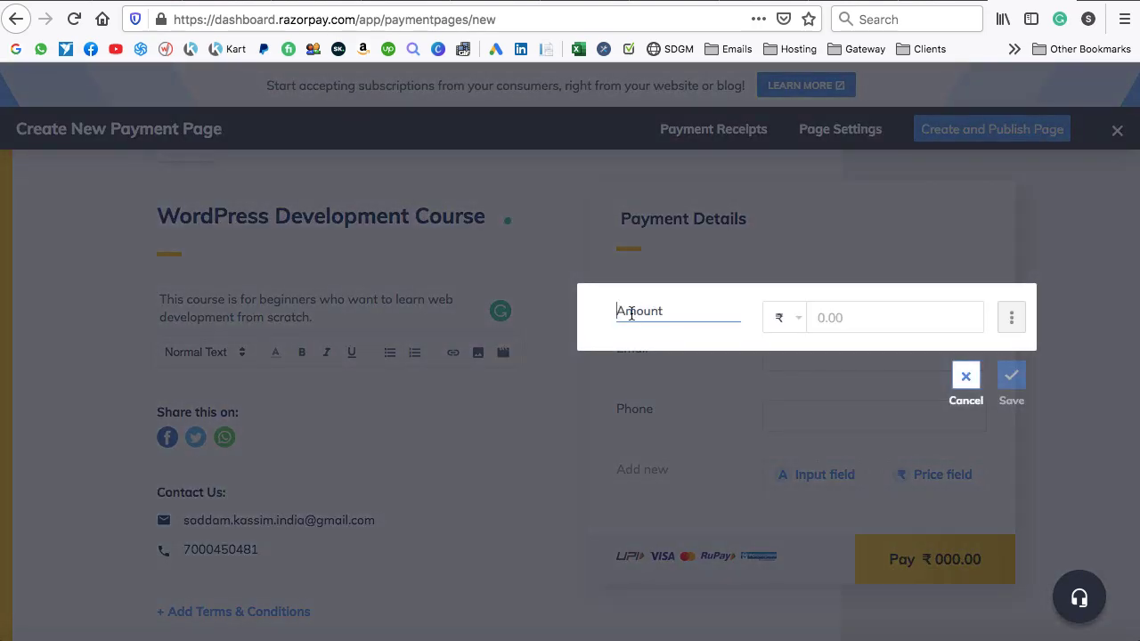
double_click(642, 310)
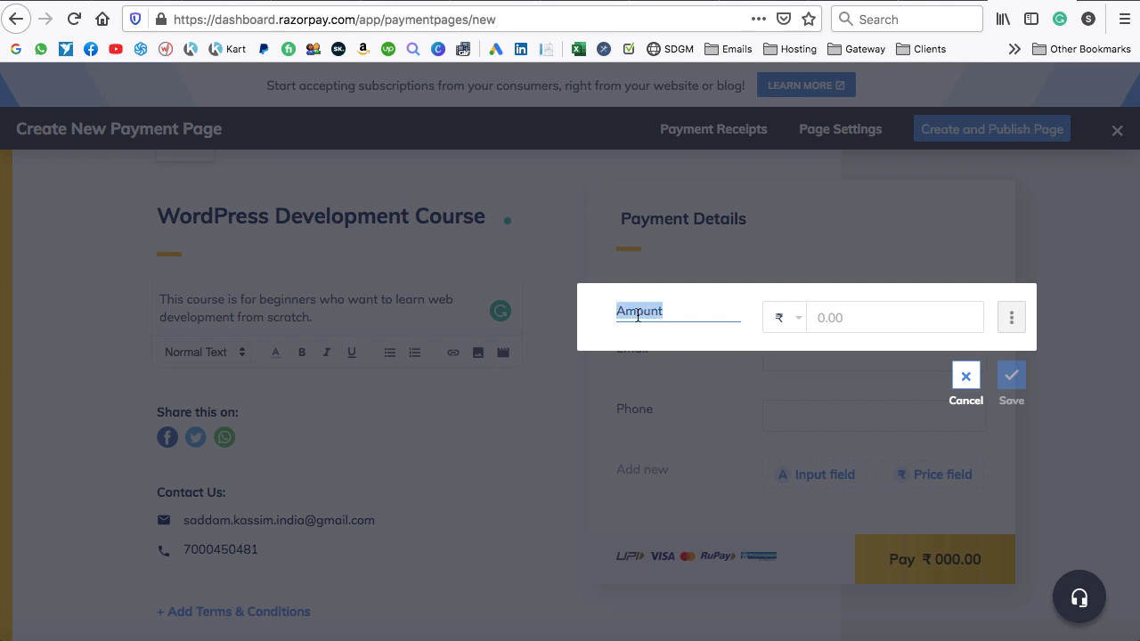
type("Course")
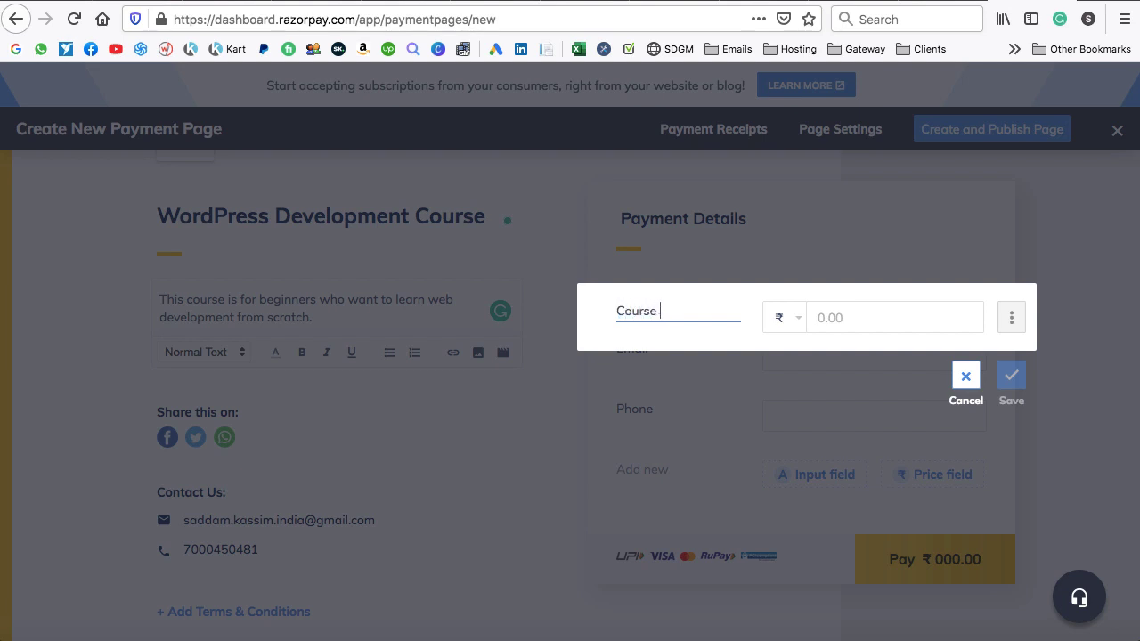
type(" Fee")
left_click(797, 323)
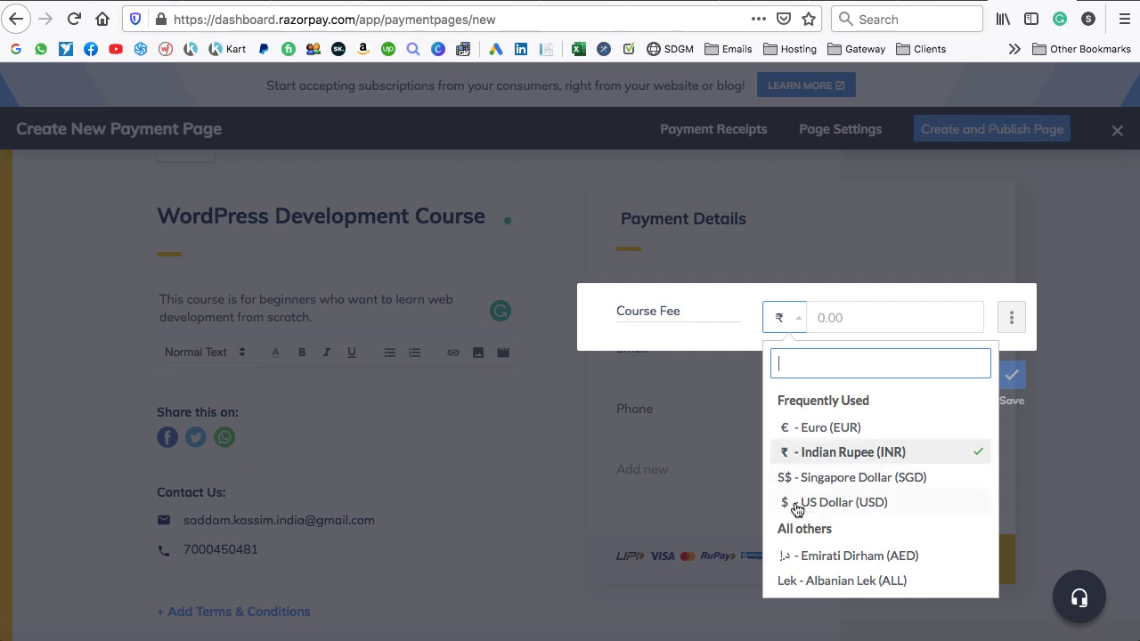
left_click(846, 455)
left_click(836, 317)
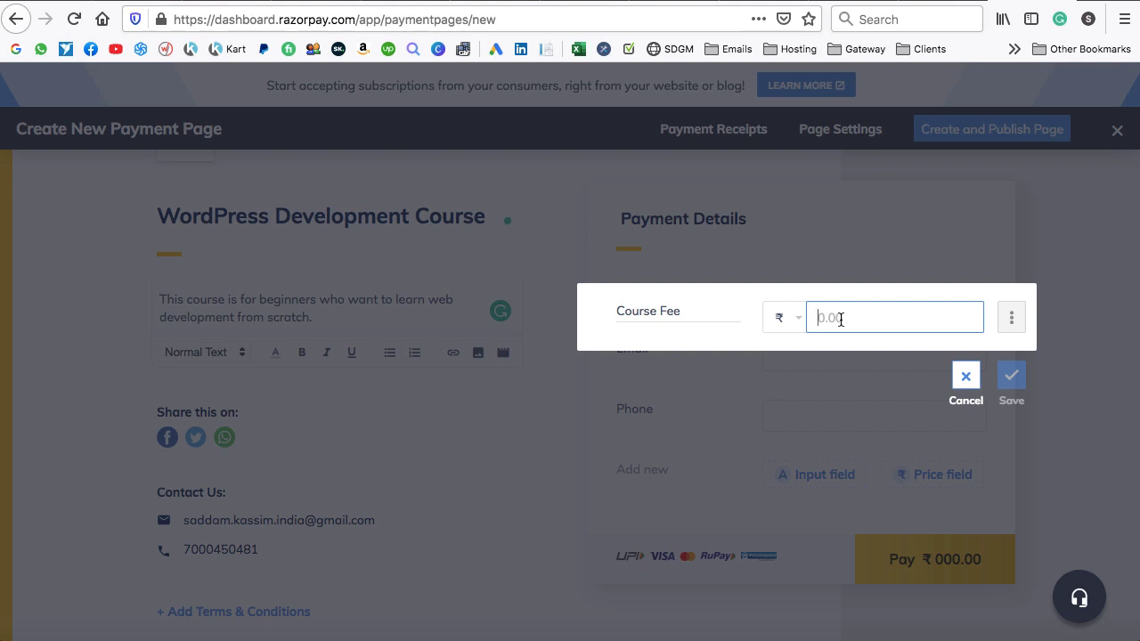
type("50000")
key("BackSpace")
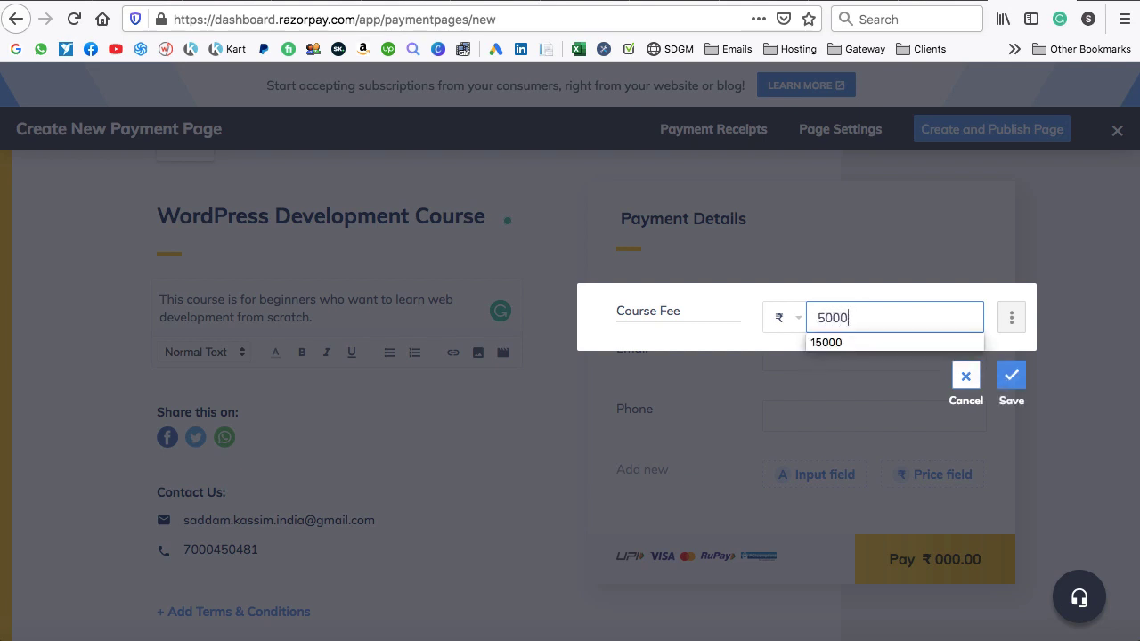
left_click(1012, 375)
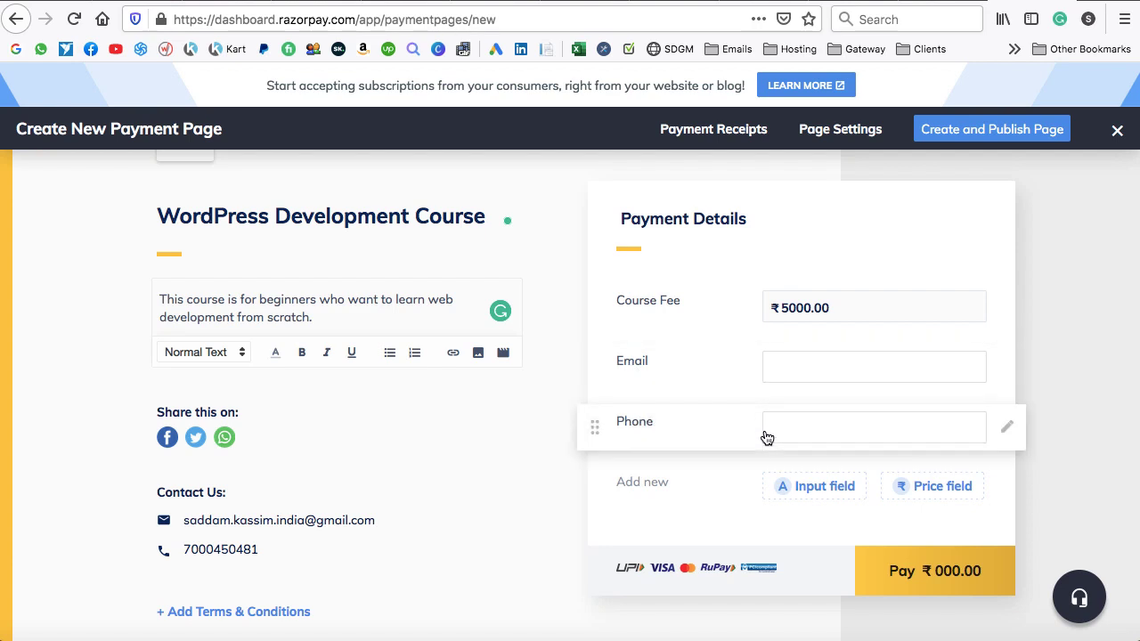
Step: Add a single-line text field labelled 'Name' and drag it between Course Fee and Email
left_click(818, 491)
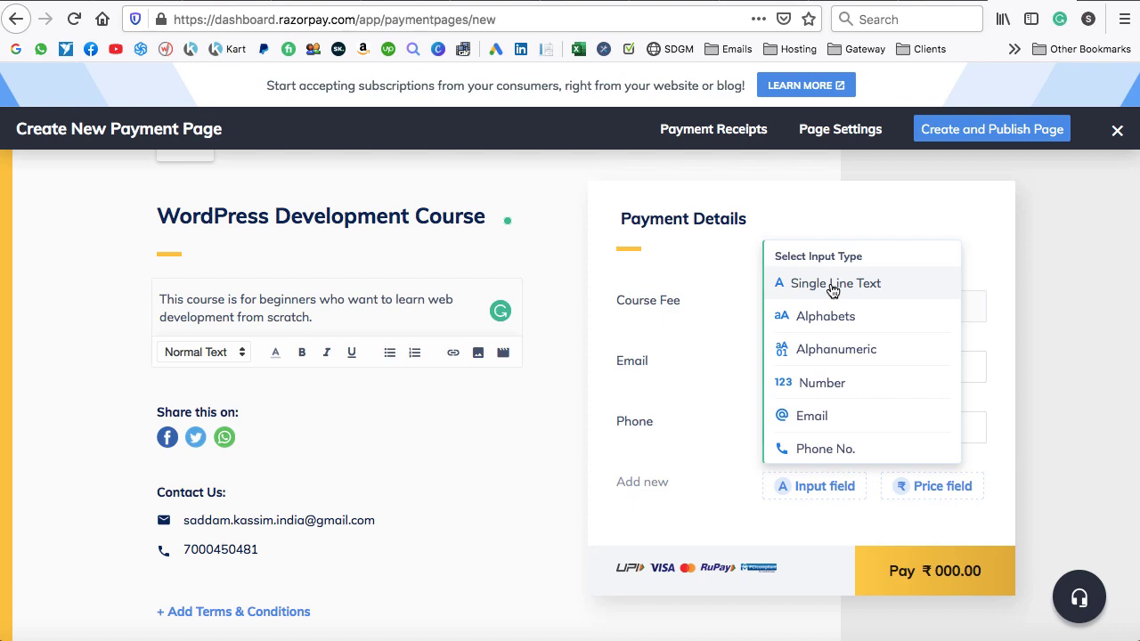
left_click(831, 286)
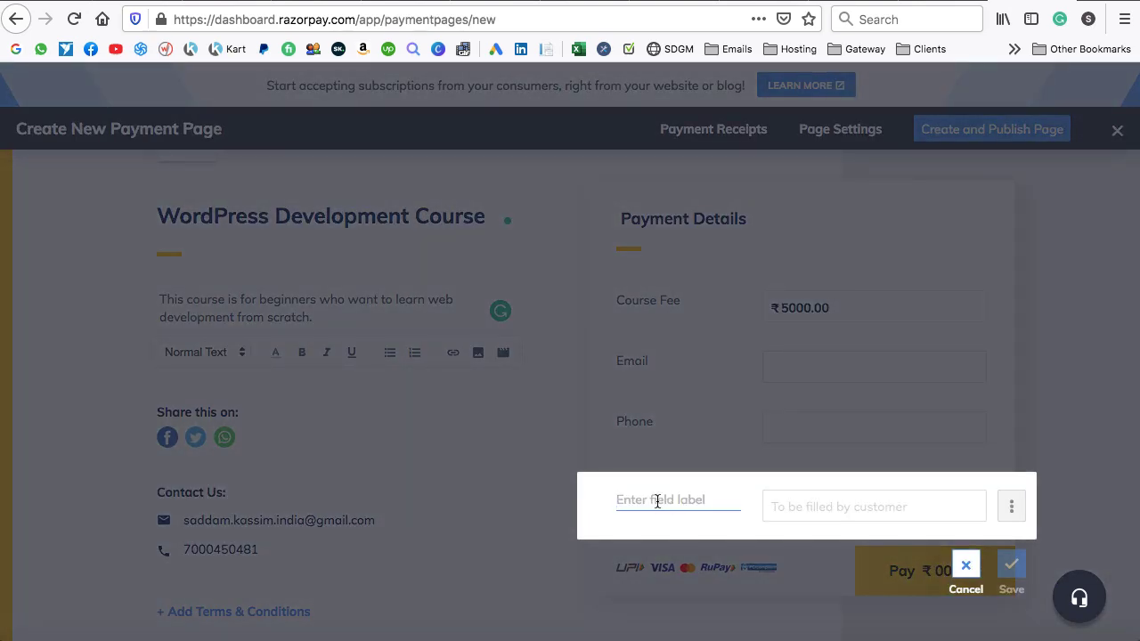
type("Name")
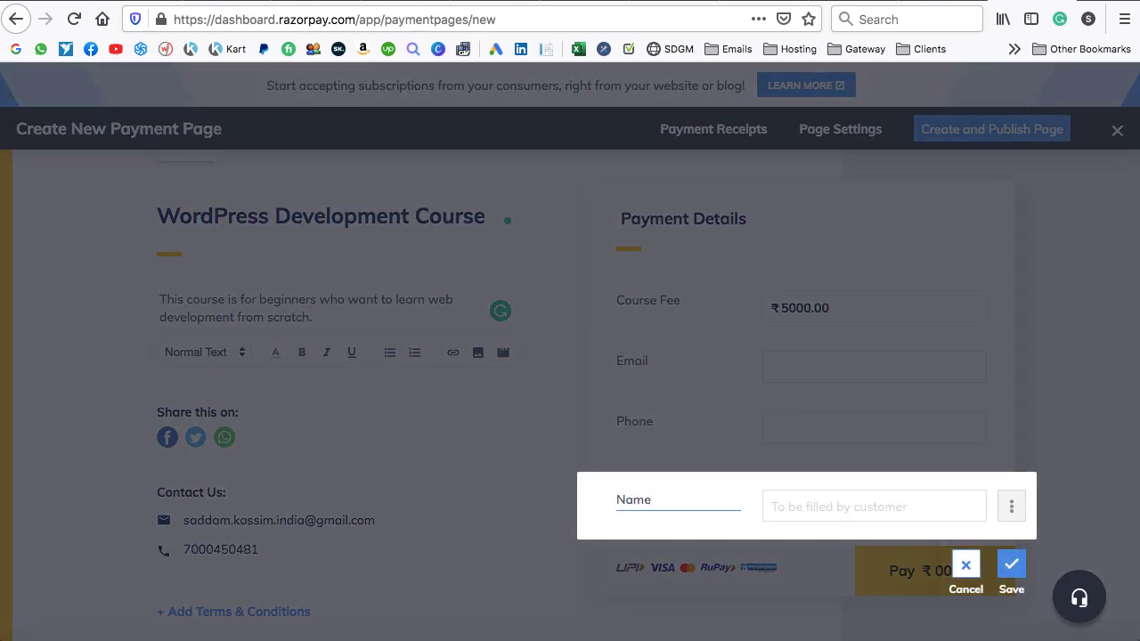
left_click(1012, 563)
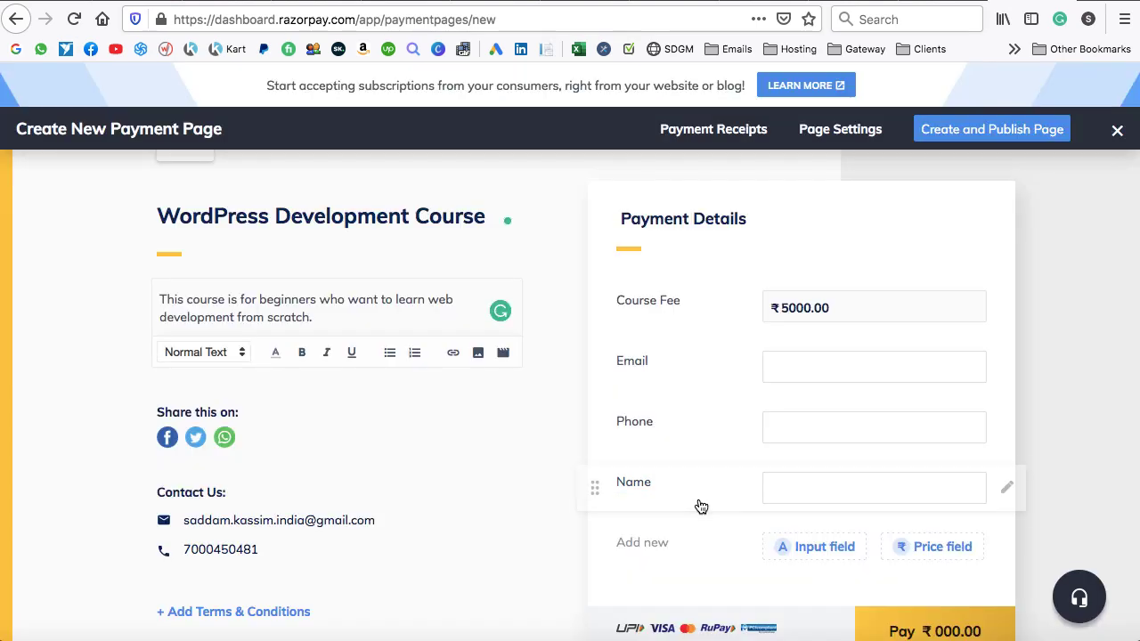
left_click_drag(594, 486, 593, 360)
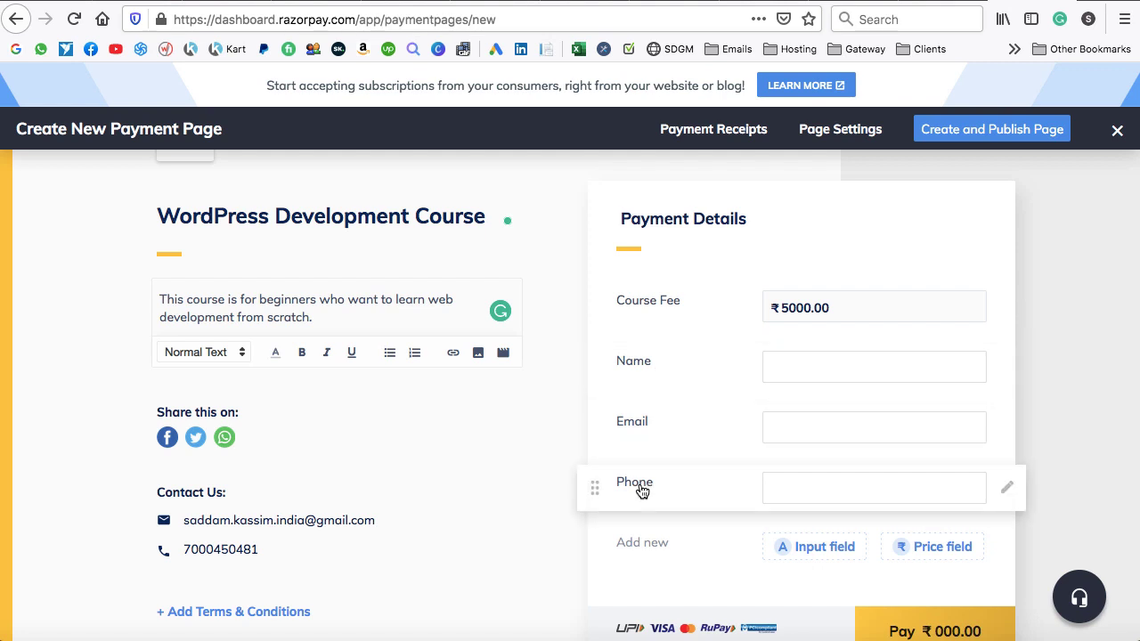
Step: Publish the payment page, copy its short link from the success dialog, and close the dialog
left_click(995, 144)
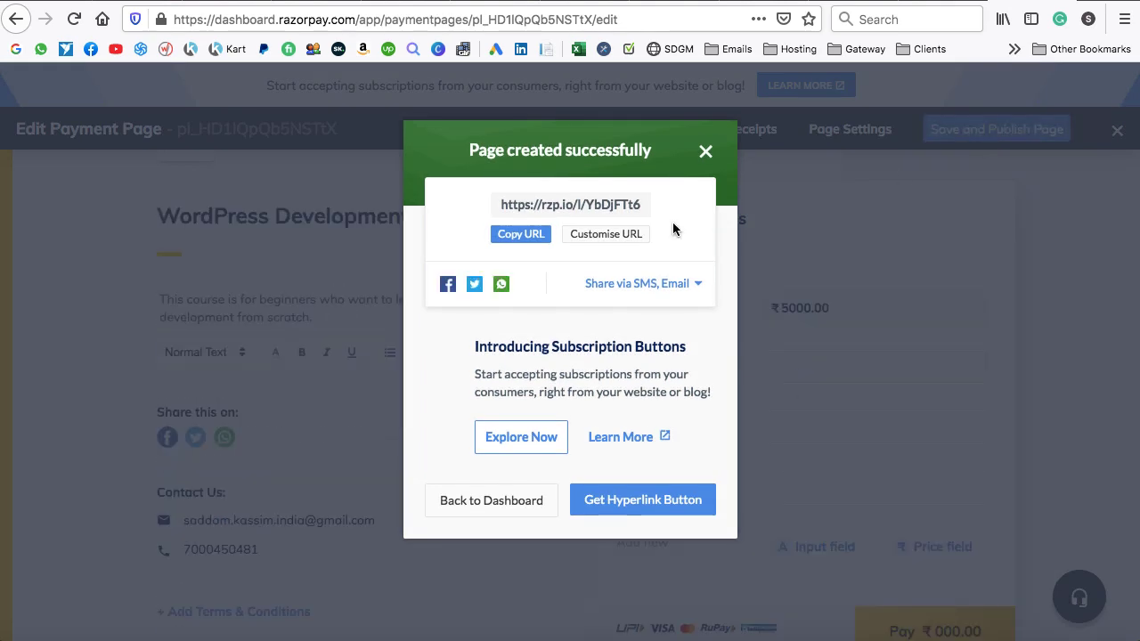
left_click_drag(501, 204, 643, 204)
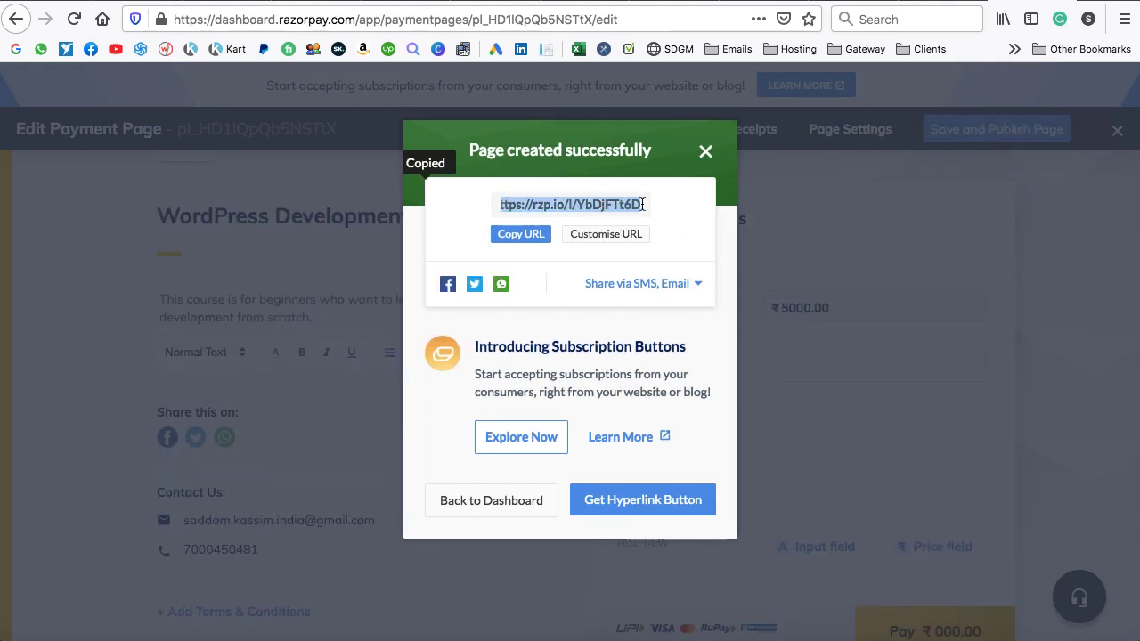
left_click(705, 151)
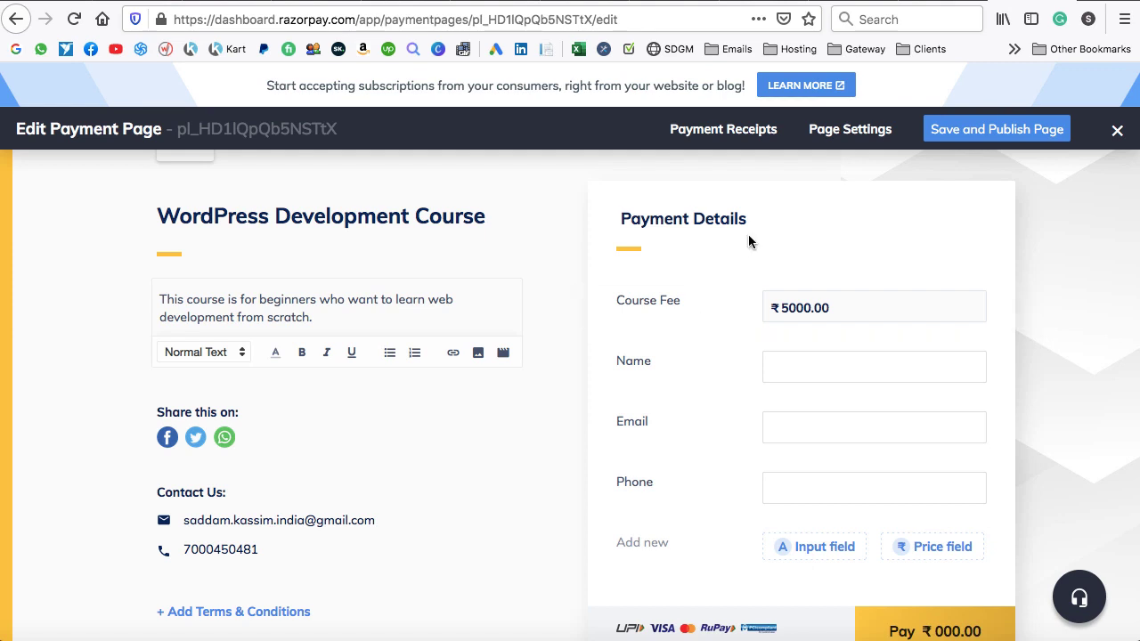
Step: In Page Settings, tick Redirect to your website after successful payment, then switch to the course site
left_click(842, 132)
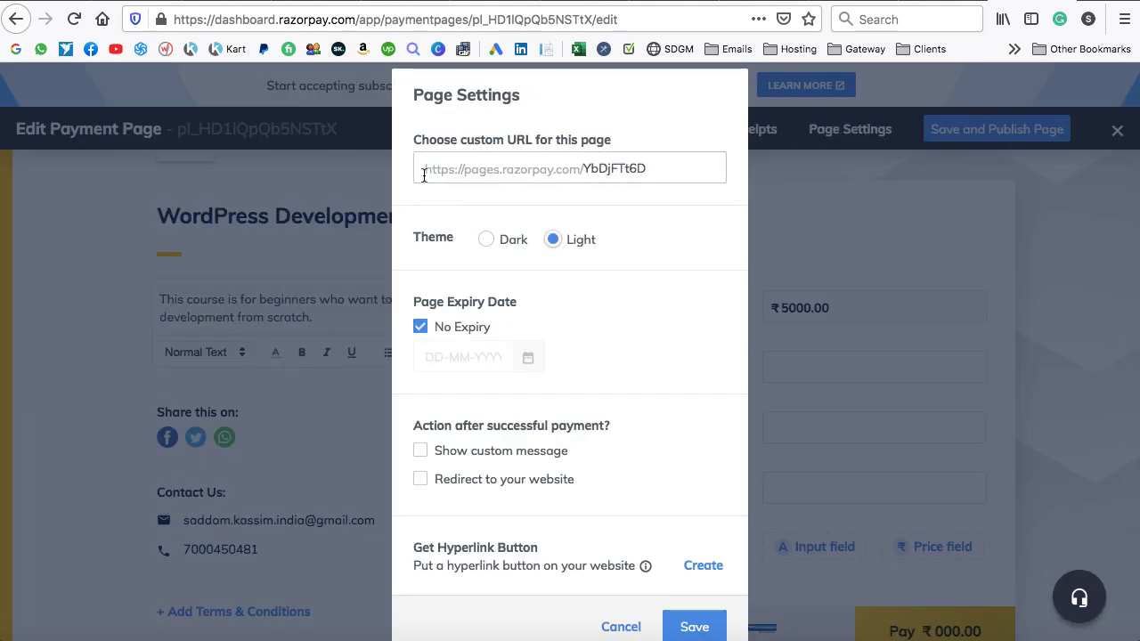
scroll(587, 294, "down", 1)
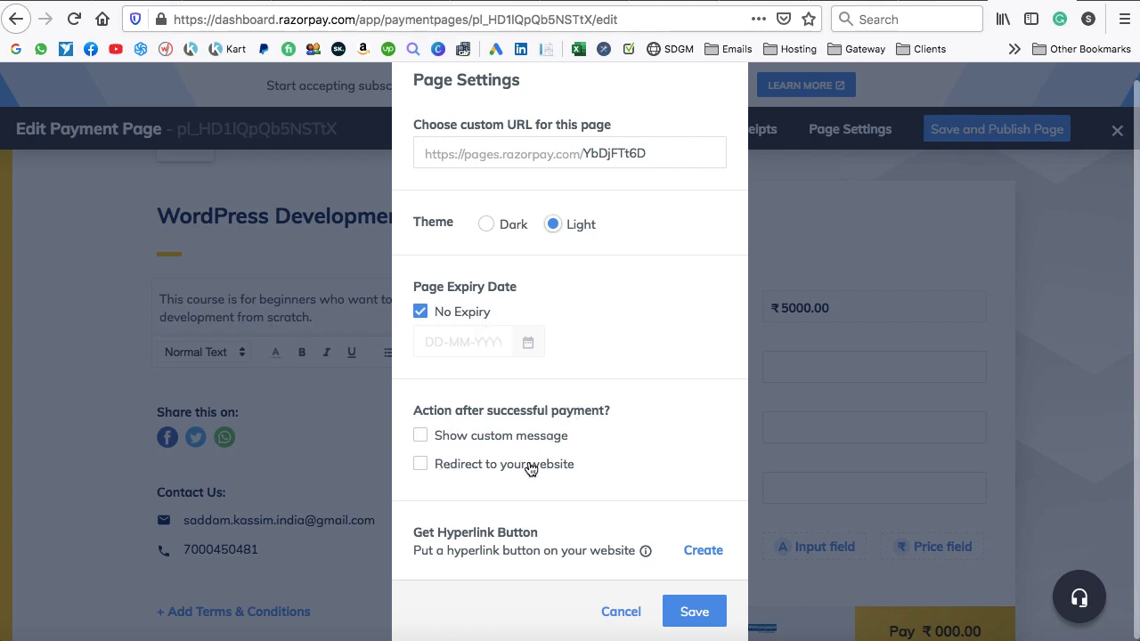
left_click(420, 464)
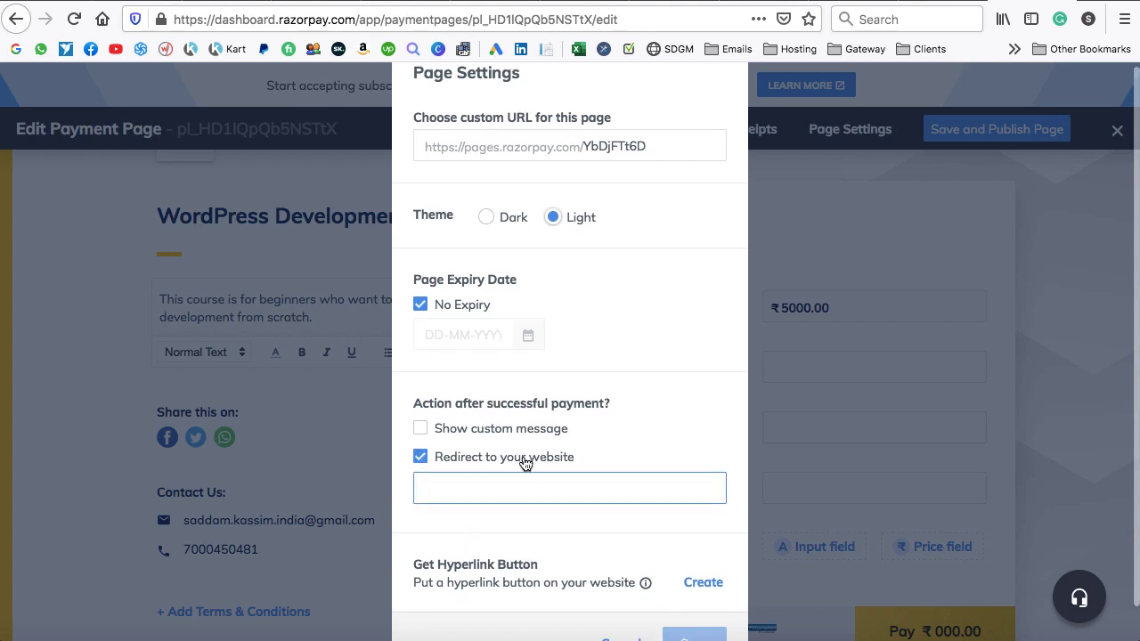
scroll(534, 458, "down", 1)
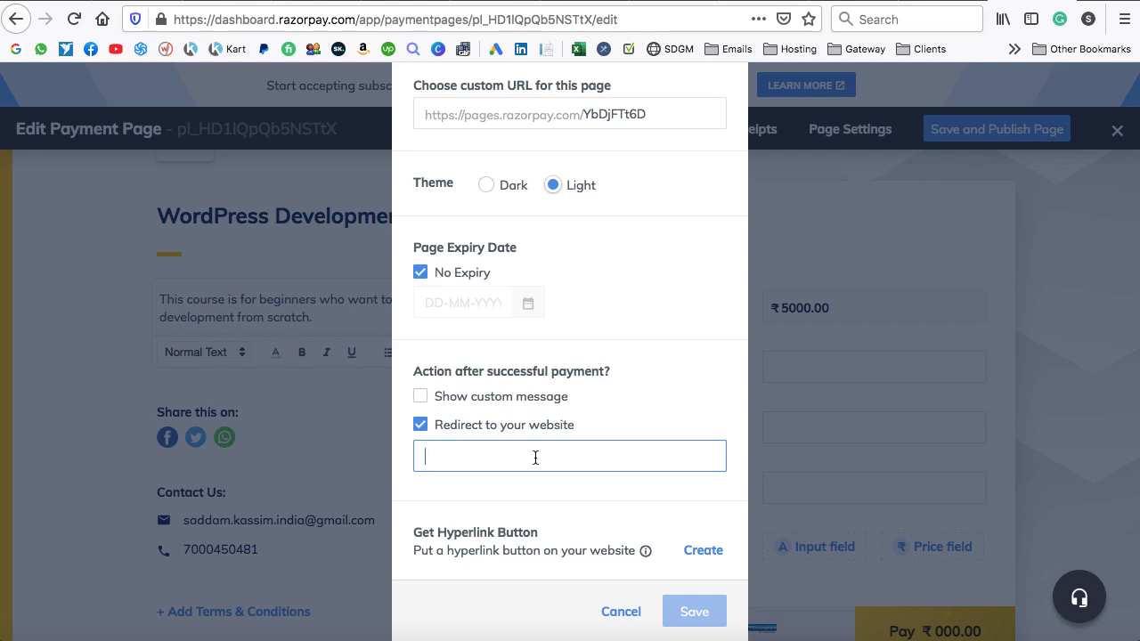
key("ctrl+Tab")
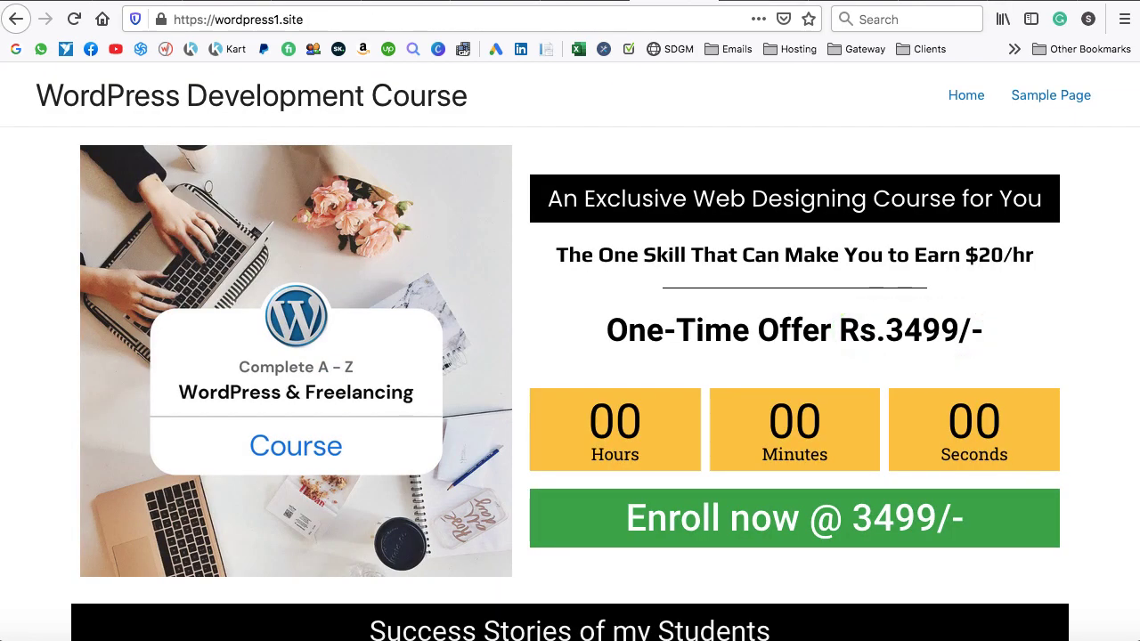
Step: Start a new WordPress page titled 'Thank you'
left_click(595, 3)
mouse_move(74, 287)
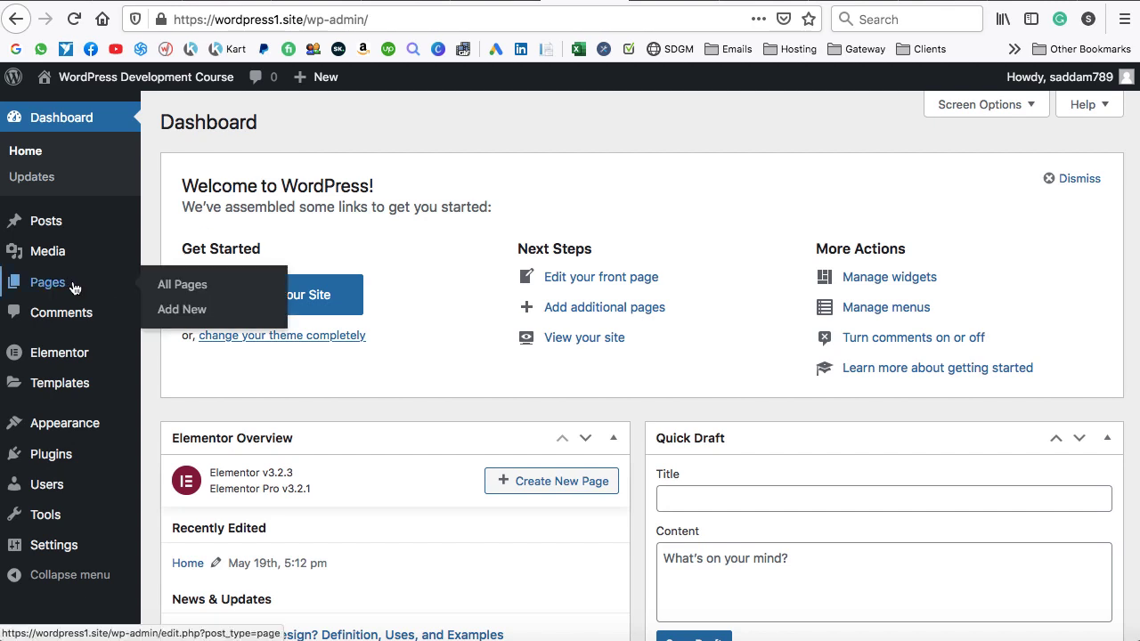
left_click(177, 313)
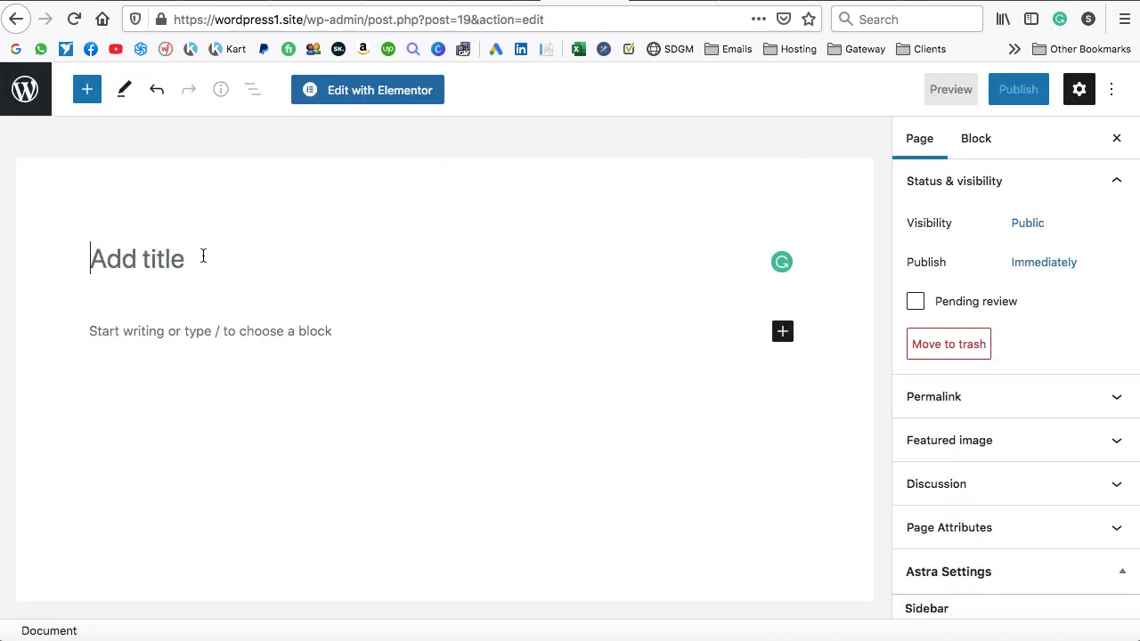
type("Thank you")
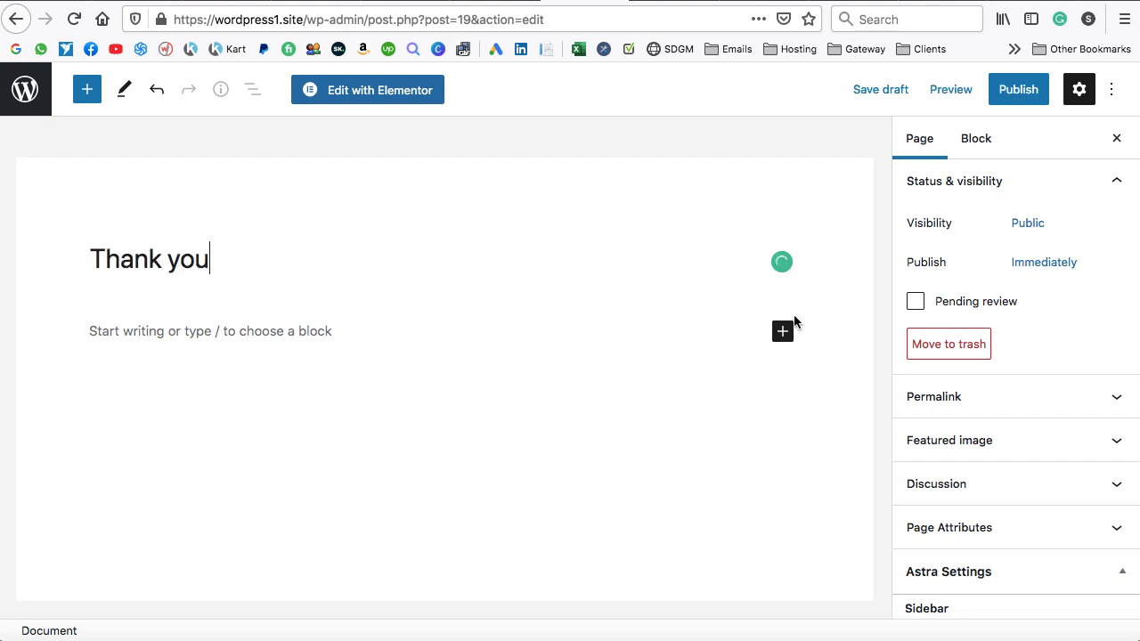
Step: Set Astra options to No Sidebar, Full Width / Contained, with title, breadcrumb and featured image disabled
scroll(967, 419, "down", 5)
left_click(969, 359)
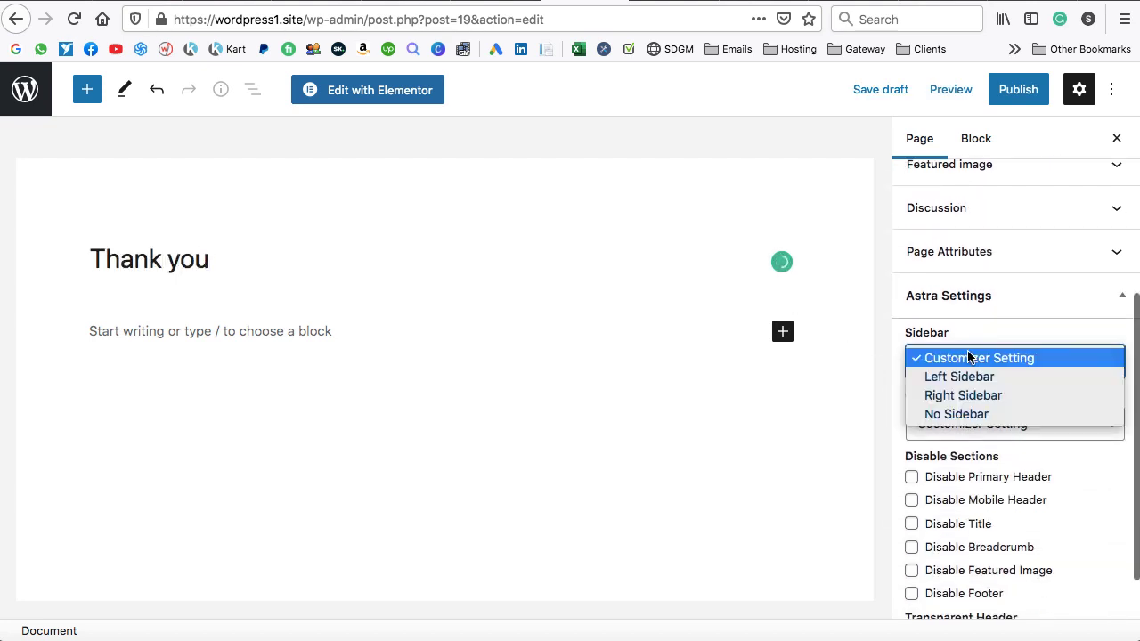
left_click(936, 413)
left_click(974, 428)
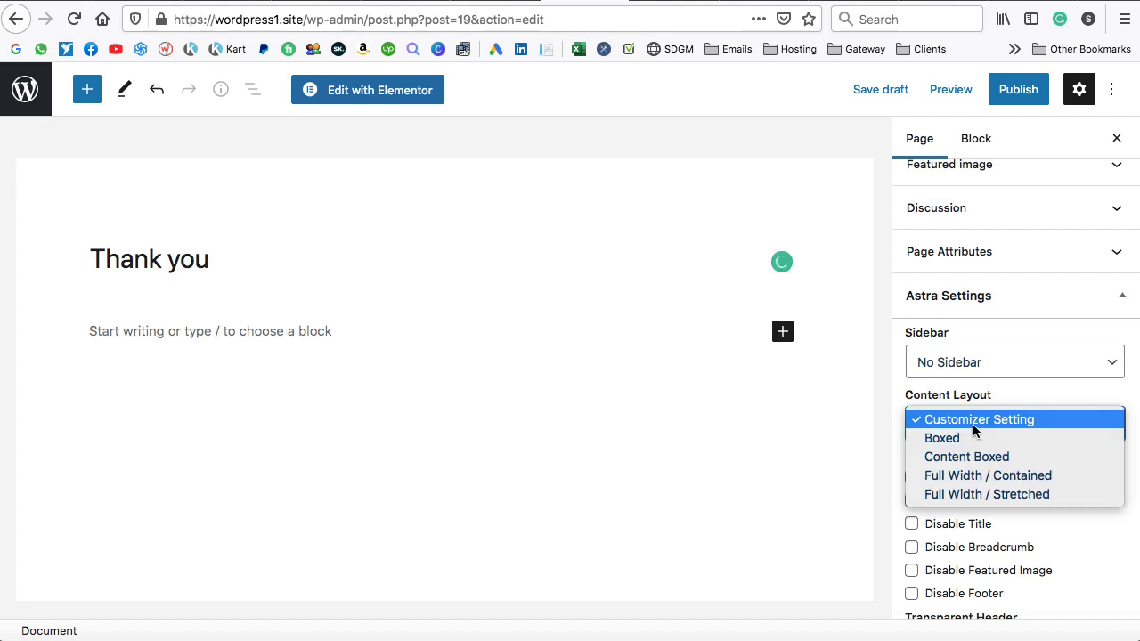
left_click(974, 478)
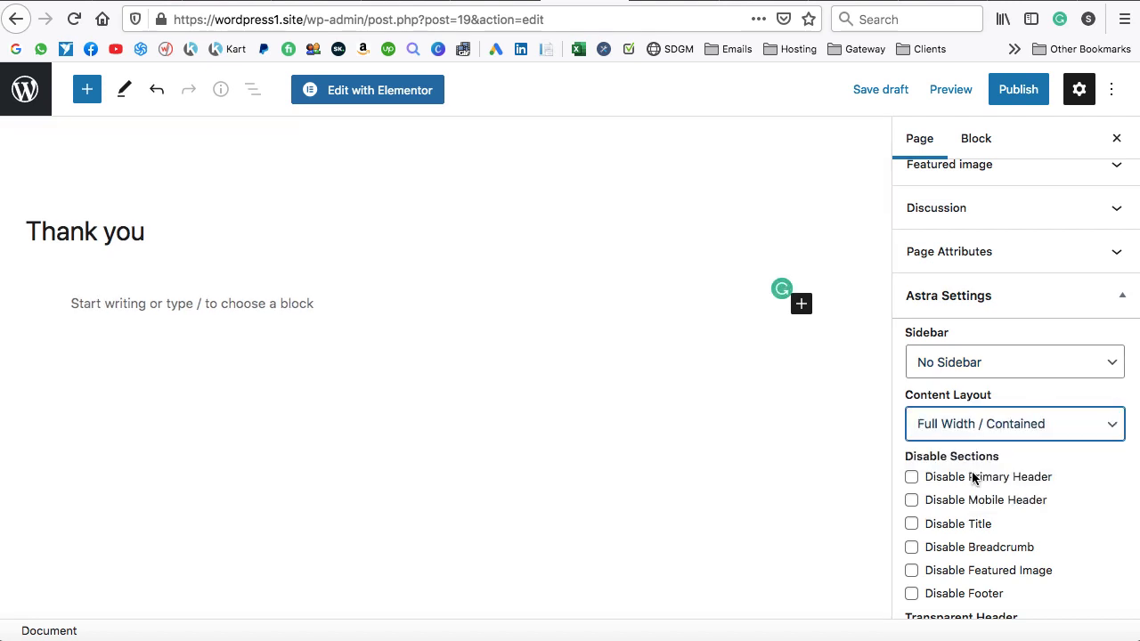
scroll(901, 476, "down", 1)
left_click(911, 466)
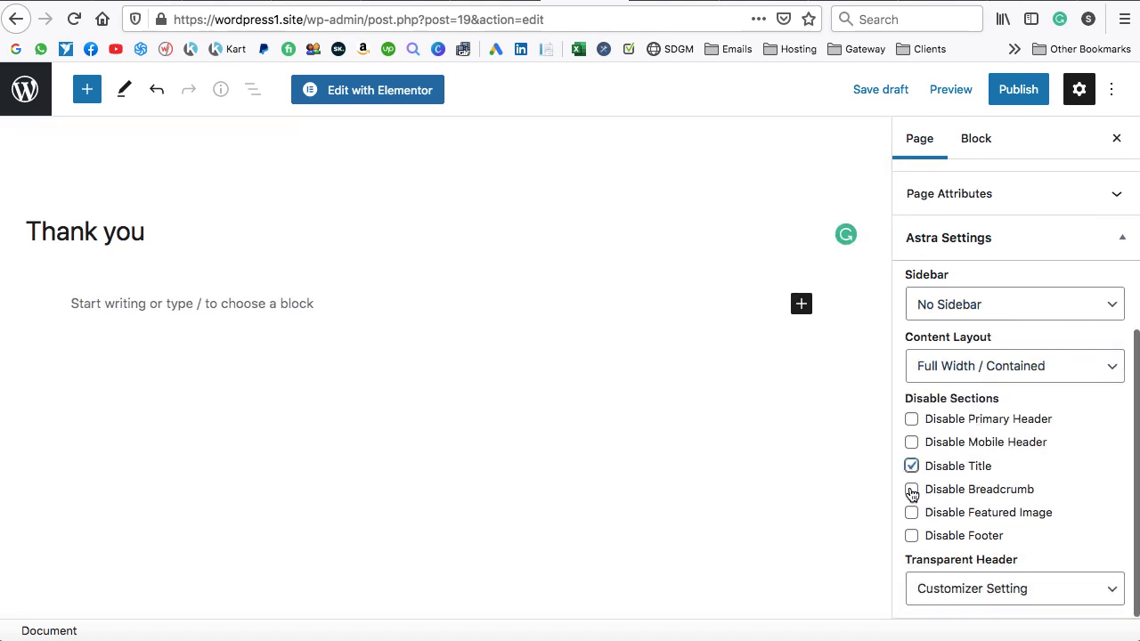
left_click(912, 489)
left_click(911, 513)
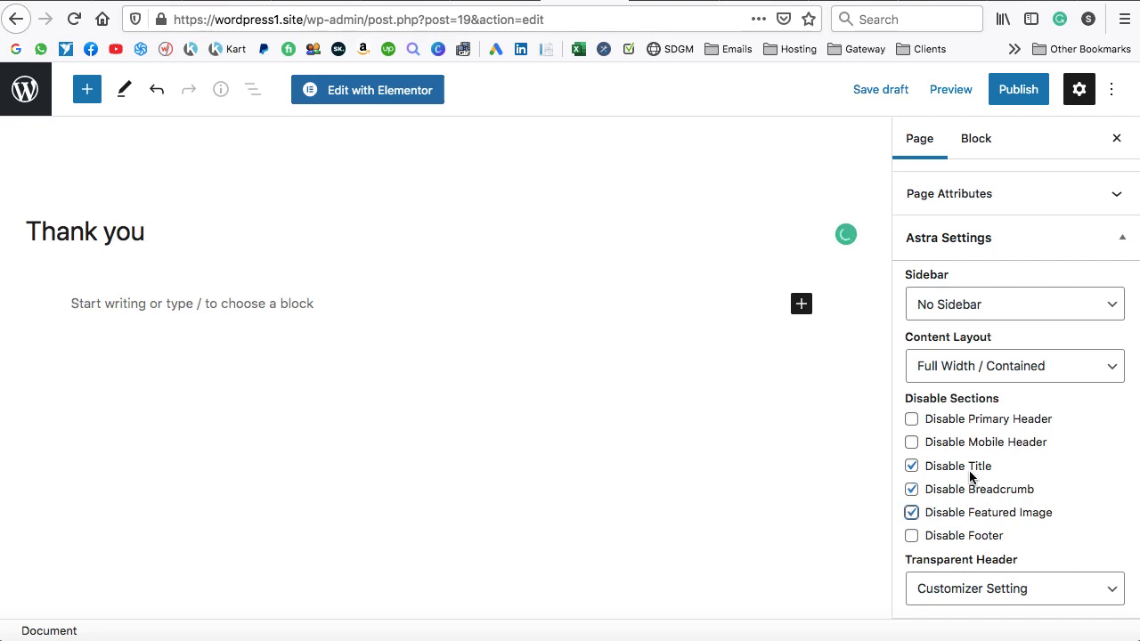
Step: Publish the Thank you page, open it in Elementor, and add a new section
left_click(1018, 90)
left_click(973, 92)
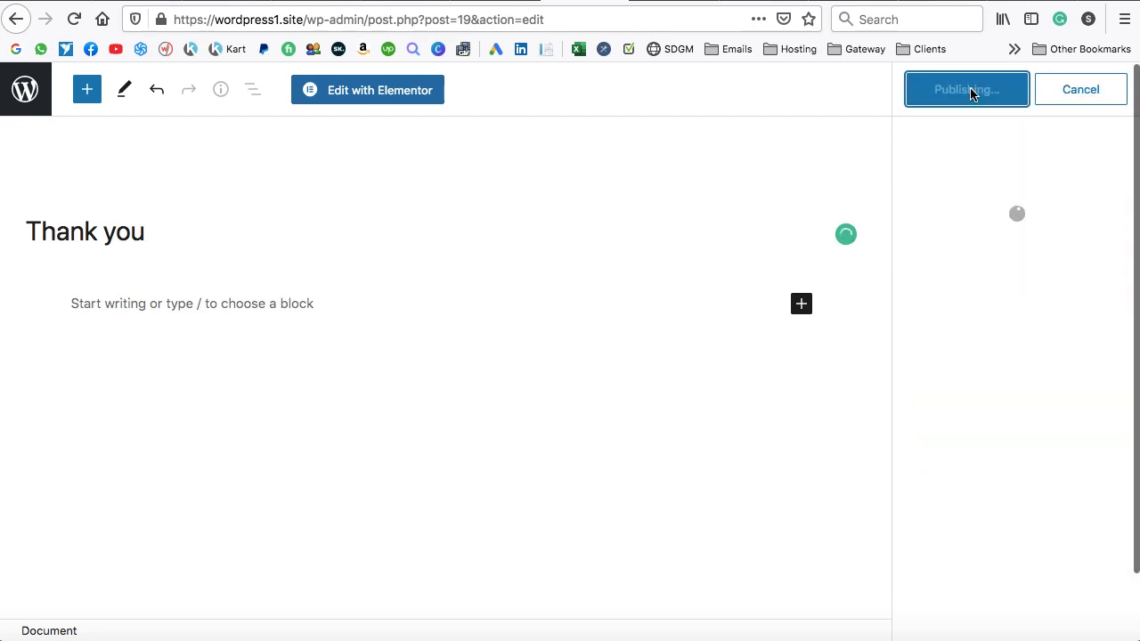
left_click(367, 91)
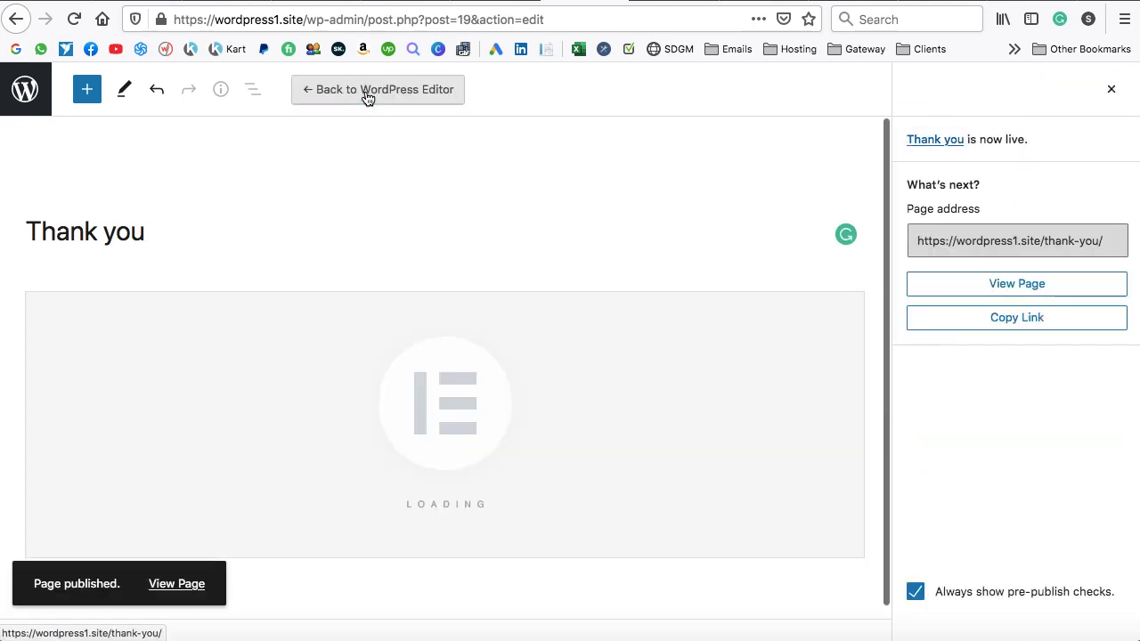
left_click(680, 277)
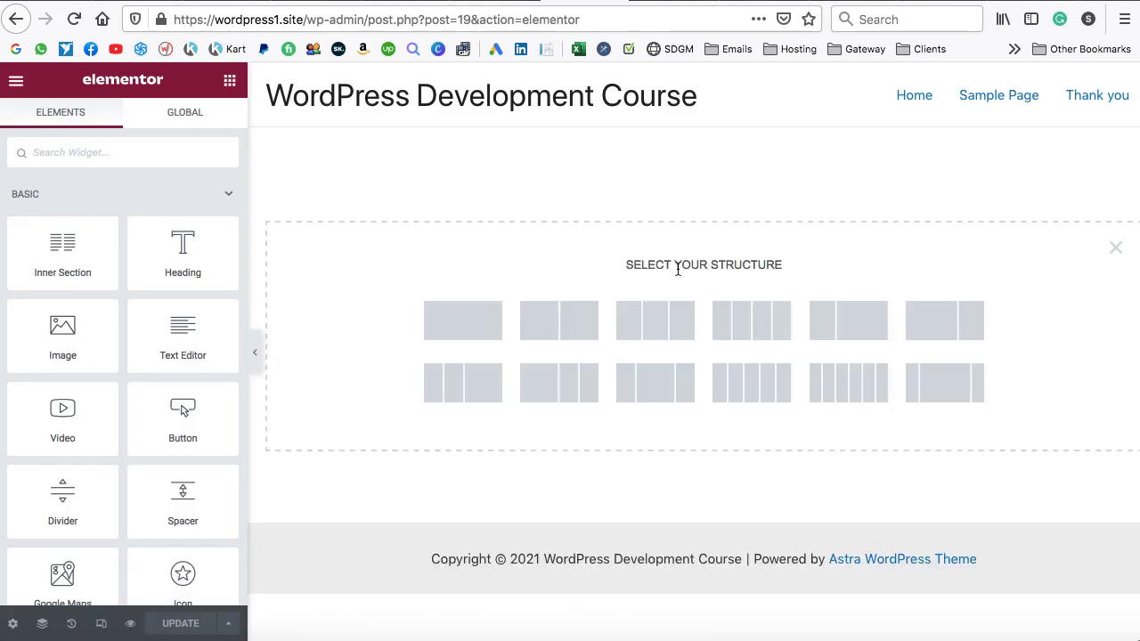
Step: Make the new section a single column that fills the screen height
left_click(435, 325)
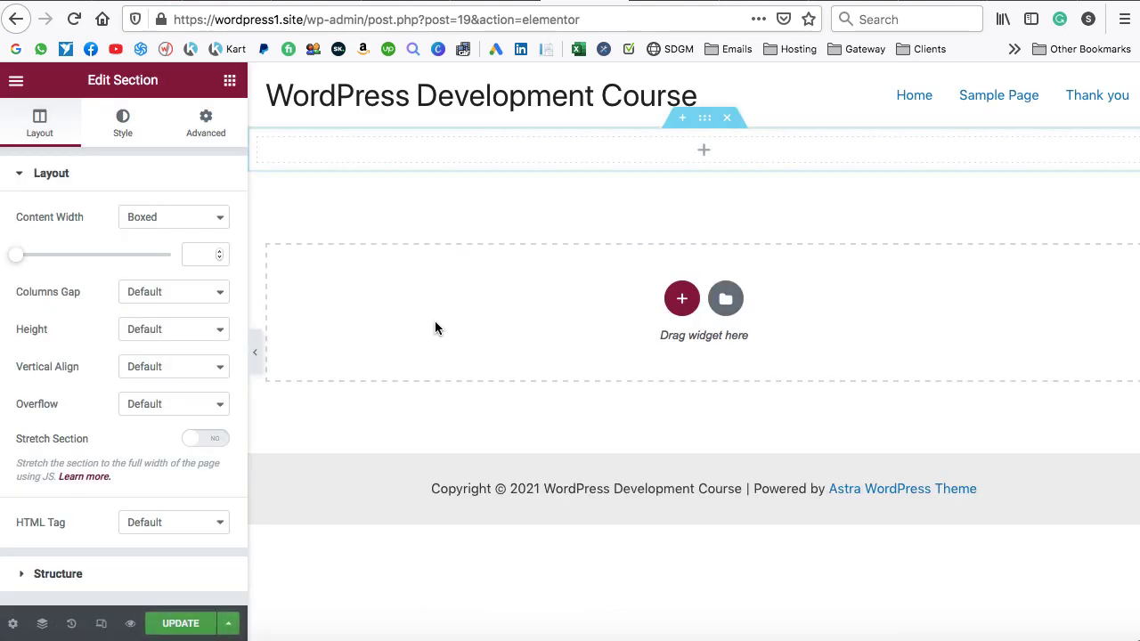
right_click(705, 124)
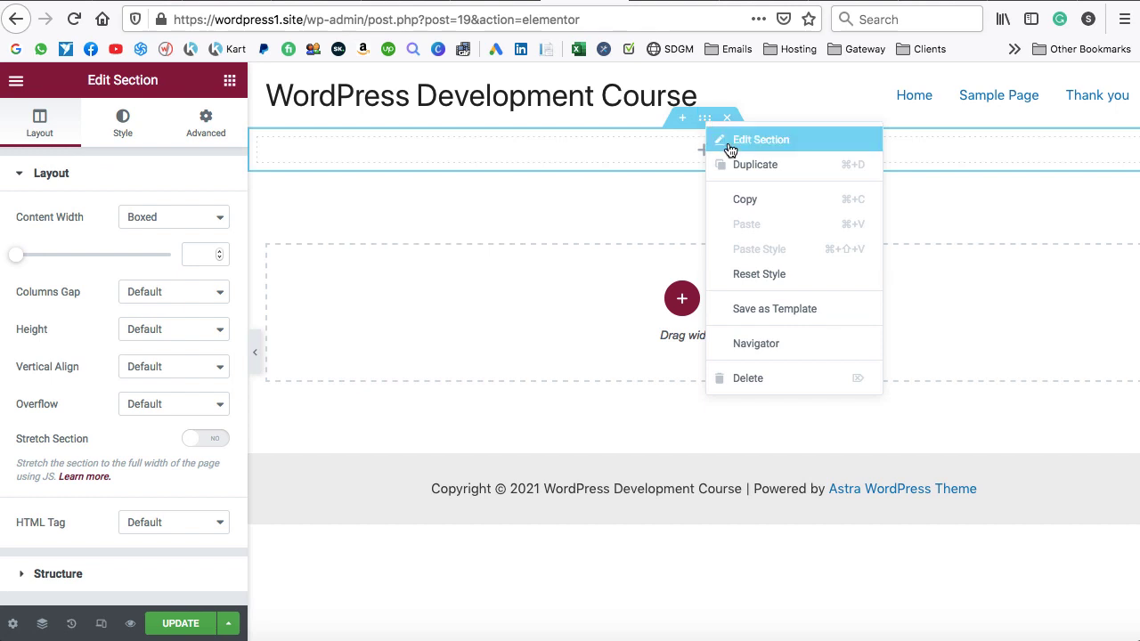
left_click(730, 145)
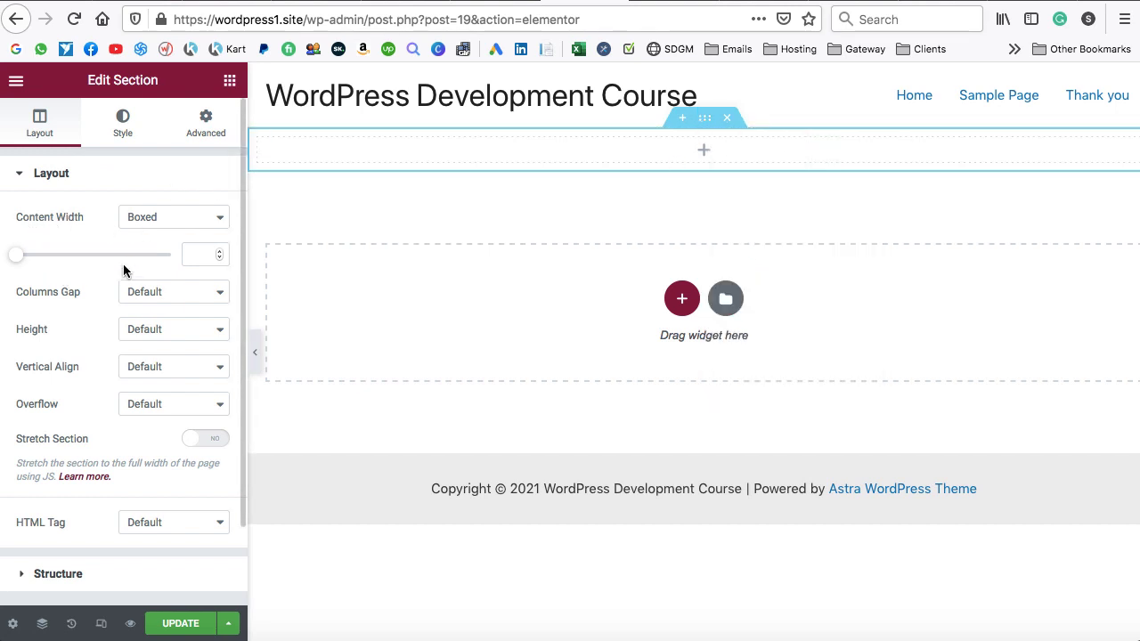
left_click(126, 331)
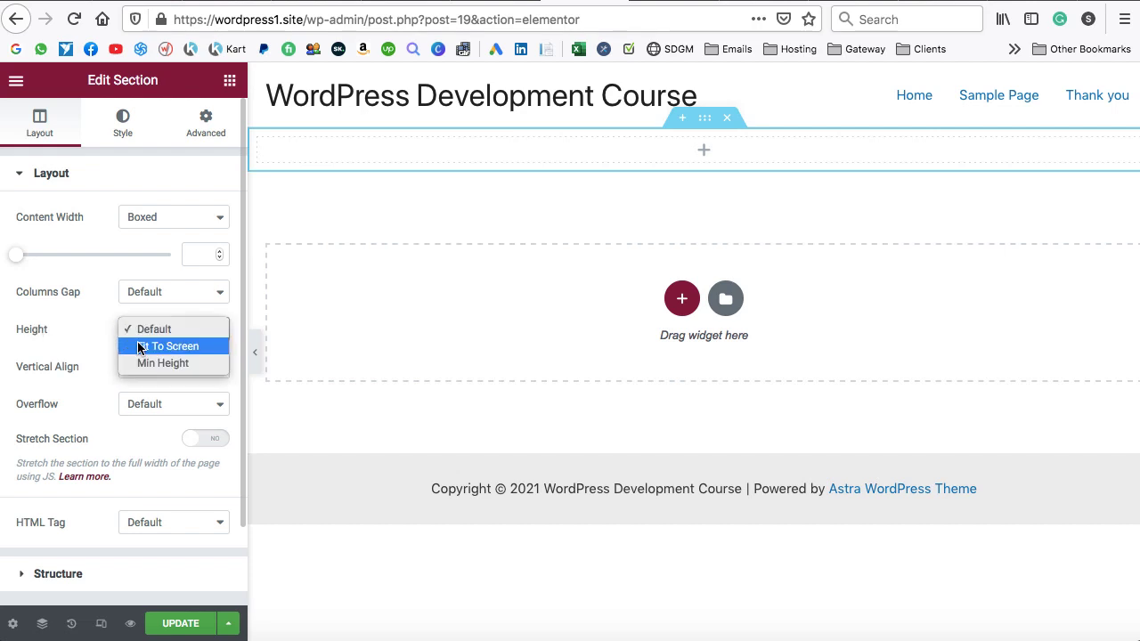
left_click(143, 345)
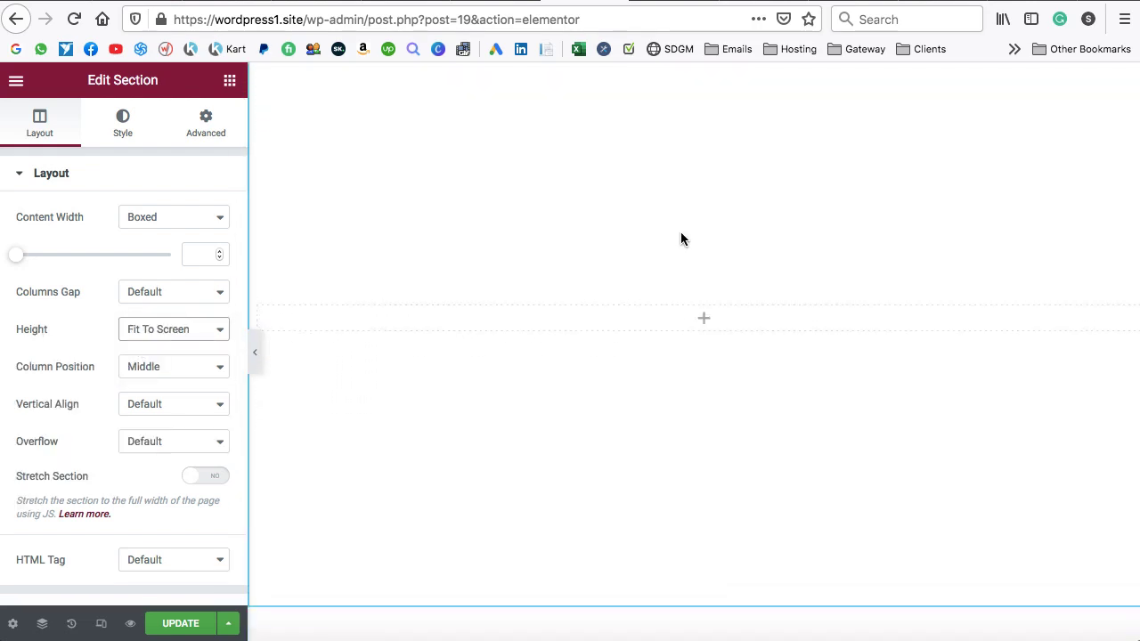
scroll(691, 267, "up", 1)
Step: Add a centred button reading 'Sign up for a Learner Account', then switch to the Thinkific tab
left_click(705, 385)
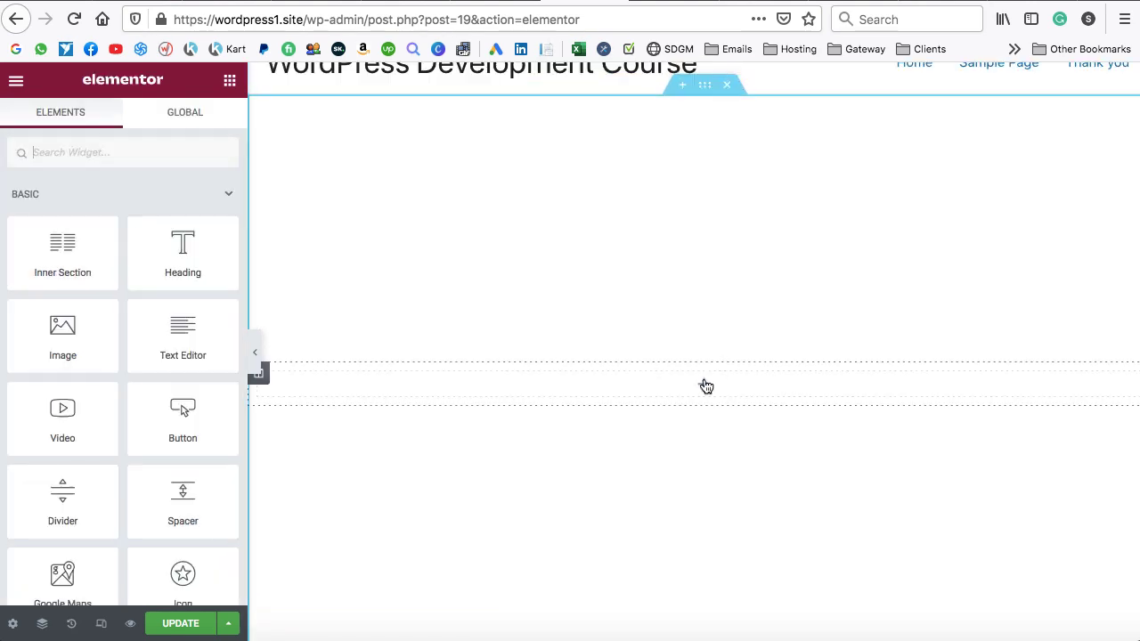
left_click_drag(223, 409, 700, 385)
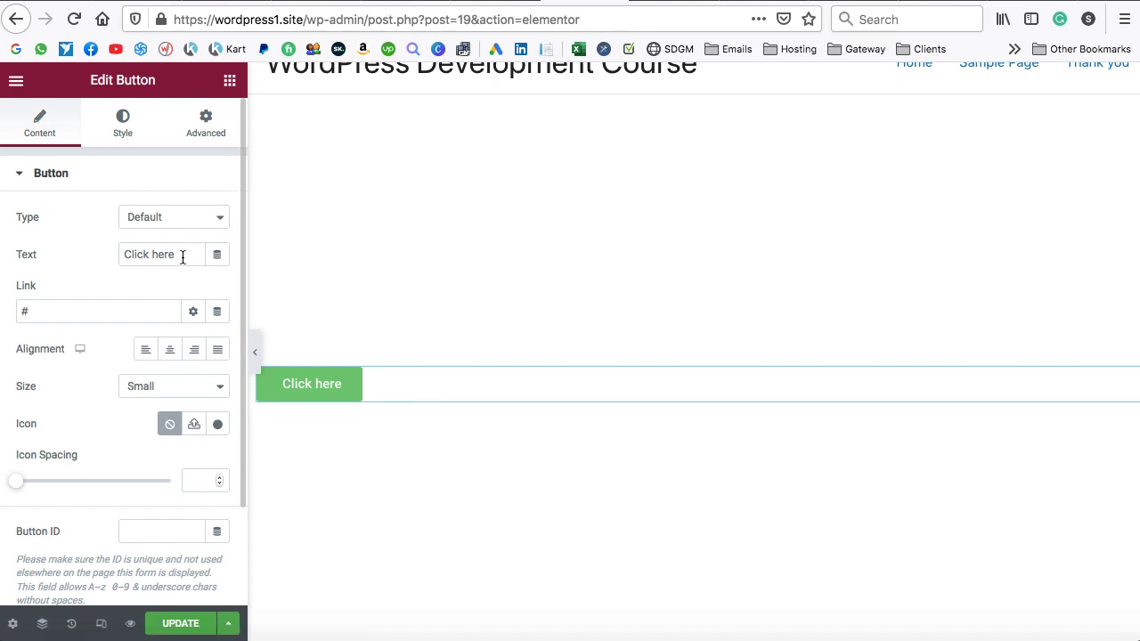
left_click_drag(184, 255, 123, 253)
type("S")
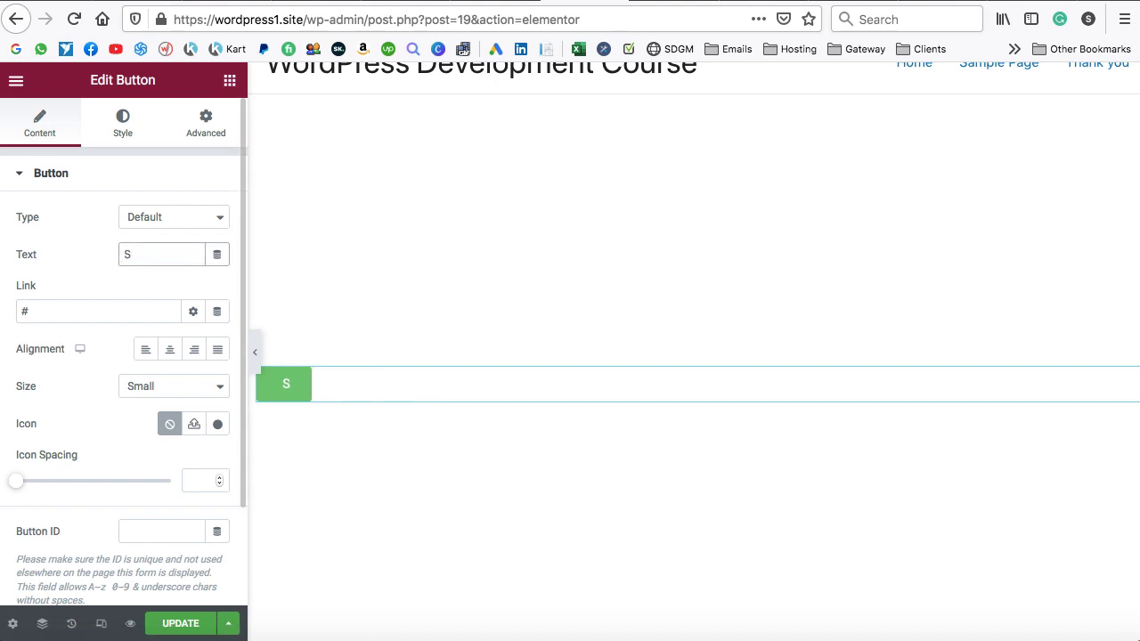
type("ign up for a")
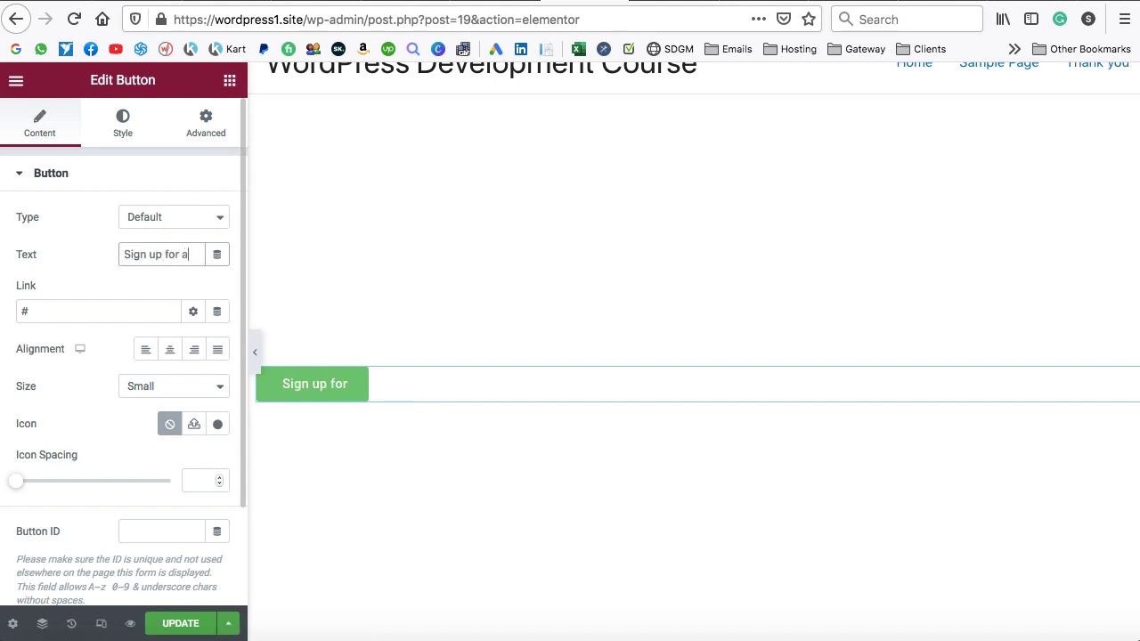
type(" Learn")
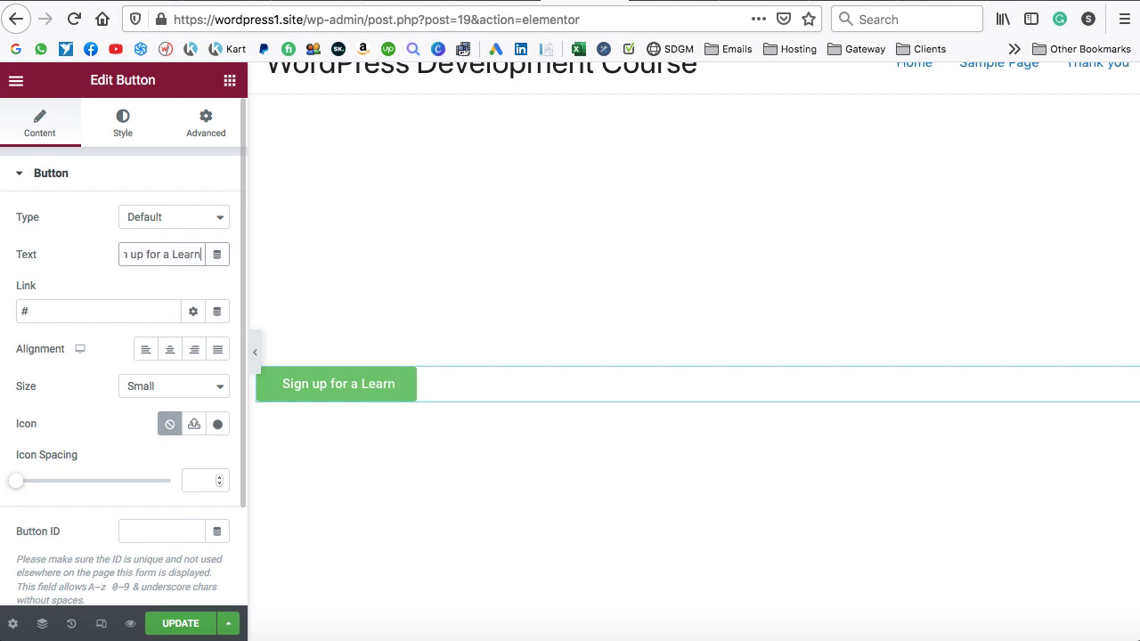
type("er Account")
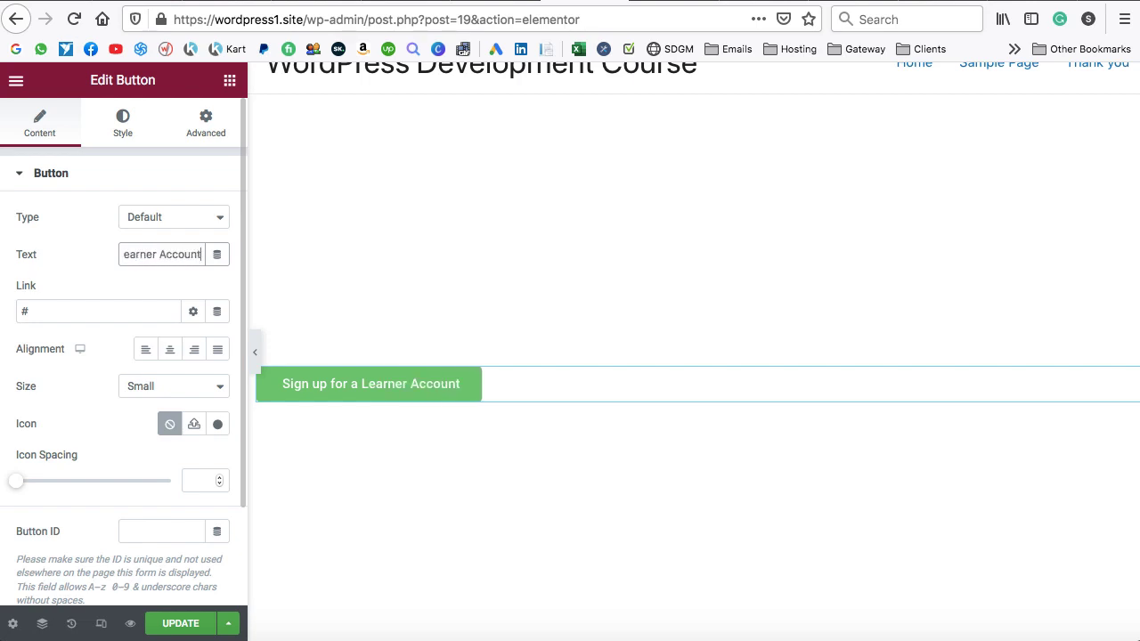
left_click(169, 349)
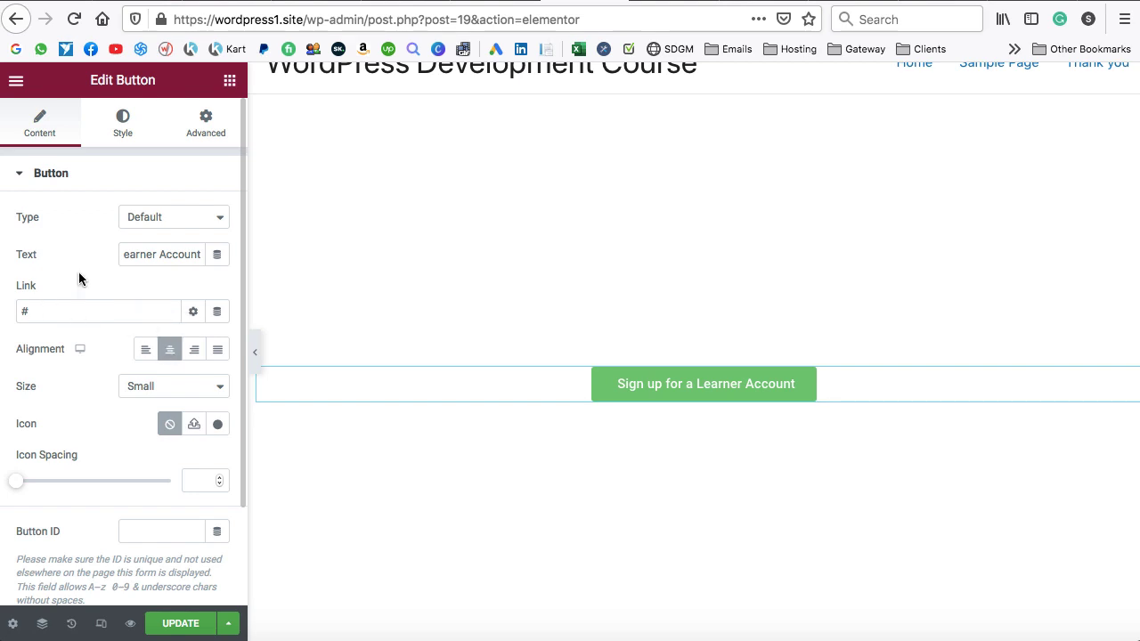
left_click(882, 3)
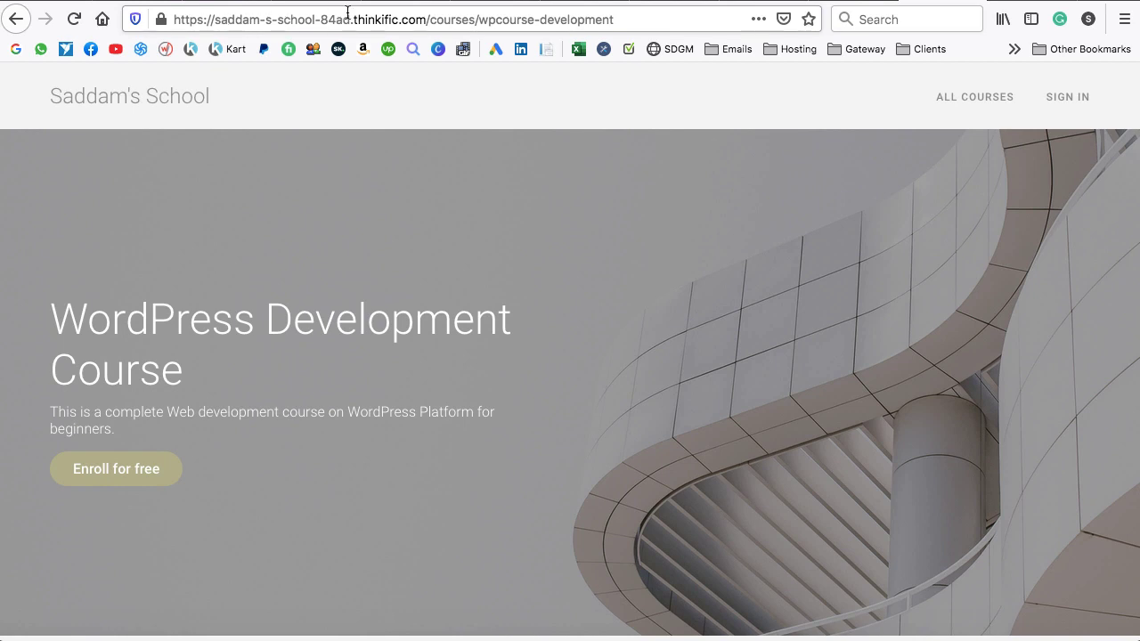
Step: Copy the WordPress Development Course's share link from Manage Courses and load it in a new tab
left_click(850, 3)
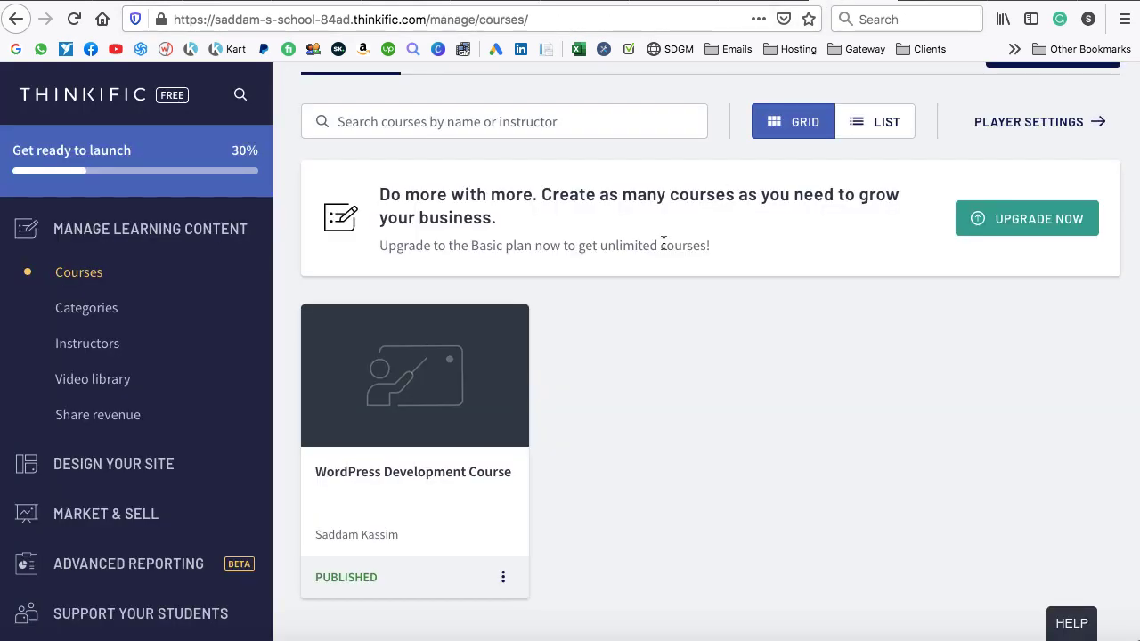
left_click(939, 1)
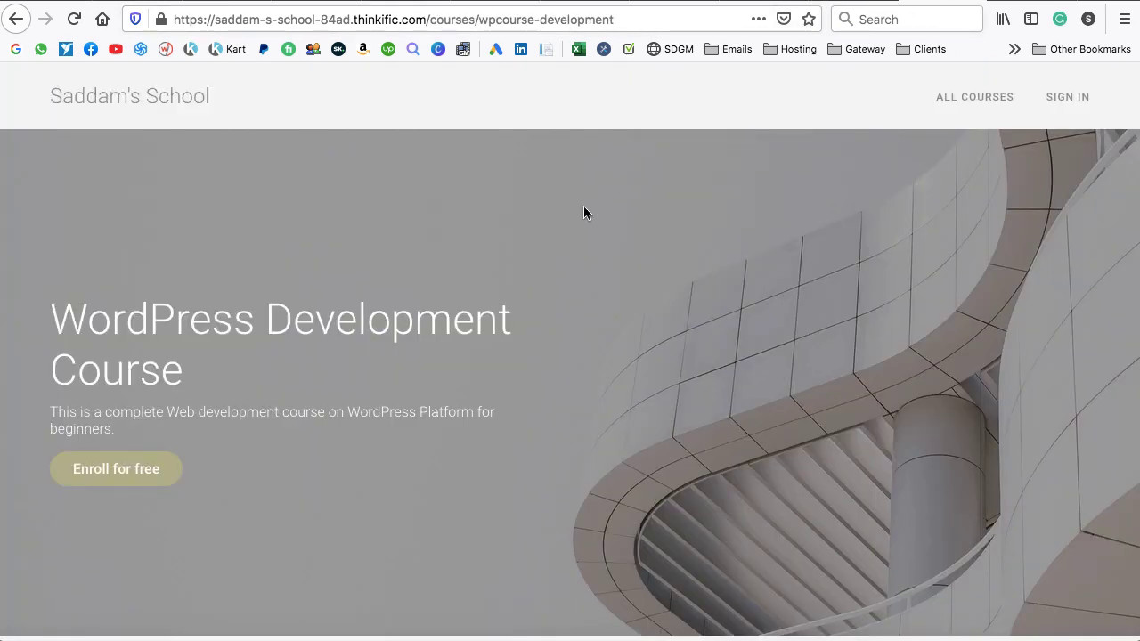
left_click(850, 3)
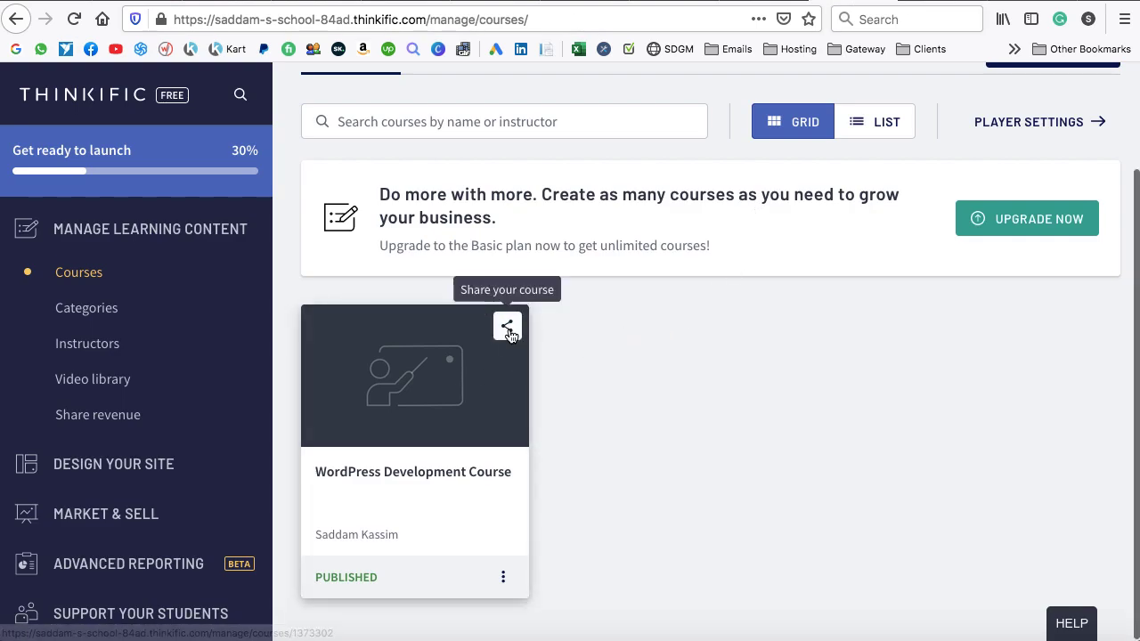
left_click(506, 329)
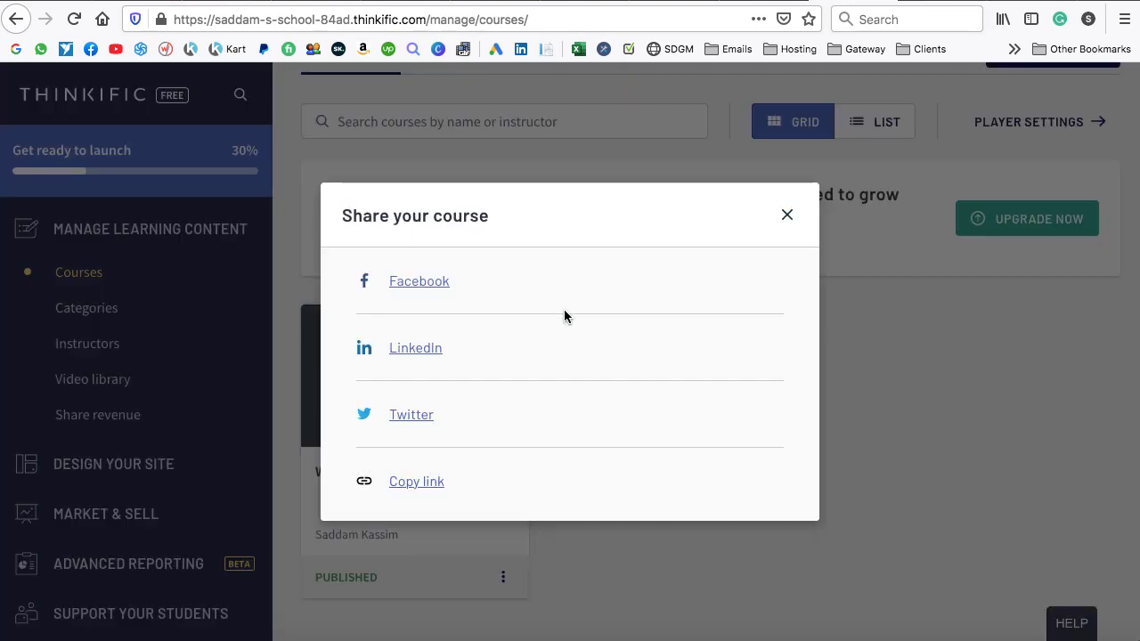
left_click(407, 487)
key("ctrl+t")
key("ctrl+v")
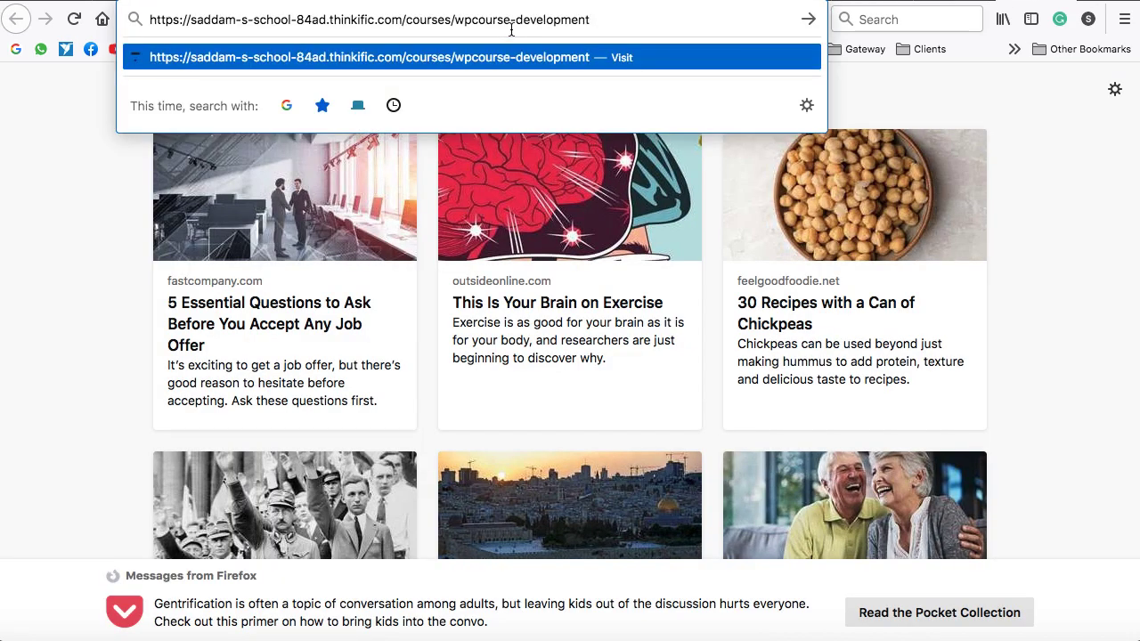
key("Return")
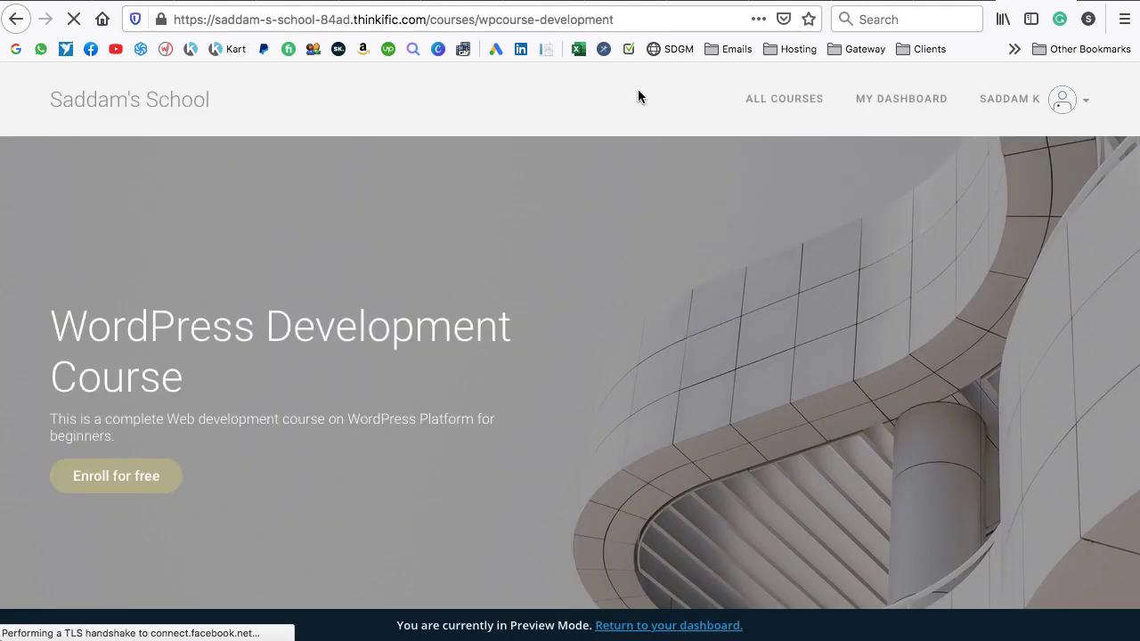
Step: Copy the link address of the course page's 'Enroll for free' offer
scroll(576, 305, "down", 3)
scroll(575, 304, "up", 4)
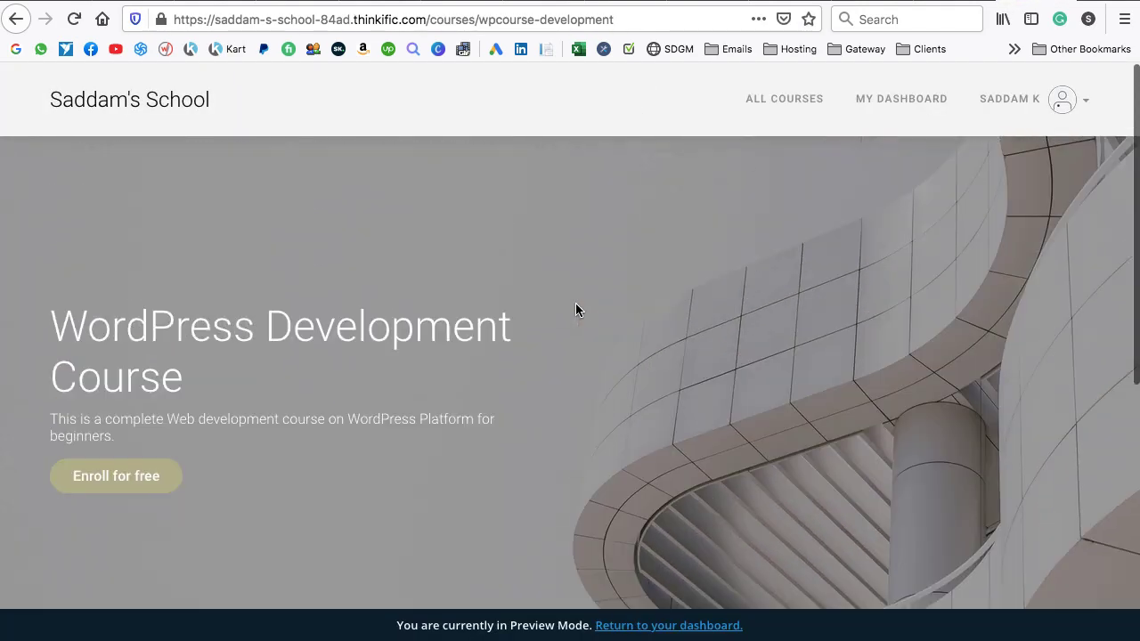
right_click(105, 480)
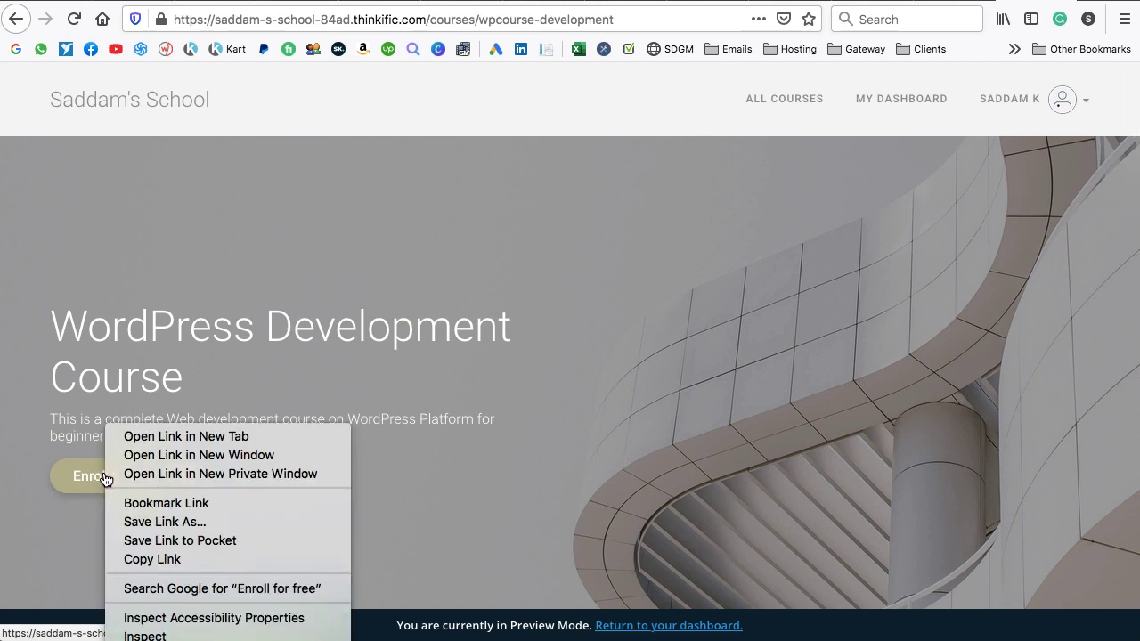
left_click(152, 560)
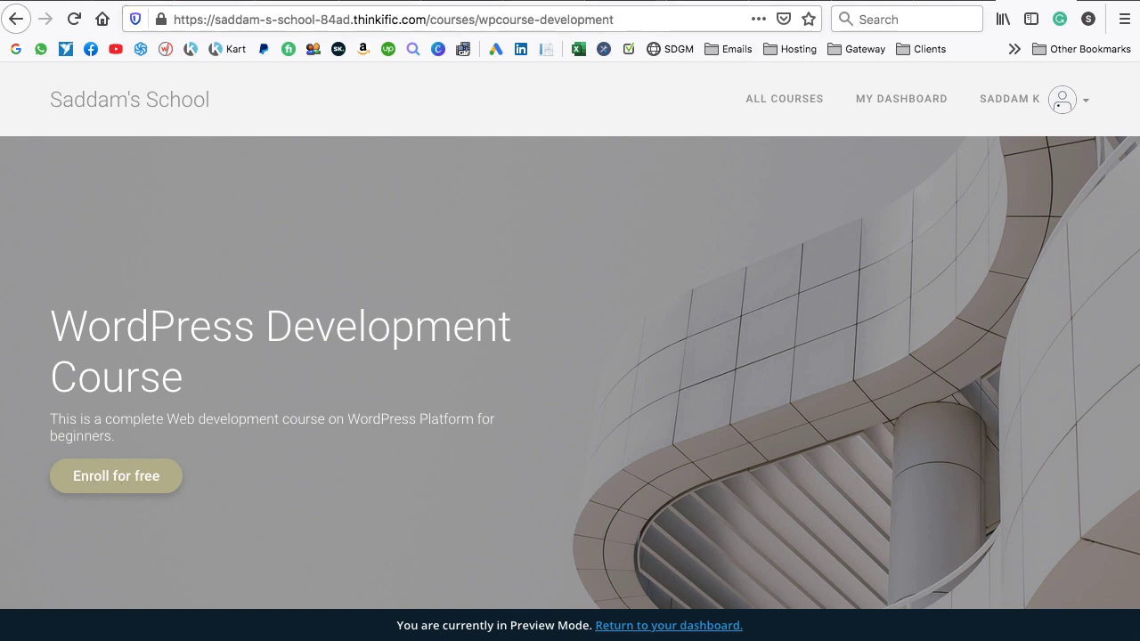
key("ctrl+Tab")
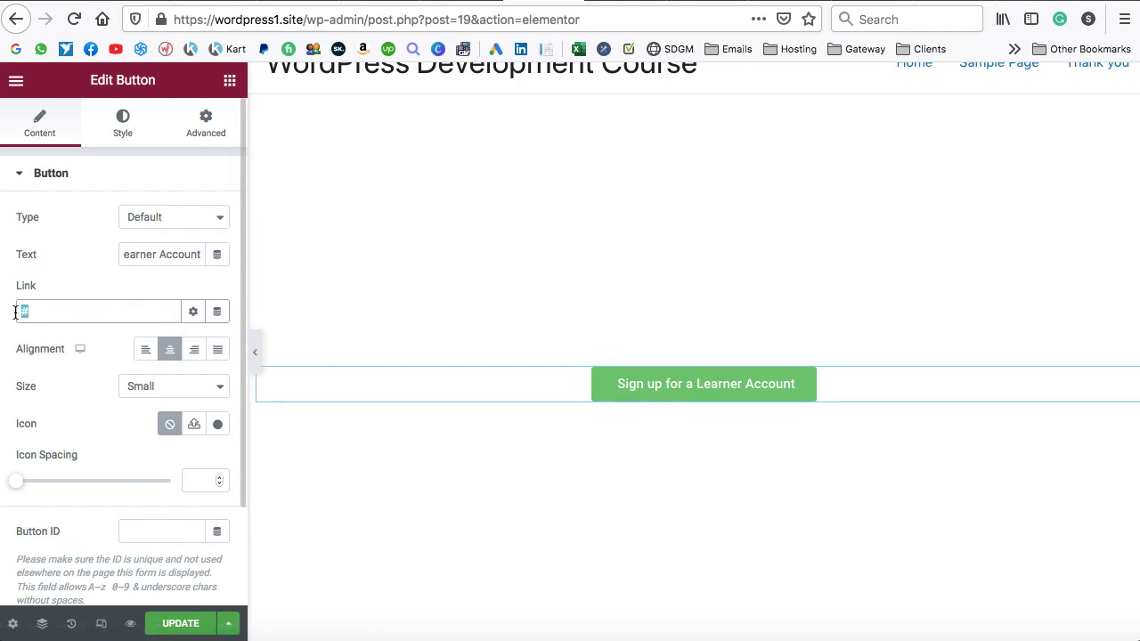
Step: Paste the Thinkific enroll URL as the 'Sign up for a Learner Account' button link and update the page
key("super+v")
scroll(68, 311, "left", 10)
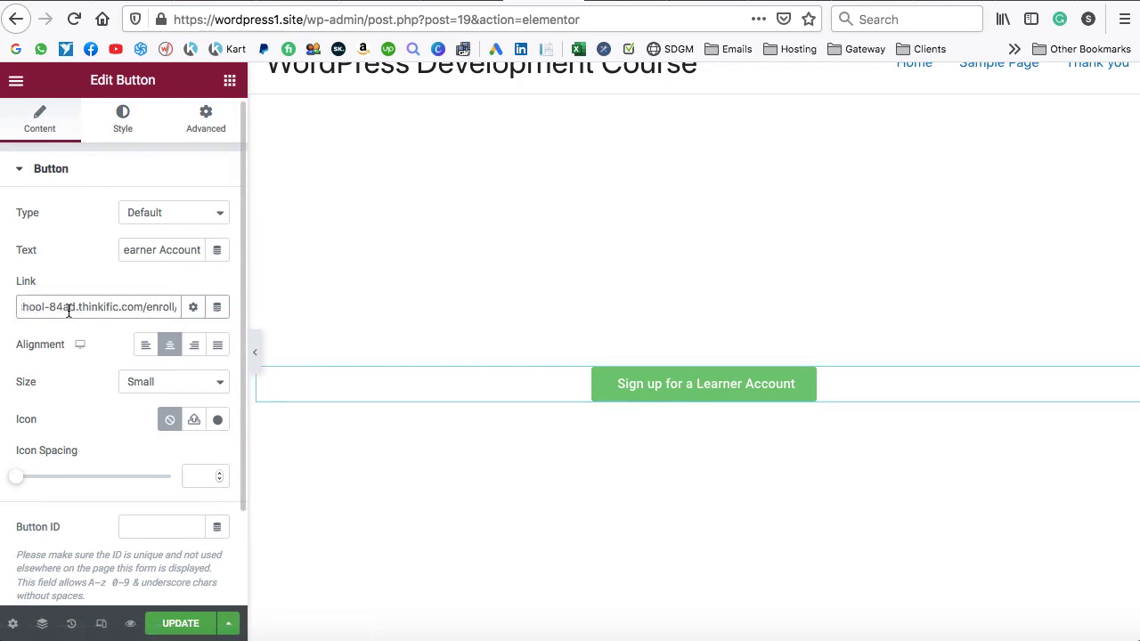
scroll(69, 310, "right", 3)
scroll(69, 311, "right", 3)
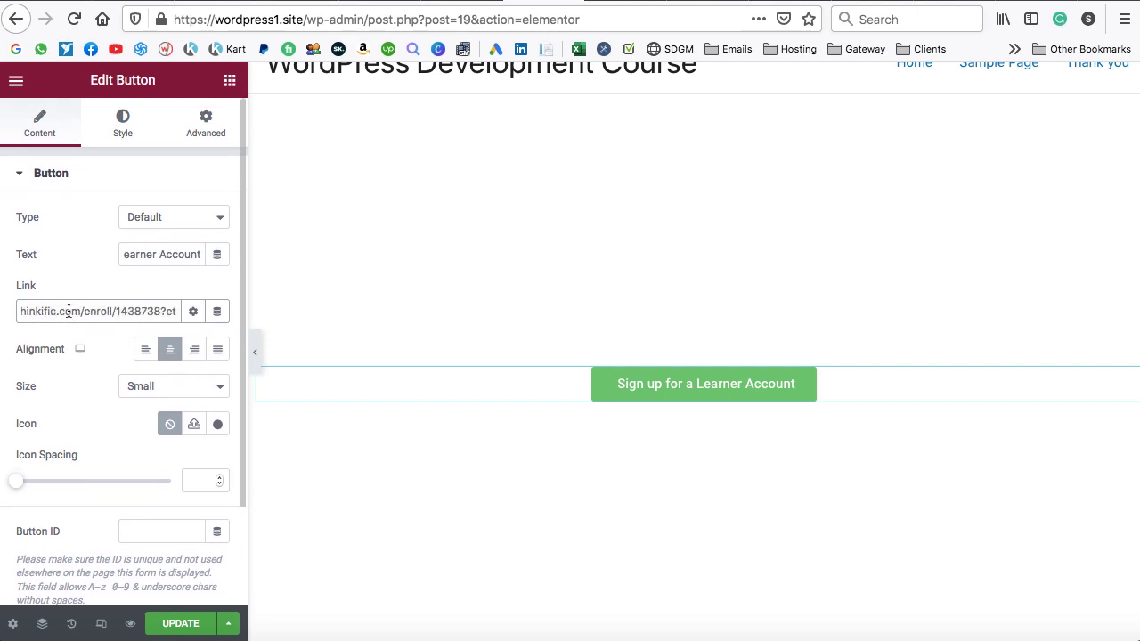
left_click(184, 626)
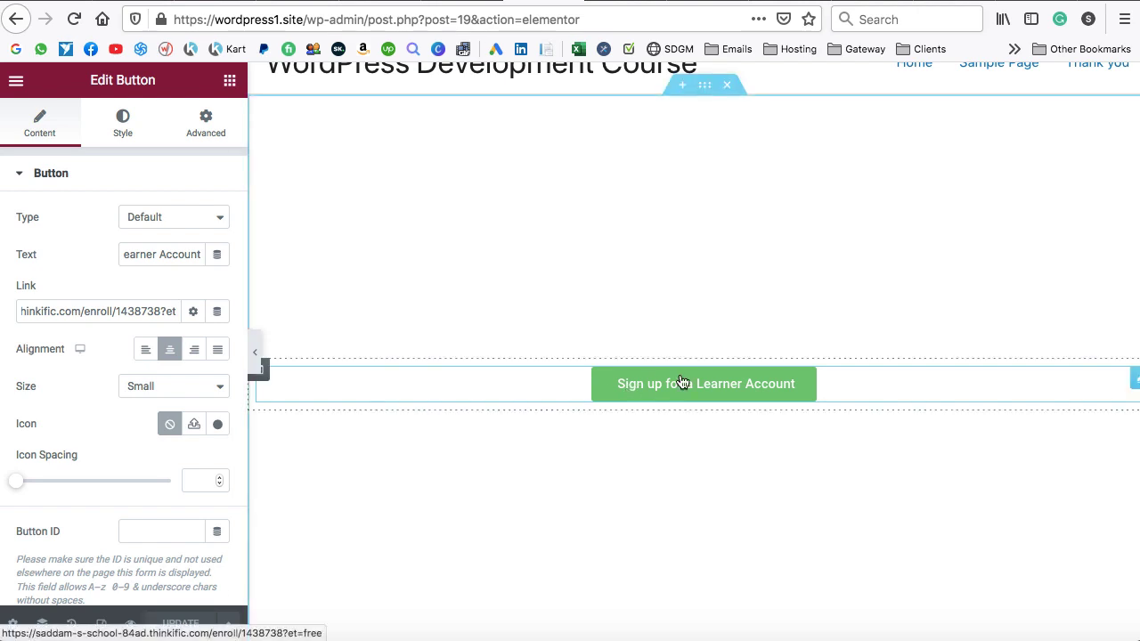
left_click(230, 82)
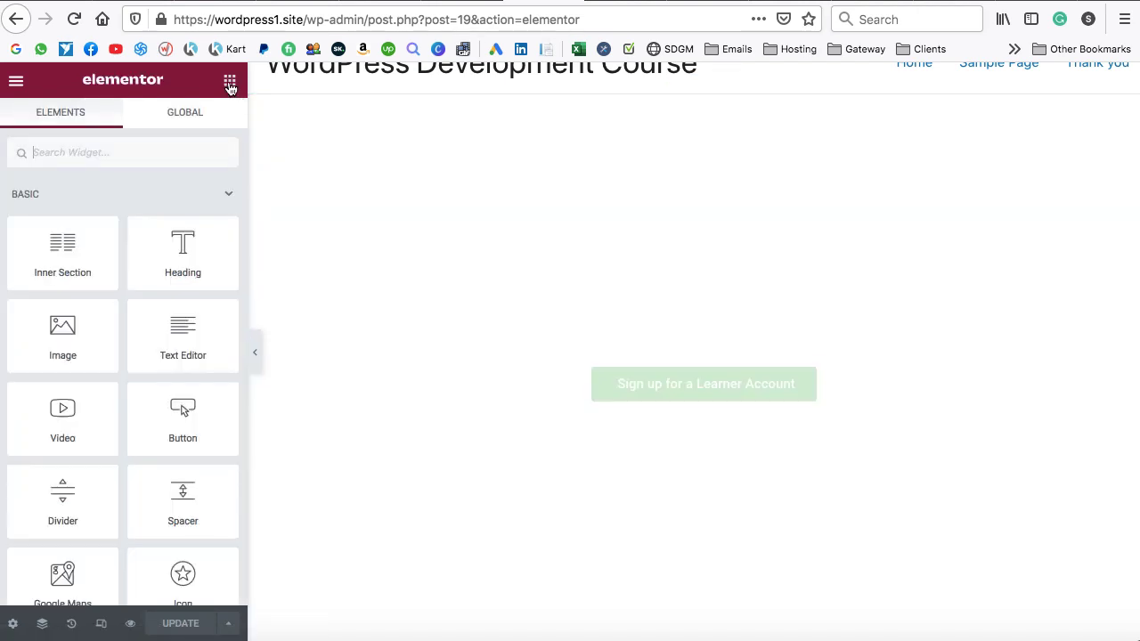
Step: Add a centred heading 'Congratulation! You are successfully enrolled to the WordPress Course' above the button
left_click_drag(176, 255, 493, 353)
left_click_drag(168, 245, 5, 235)
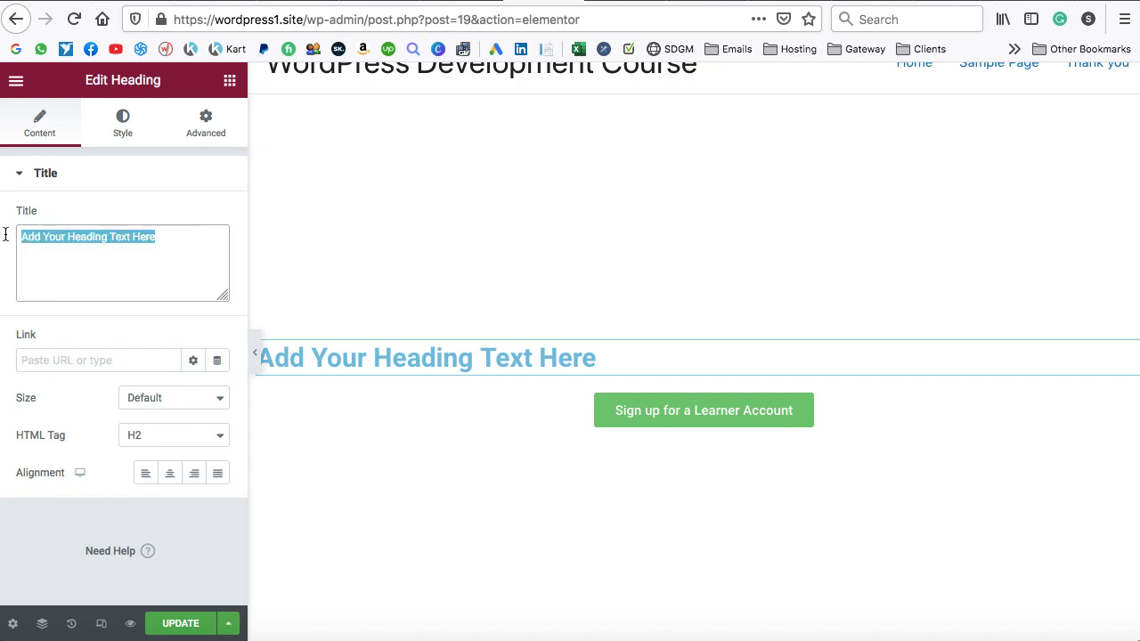
type("Congratulat")
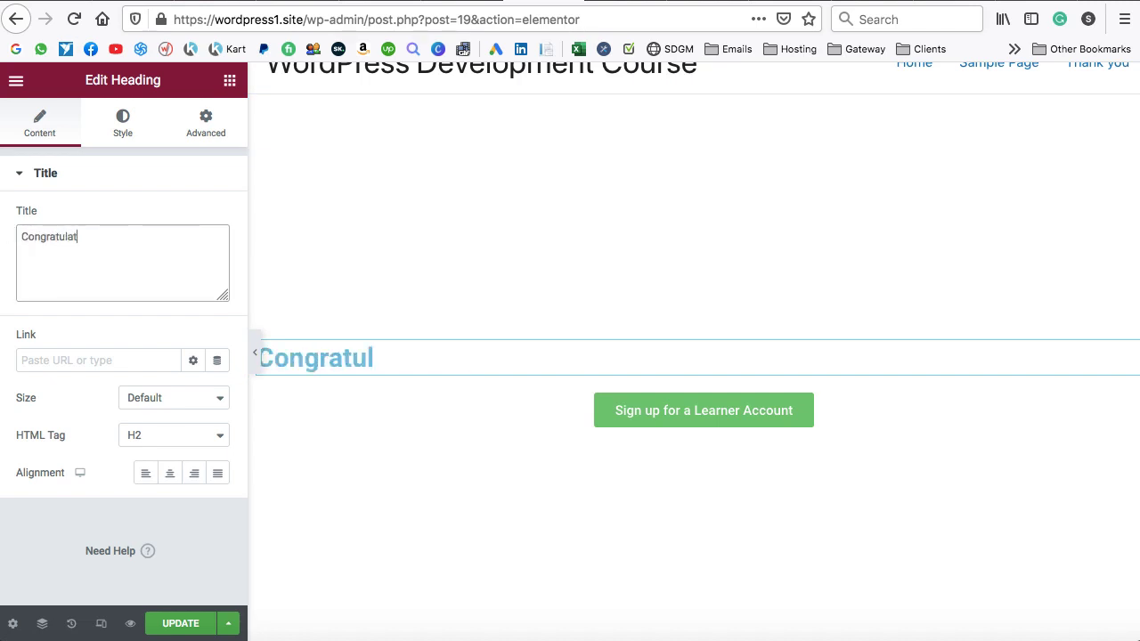
type("ion! YOu are")
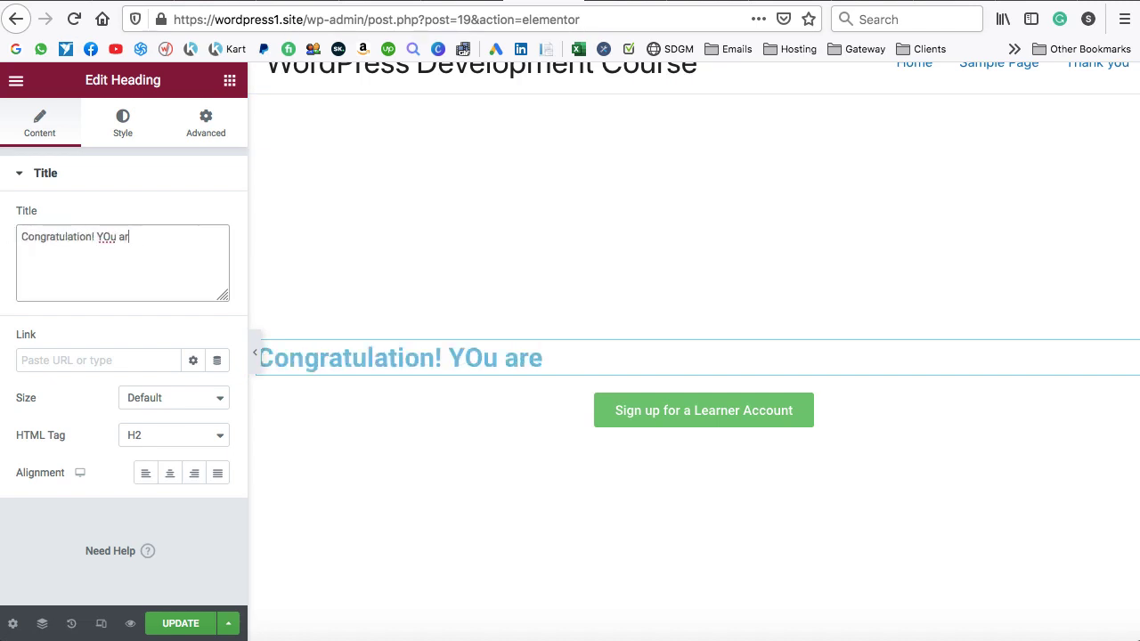
key("BackSpace")
key("BackSpace")
key("BackSpace")
key("BackSpace")
key("BackSpace")
key("BackSpace")
type("ou are s")
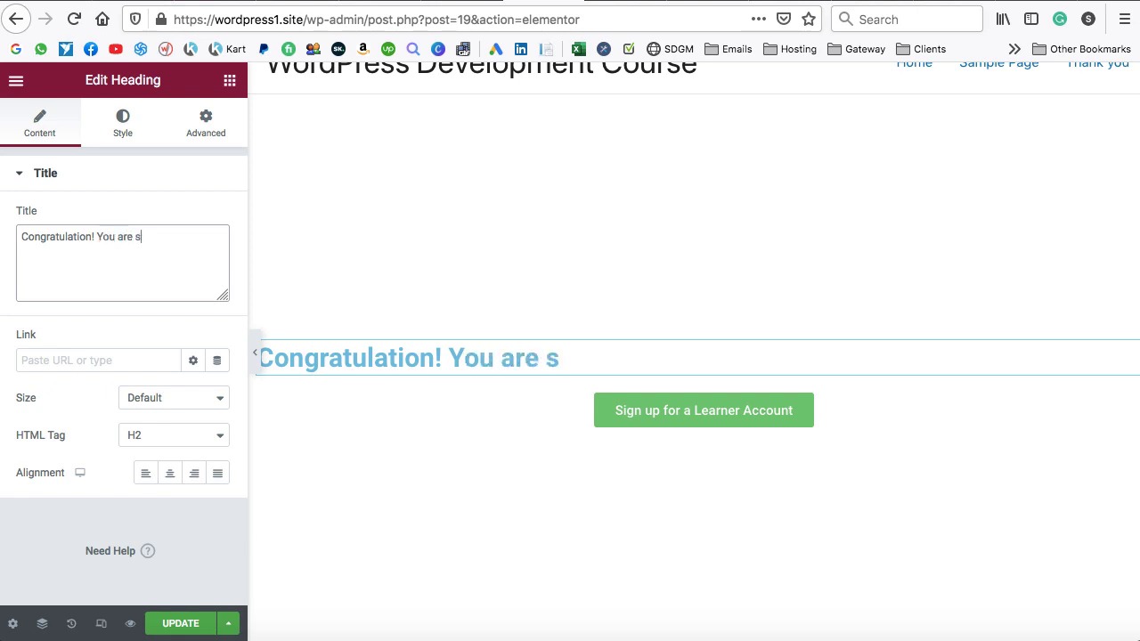
type("uccessfull")
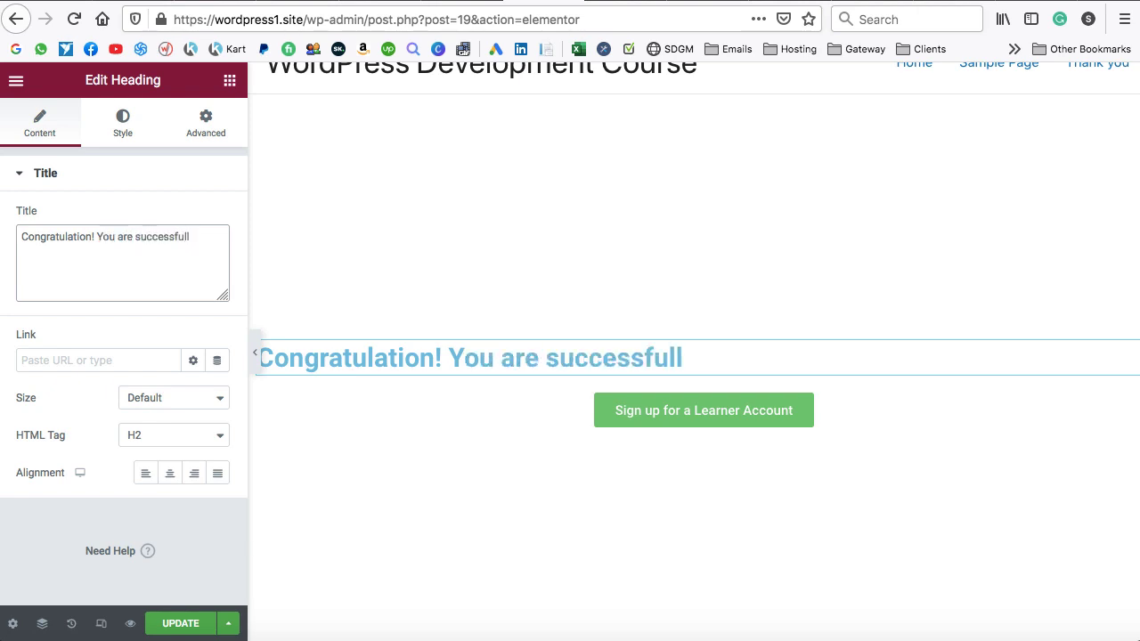
type("y enrolled to t")
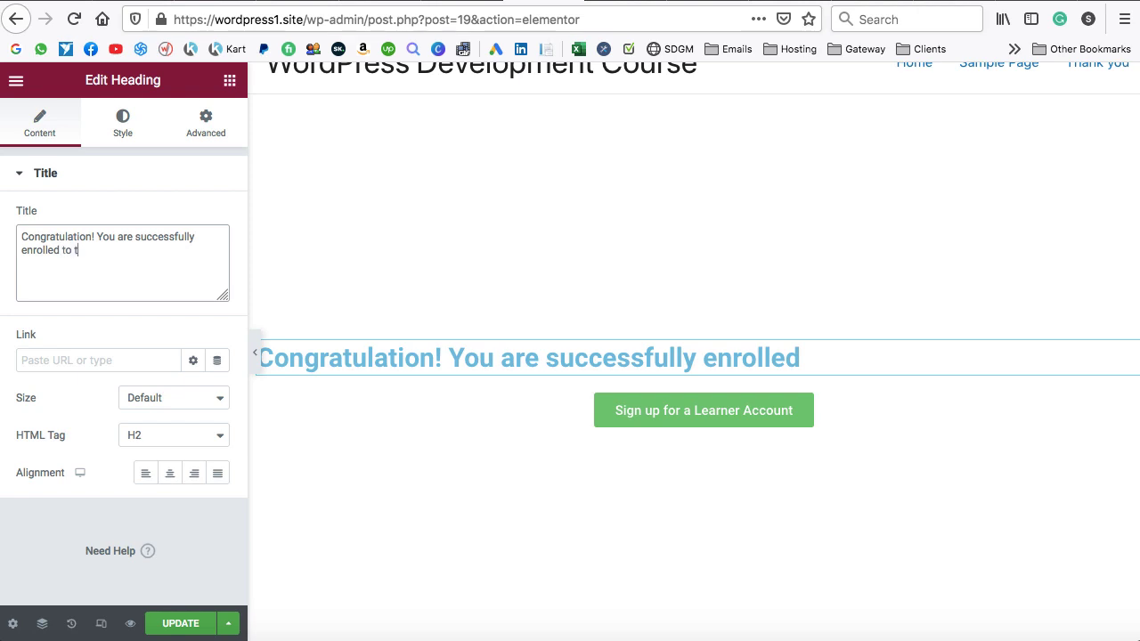
type("he WordPress Course")
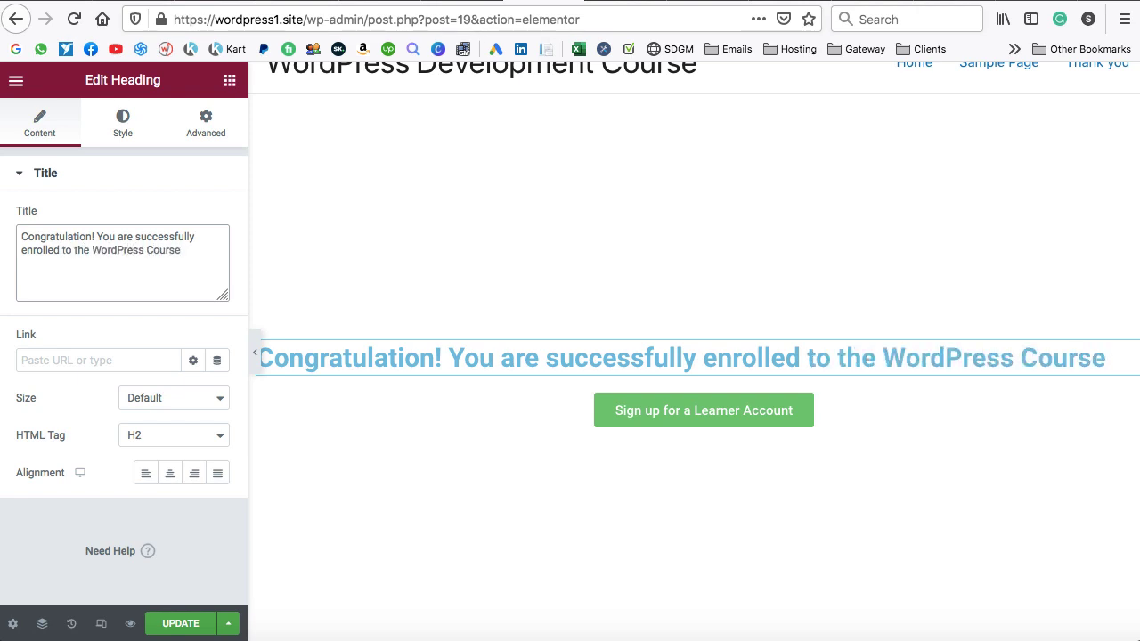
left_click(169, 473)
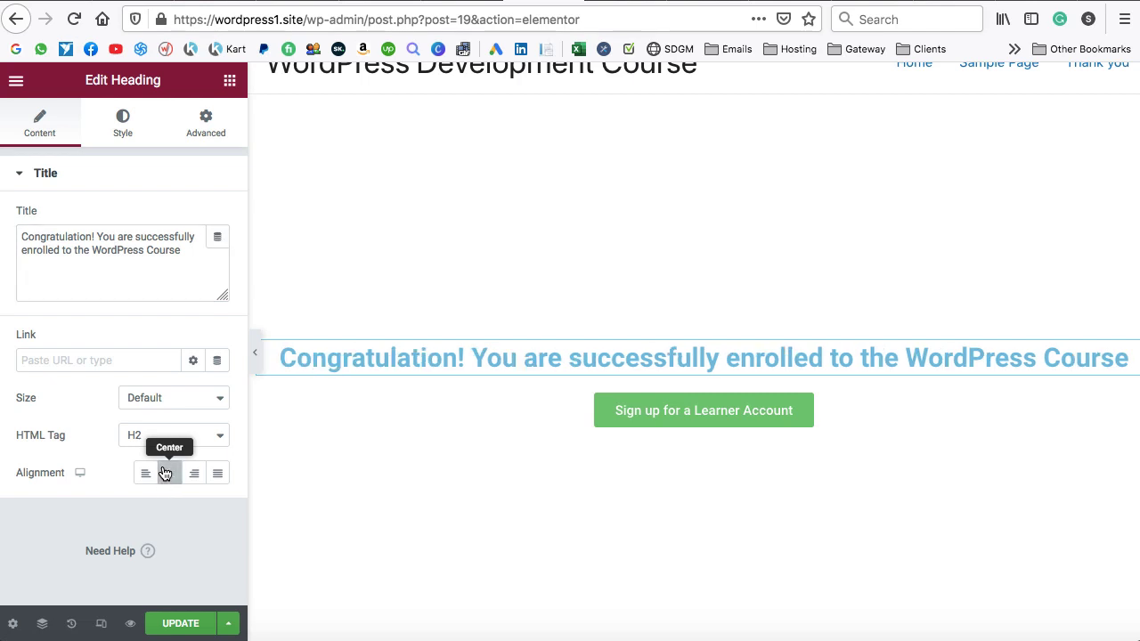
Step: Style the heading in dark #232323 with font weight 400
left_click(122, 132)
left_click(217, 217)
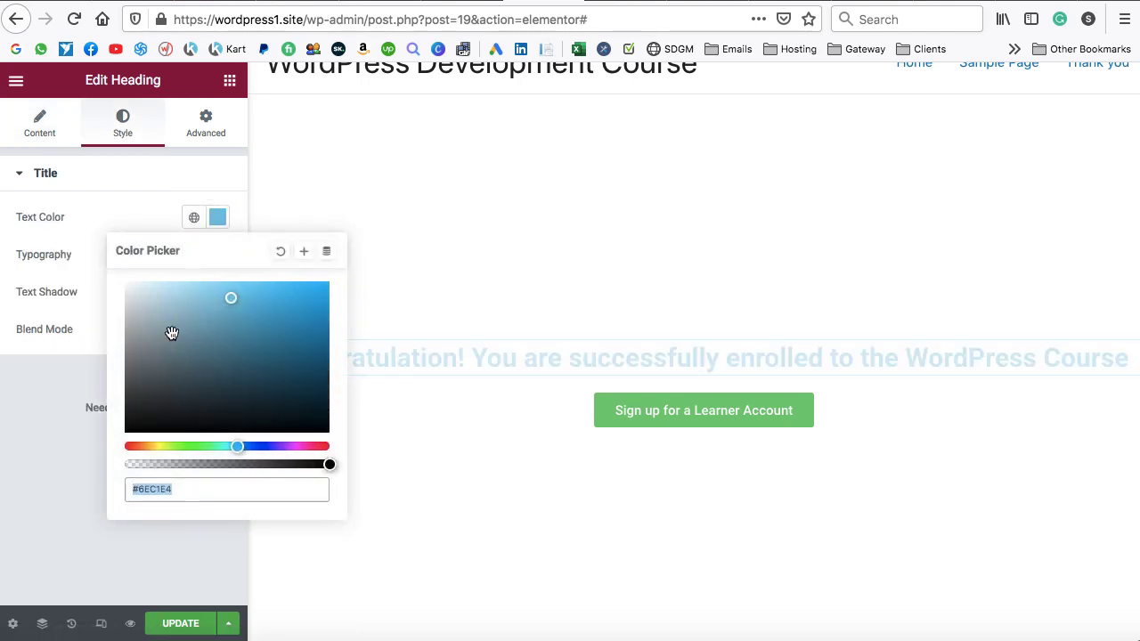
left_click(172, 333)
left_click_drag(172, 333, 123, 414)
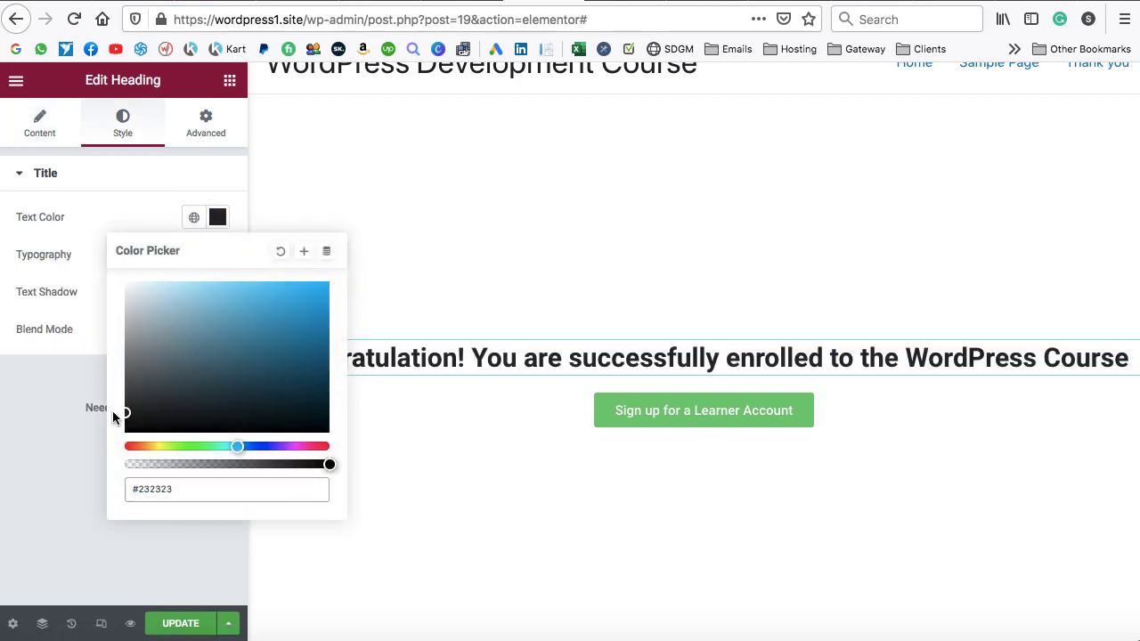
left_click(99, 417)
left_click(219, 256)
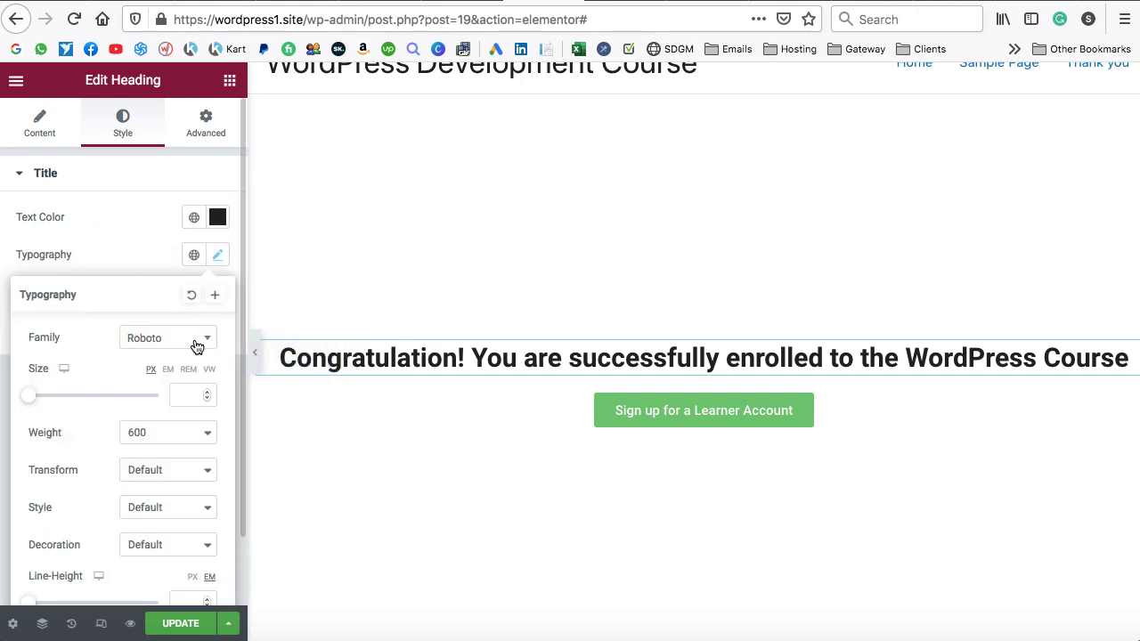
left_click(185, 437)
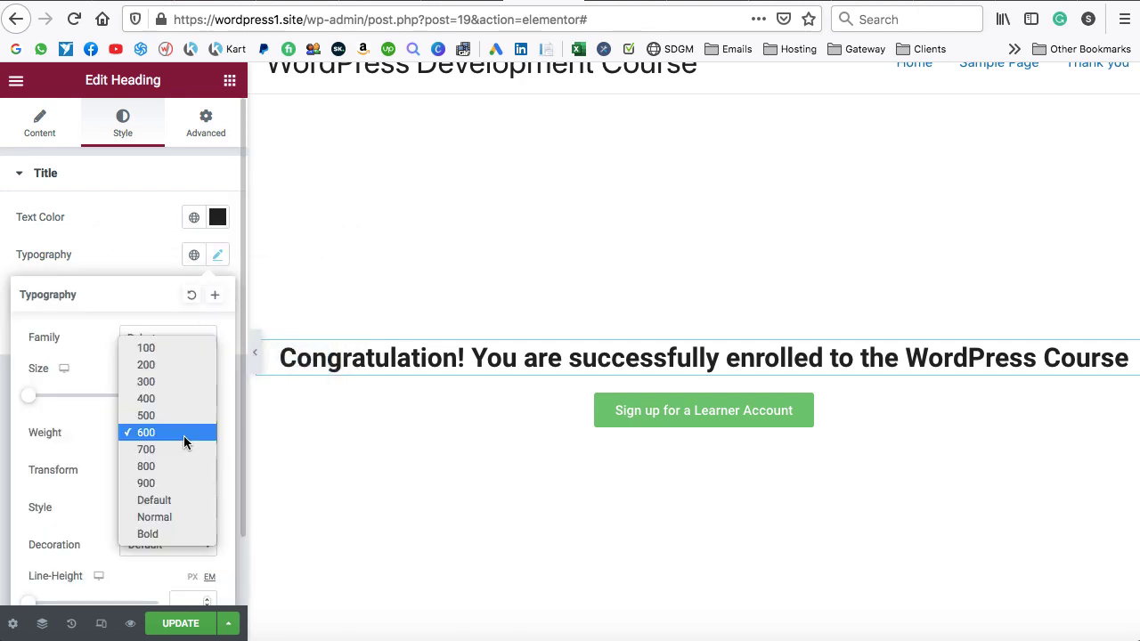
left_click(151, 401)
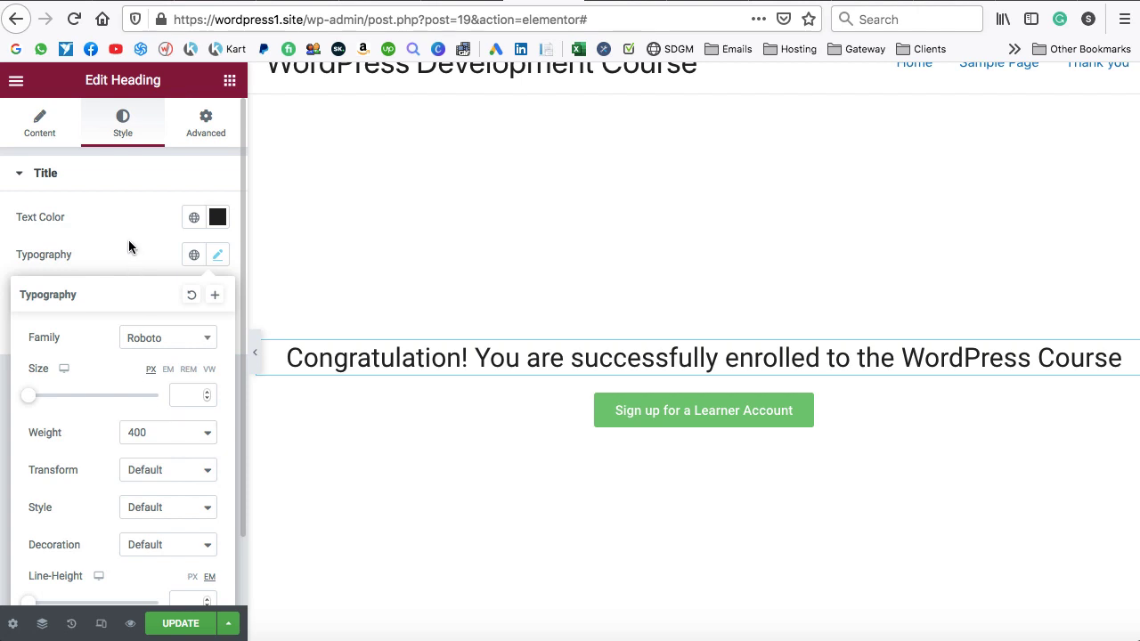
left_click(129, 242)
scroll(693, 156, "up", 1)
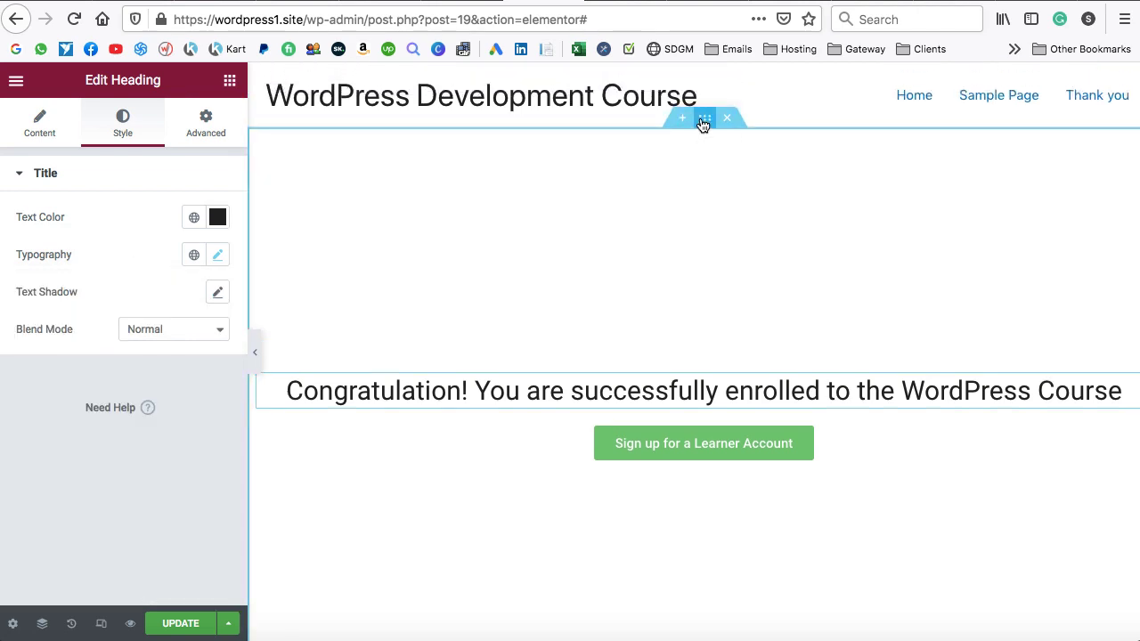
Step: Give the section a classic pale green #DCFFEA background and update the thank-you page
left_click(703, 121)
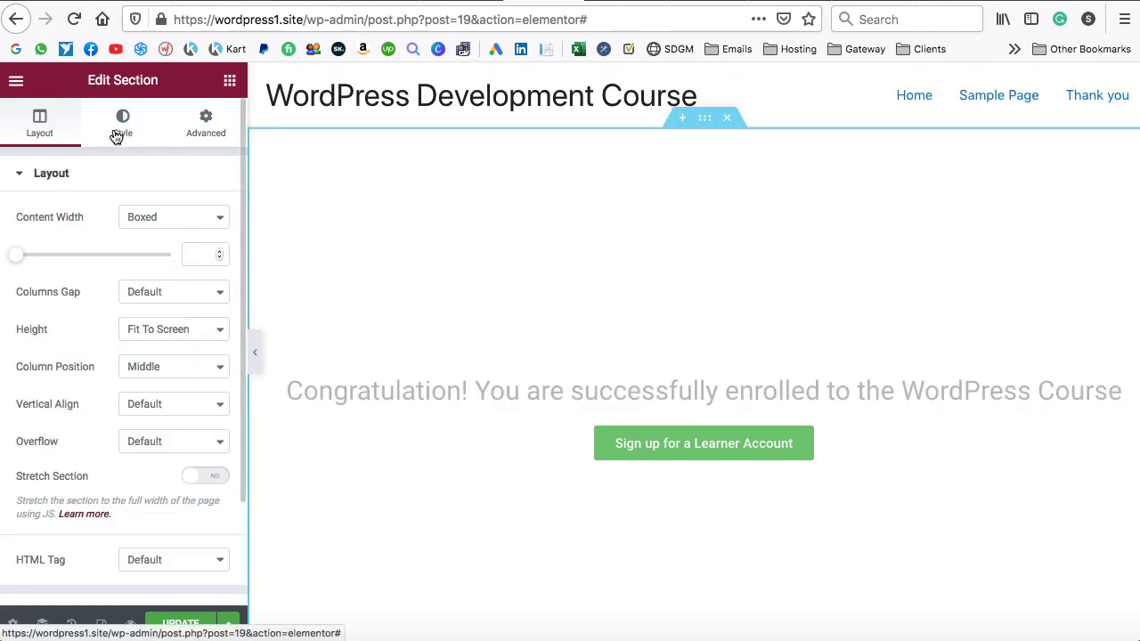
left_click(117, 136)
left_click(144, 256)
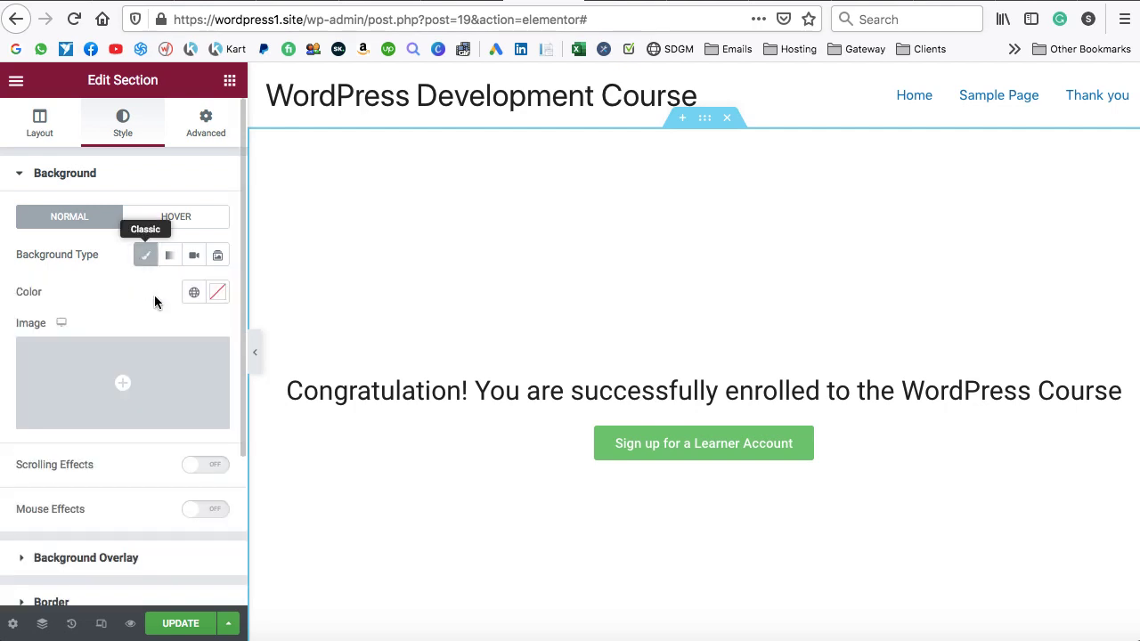
left_click(217, 291)
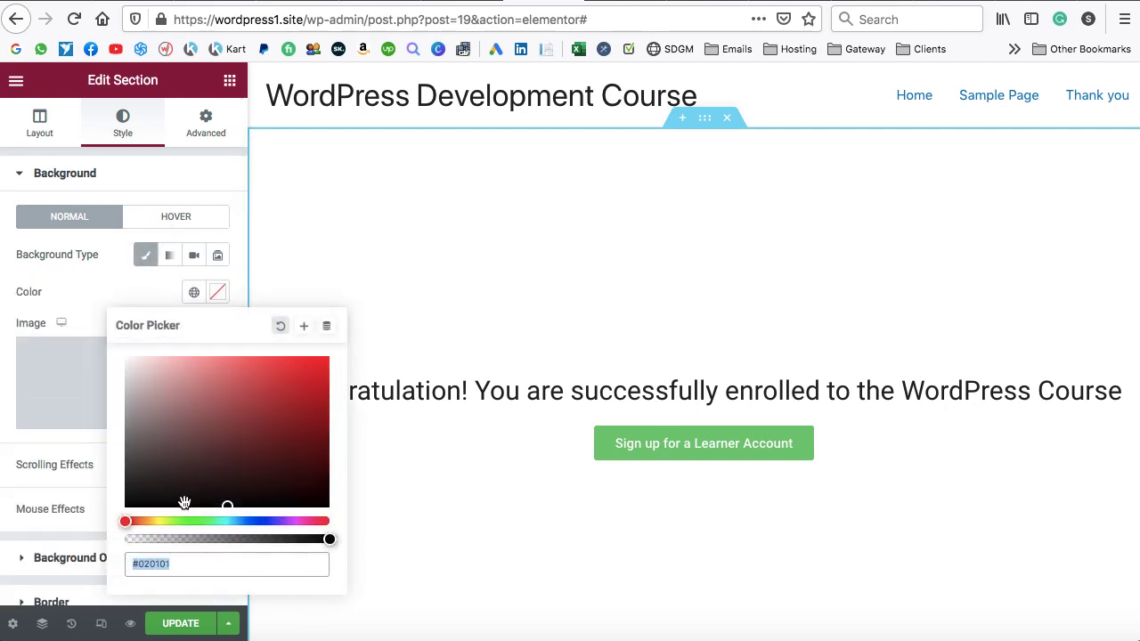
left_click_drag(222, 440, 151, 357)
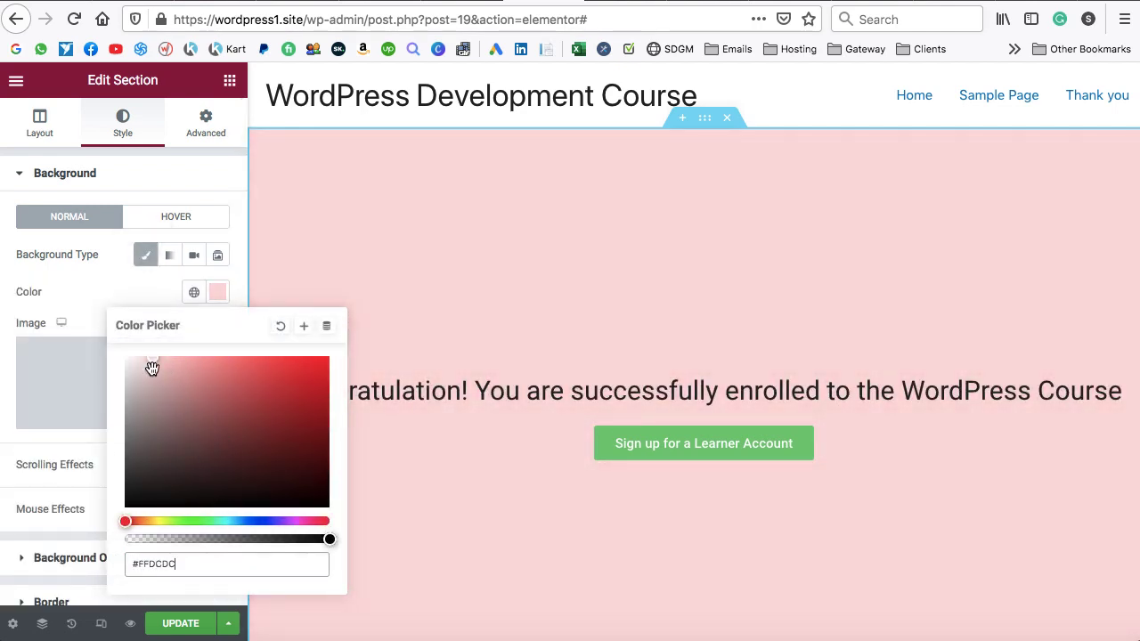
left_click_drag(146, 521, 206, 523)
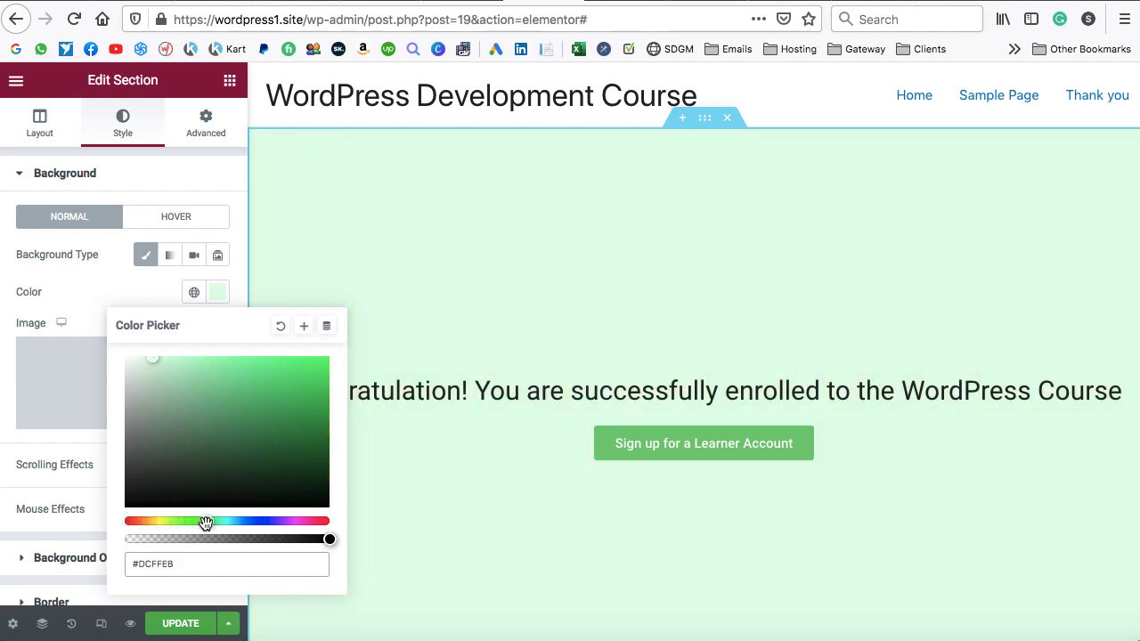
left_click(90, 296)
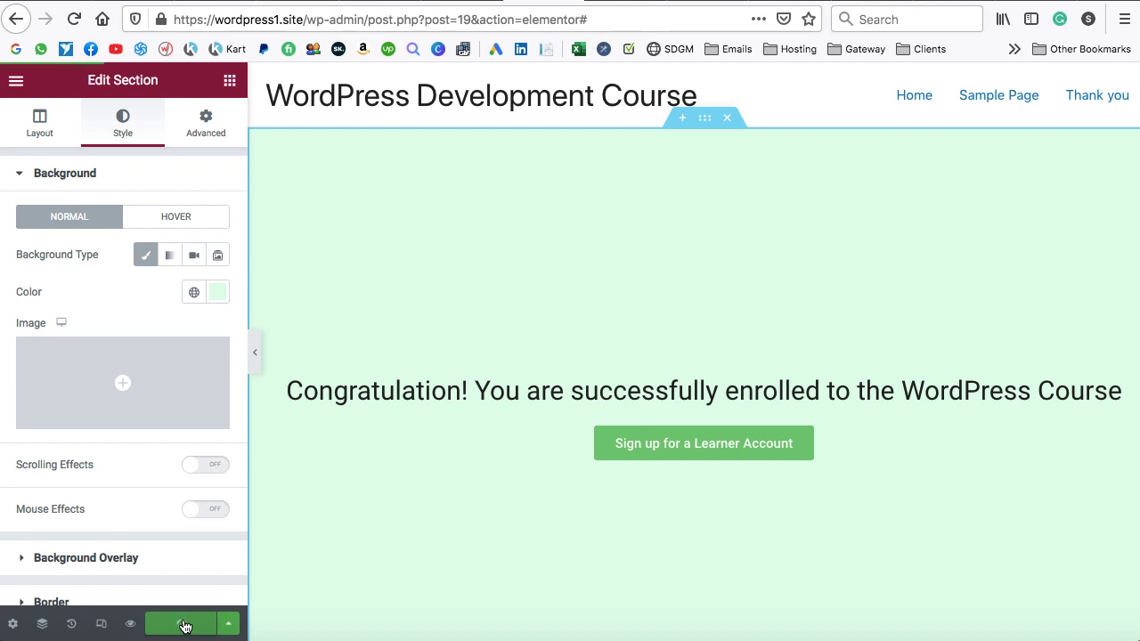
left_click(16, 81)
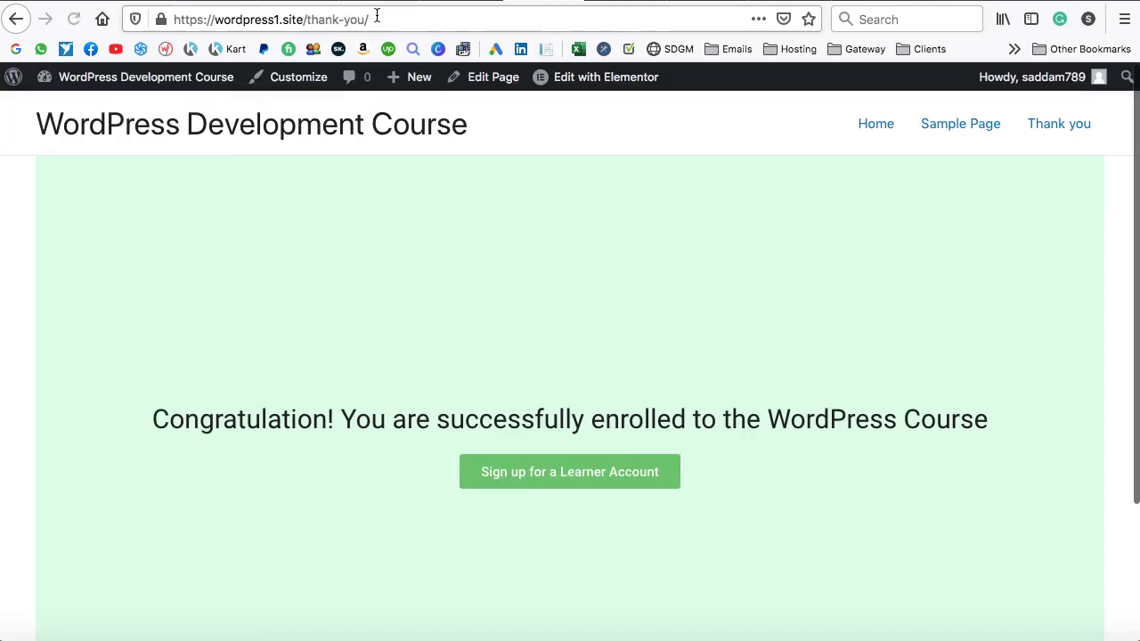
Step: Copy the live thank-you page's URL from the address bar and switch to the Razorpay editor
left_click_drag(377, 18, 186, 15)
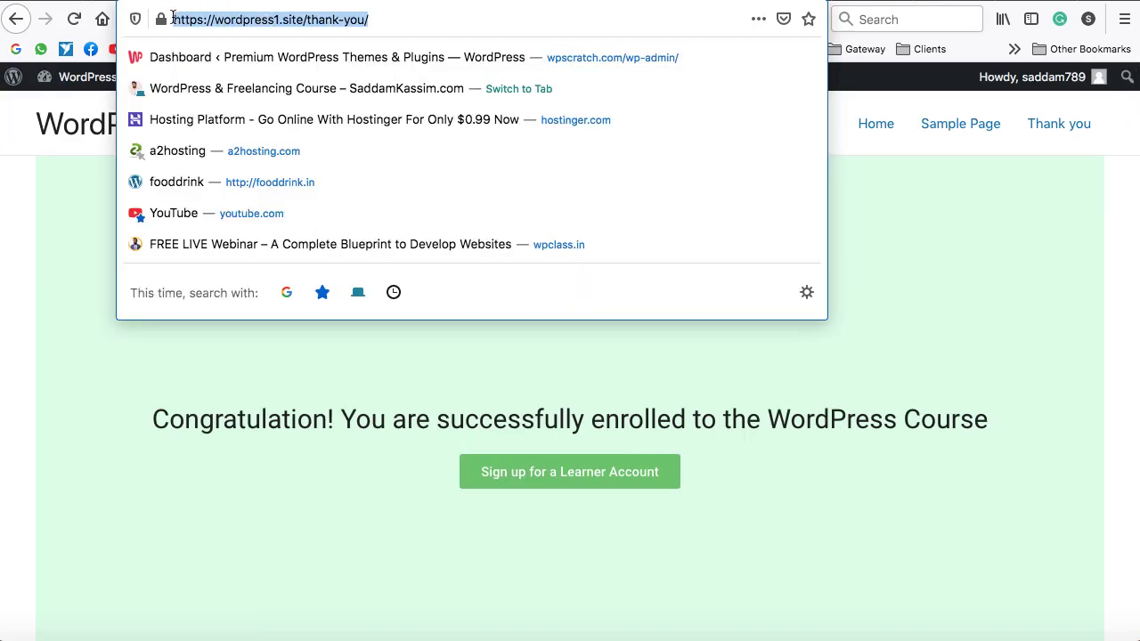
right_click(185, 16)
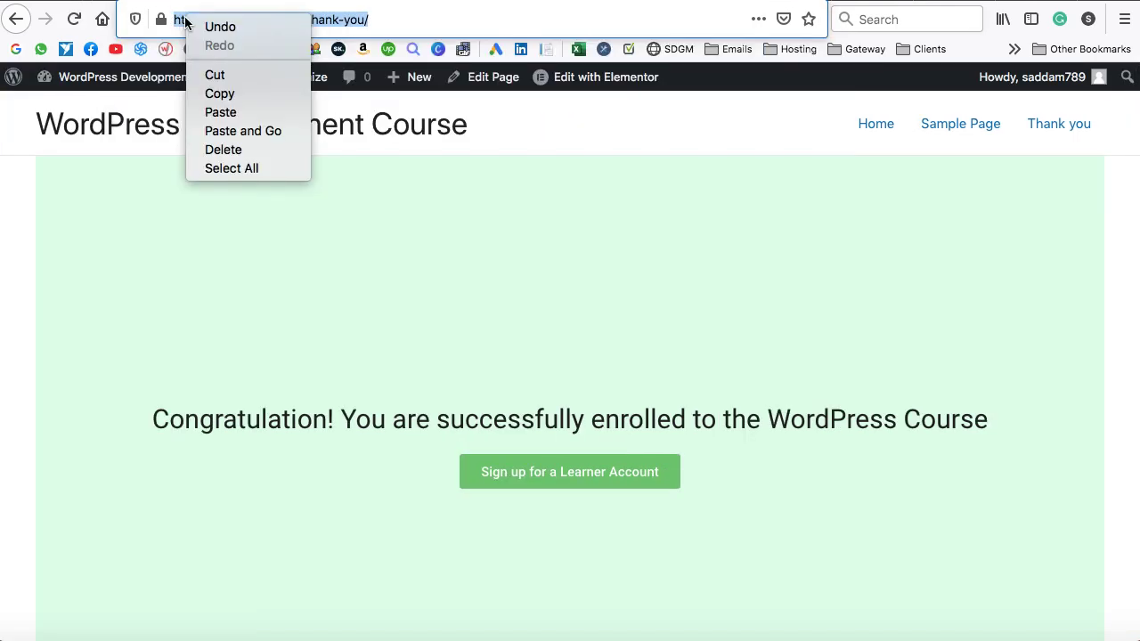
left_click(222, 96)
left_click(950, 3)
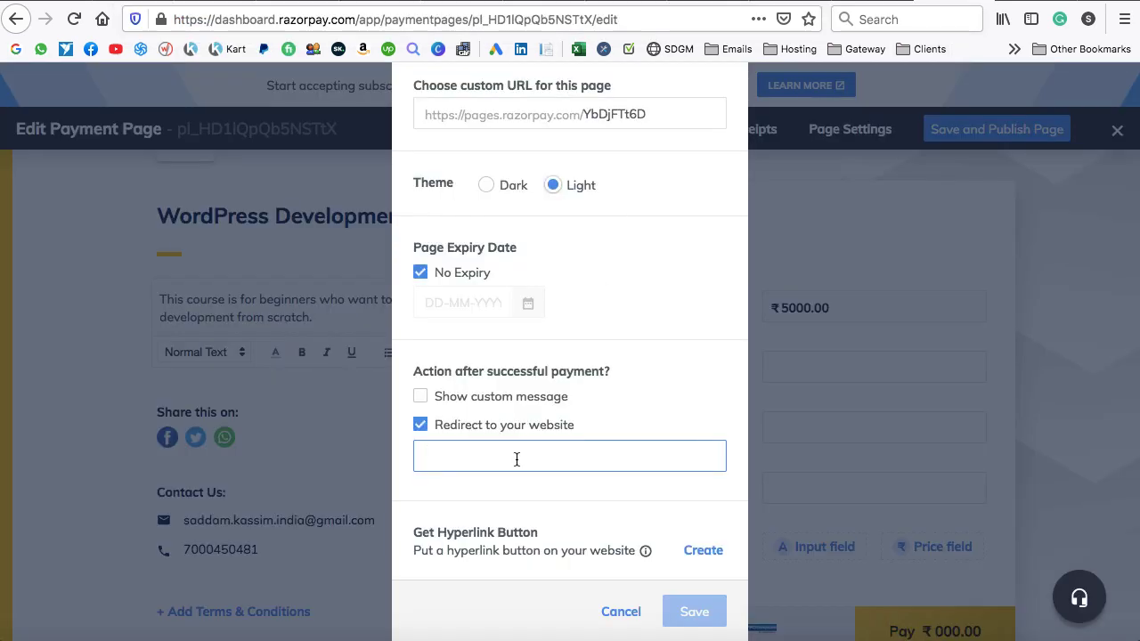
key("super+v")
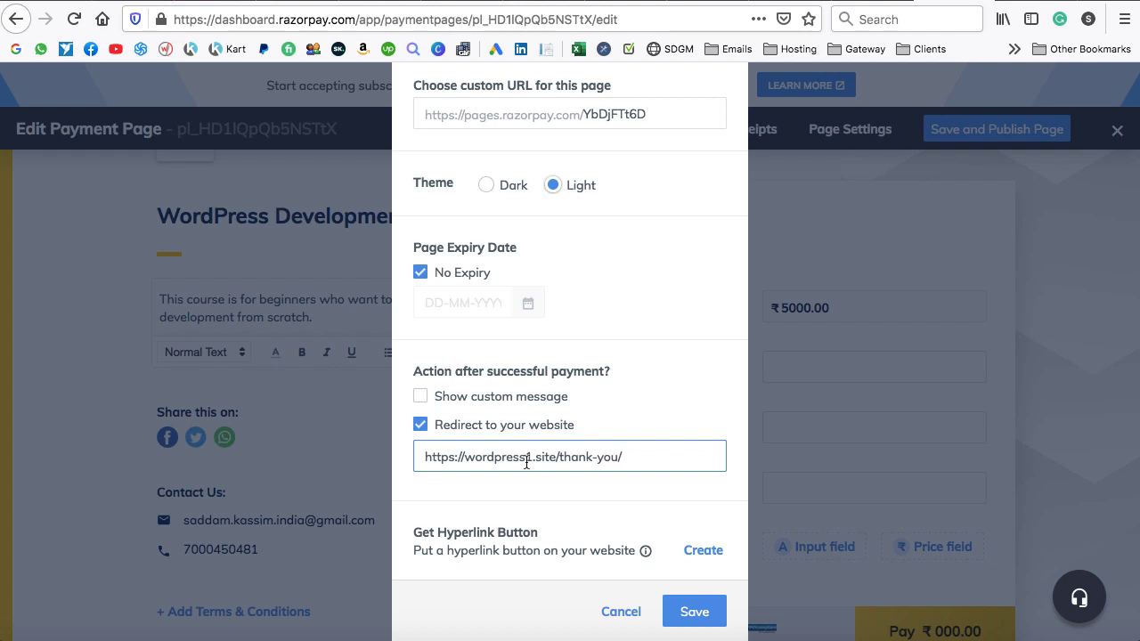
left_click(694, 611)
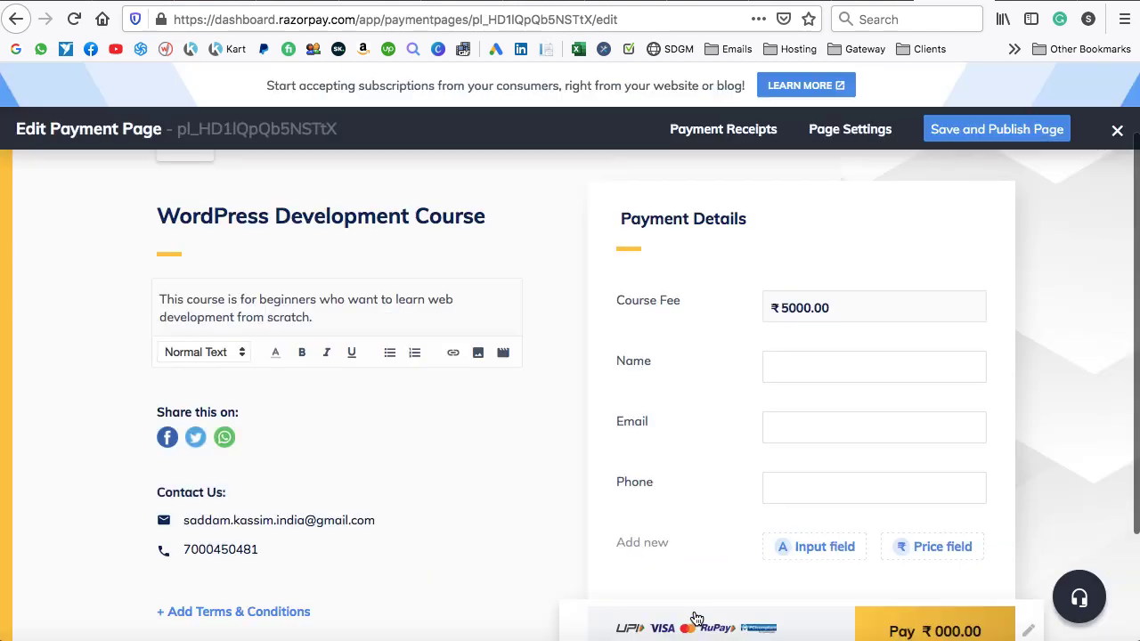
left_click(996, 130)
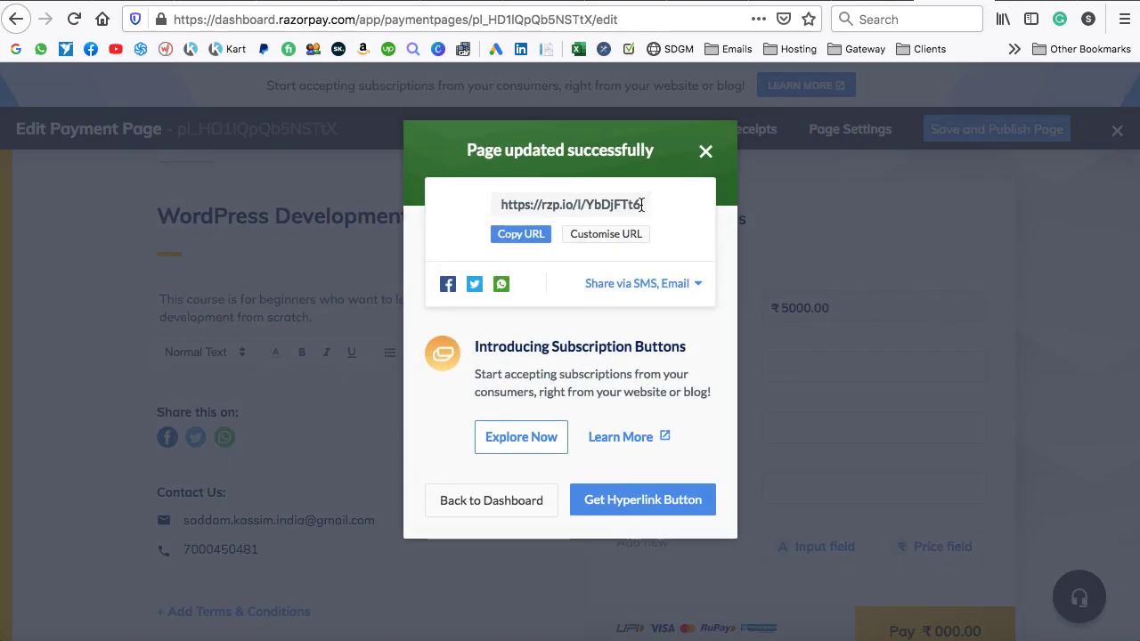
left_click_drag(642, 204, 502, 205)
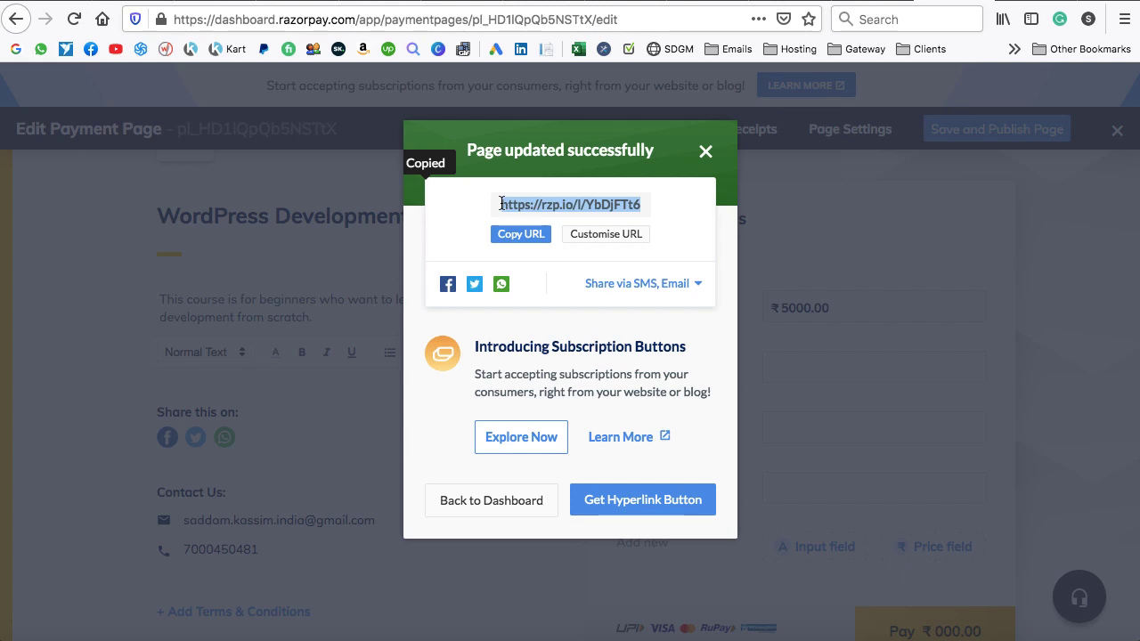
left_click(706, 150)
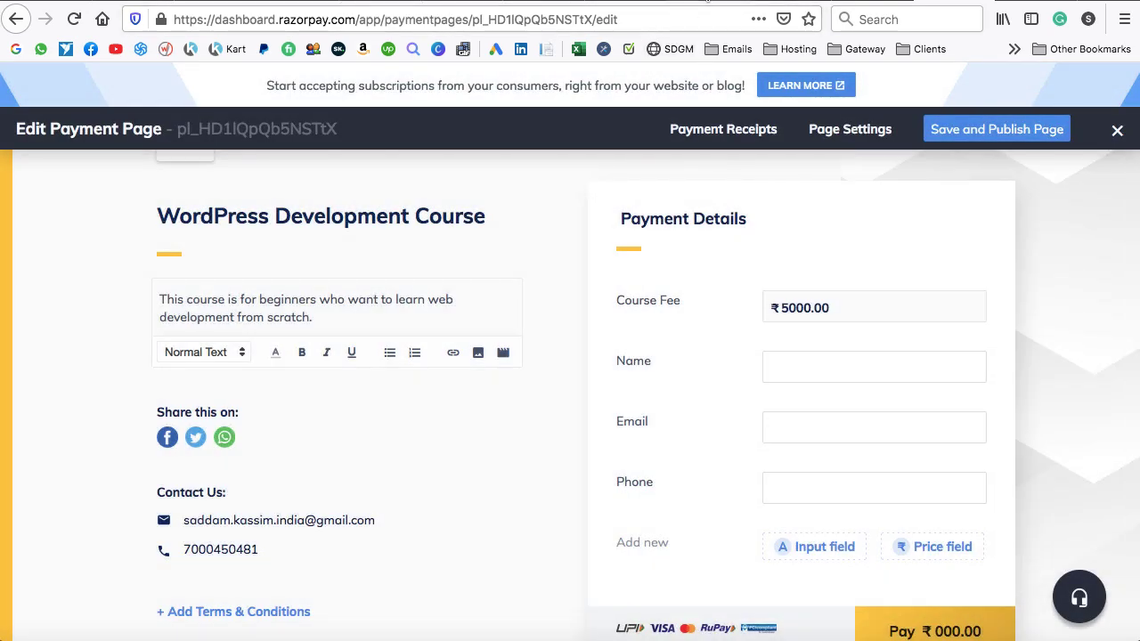
left_click(706, 1)
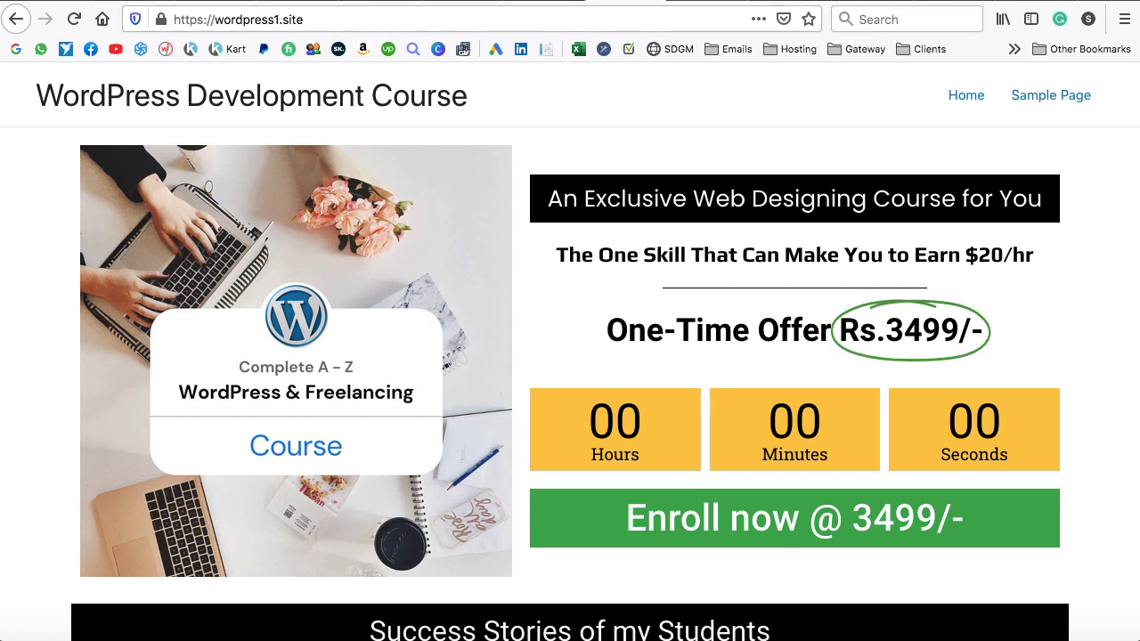
left_click(543, 18)
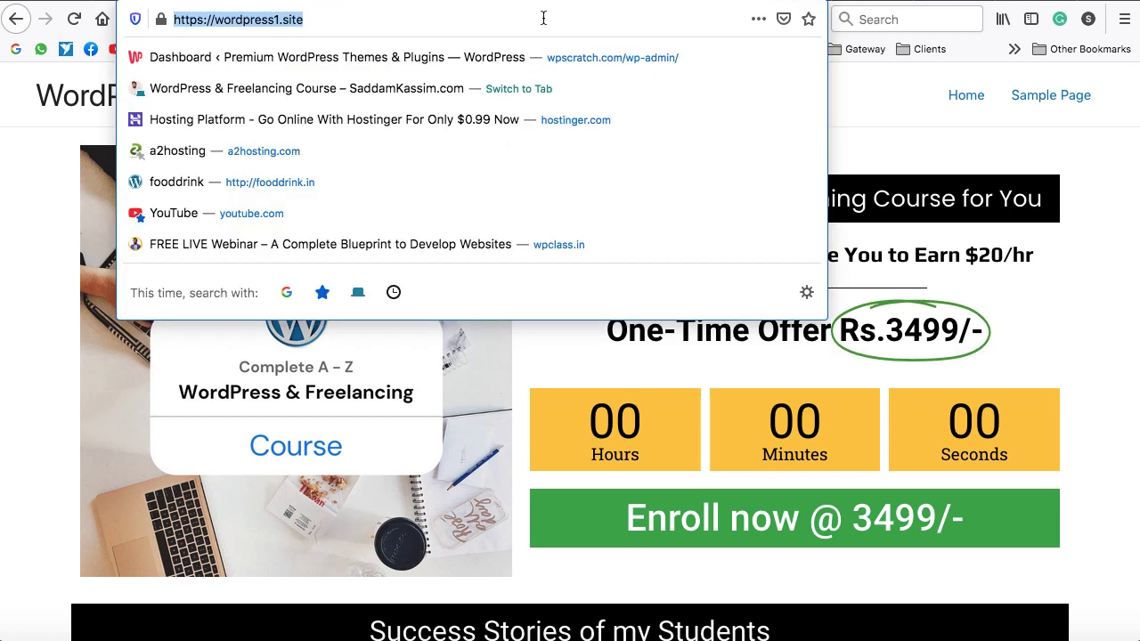
left_click(72, 18)
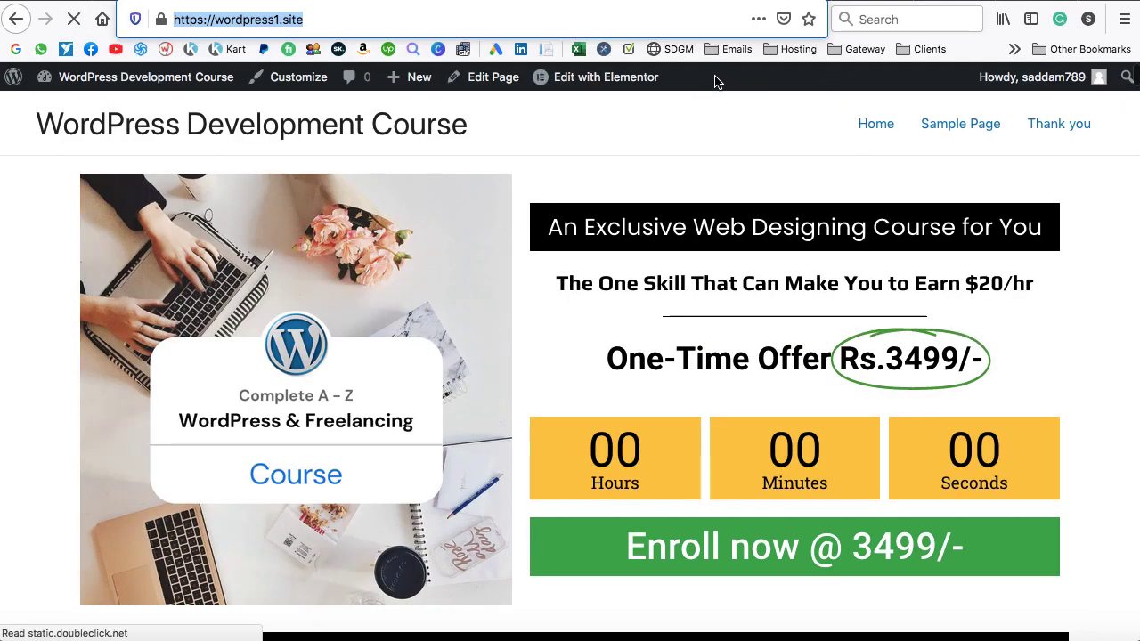
left_click(598, 80)
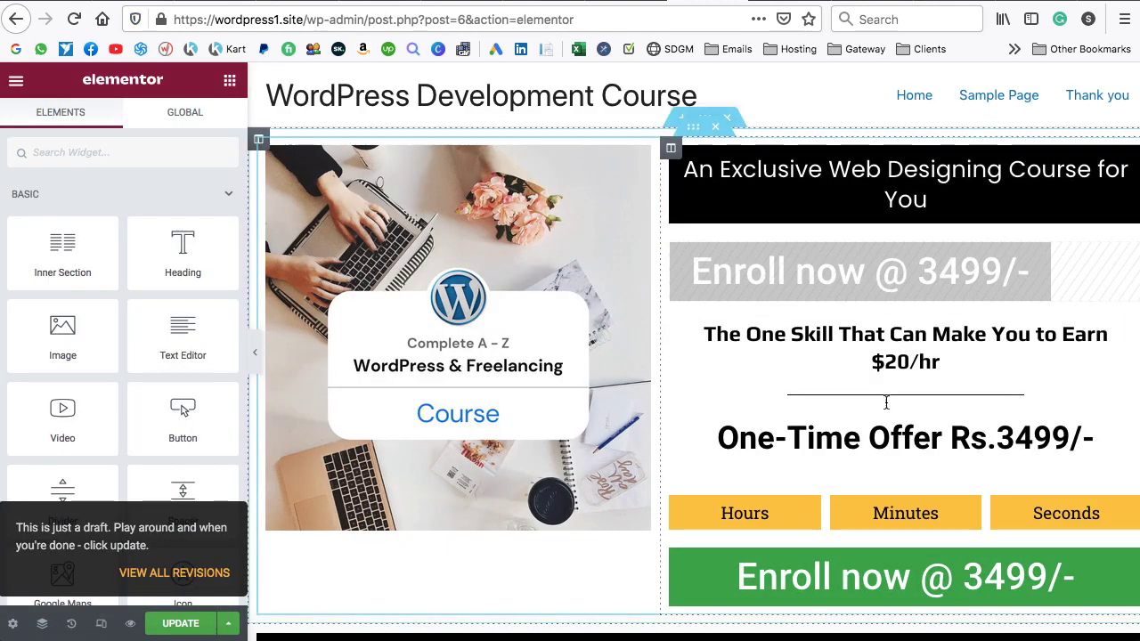
scroll(908, 450, "down", 3)
left_click(1128, 437)
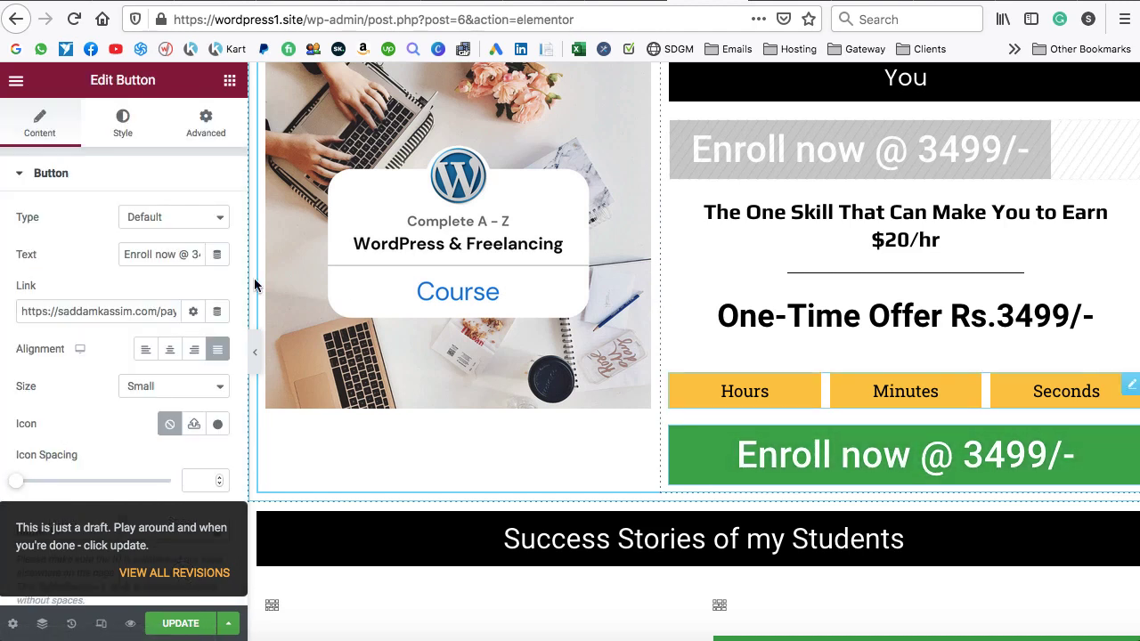
triple_click(142, 304)
key("ctrl+v")
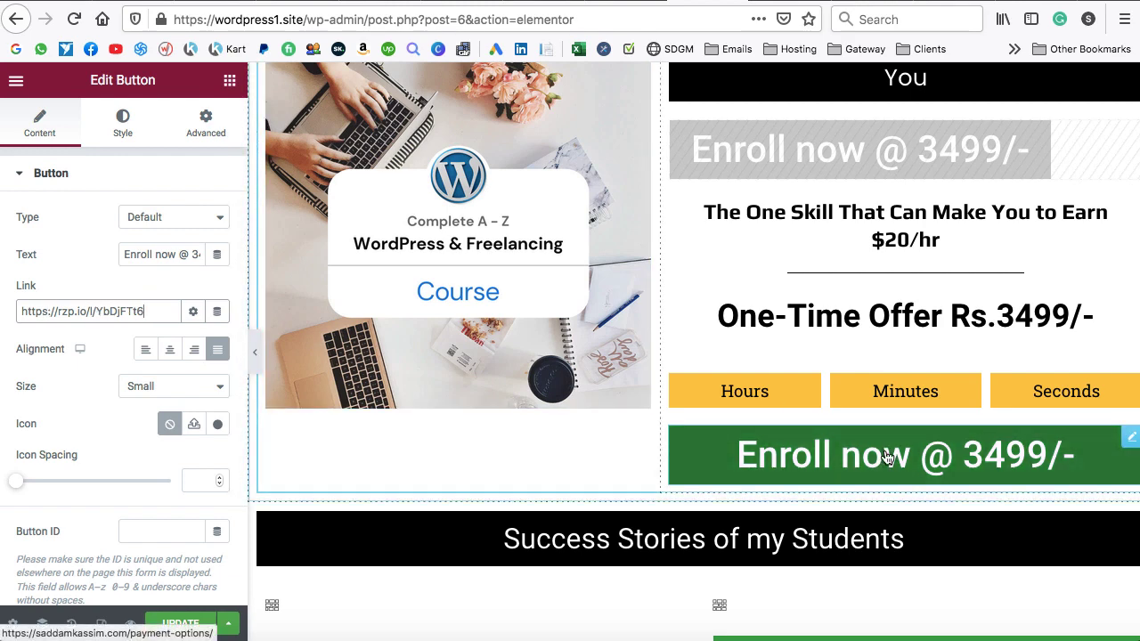
scroll(889, 458, "up", 3)
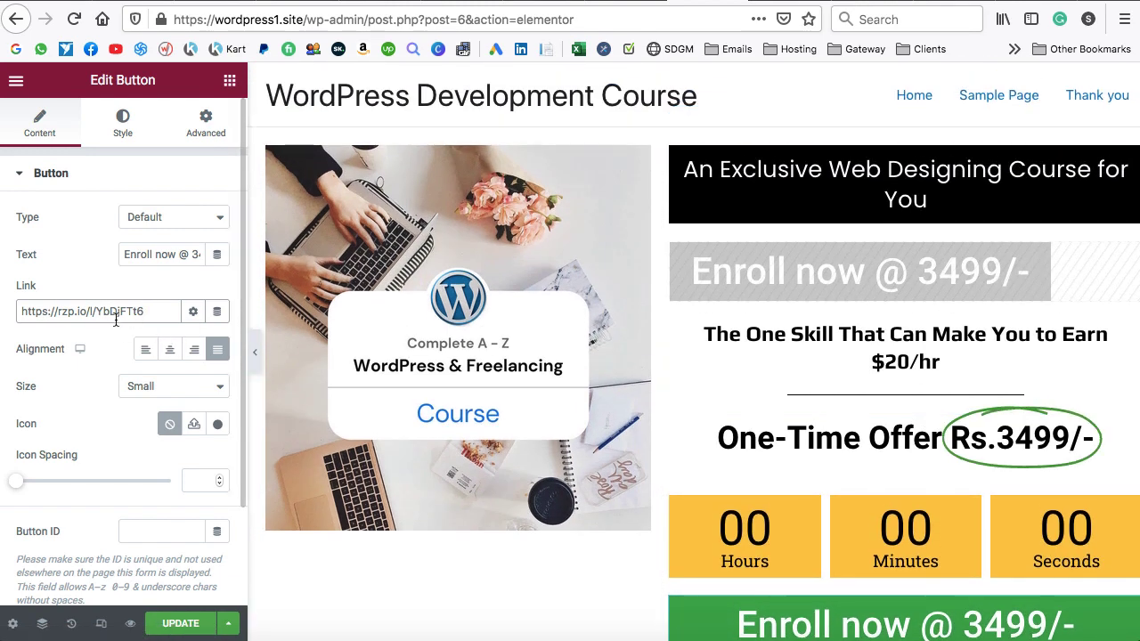
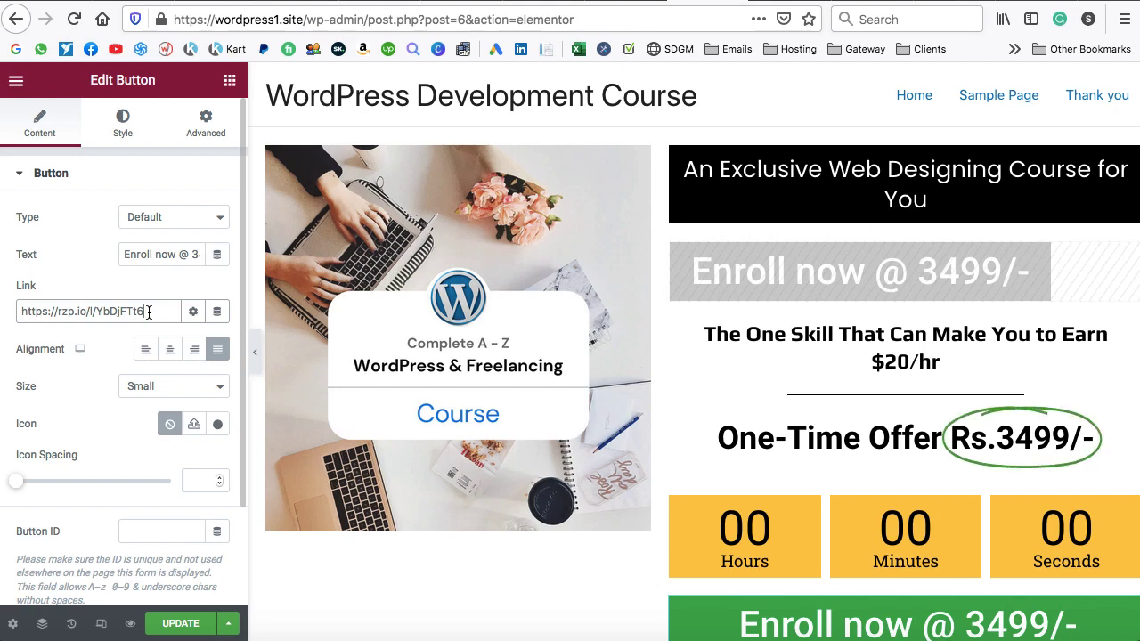
scroll(491, 375, "down", 7)
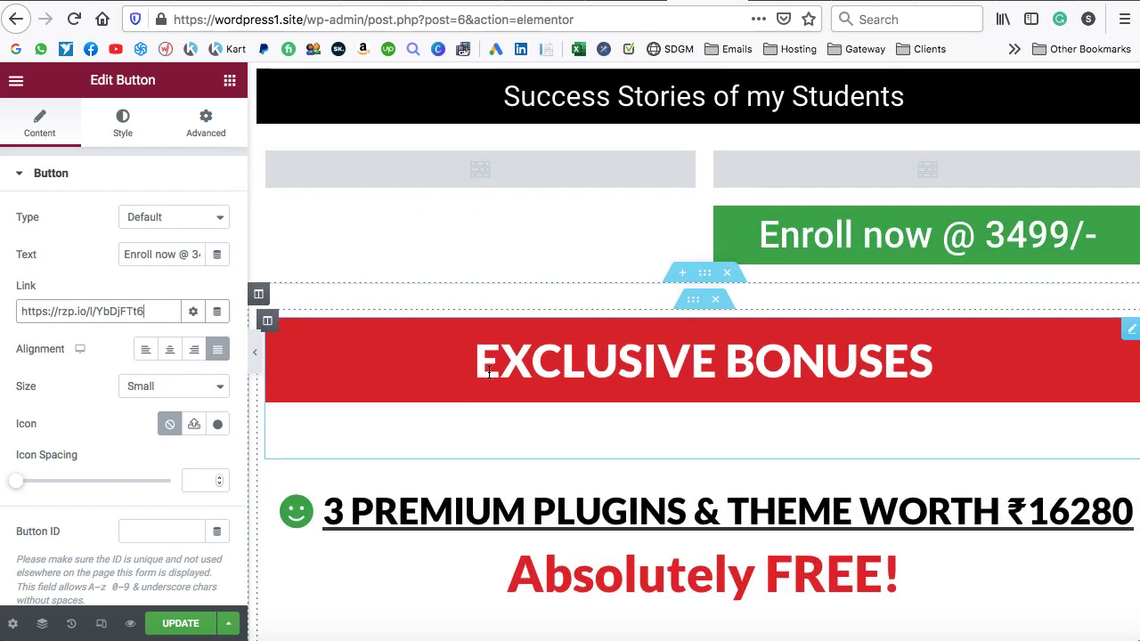
key("ctrl+z")
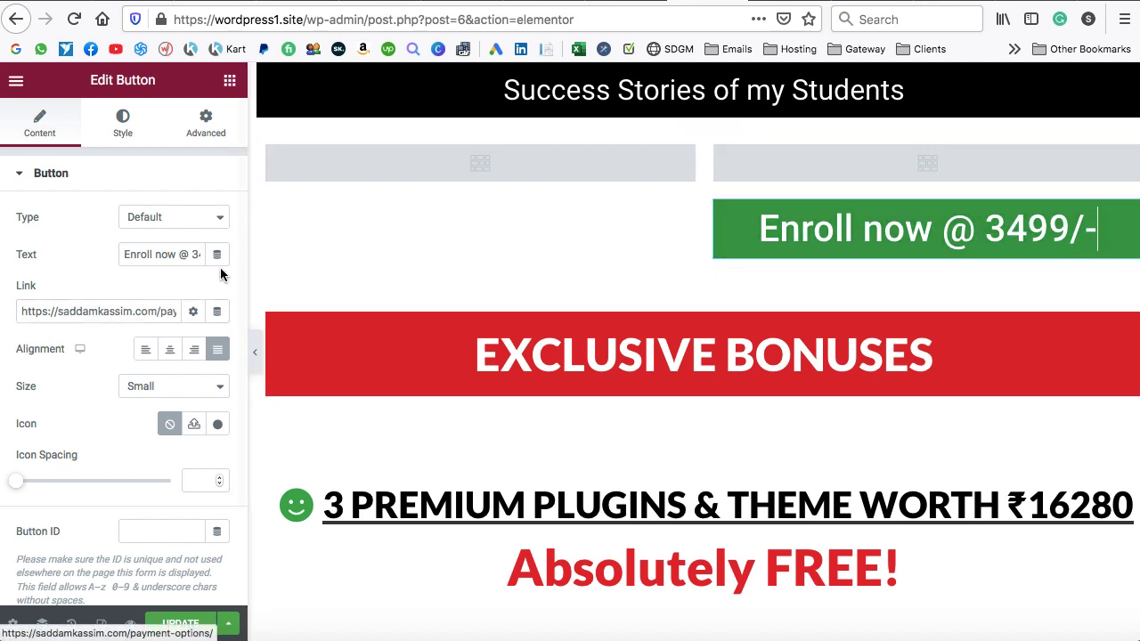
left_click(159, 305)
key("ctrl+a")
type("https://rzp.io/l/YbDjFTt6")
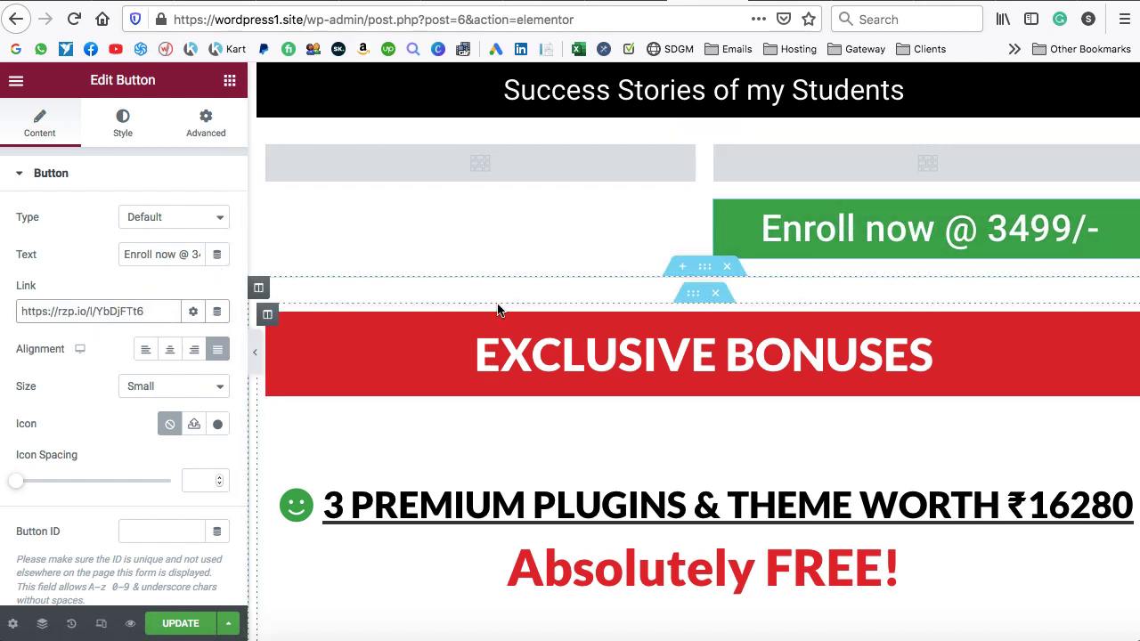
scroll(605, 343, "down", 15)
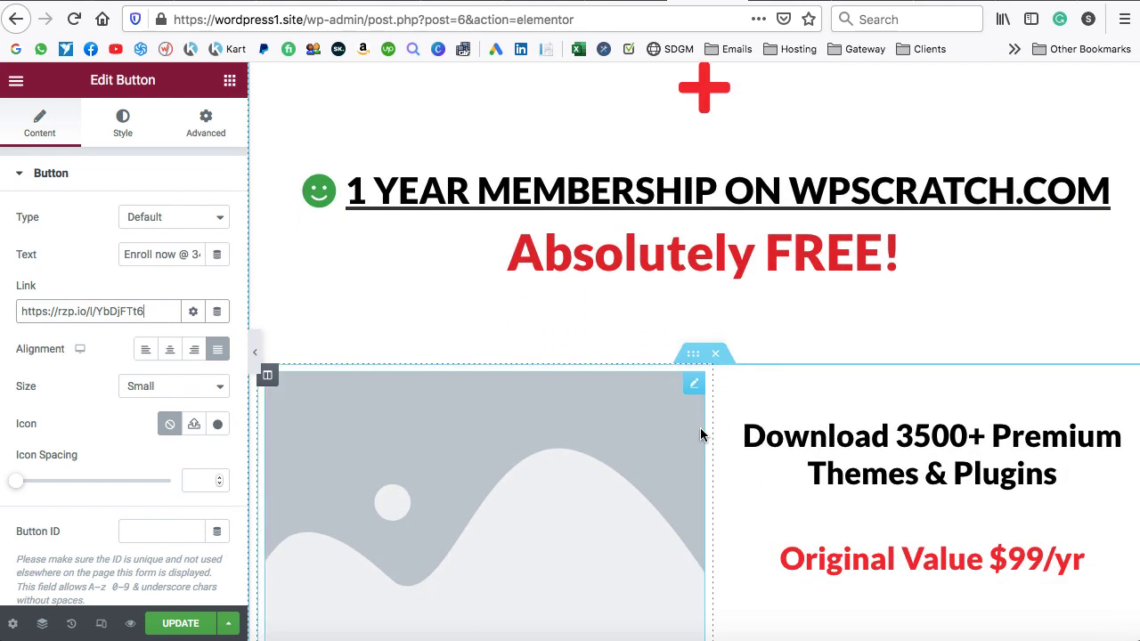
left_click(178, 623)
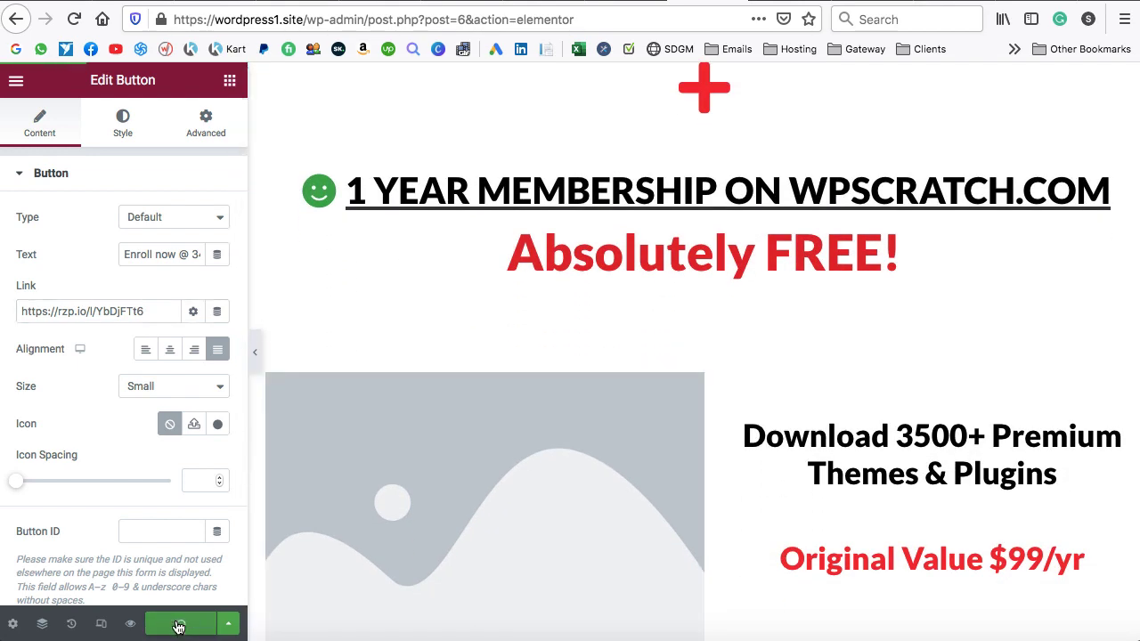
Step: Change the course fee from ₹5000 to ₹100, save it, and publish the payment page
left_click(926, 0)
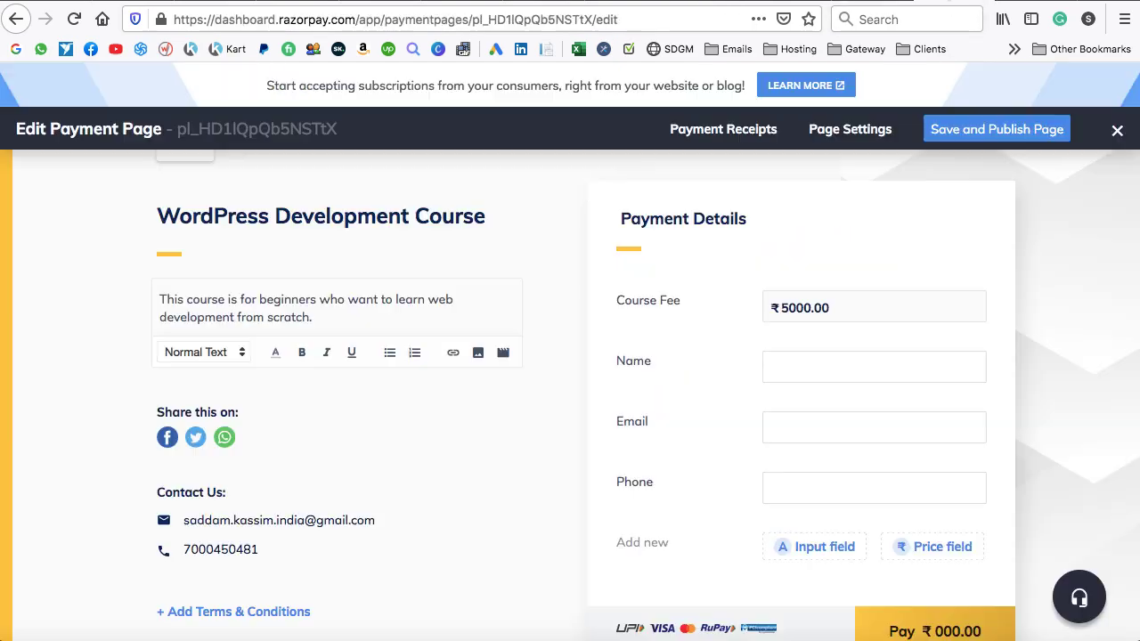
left_click(809, 317)
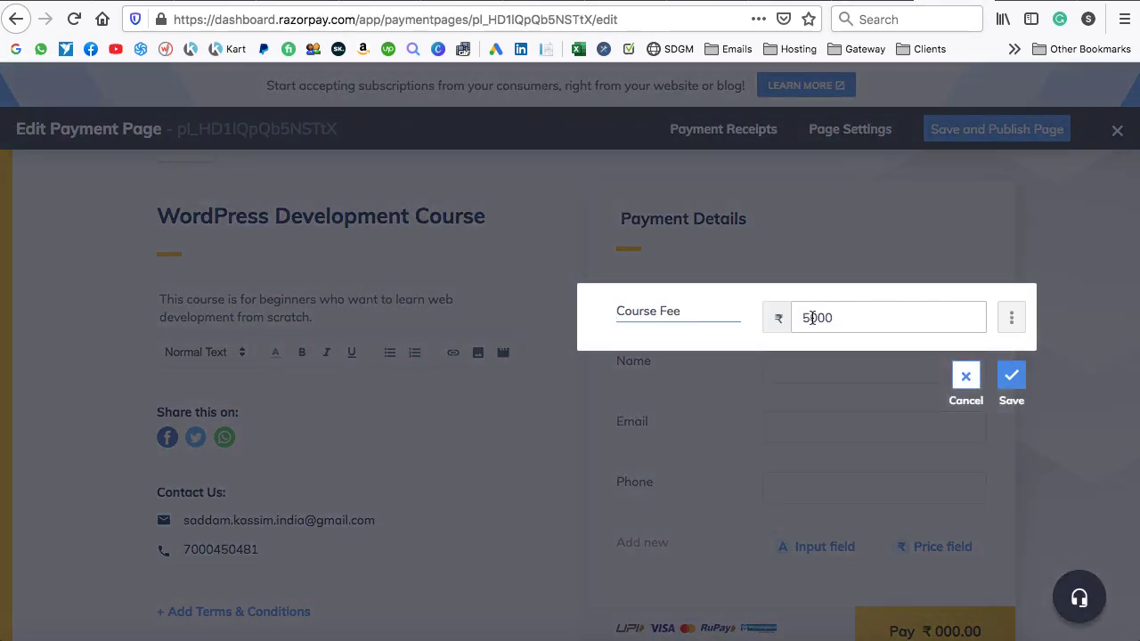
left_click(814, 318)
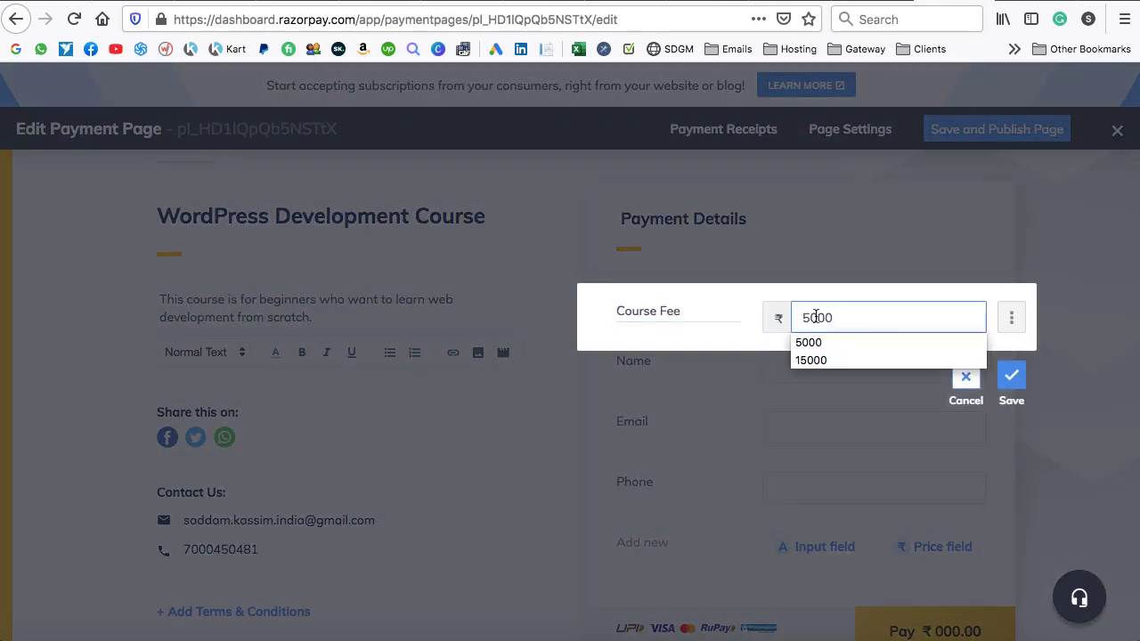
key("BackSpace")
key("BackSpace")
type("1")
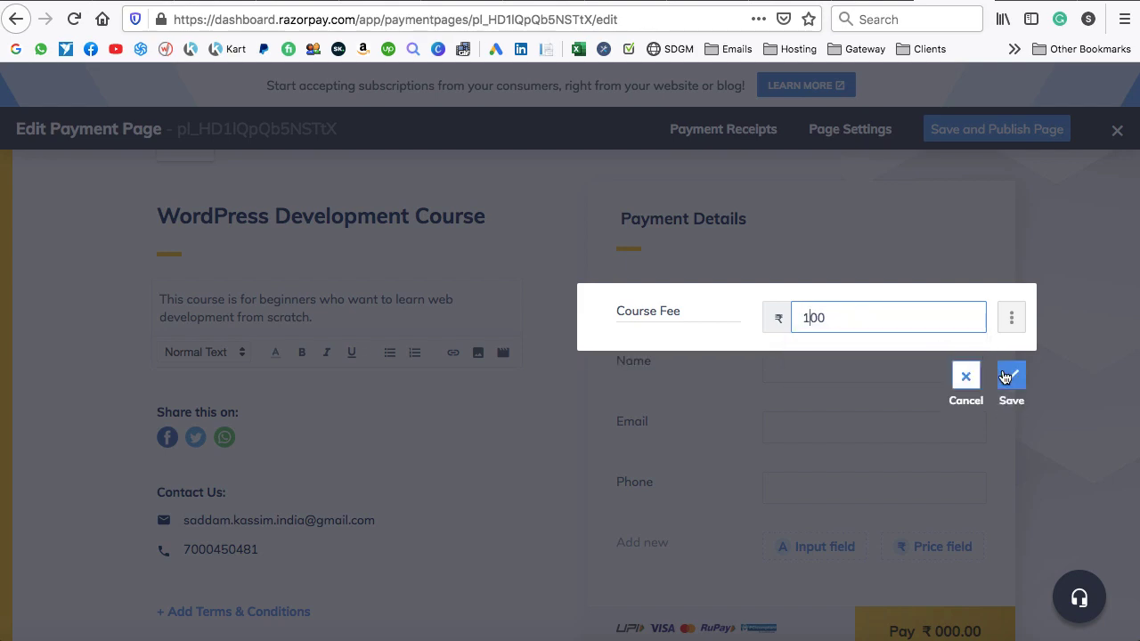
left_click(1009, 376)
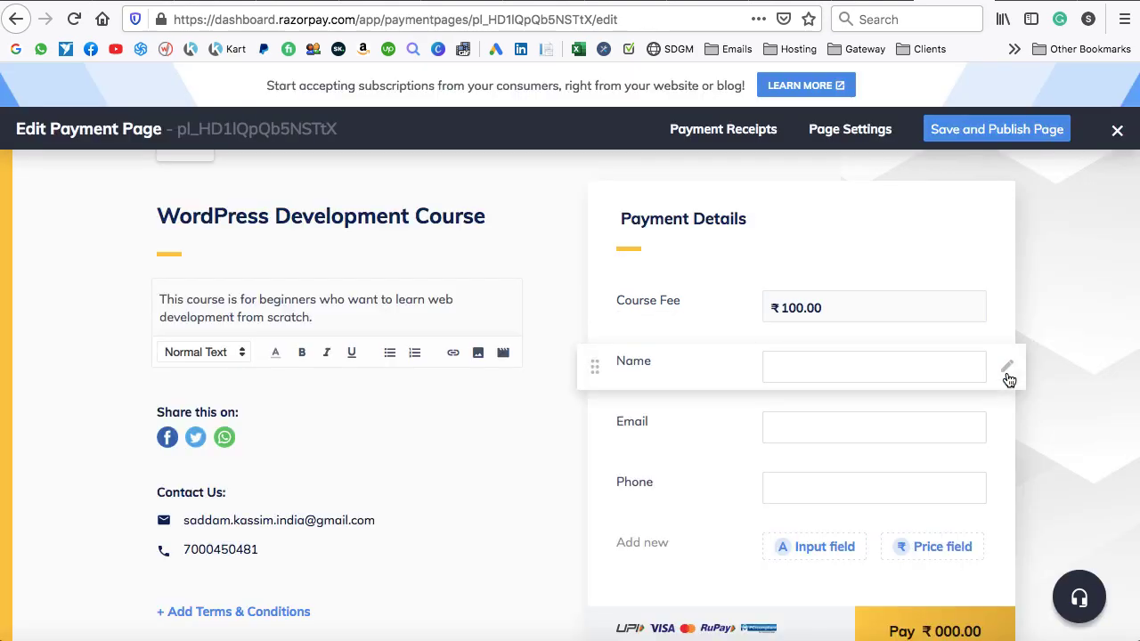
left_click(992, 135)
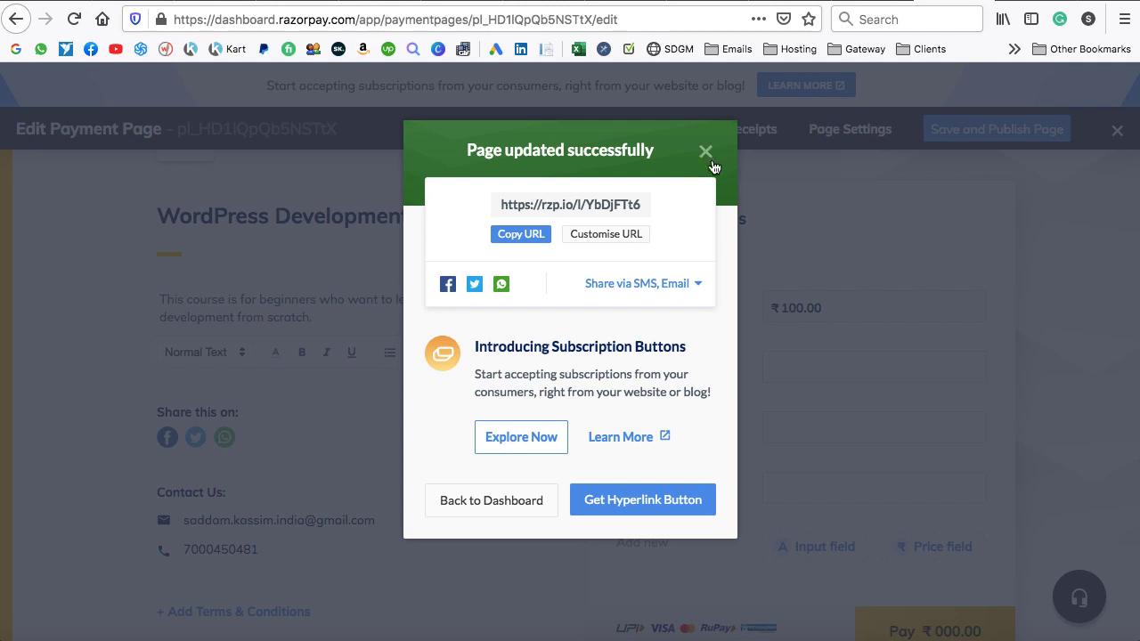
Step: Close the payment page editor, return to the dashboard, and log out of Razorpay
left_click(706, 153)
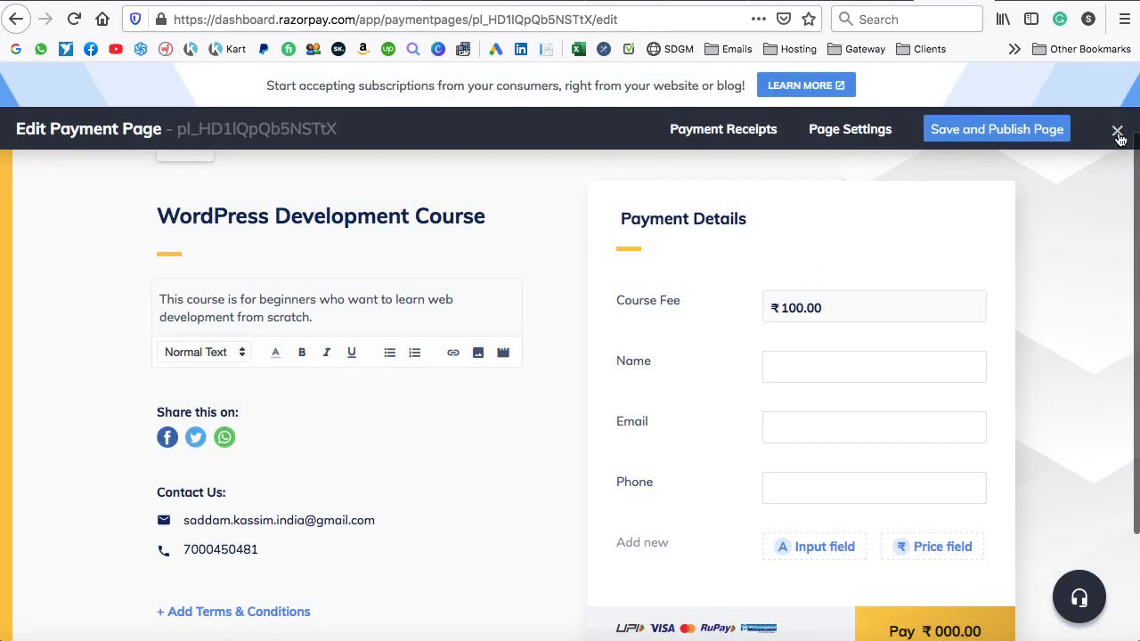
left_click(1118, 132)
left_click(659, 198)
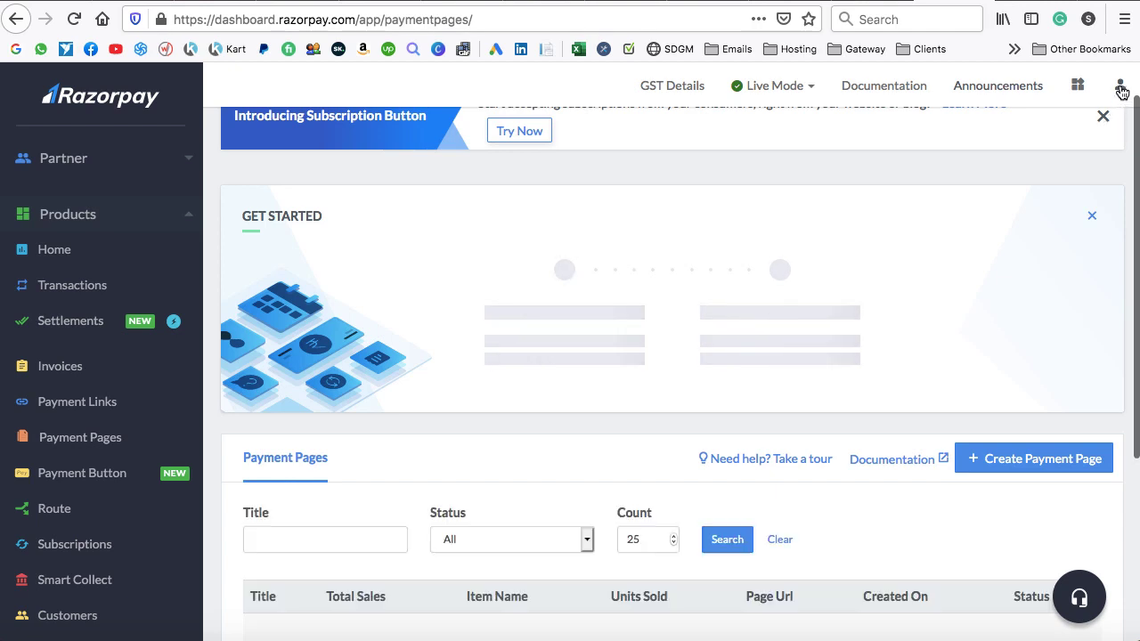
left_click(1120, 86)
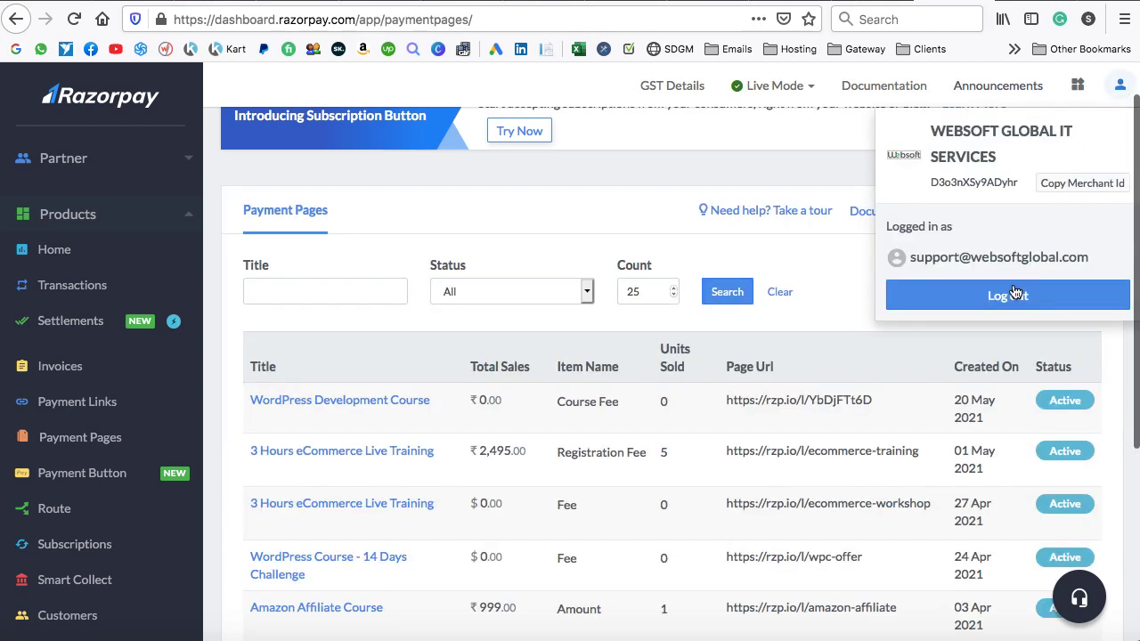
left_click(1014, 293)
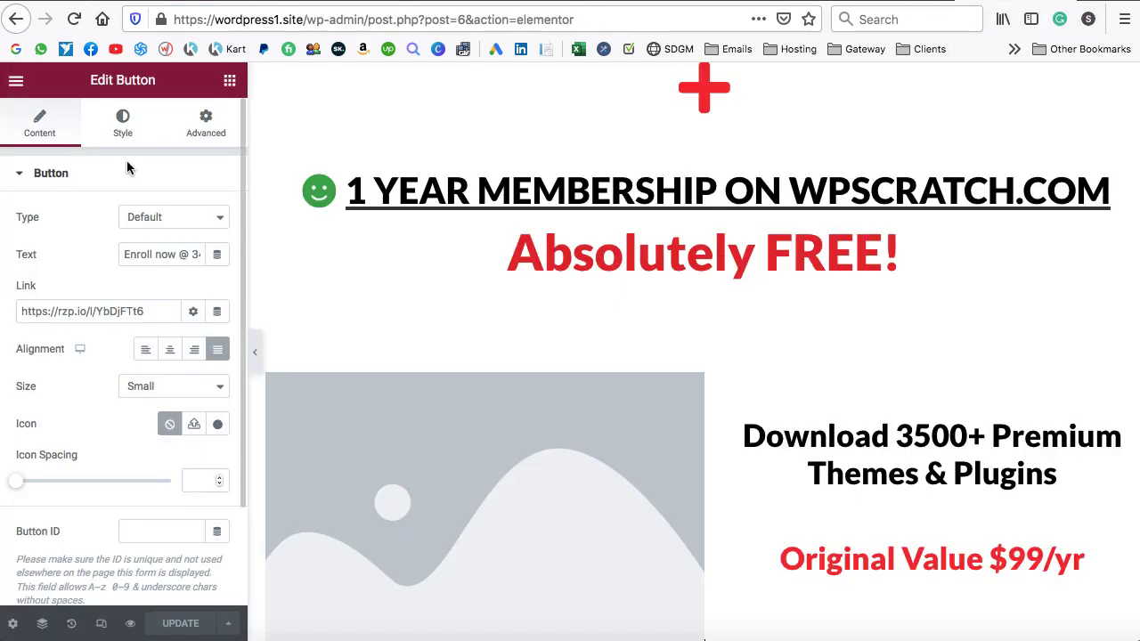
Step: View the published landing page and log out of WordPress
left_click(16, 80)
left_click(85, 353)
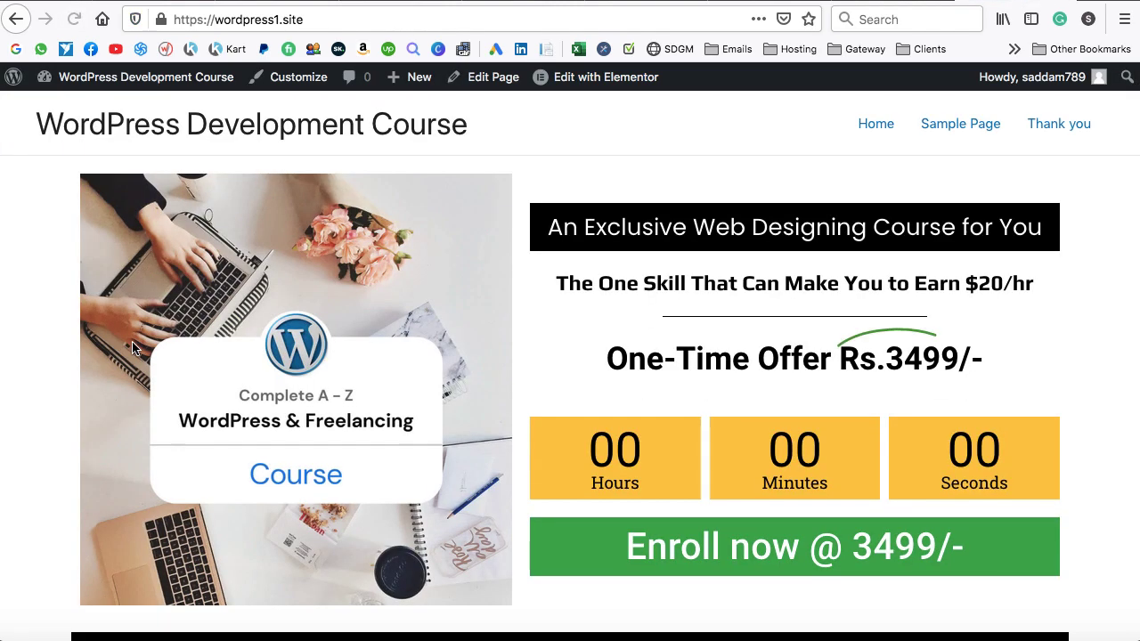
mouse_move(1060, 76)
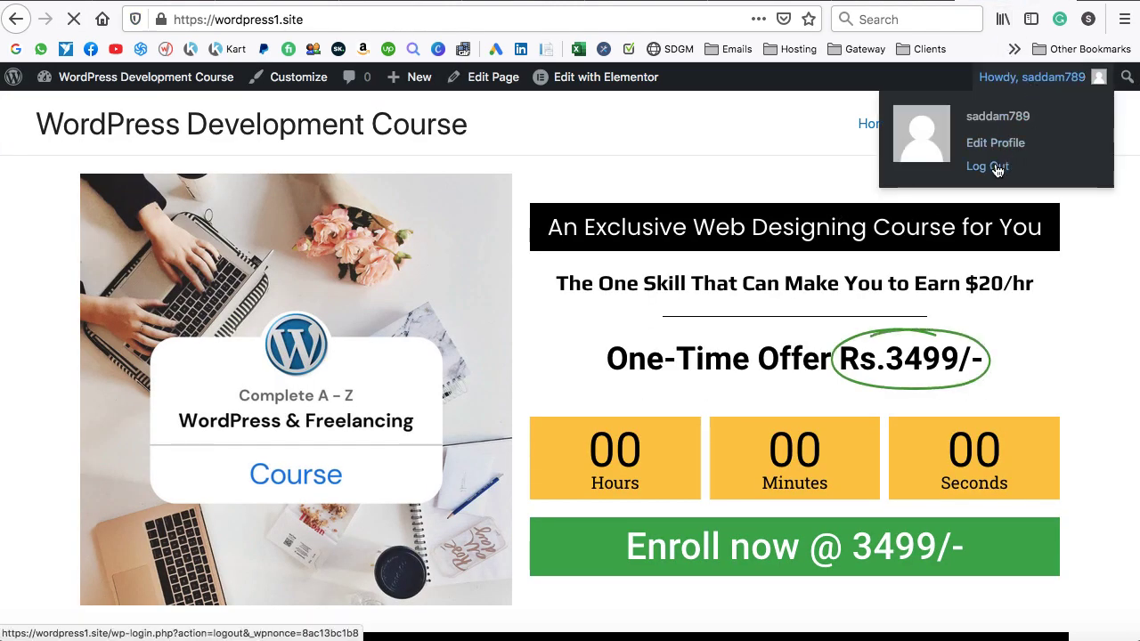
left_click(996, 170)
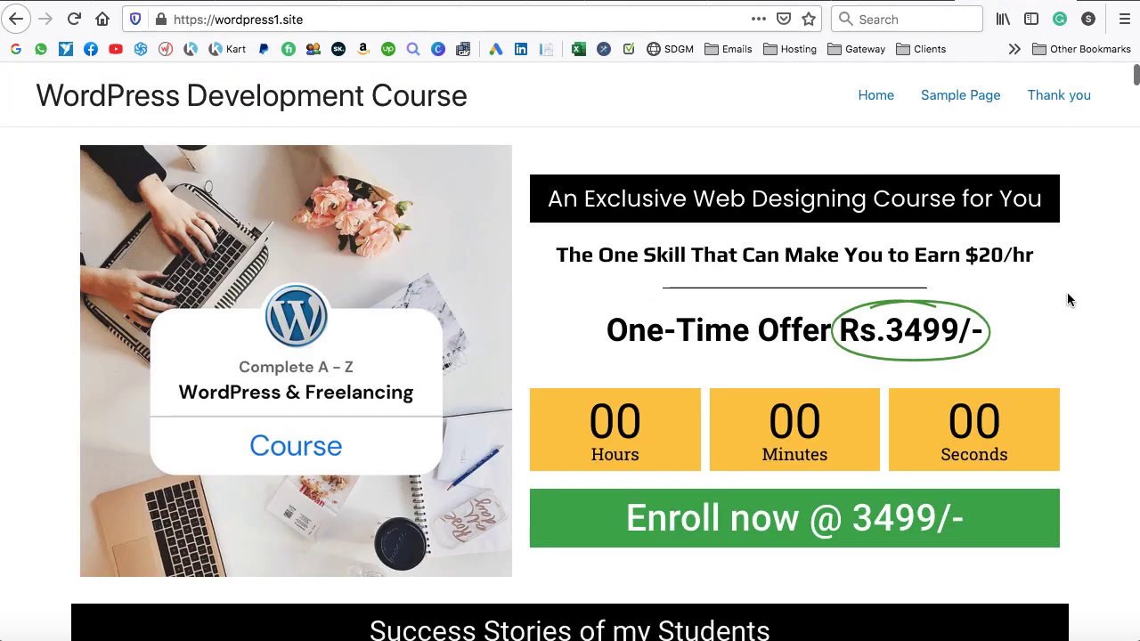
Step: Follow the live page's 'Enroll now @ 3499/-' button to the Razorpay payment page
scroll(1077, 303, "down", 1)
scroll(1078, 307, "down", 3)
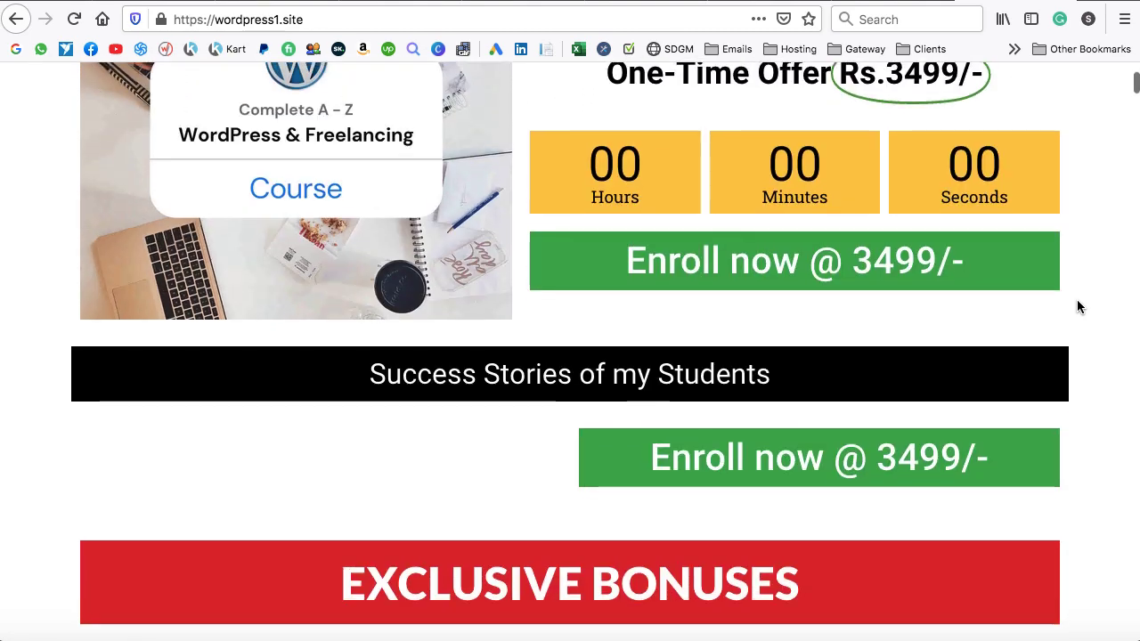
scroll(1078, 306, "up", 3)
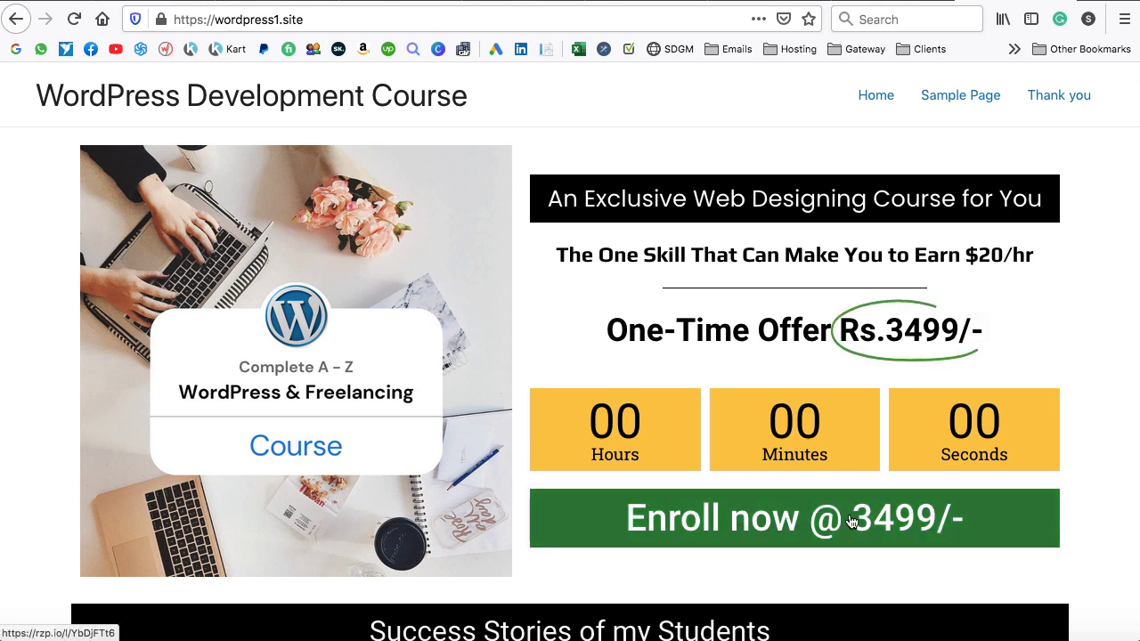
left_click(791, 522)
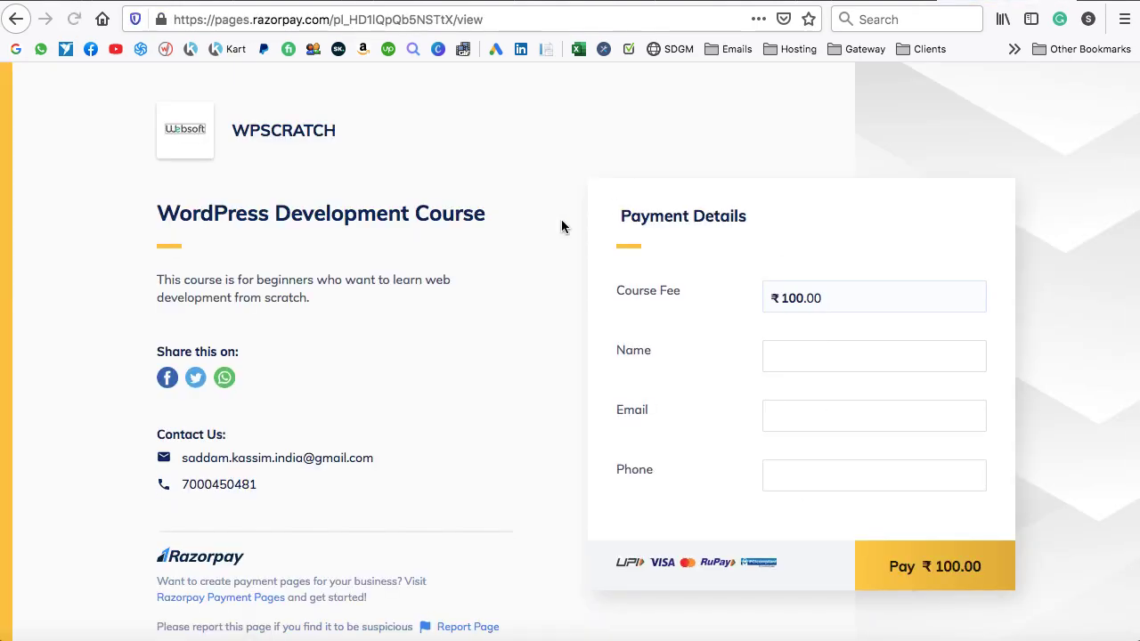
Step: Enter the buyer's name and e-mail address in the payment form
scroll(562, 227, "down", 1)
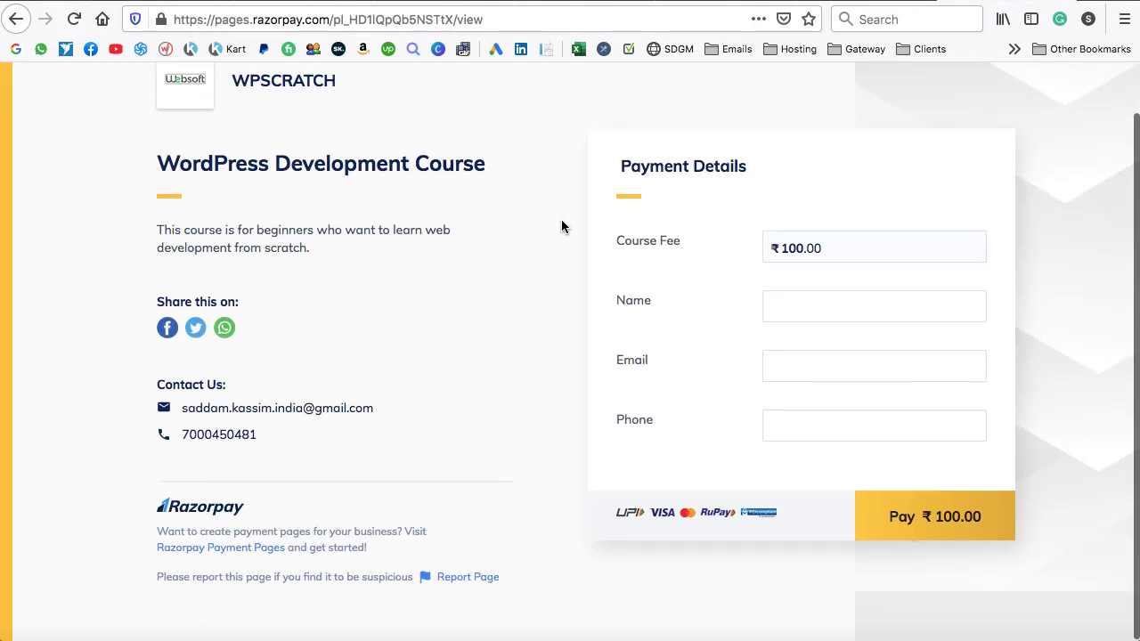
left_click(800, 313)
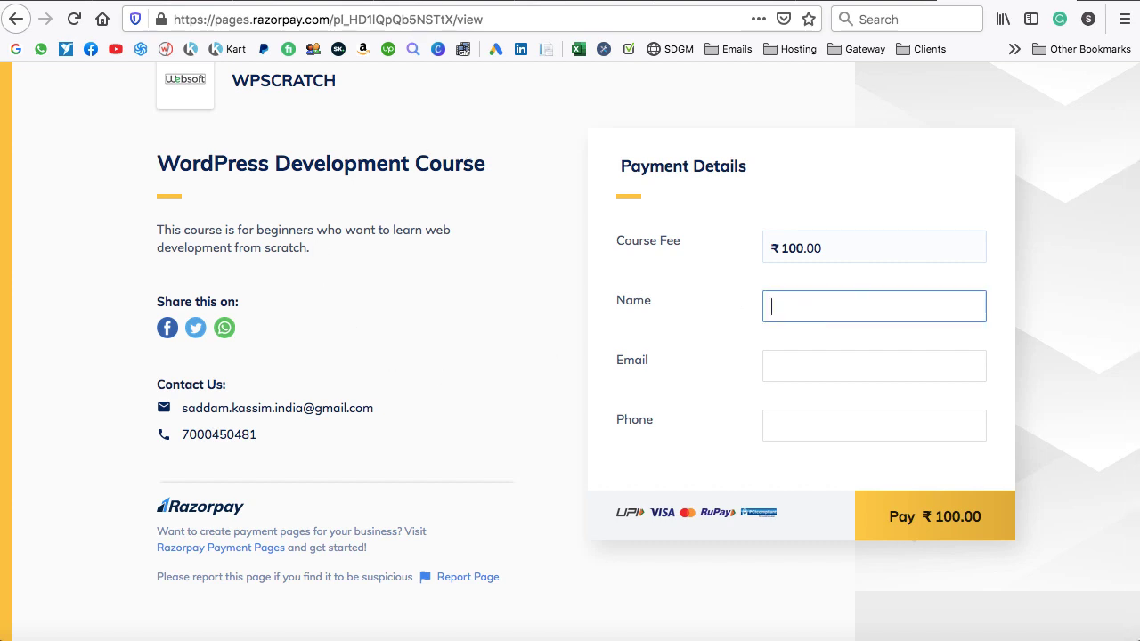
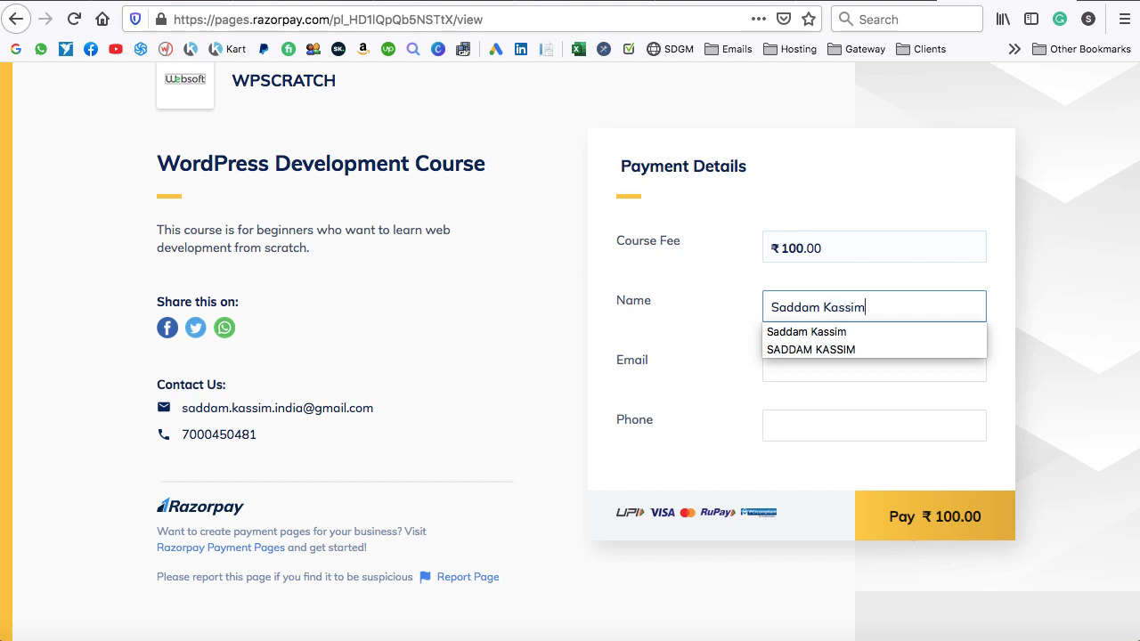
left_click(874, 366)
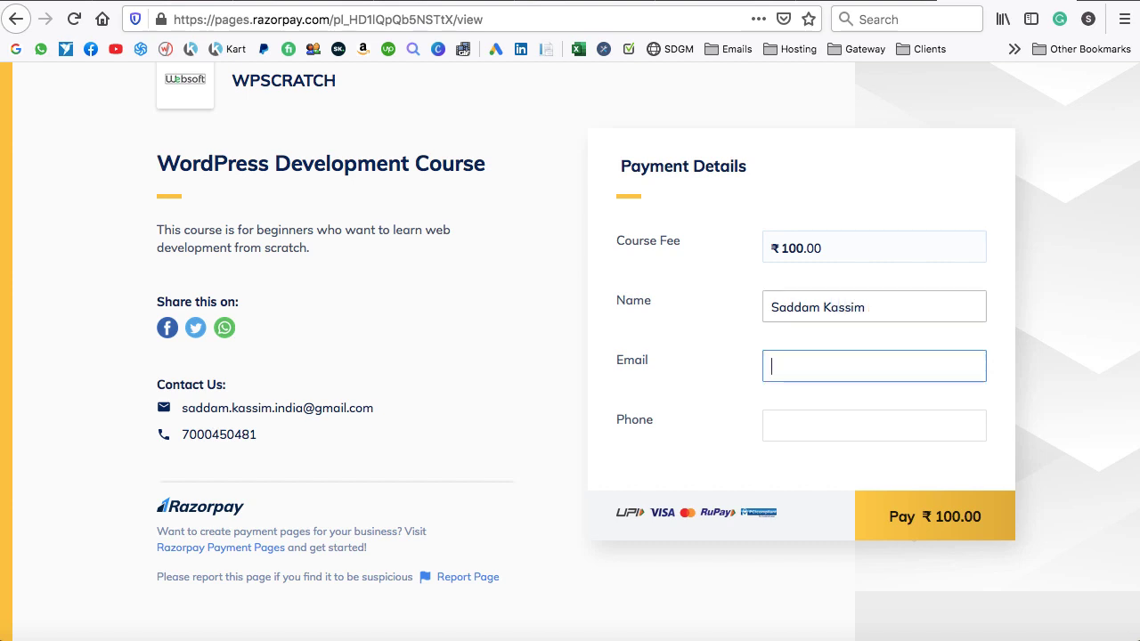
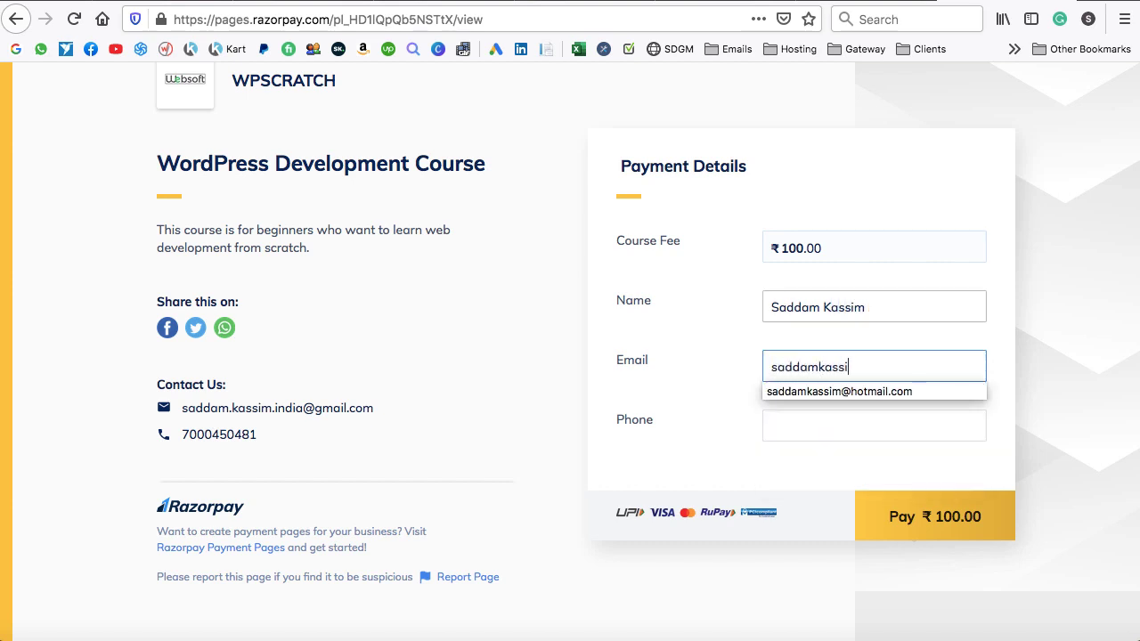
left_click(854, 390)
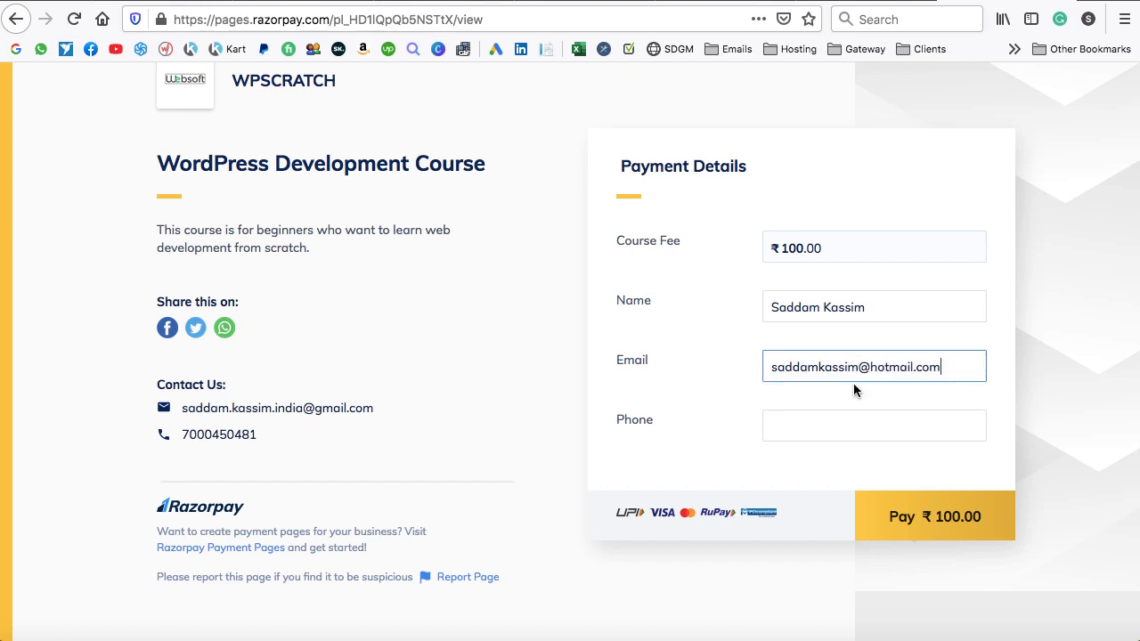
Step: Fill in the buyer's phone number and pay ₹100 through the PhonePe wallet
left_click(827, 426)
type("7000")
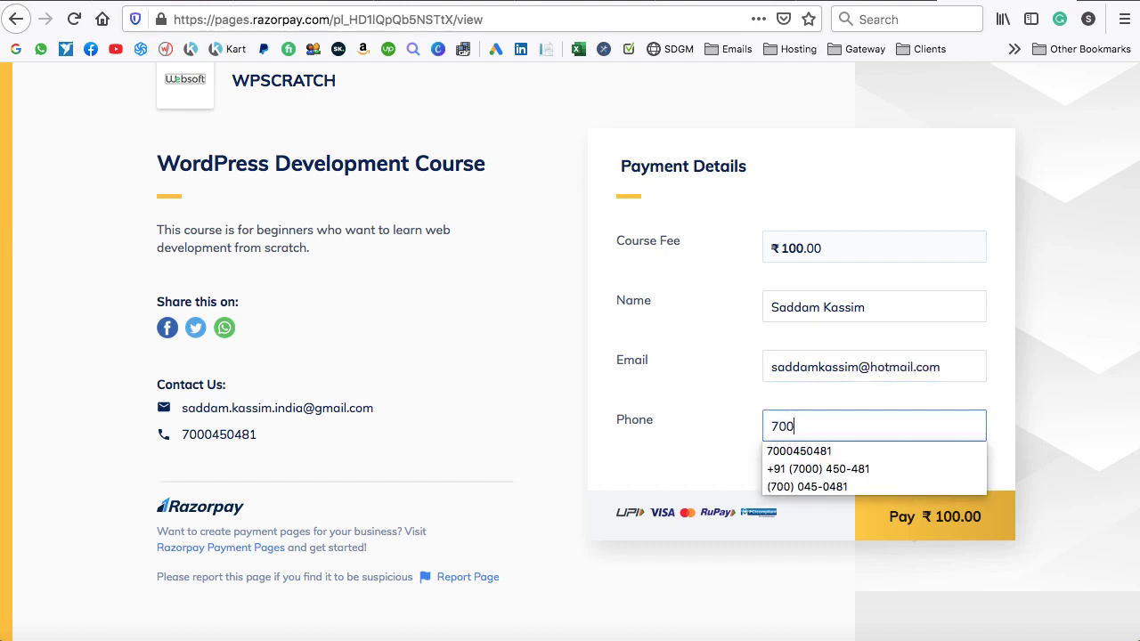
left_click(821, 458)
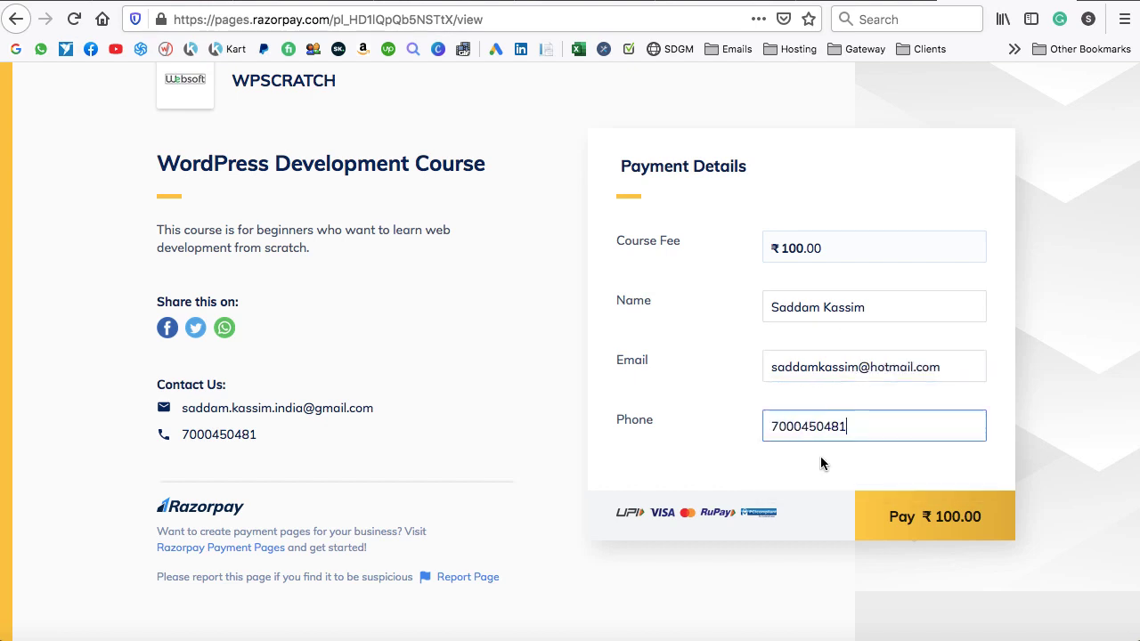
left_click(936, 524)
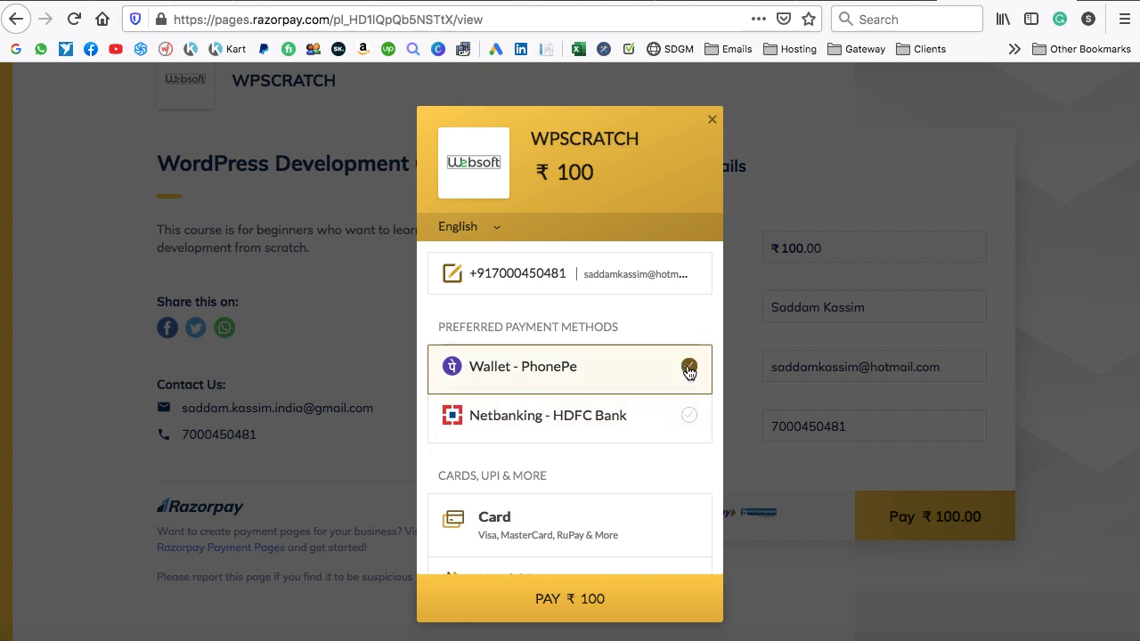
left_click(567, 601)
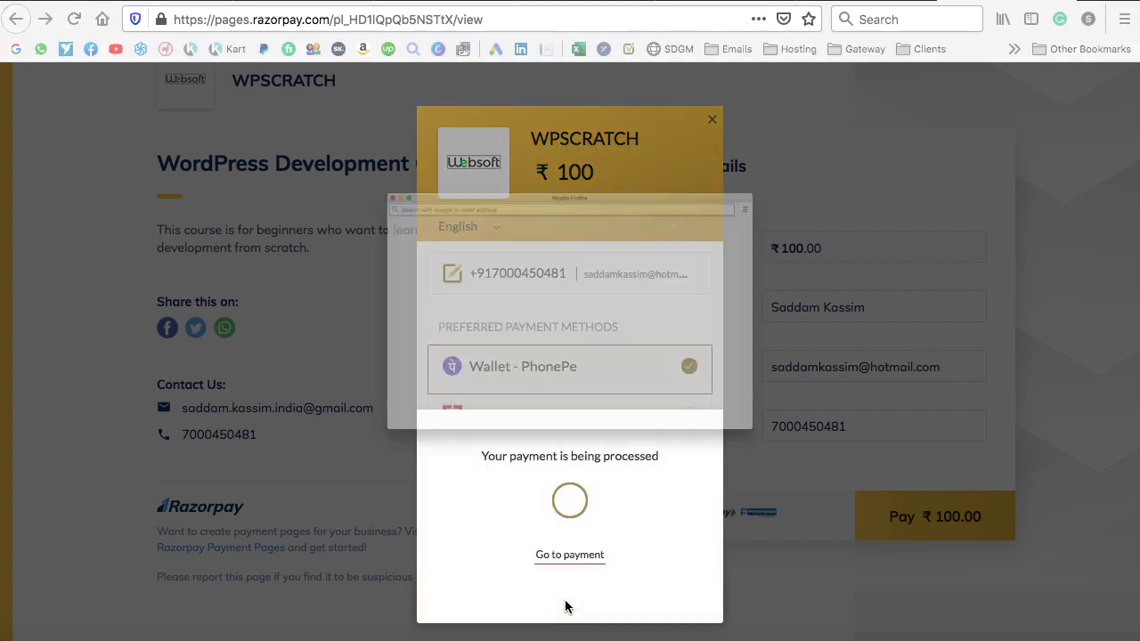